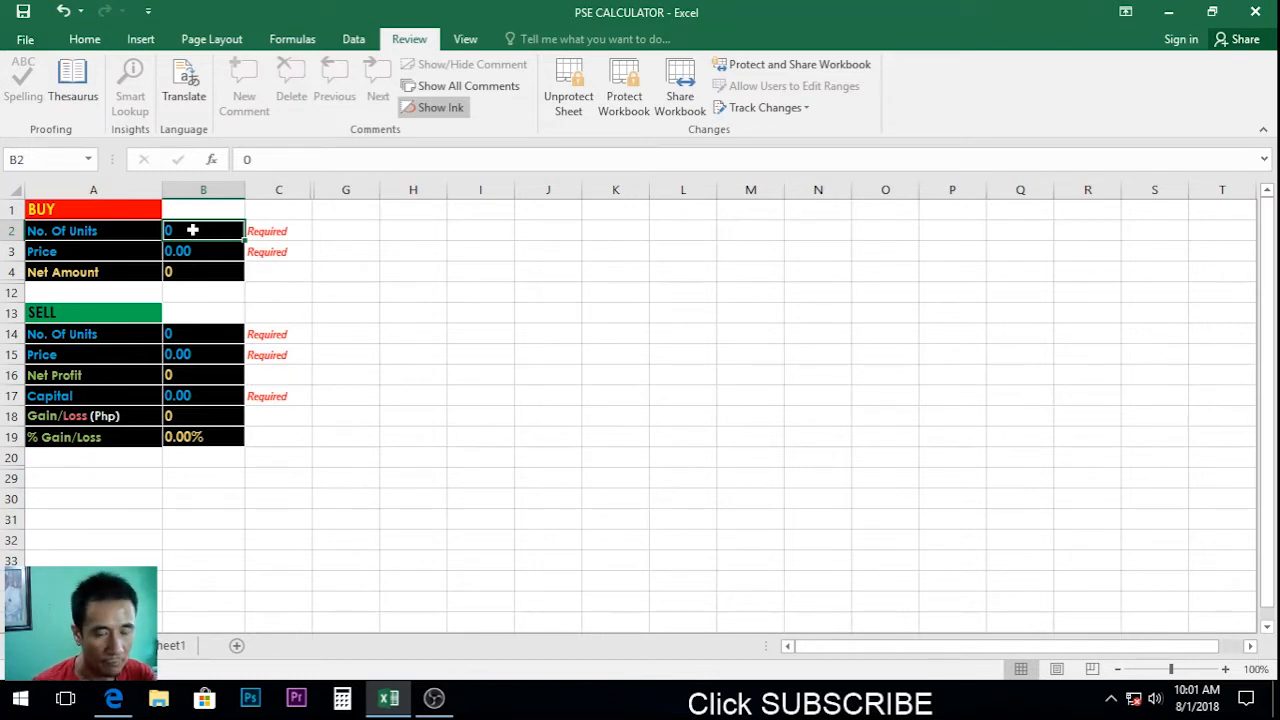
Fill in the BUY section with 200 units at a price of 12.60
type("200")
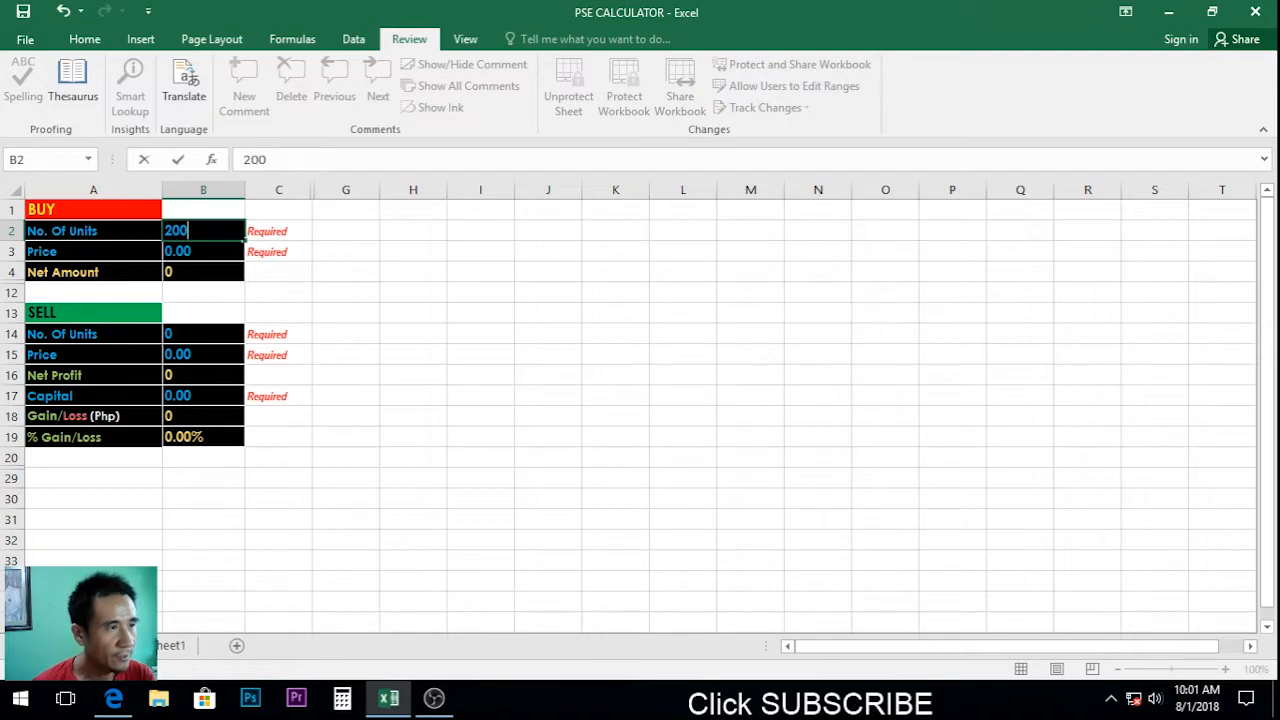
key("Return")
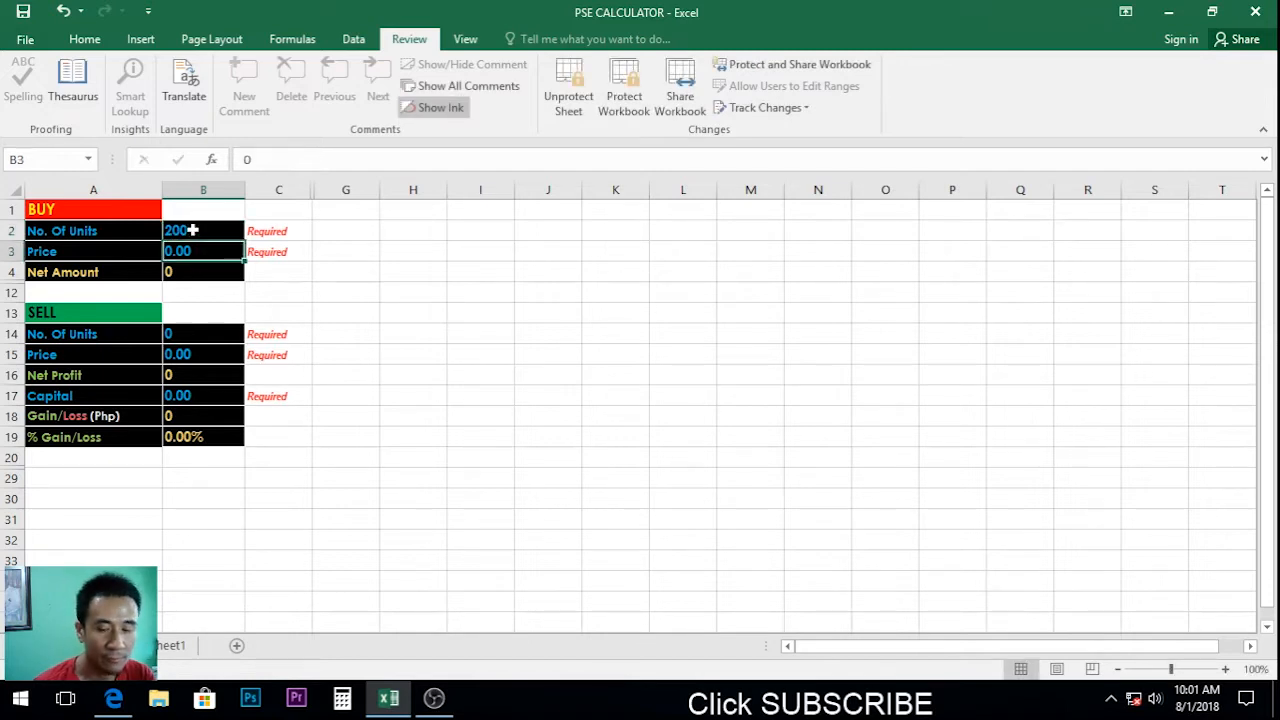
type("12")
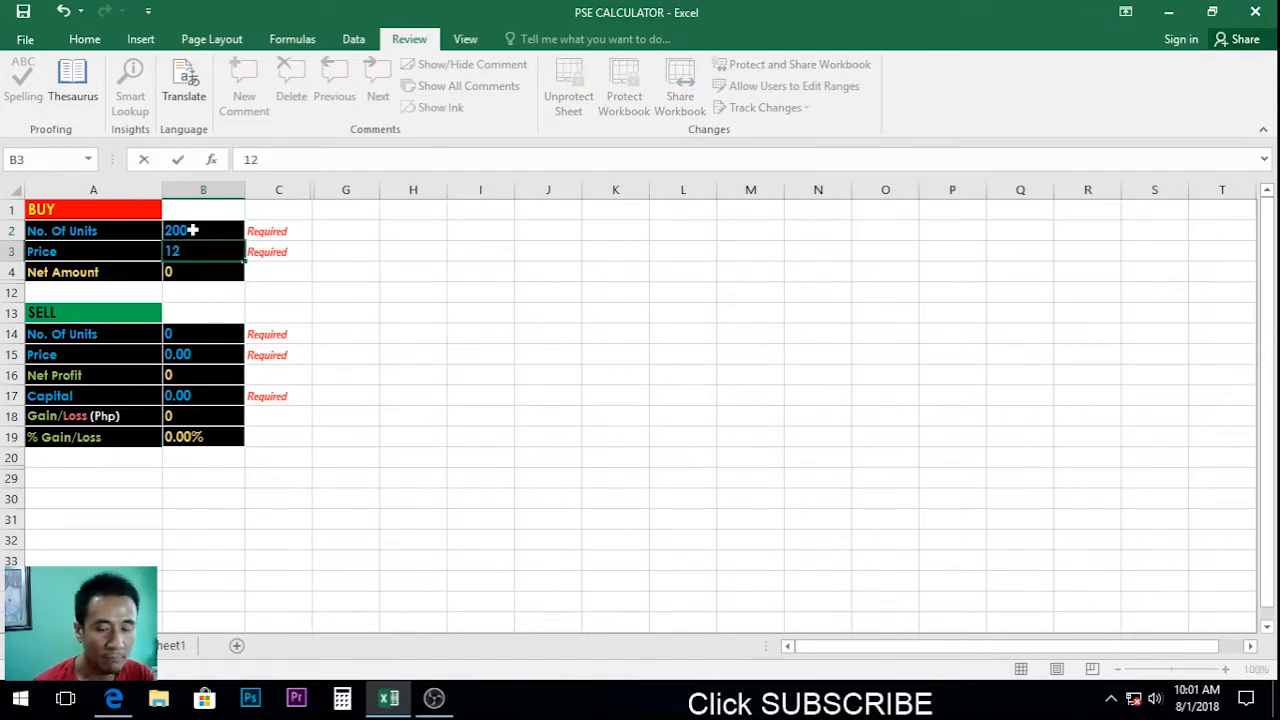
type(".60")
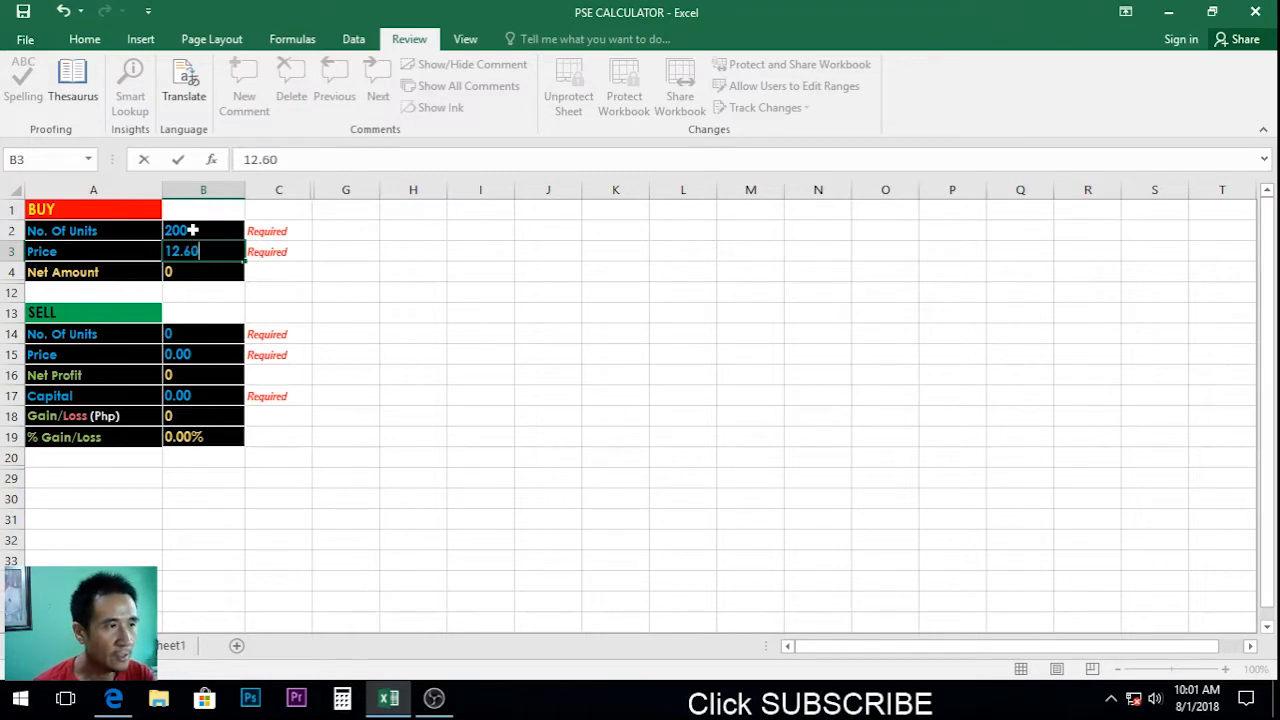
key("Return")
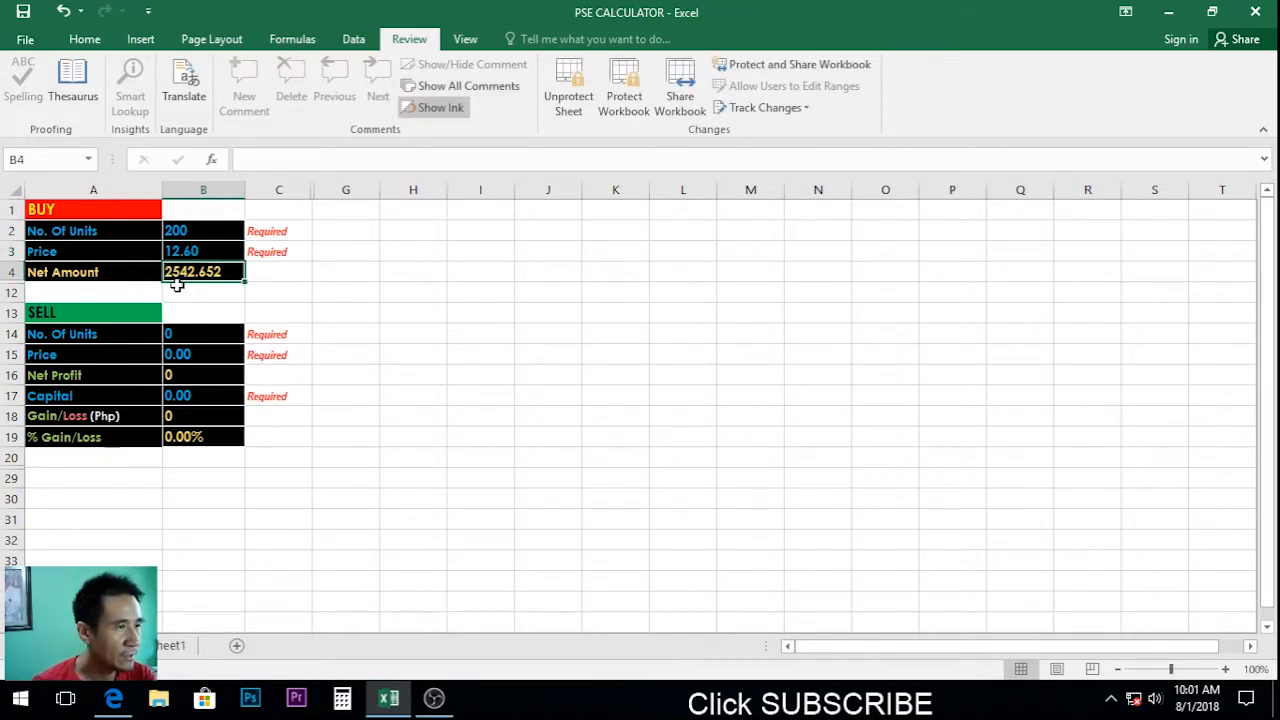
Fill in the SELL section with 200 units at a price of 13
left_click(194, 334)
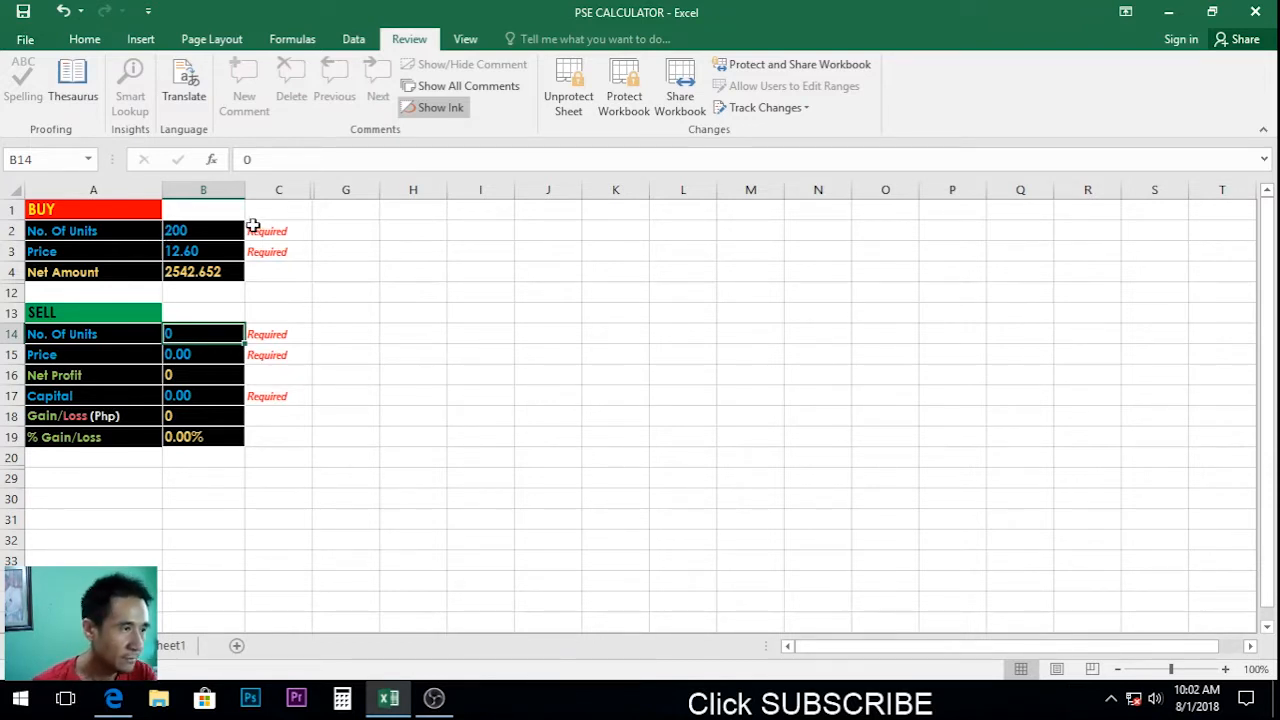
type("200")
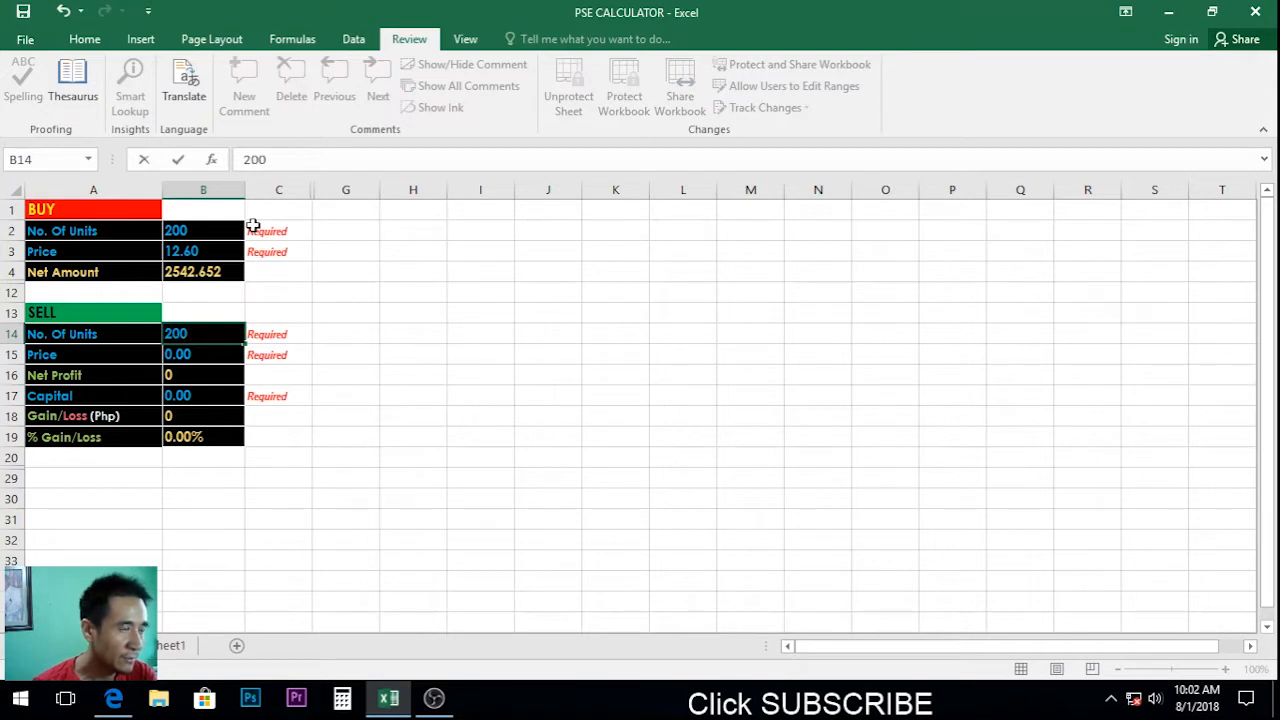
key("Return")
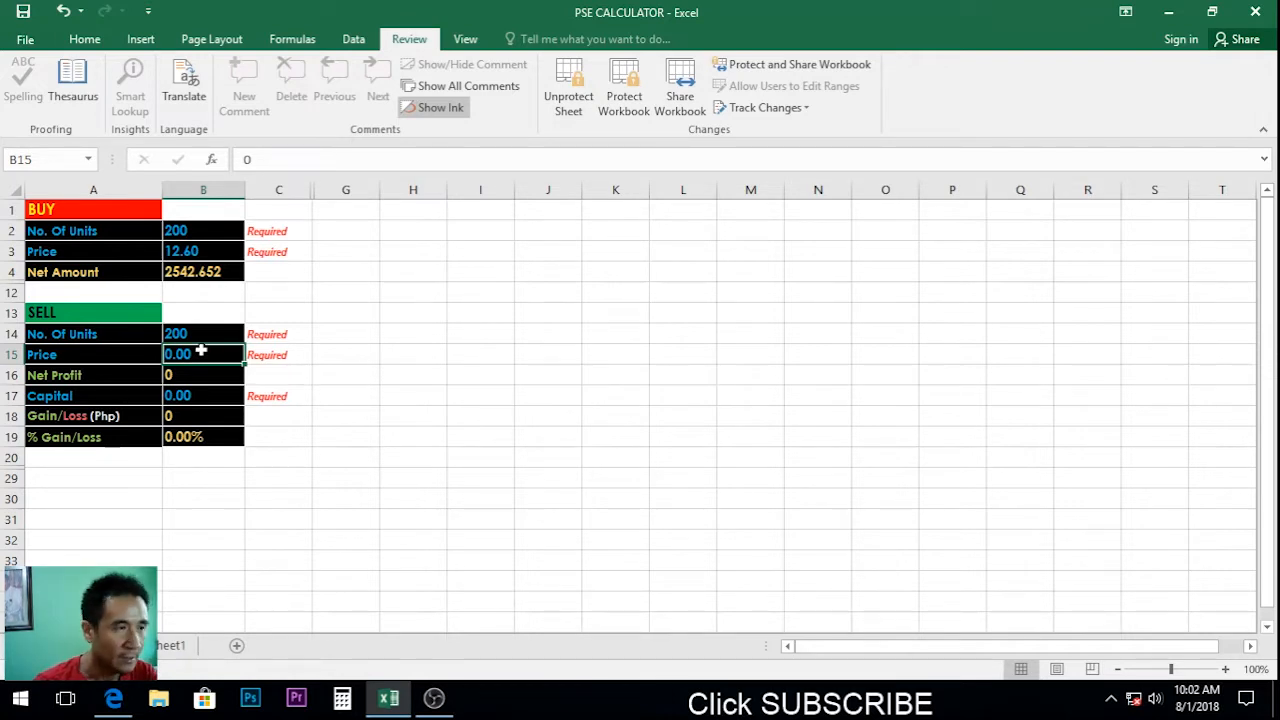
type("13")
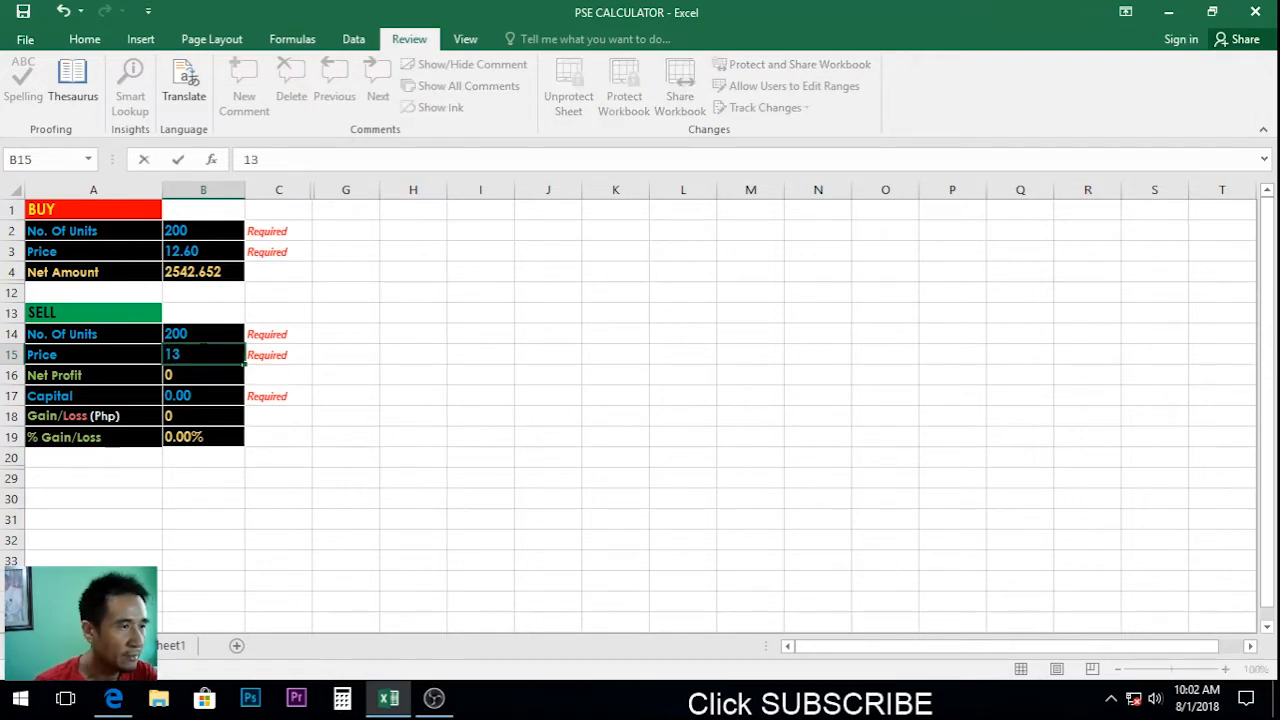
key("Return")
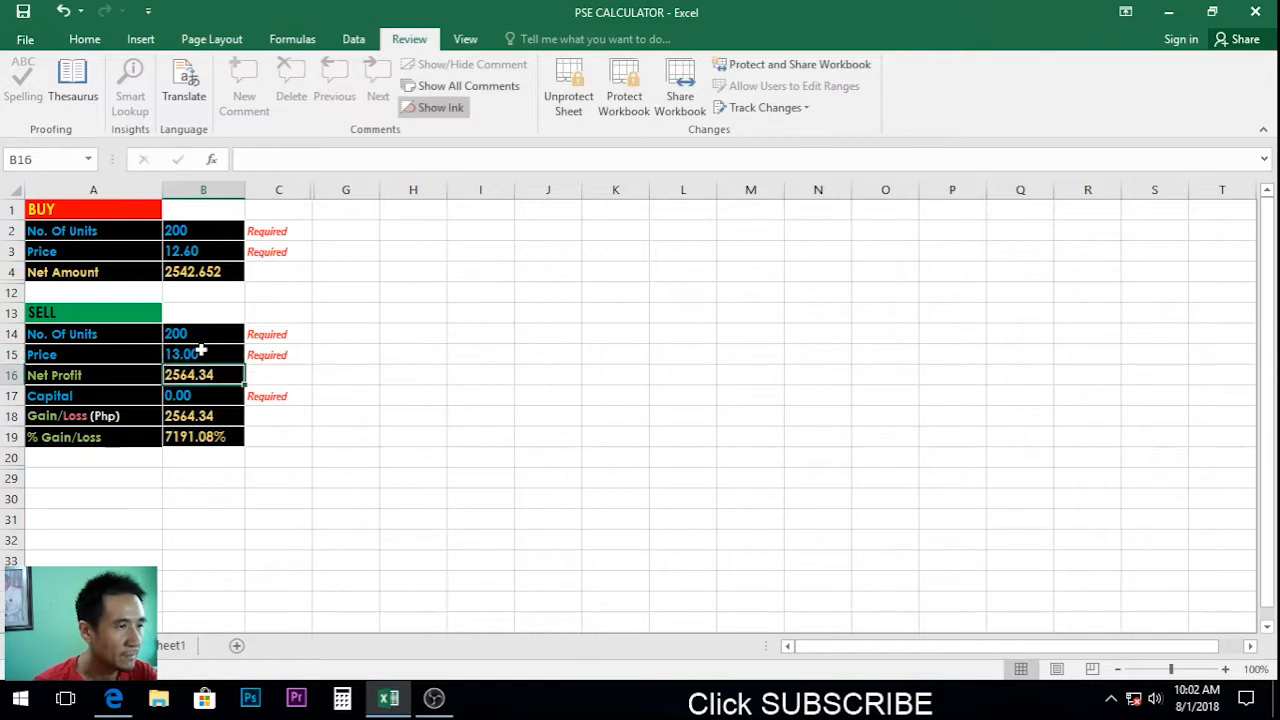
Set the Capital in the SELL section to 2542.652
key("Return")
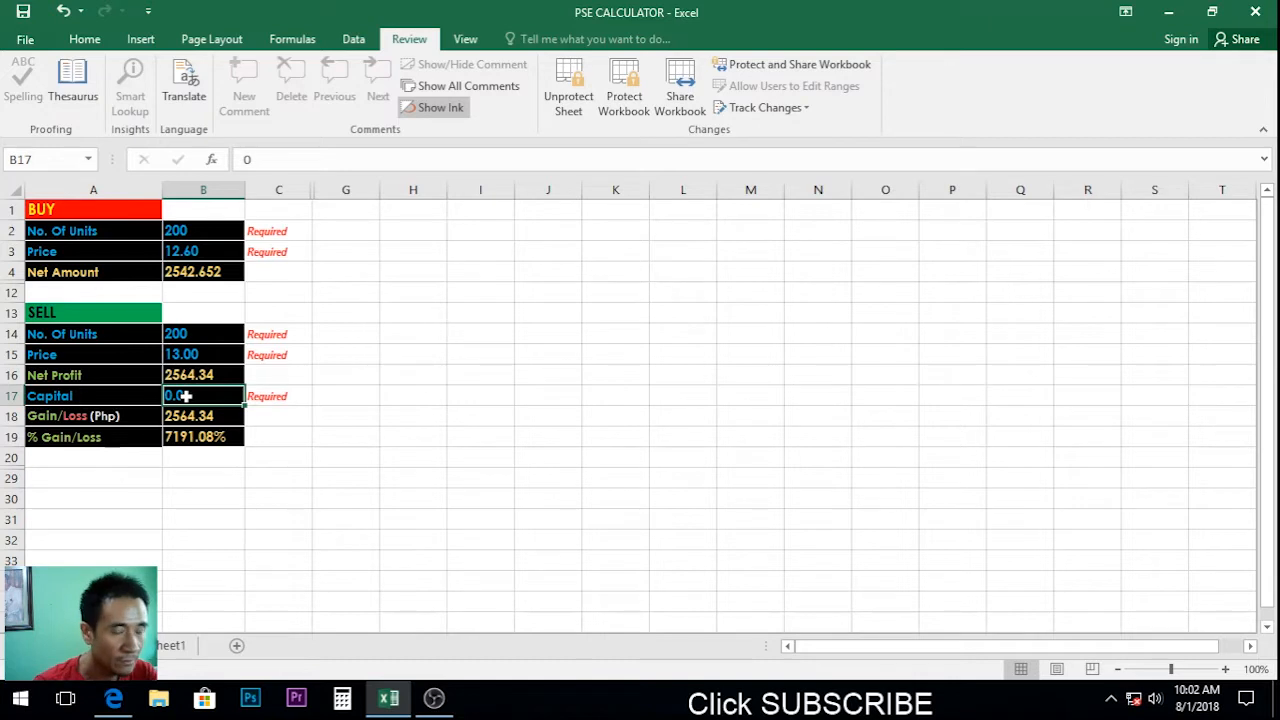
type("2542")
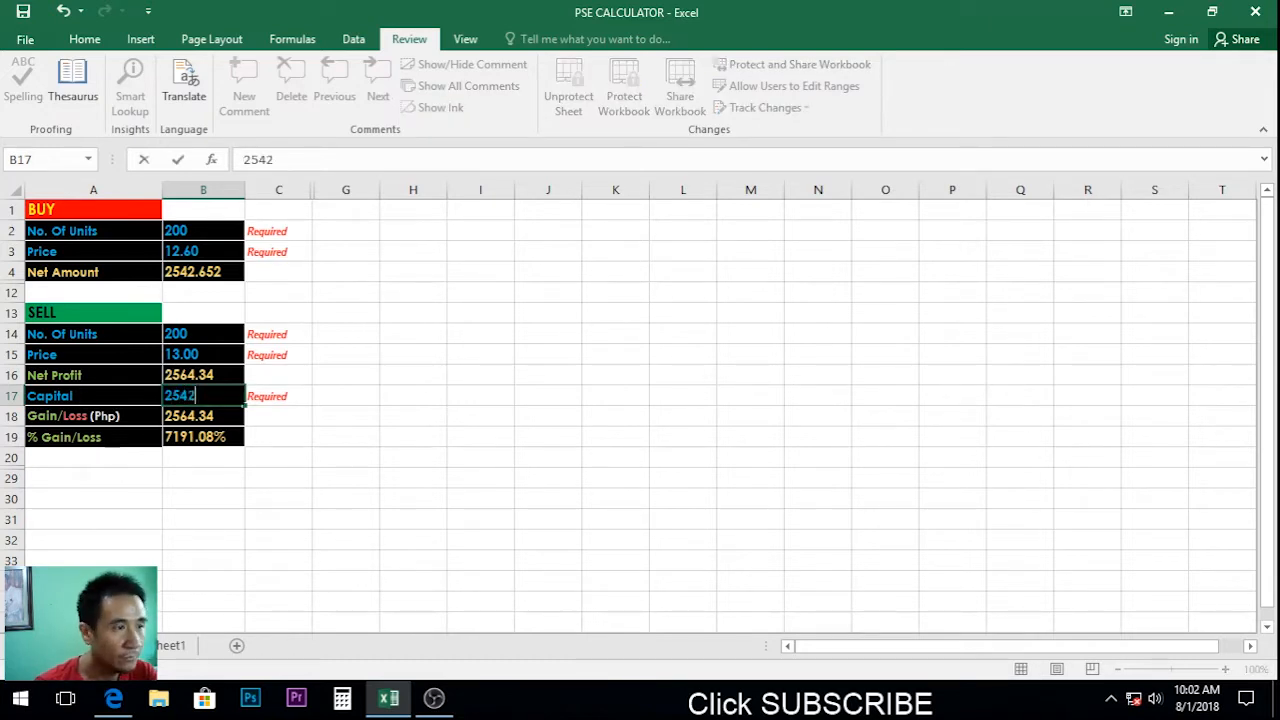
type(".652")
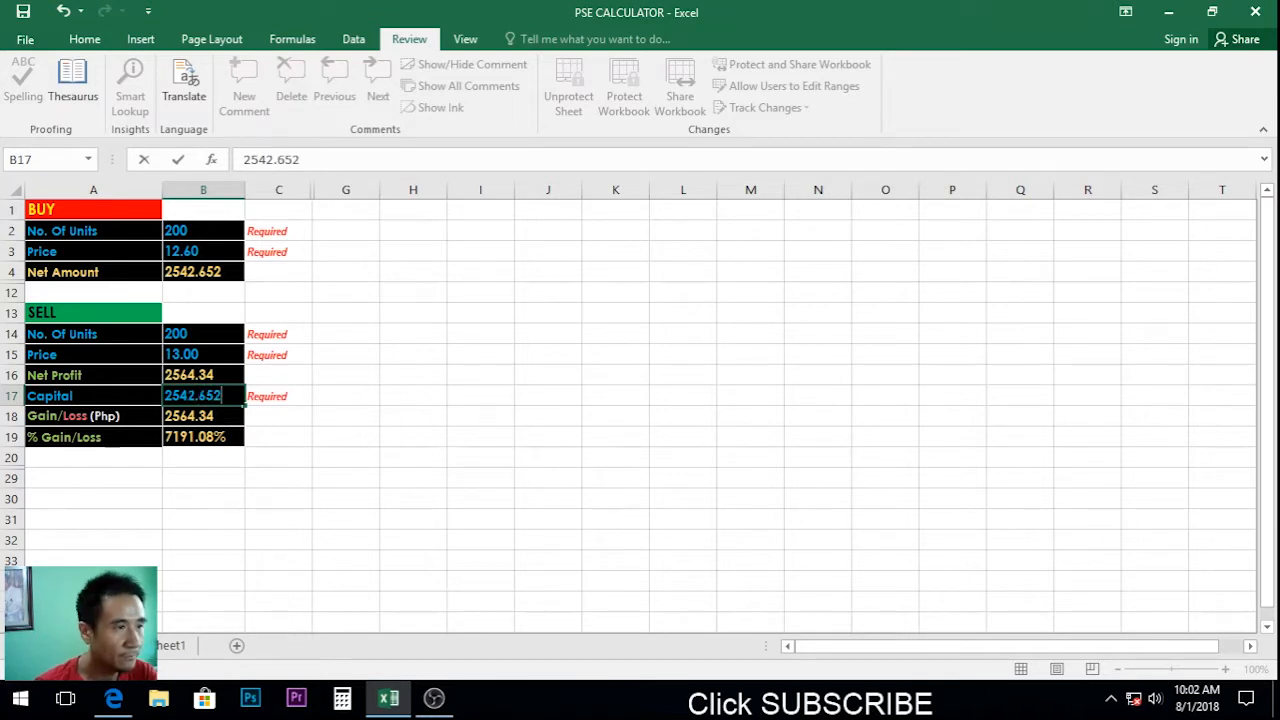
key("Return")
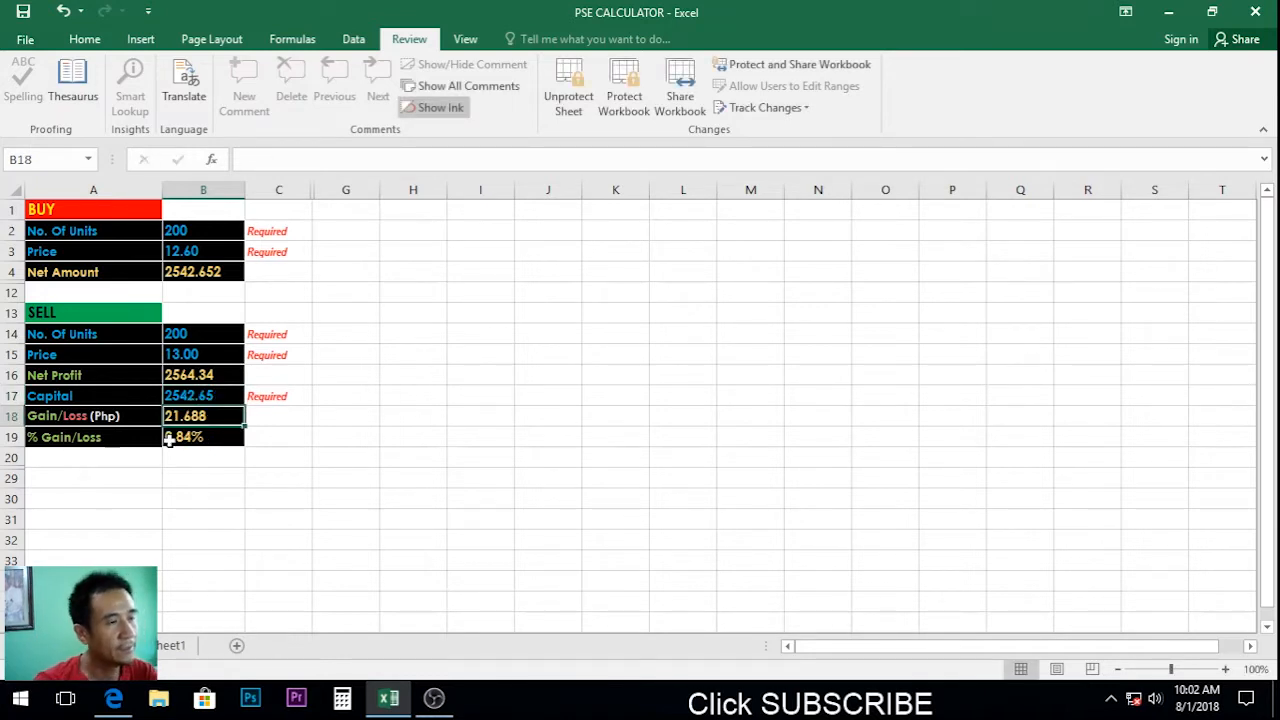
left_click(96, 461)
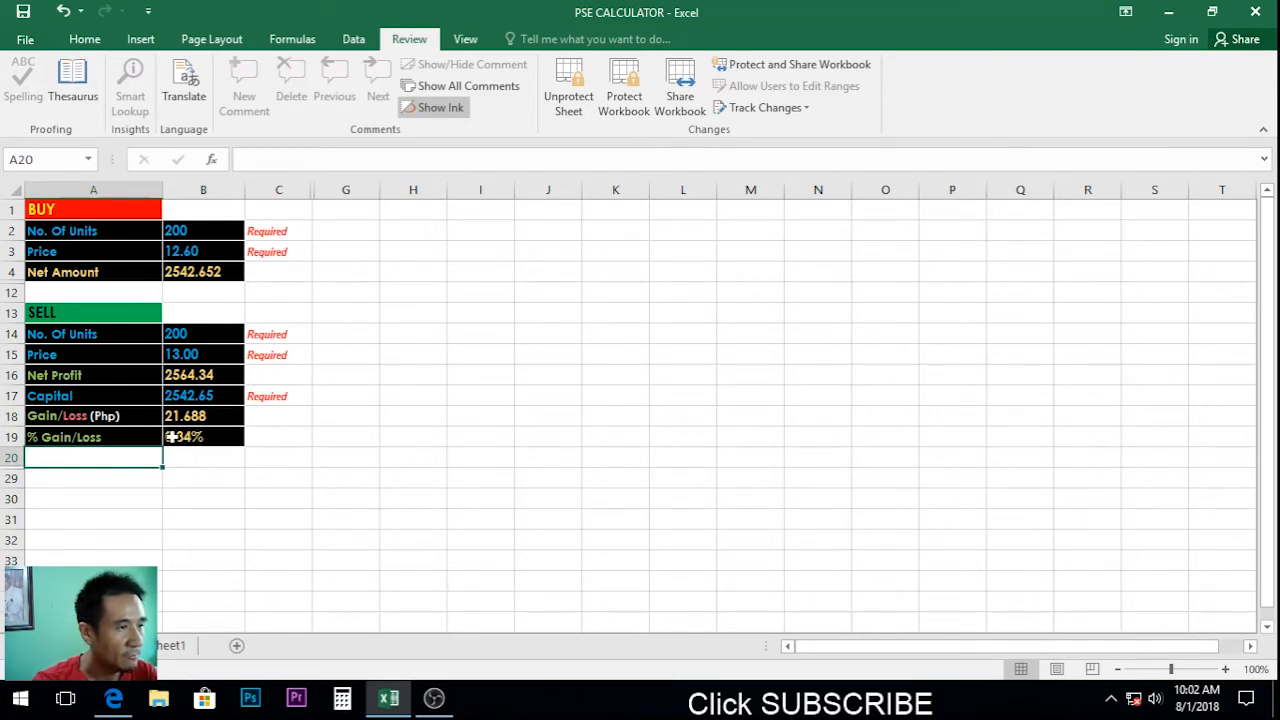
left_click(218, 414)
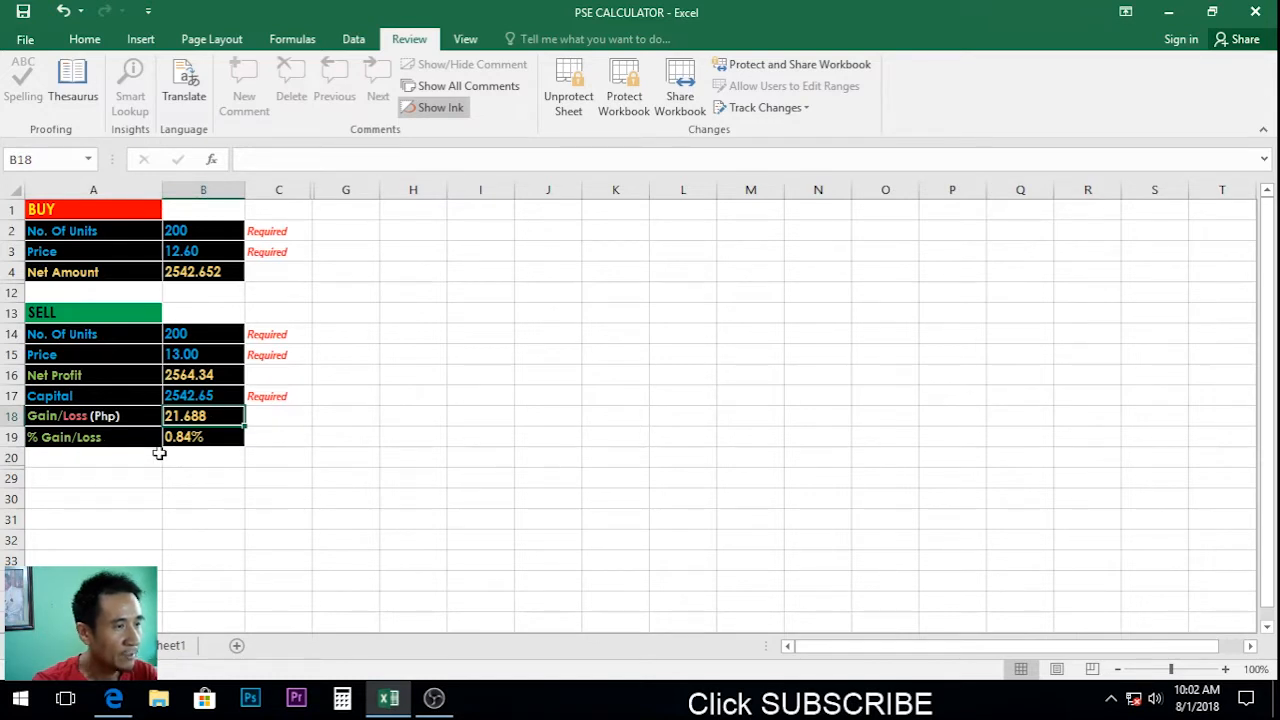
left_click(99, 457)
left_click(90, 475)
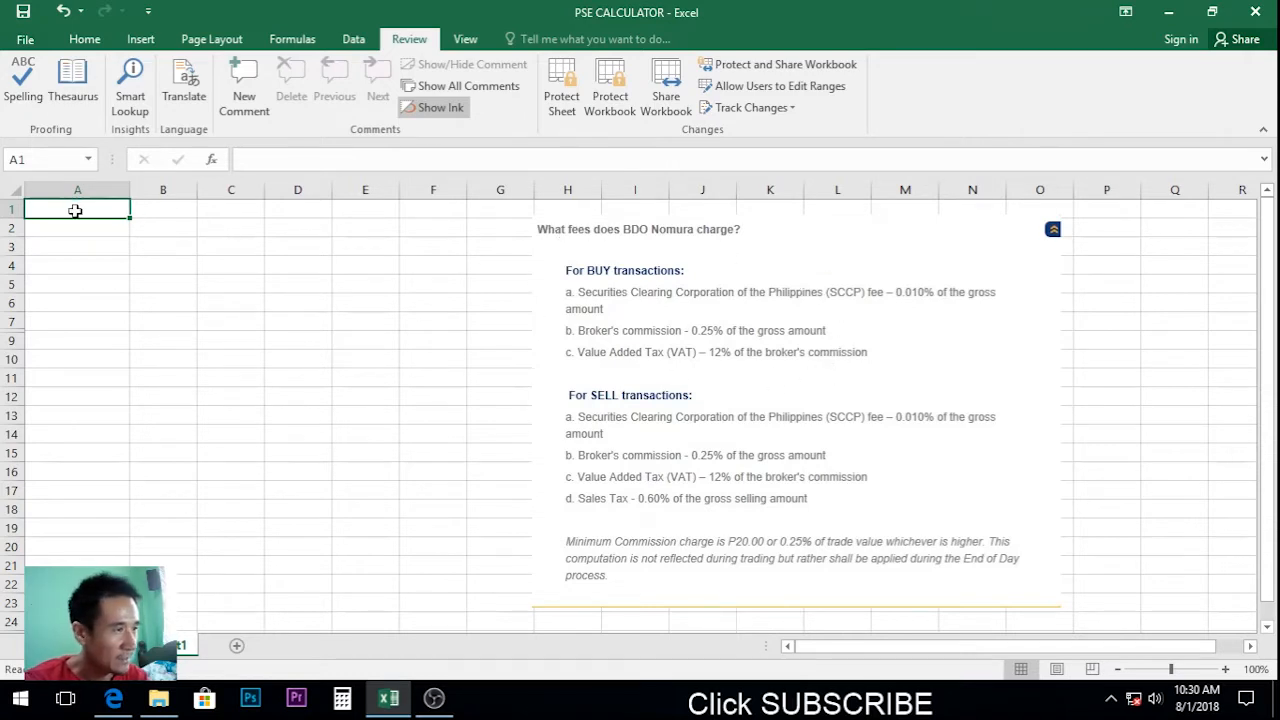
Enter the labels BUY, NO. OF UNITS and PRICE in cells A1 to A3 of the blank sheet
type("BUY")
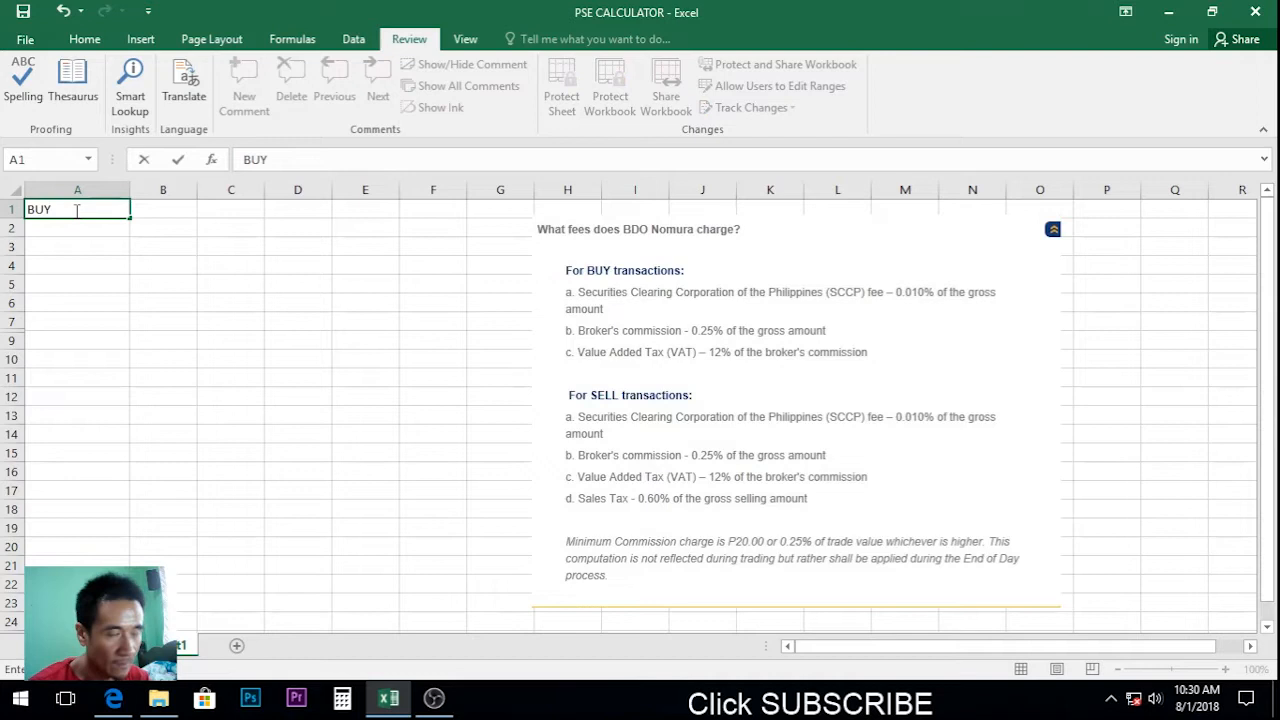
key("Return")
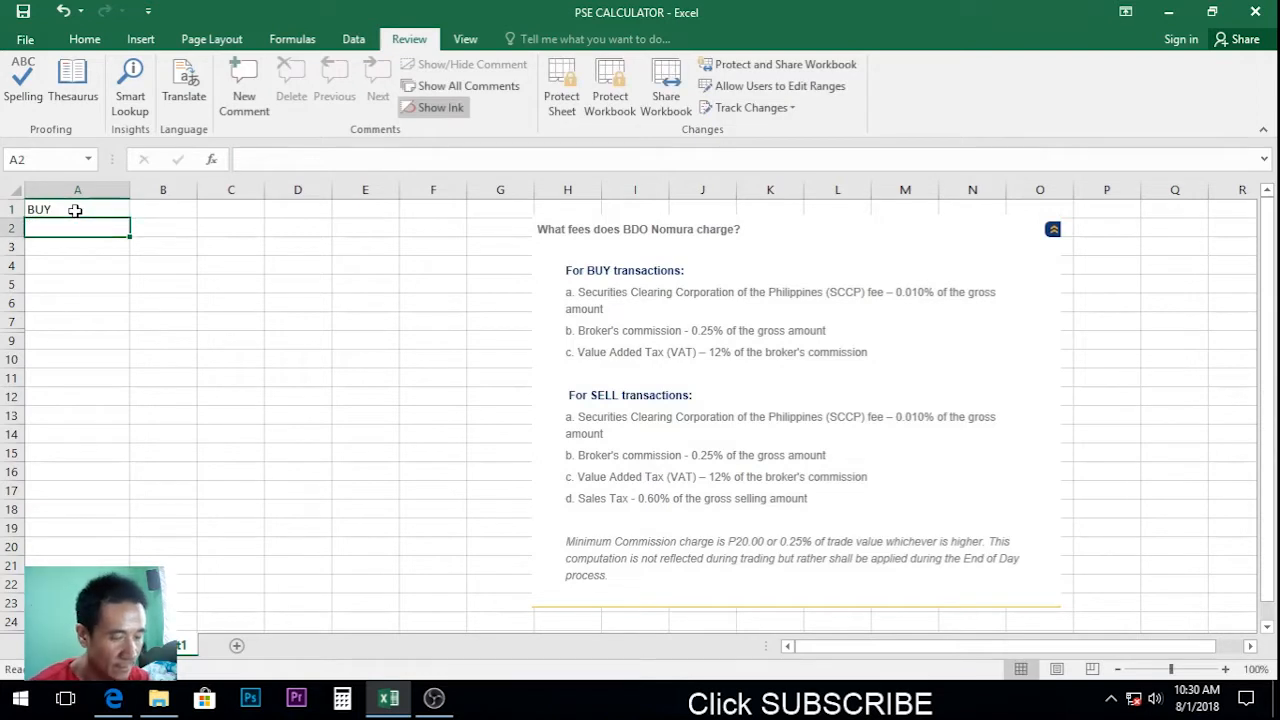
type("NO.")
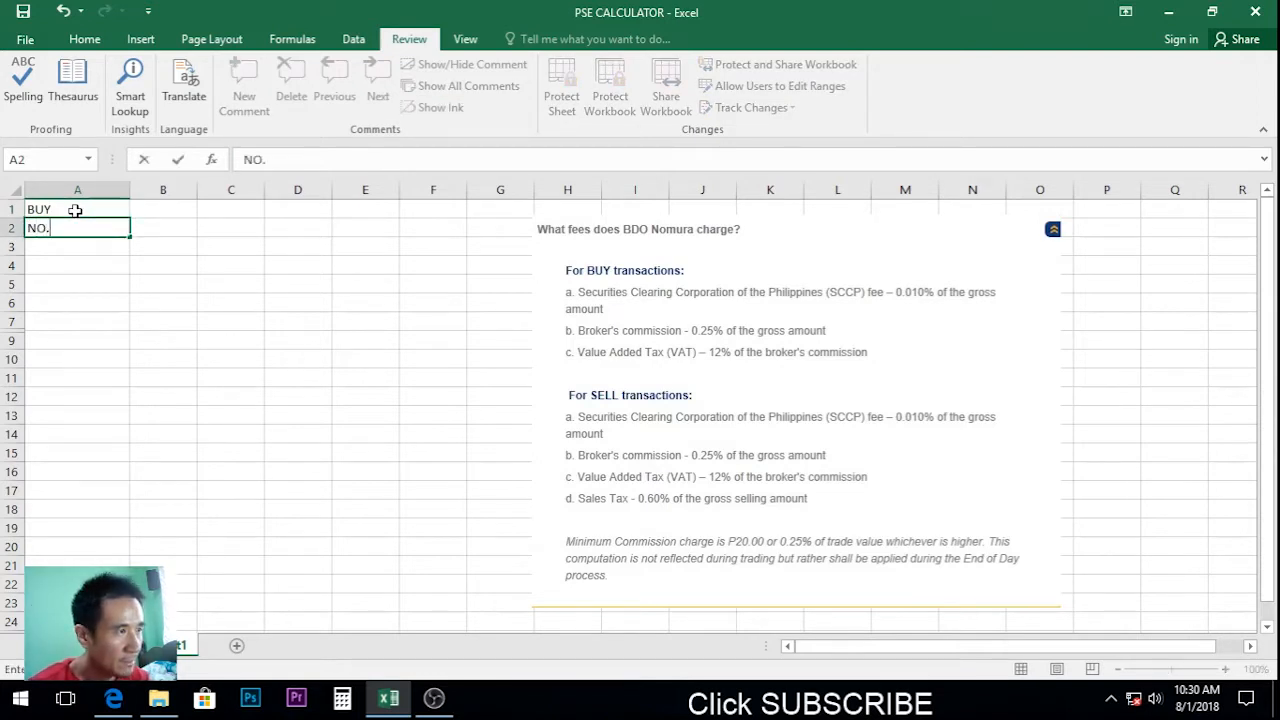
type(" OF UN")
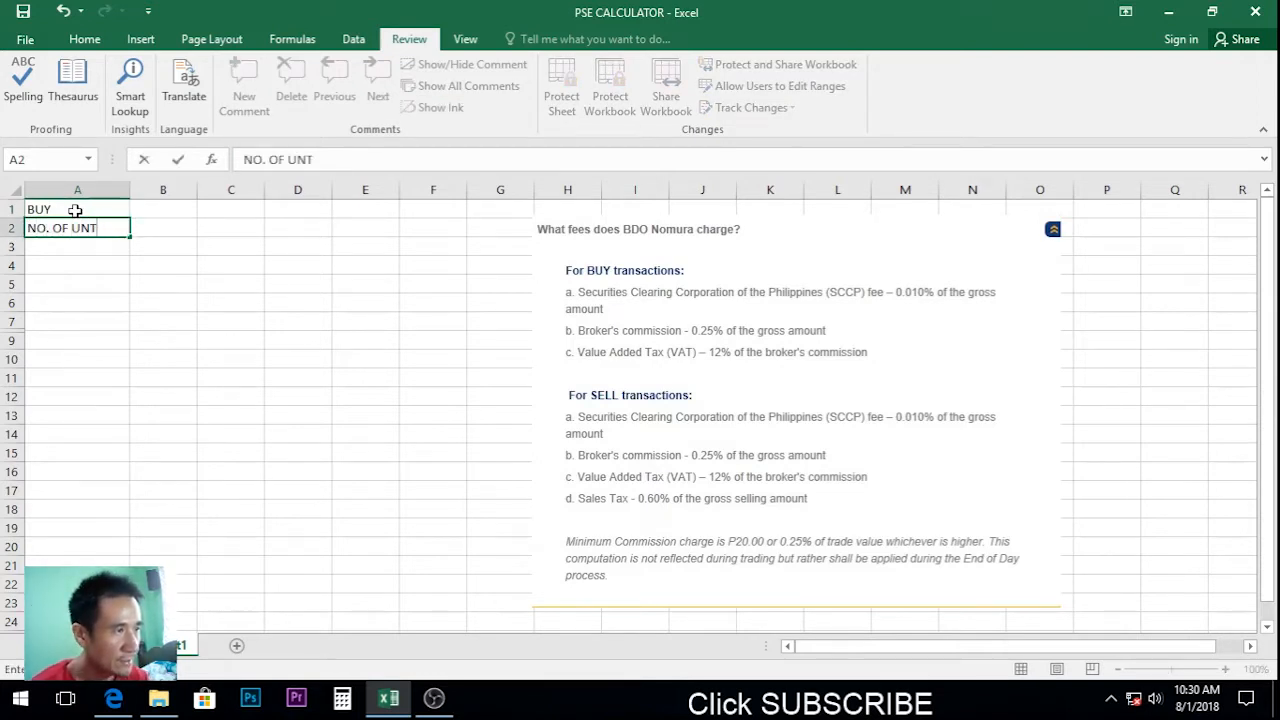
type("ITS")
key("Return")
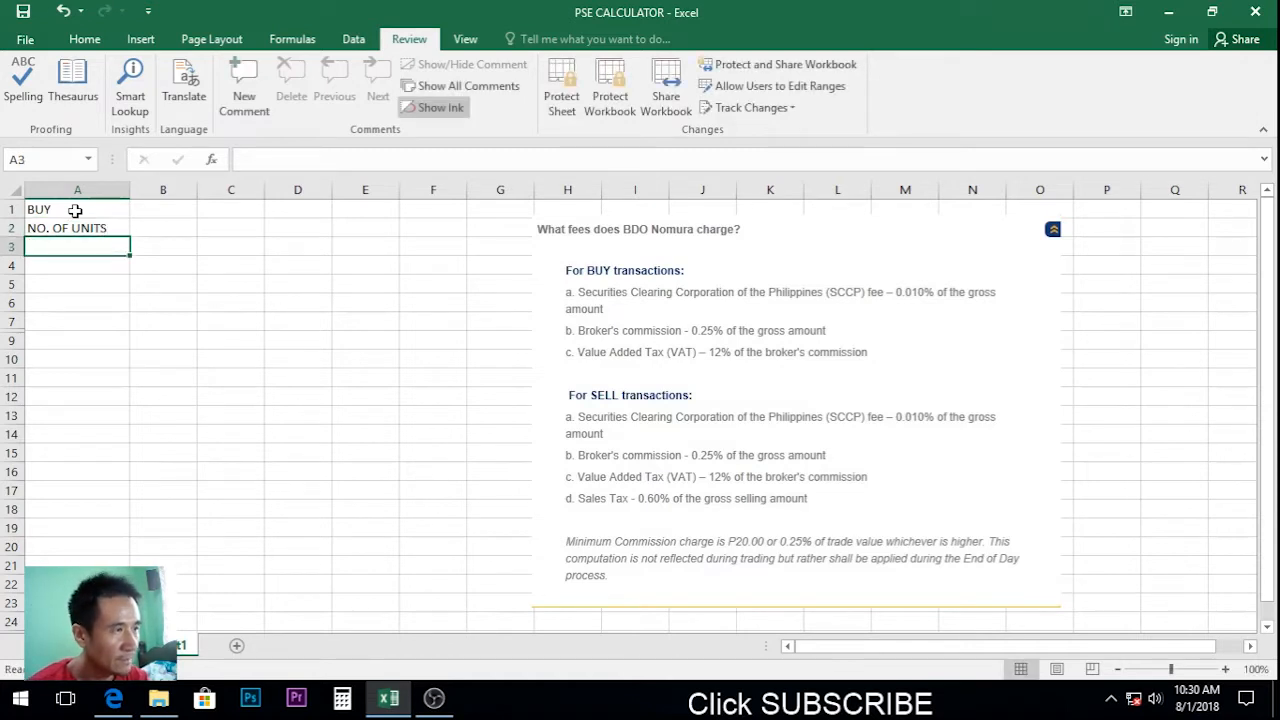
type("PRICE")
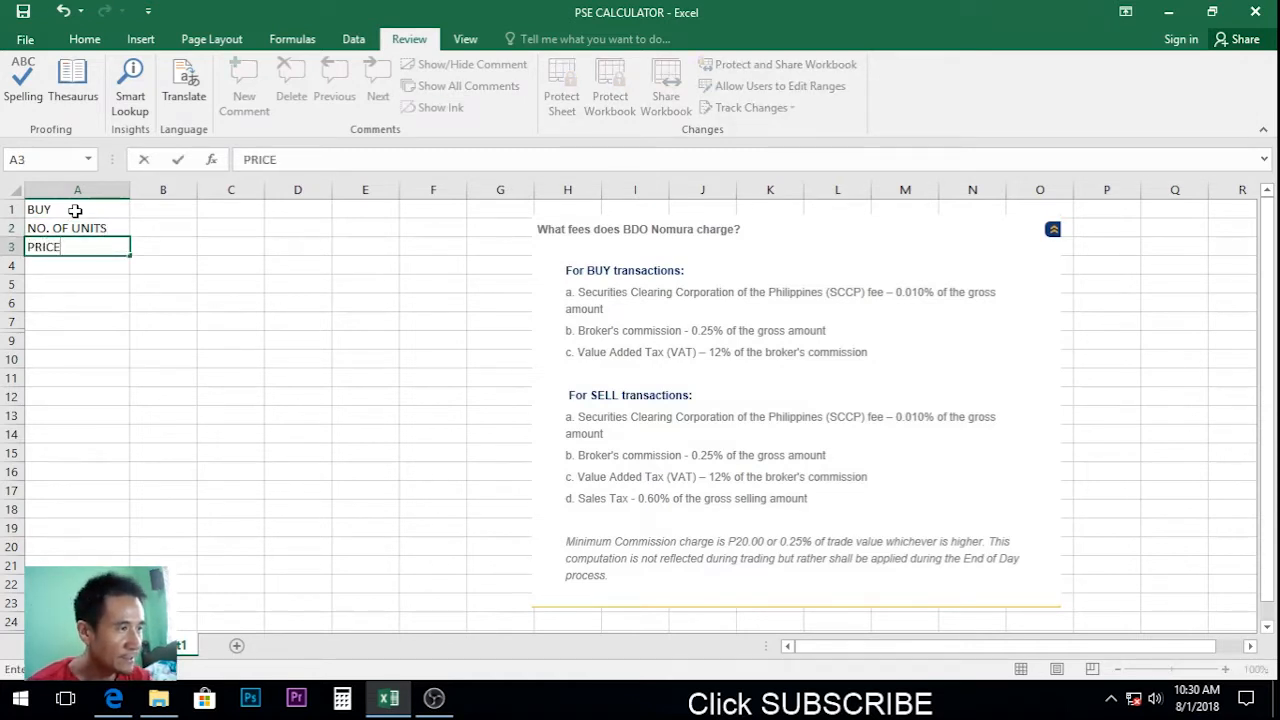
key("Return")
key("Return")
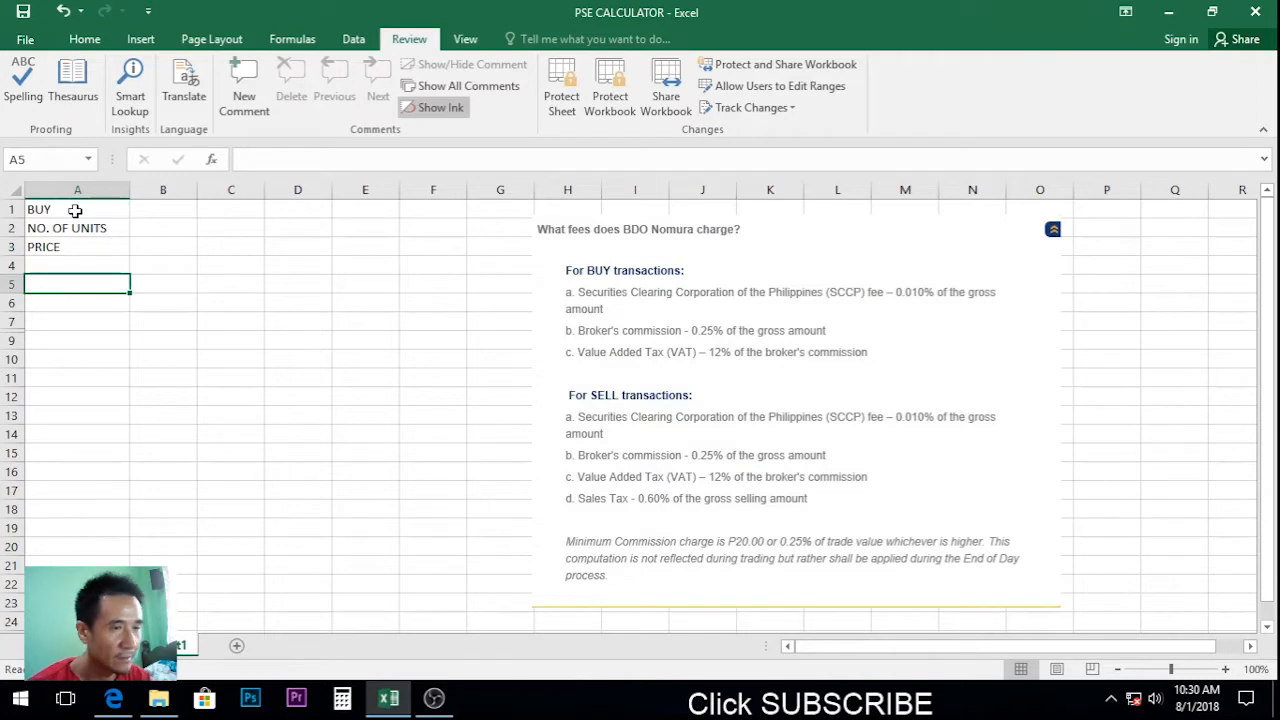
Add the labels CHARGES, SCCP, COMMISSION, VAT and GROSS AMT in the visible cells from A5 to A10
type("CHARGES")
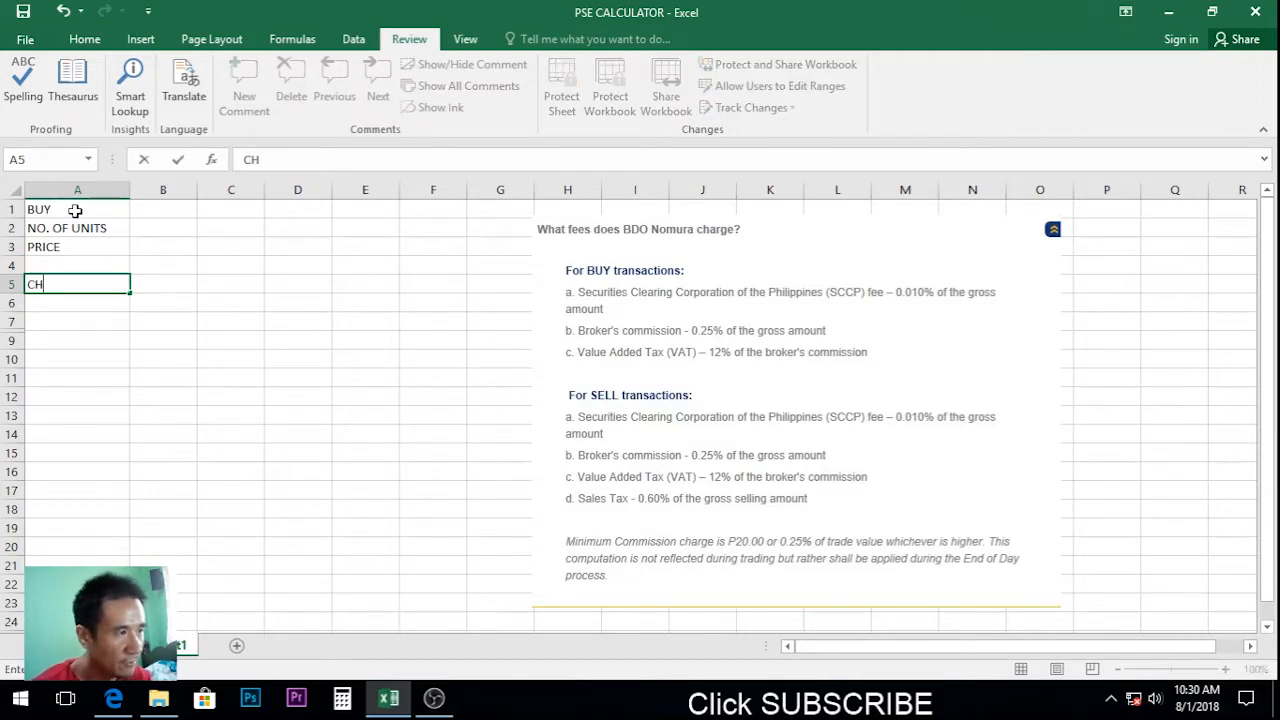
key("Return")
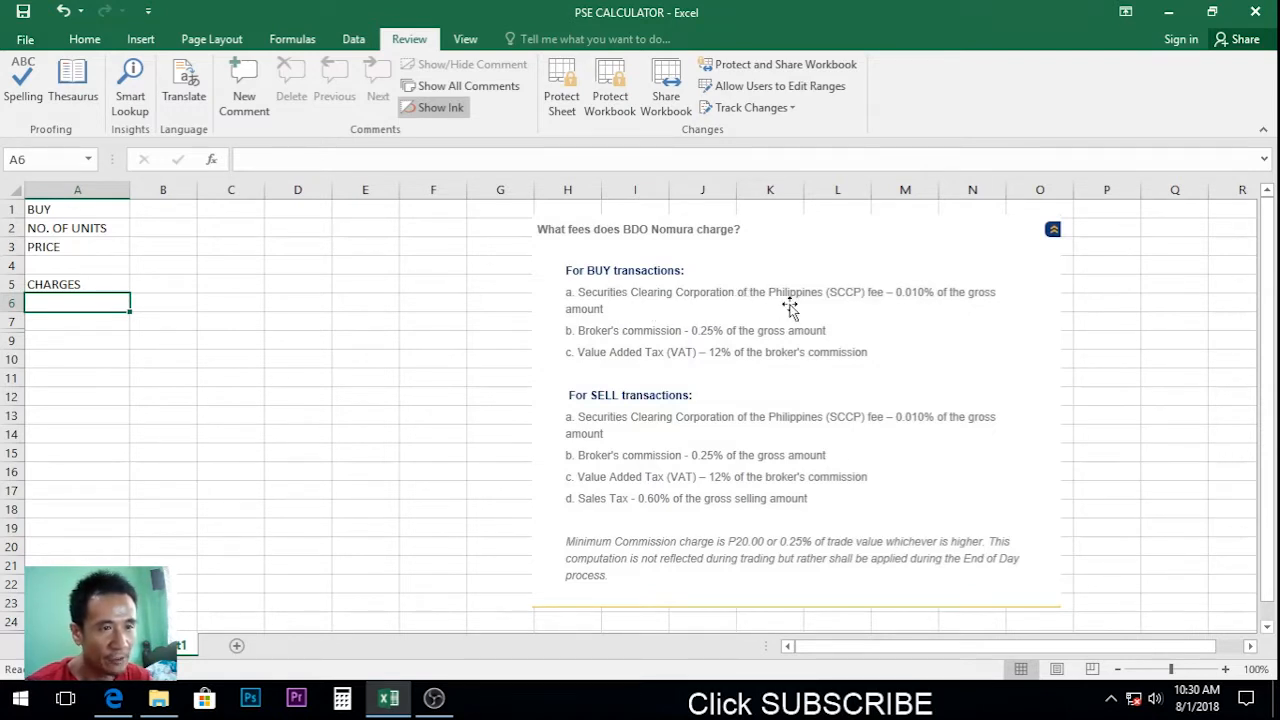
type("SCCP")
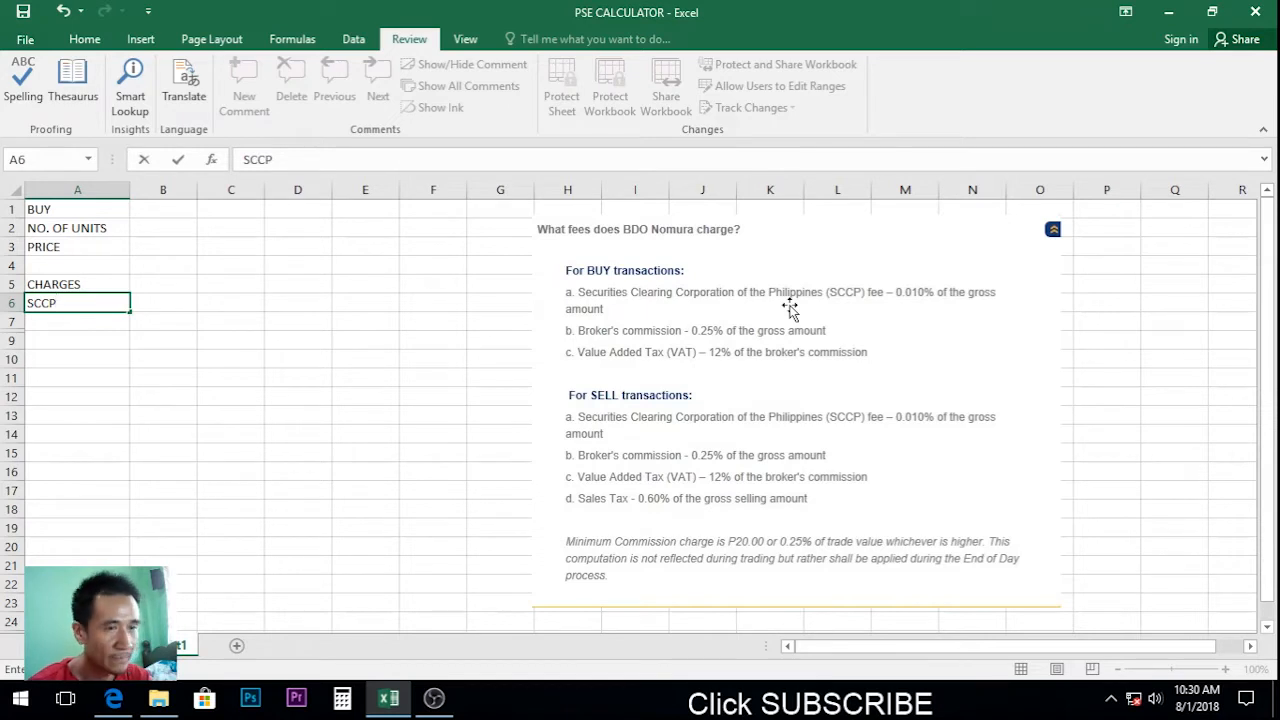
key("Return")
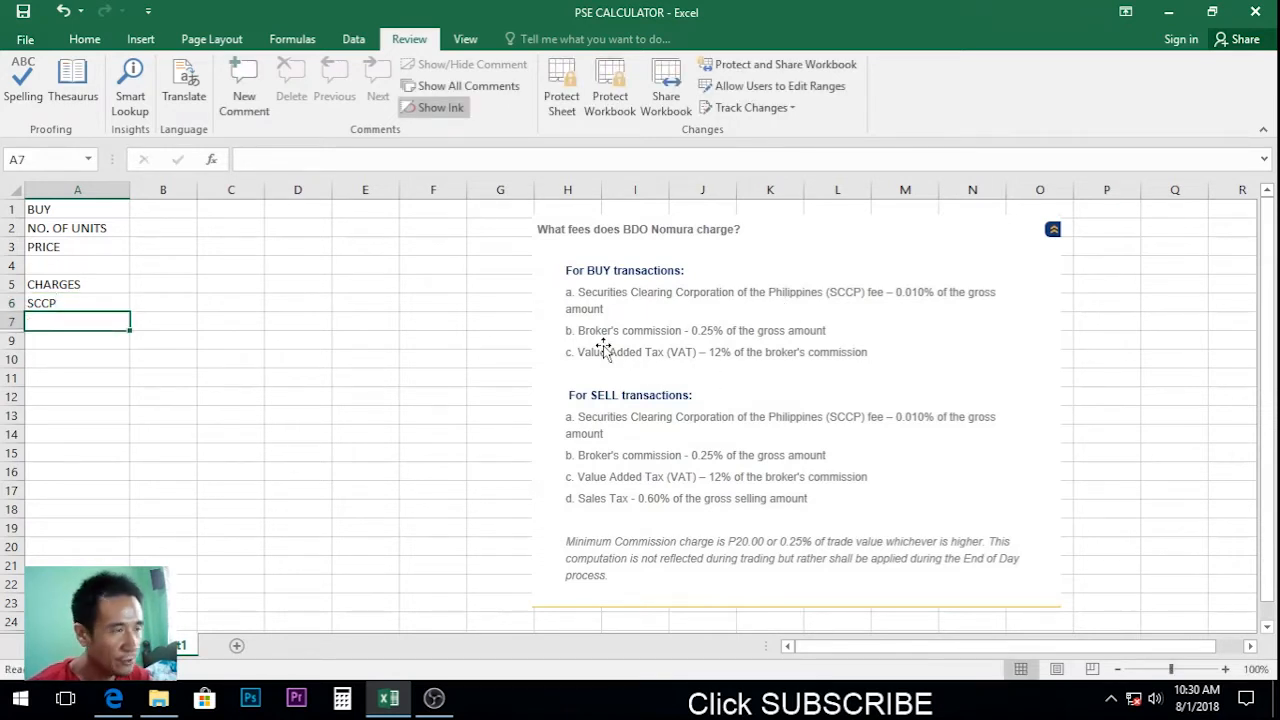
type("COMMISSION")
key("Return")
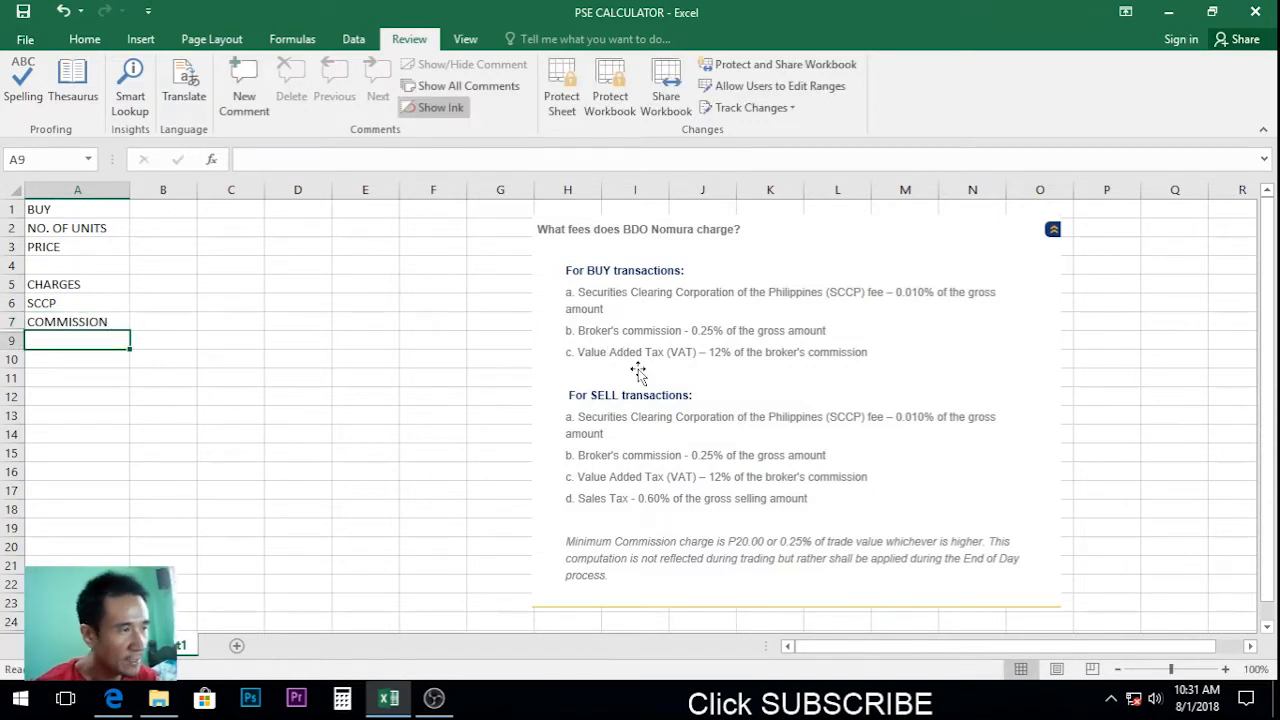
type("VAT")
key("Return")
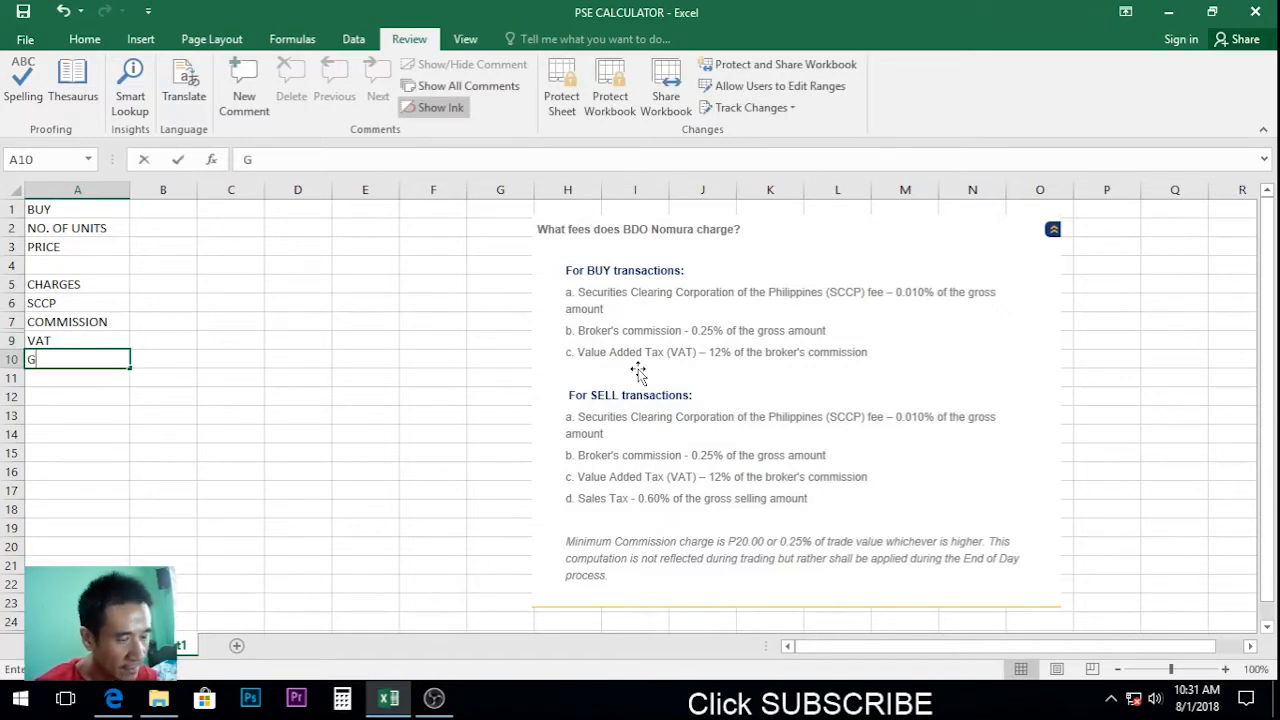
type("GROSS AM")
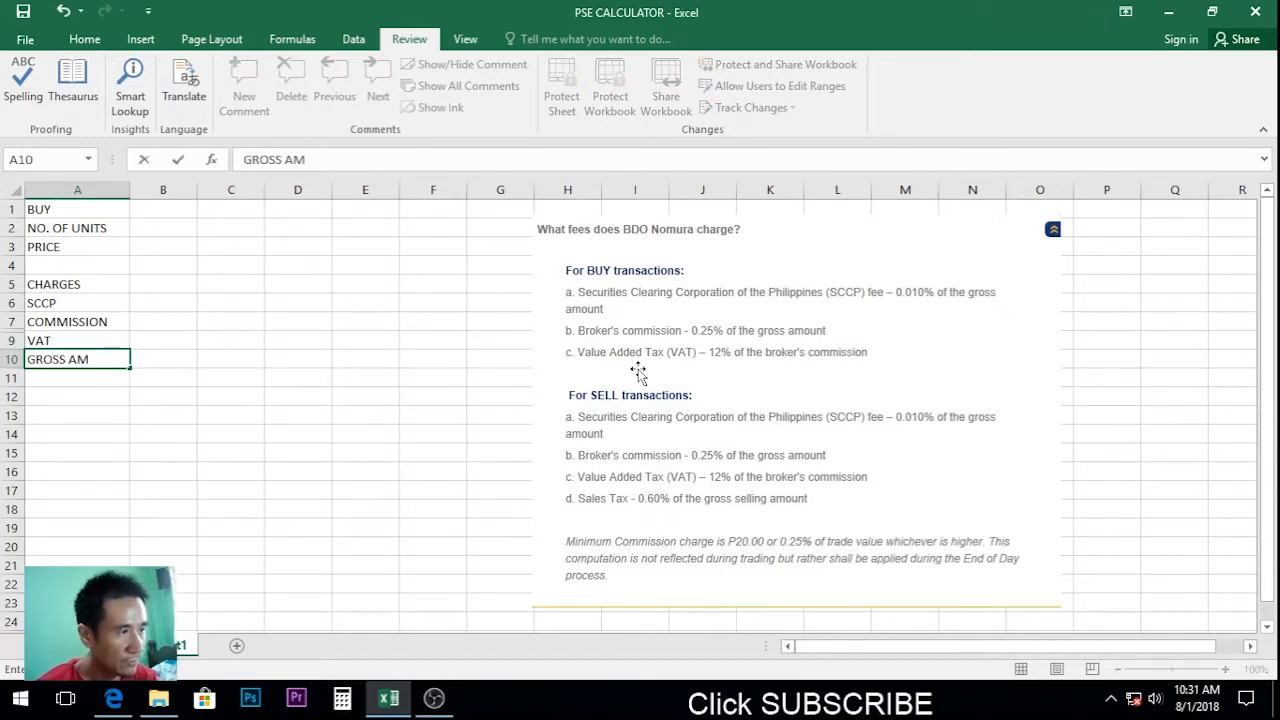
key("Return")
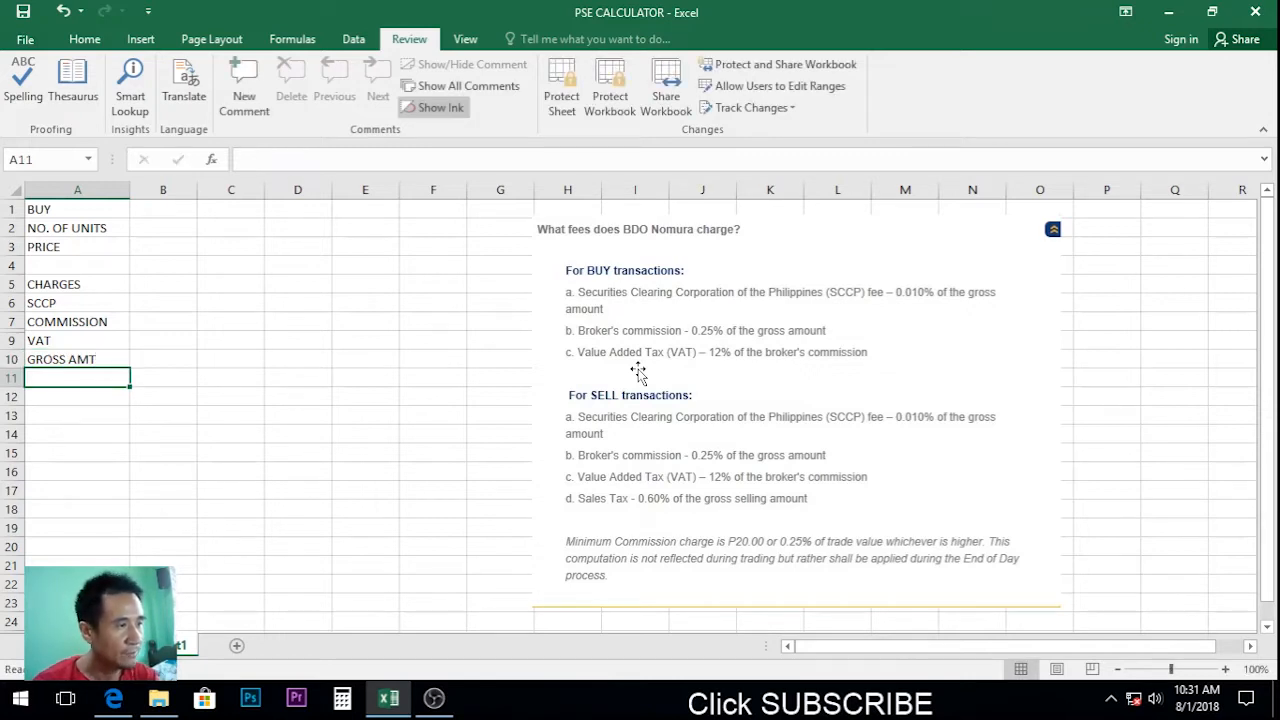
key("Up")
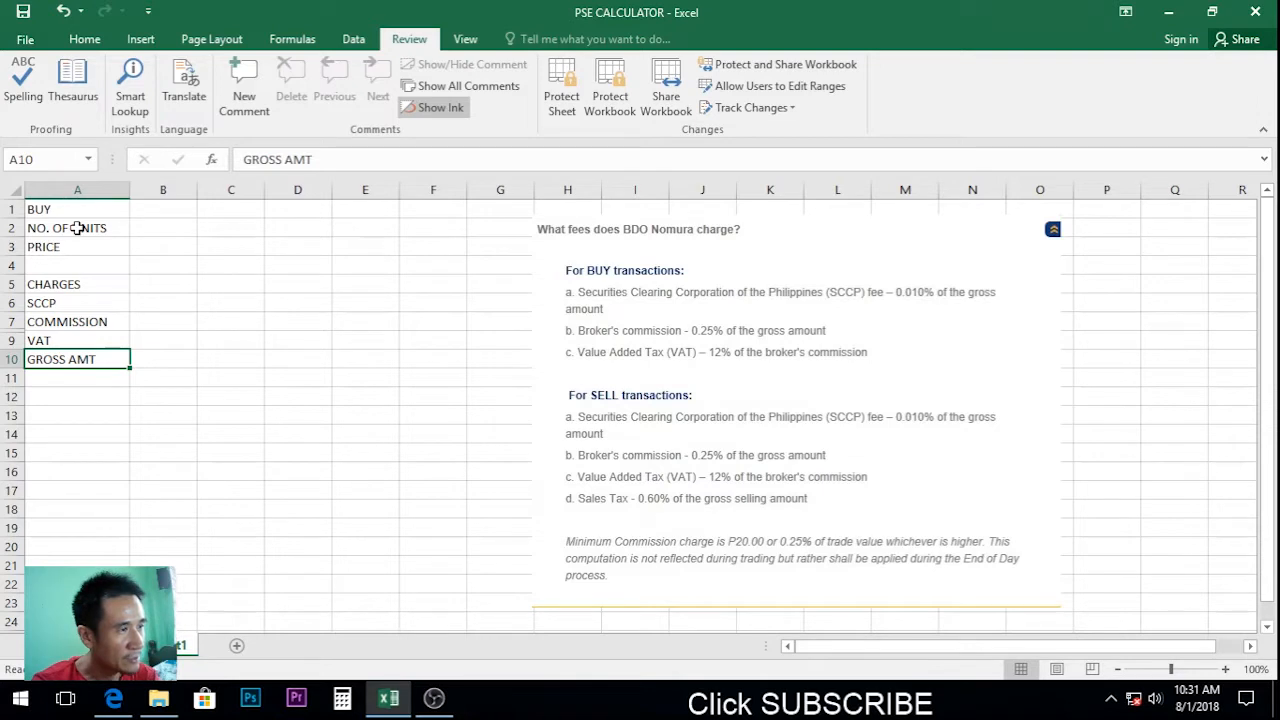
left_click(358, 472)
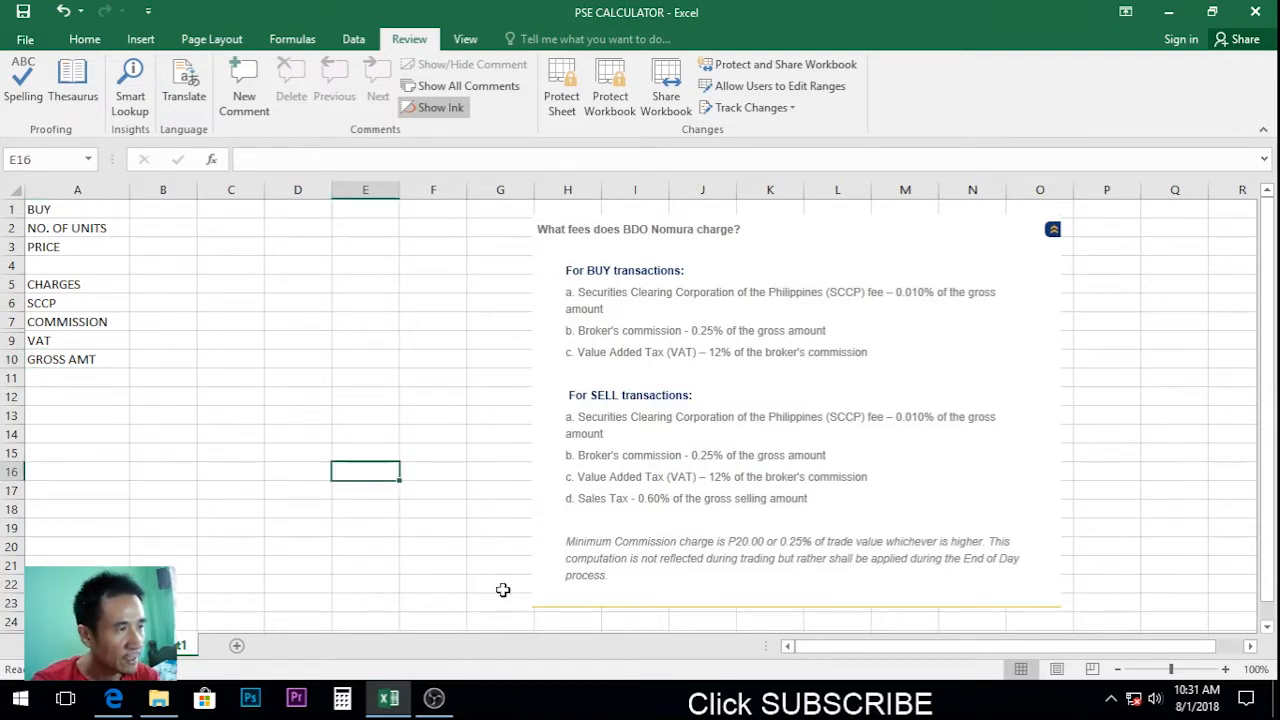
Calculate GROSS AMT in B10 by multiplying the number of units by the price with =B2*B3
left_click(153, 359)
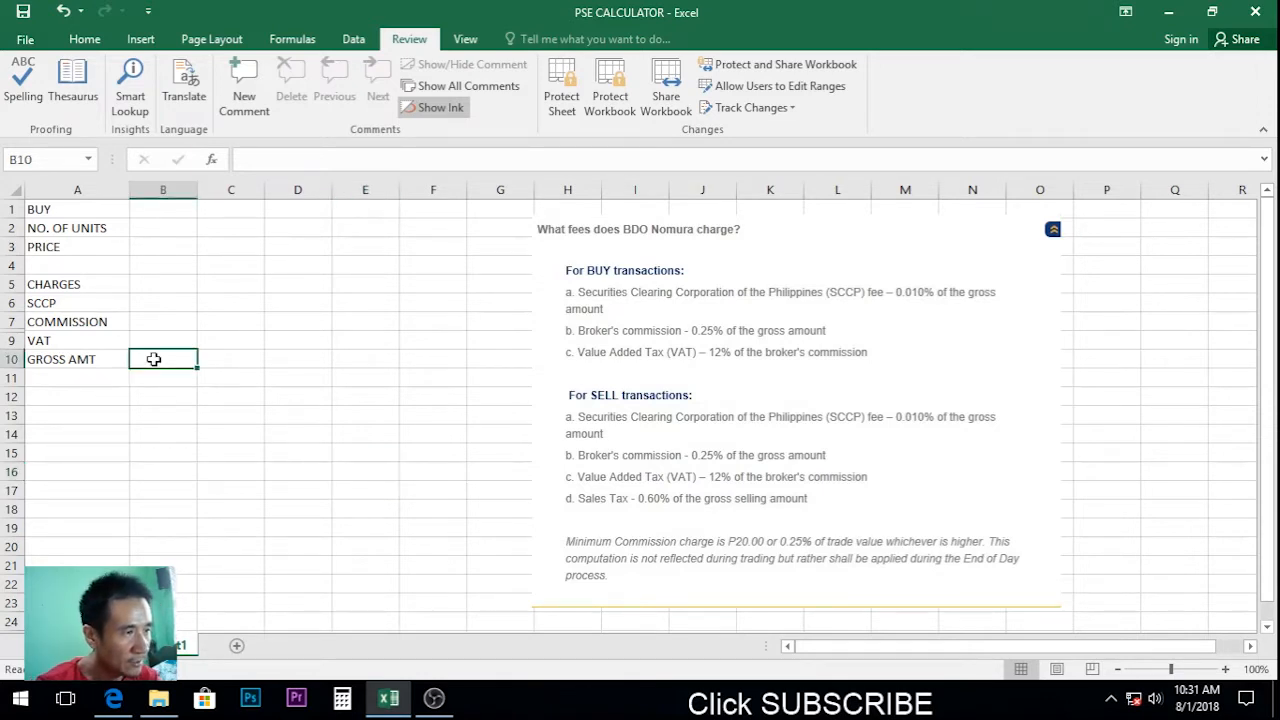
type("=")
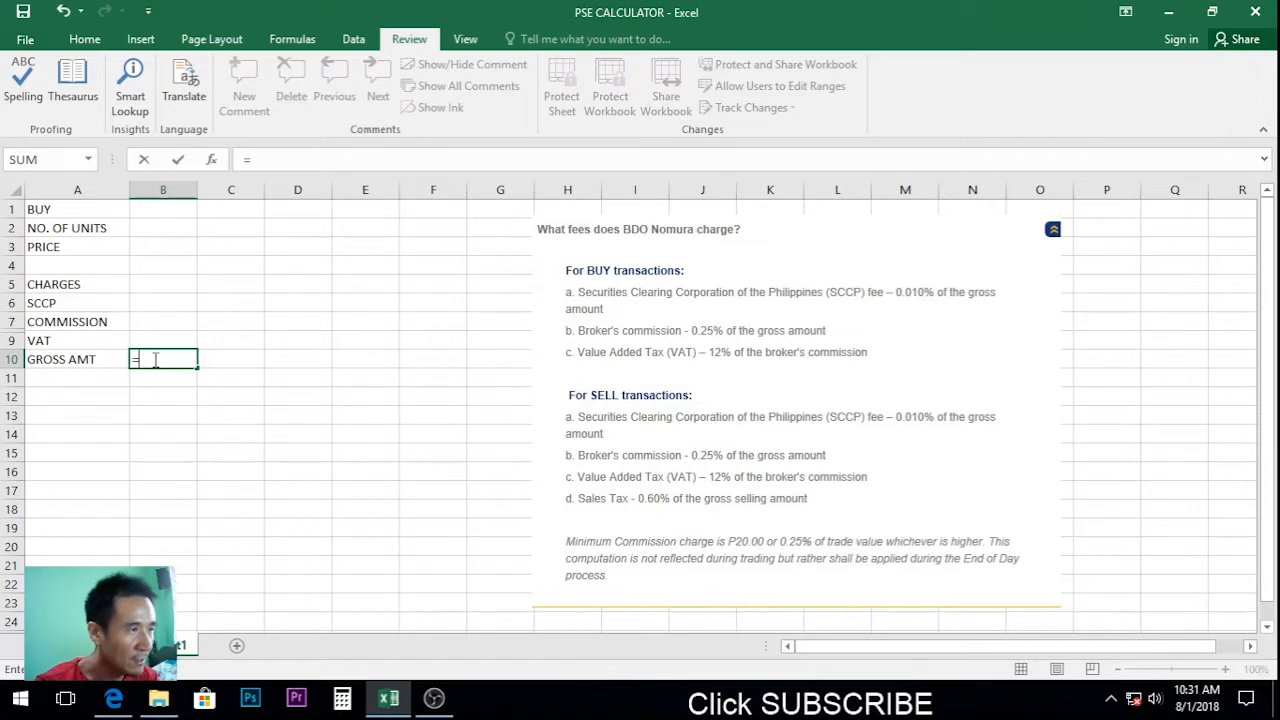
left_click(157, 229)
type("*")
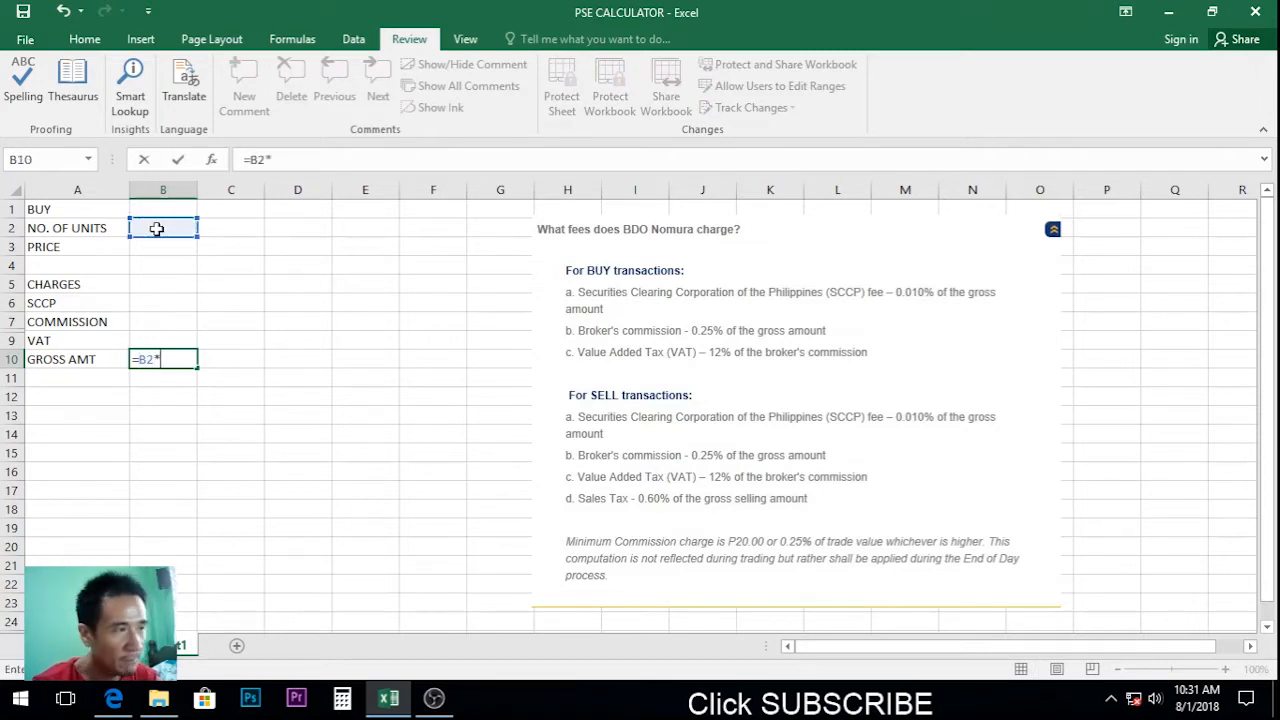
left_click(159, 247)
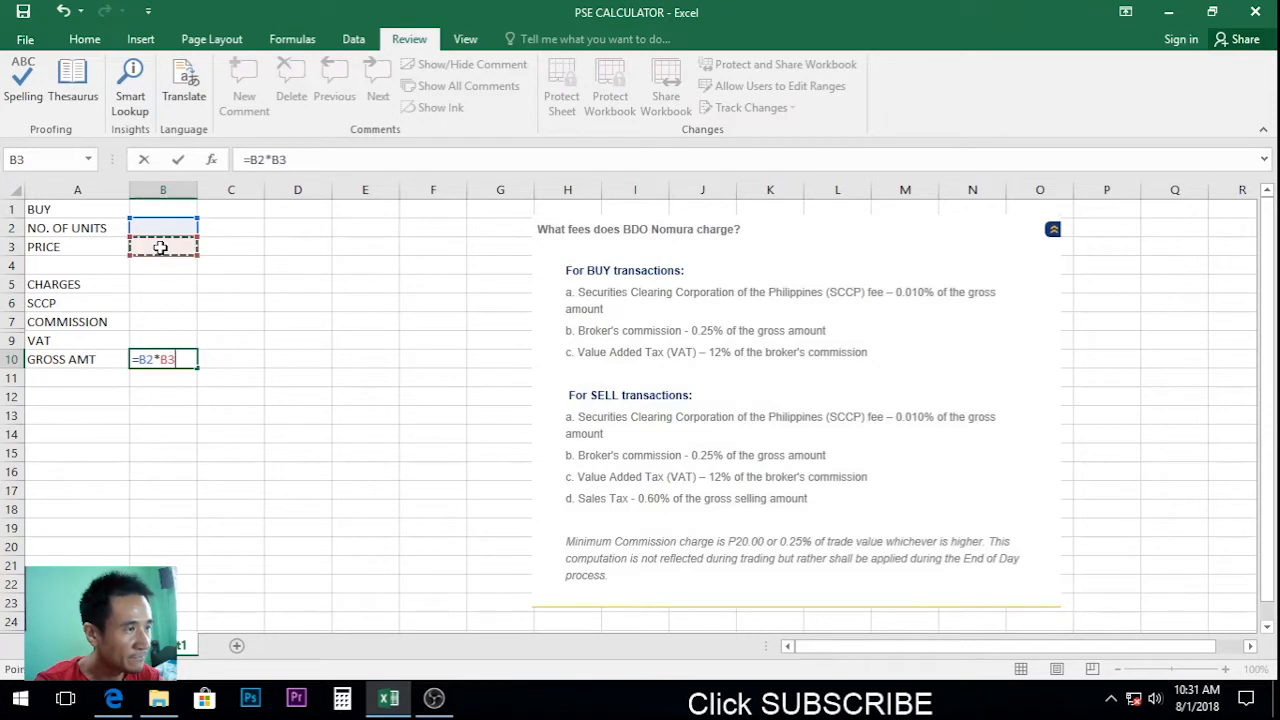
key("Return")
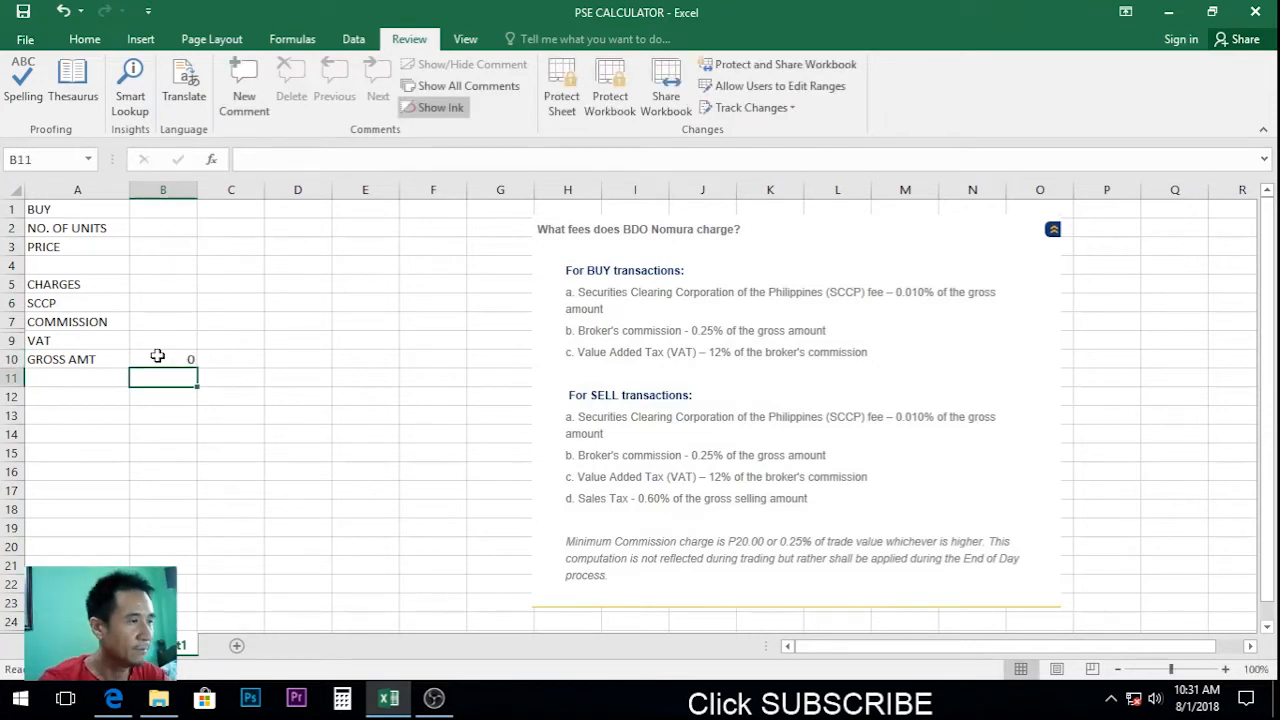
Calculate the SCCP charge in B6 as 0.010% of the gross amount with =0.010%*B10
left_click(167, 303)
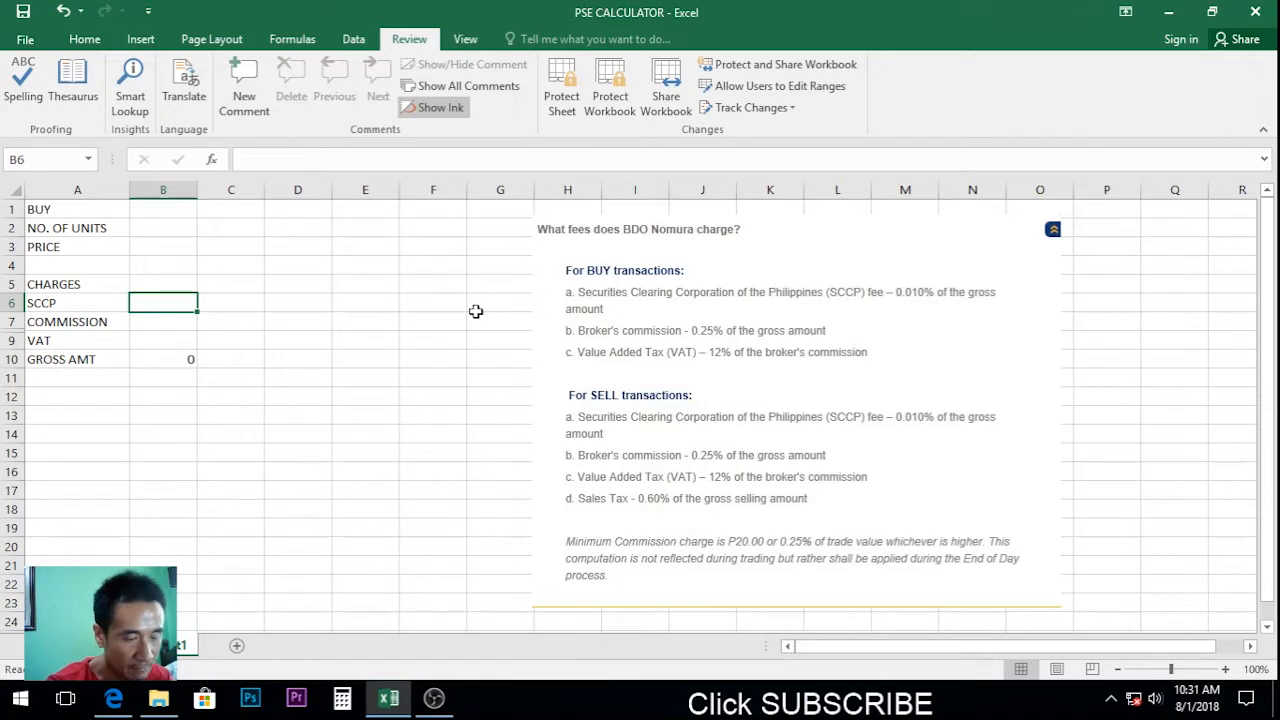
type("=")
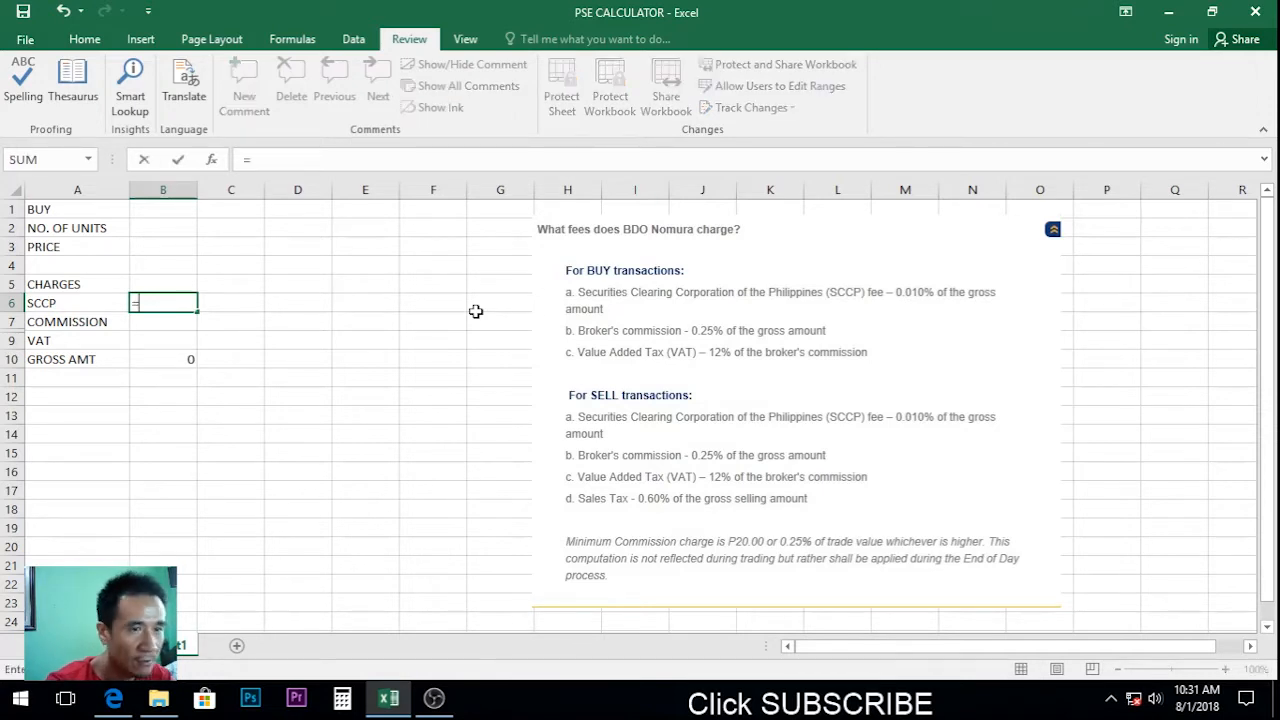
type("0.")
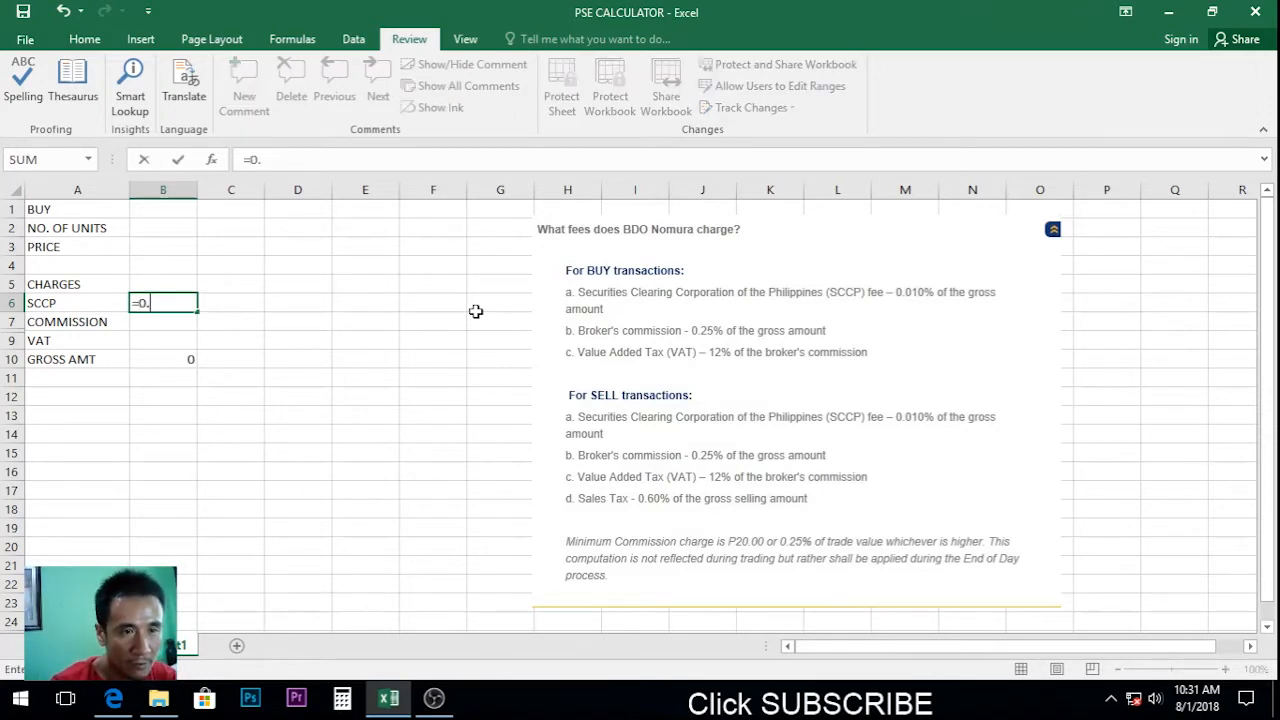
type("010")
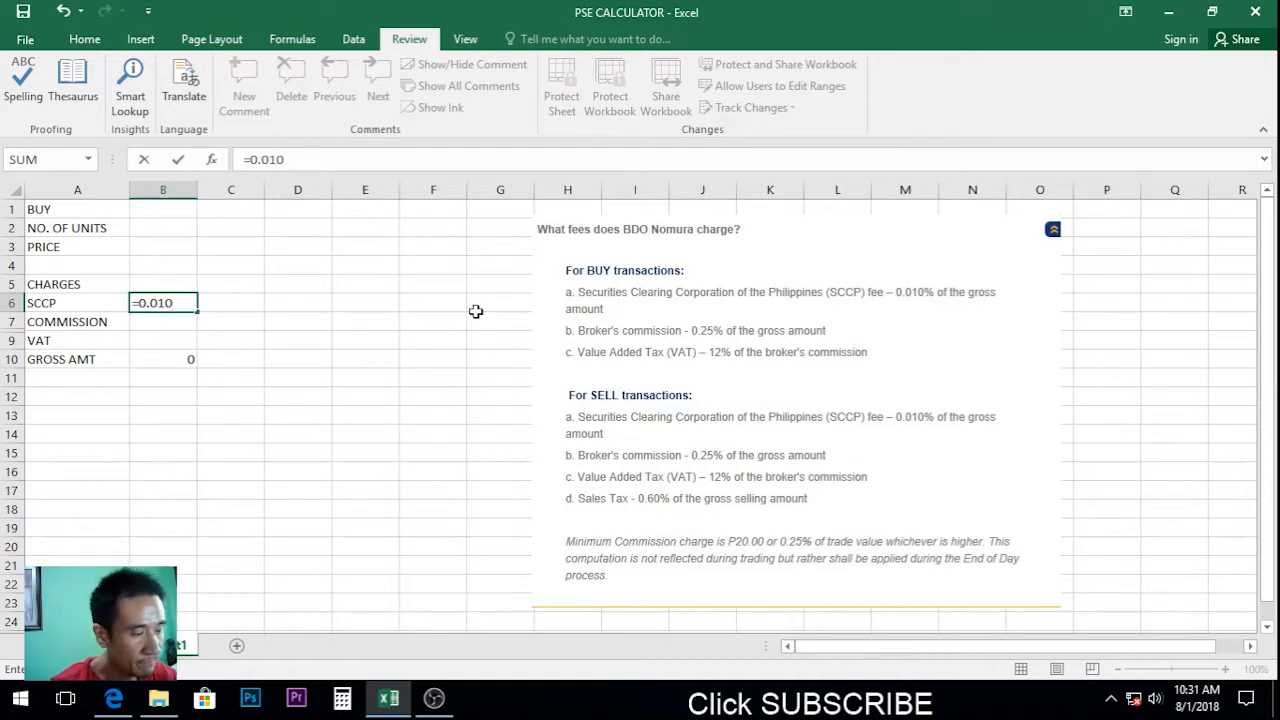
type("%")
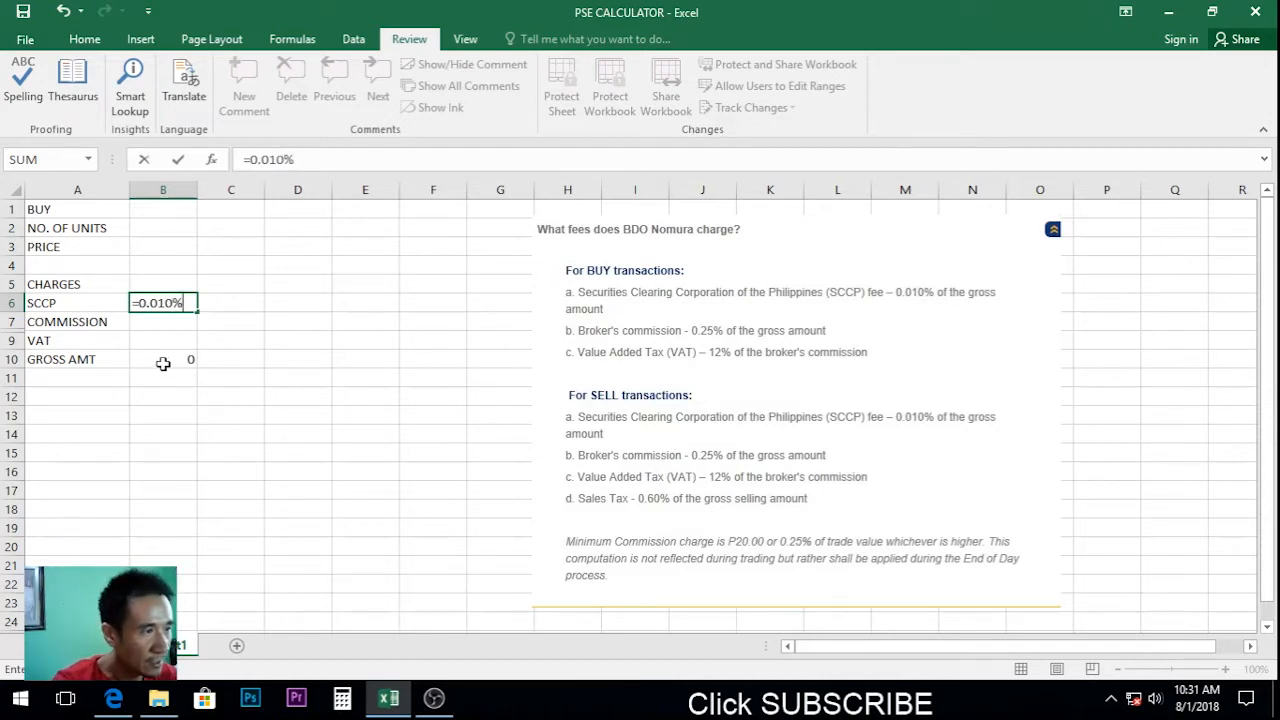
type("*")
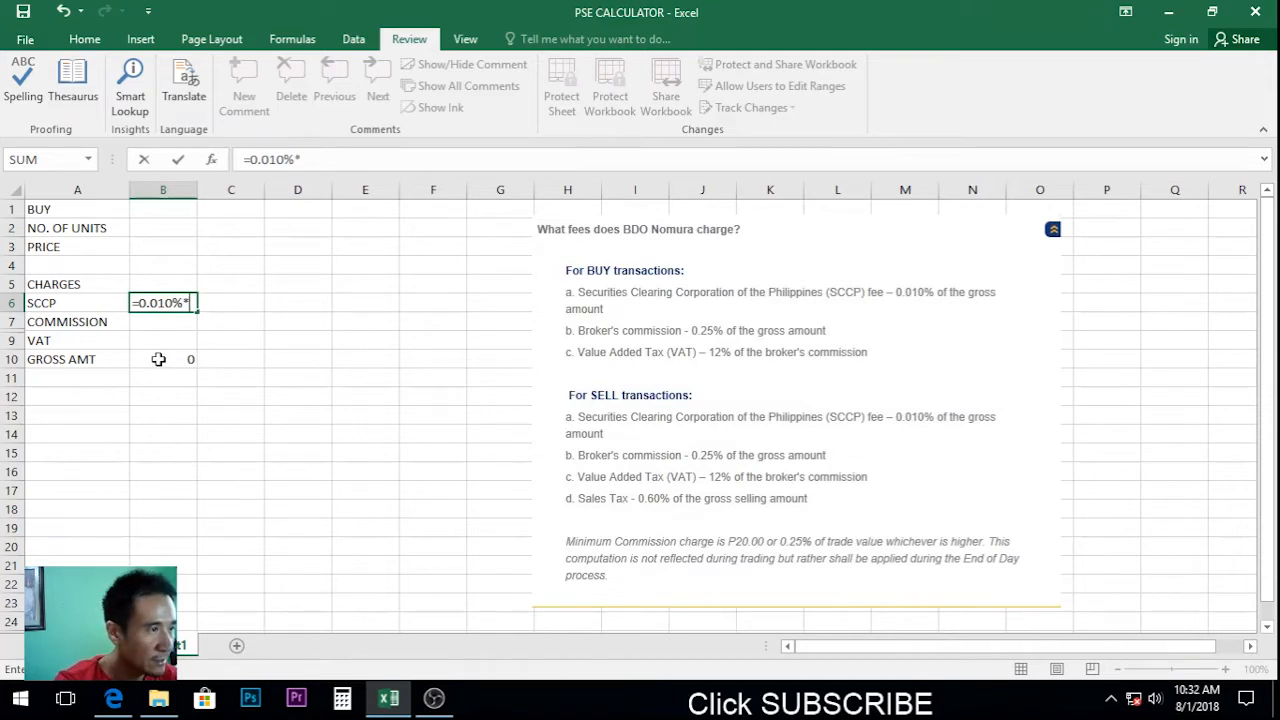
left_click(160, 360)
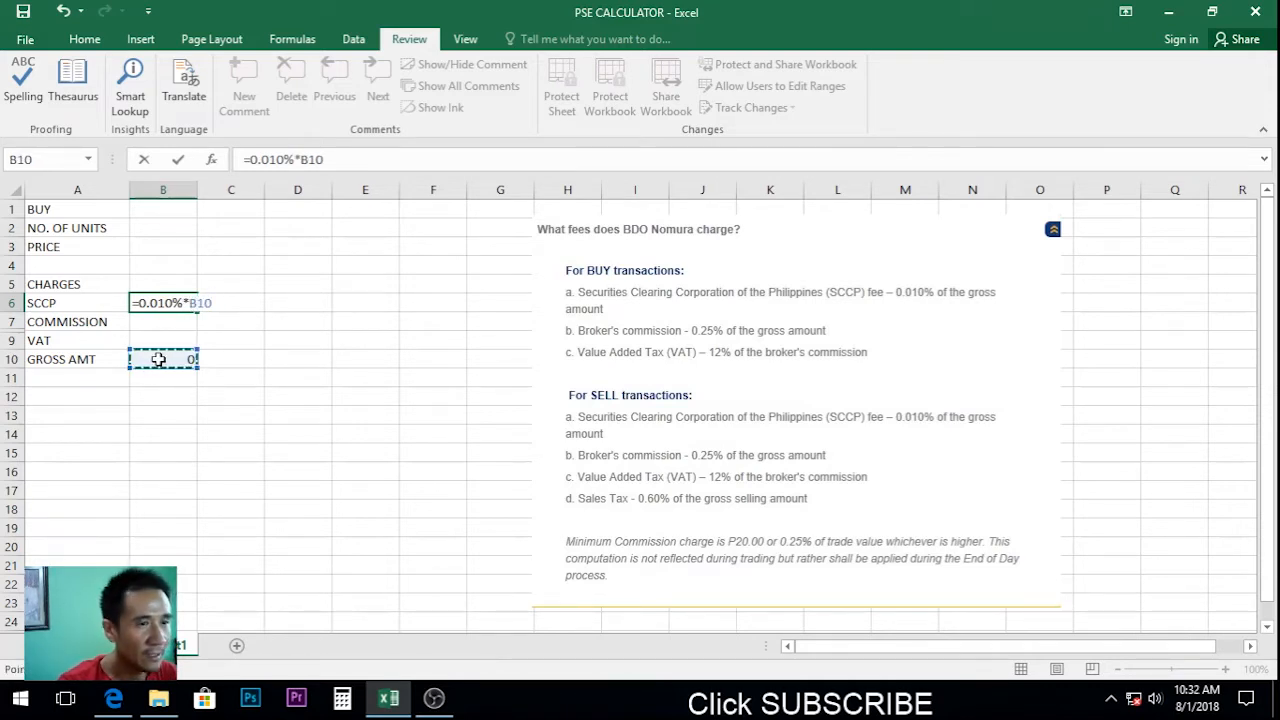
key("Return")
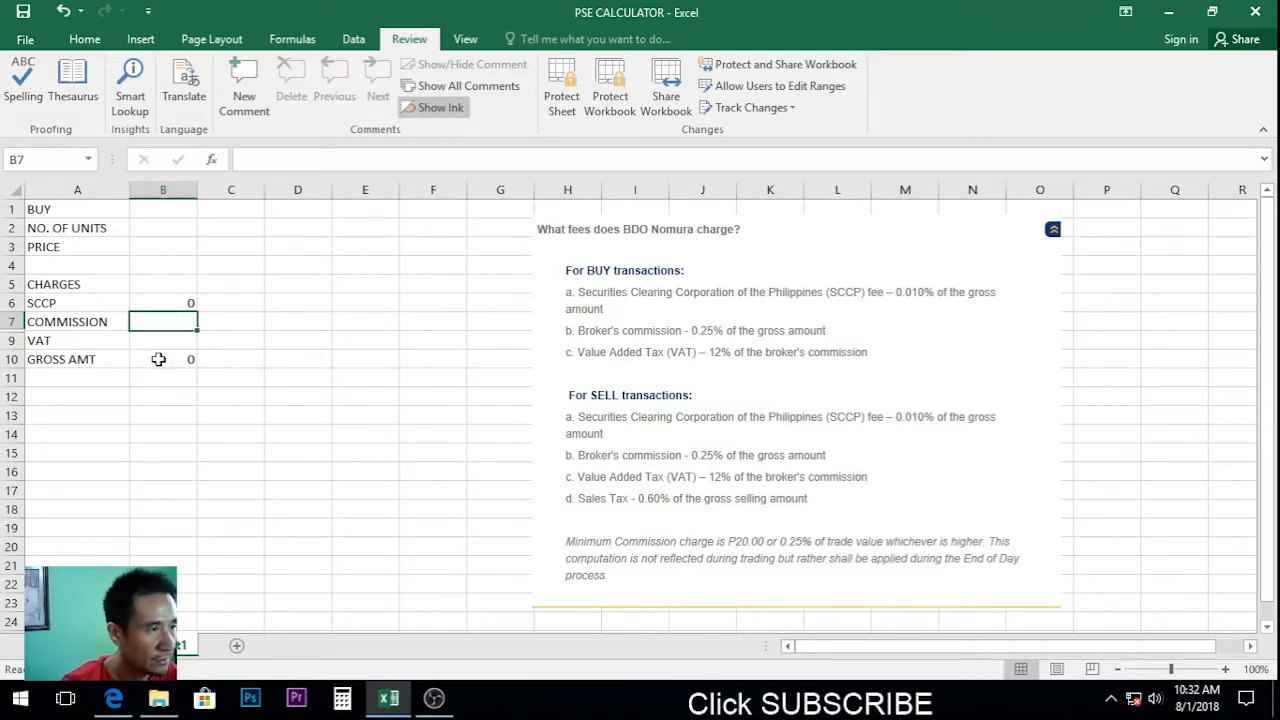
Calculate COMMISSION in B7 as 0.25% of the gross amount with =0.25%*B10
type("=")
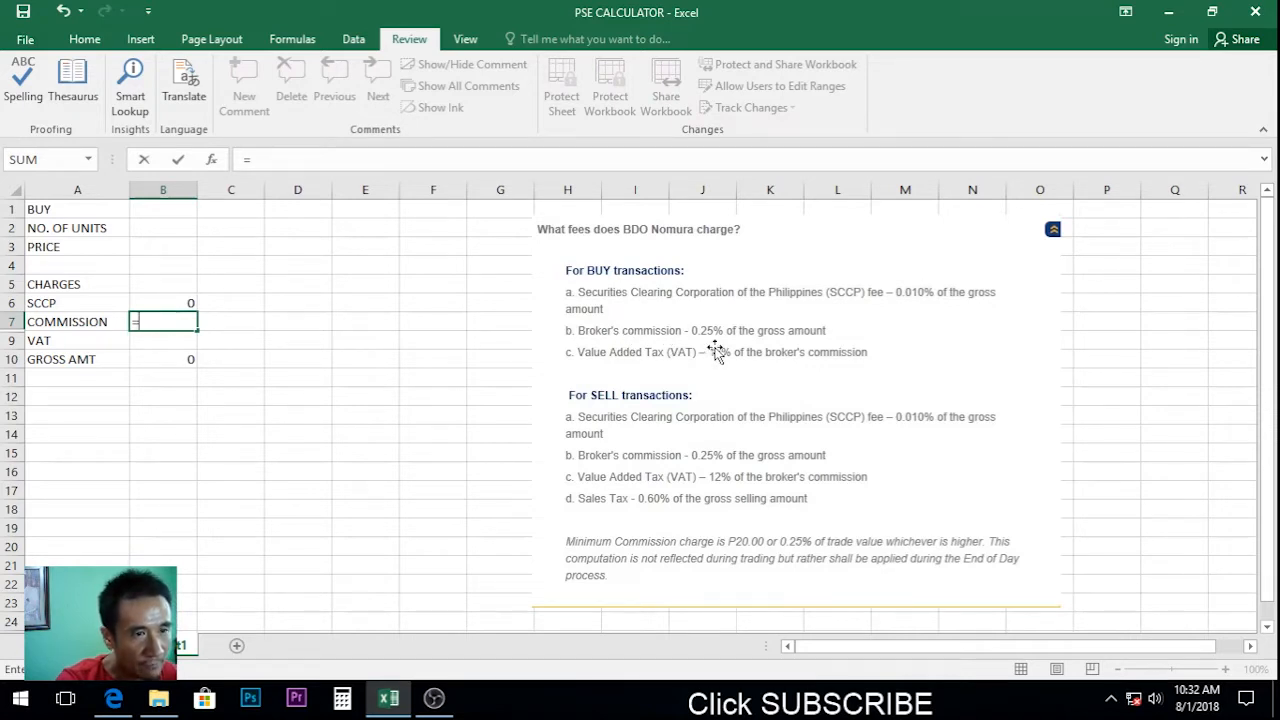
type("0.25")
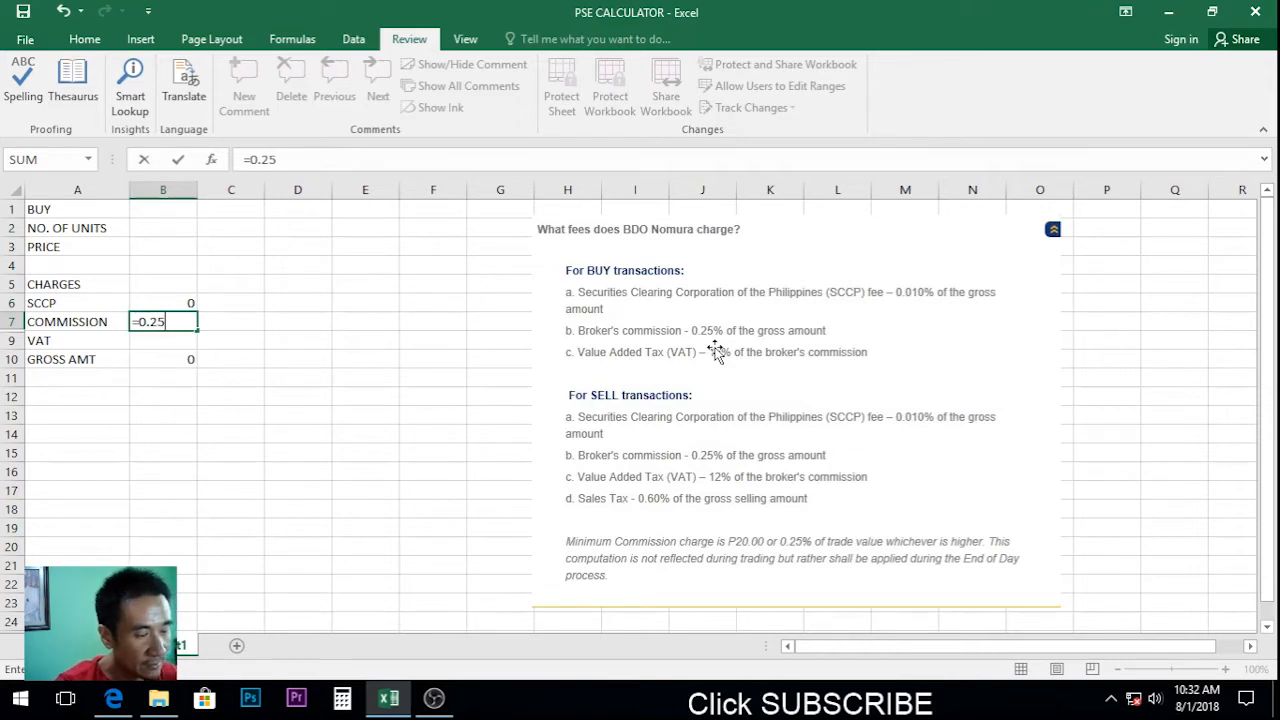
type("%")
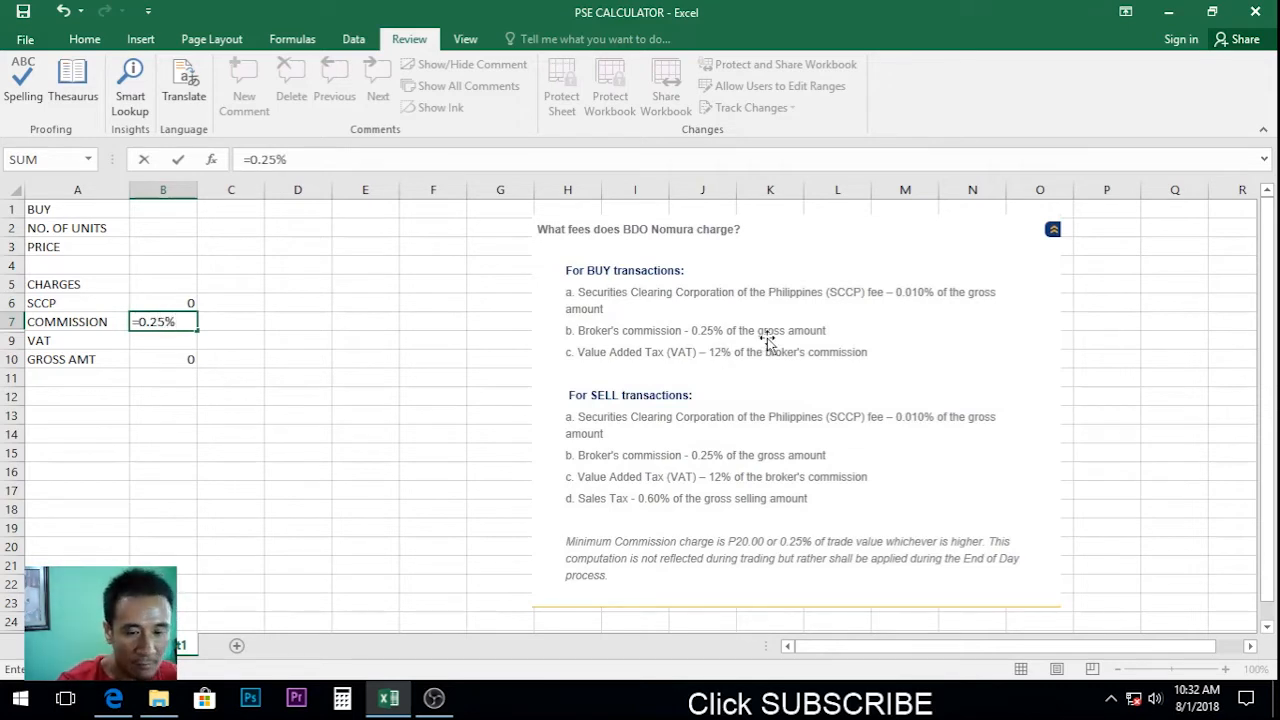
type("*")
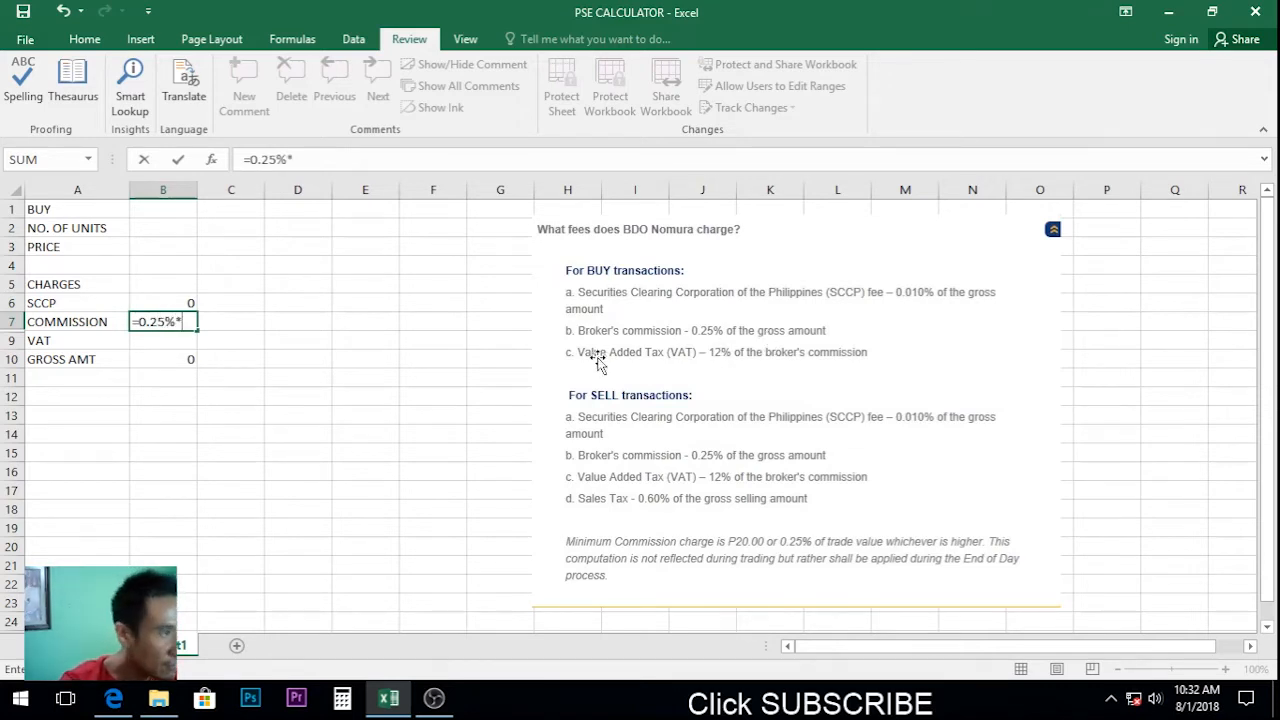
left_click(168, 359)
key("Return")
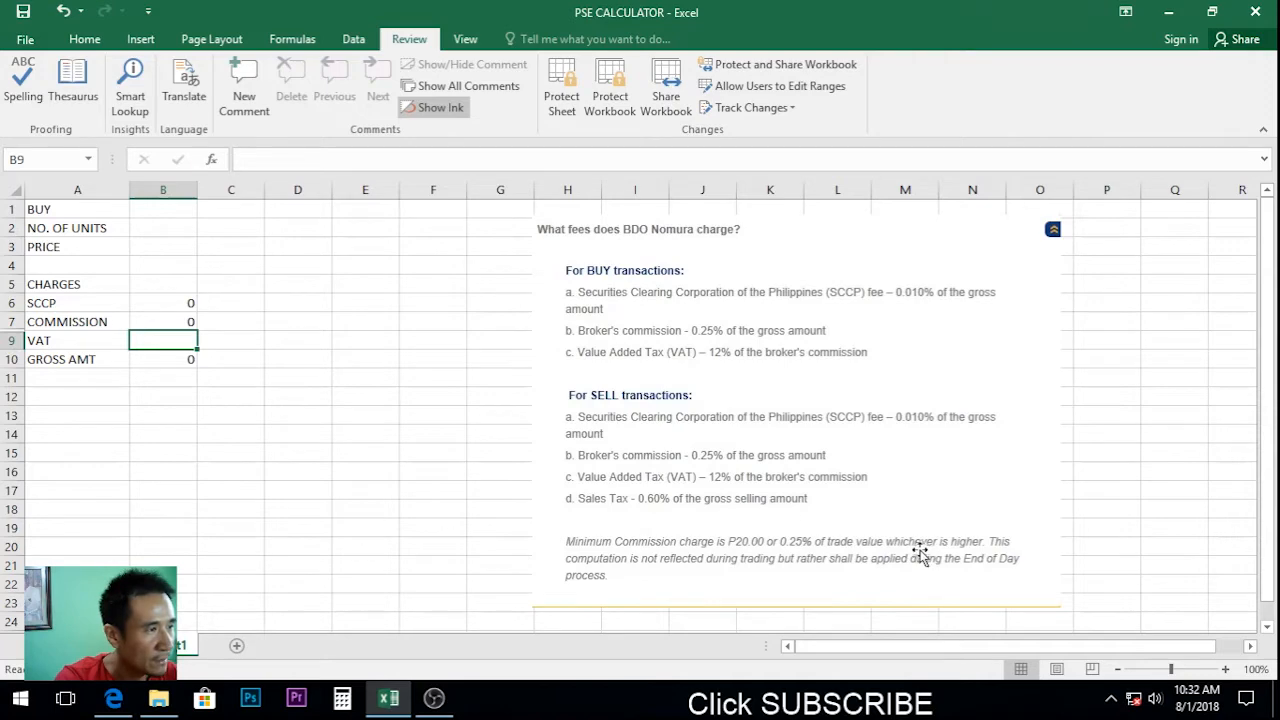
Insert a new row above VAT and label its cell A9 COMMISSION 2
left_click(12, 340)
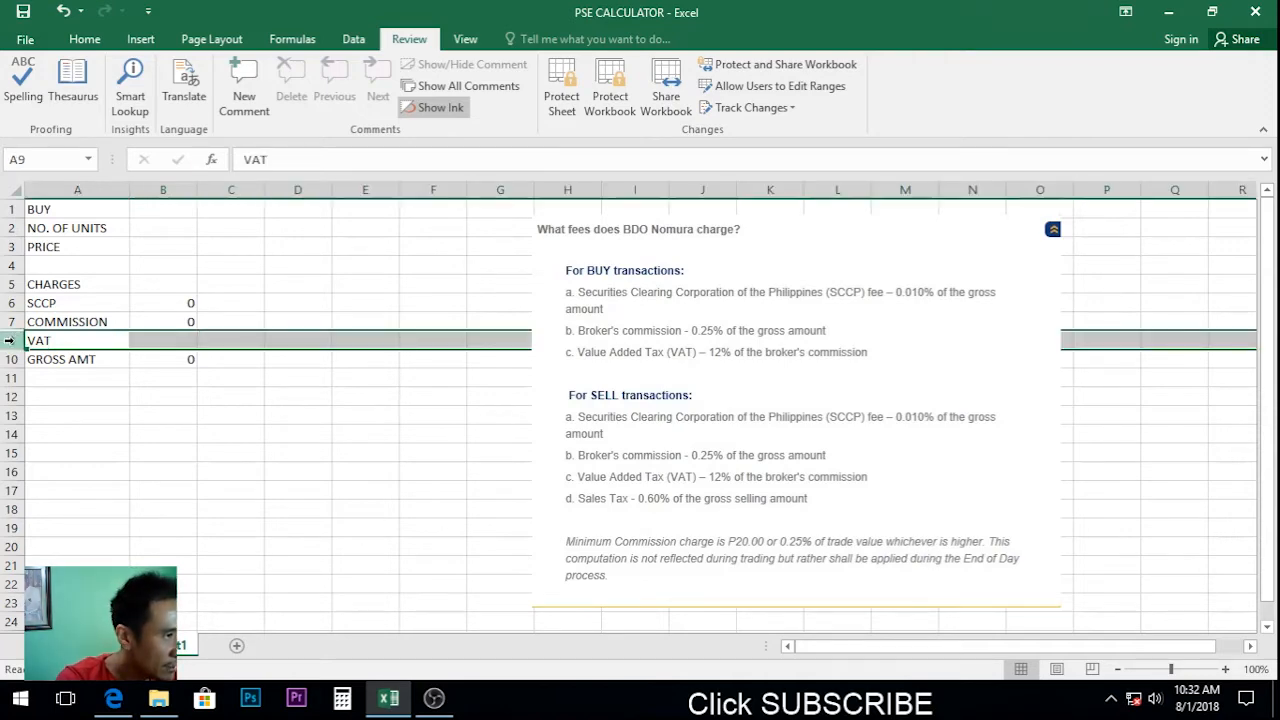
right_click(16, 342)
left_click(45, 471)
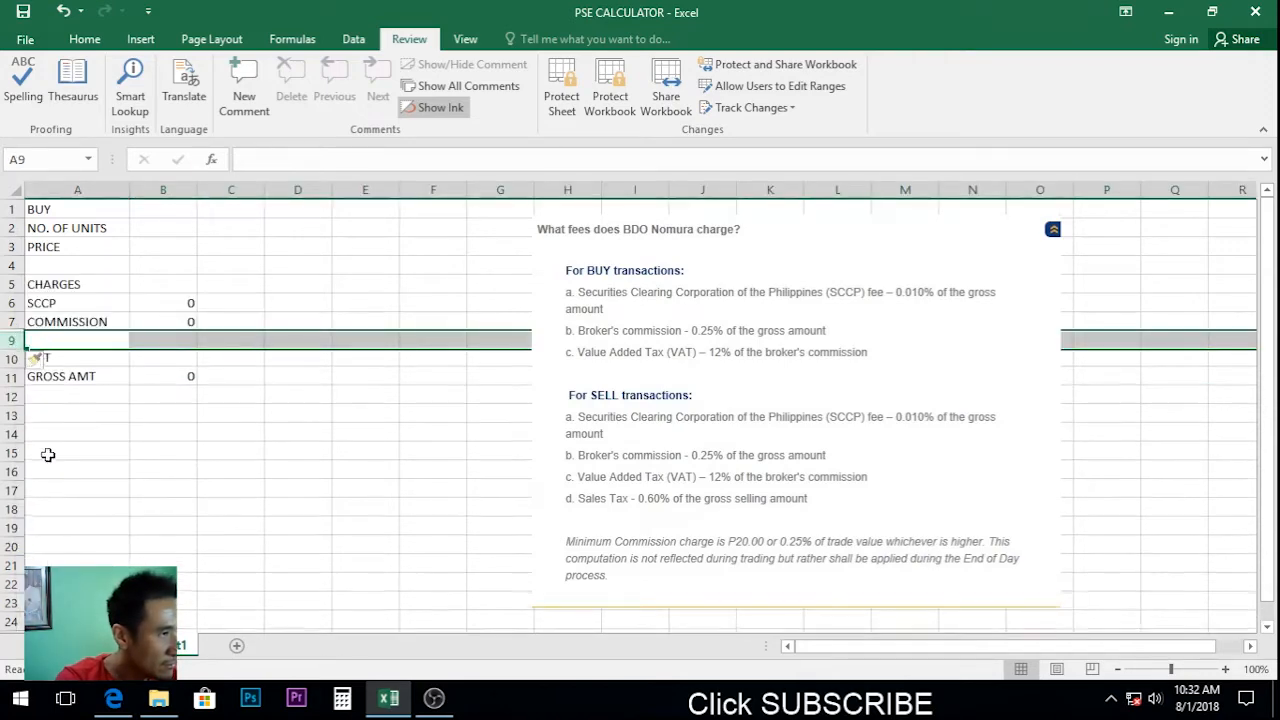
left_click(60, 341)
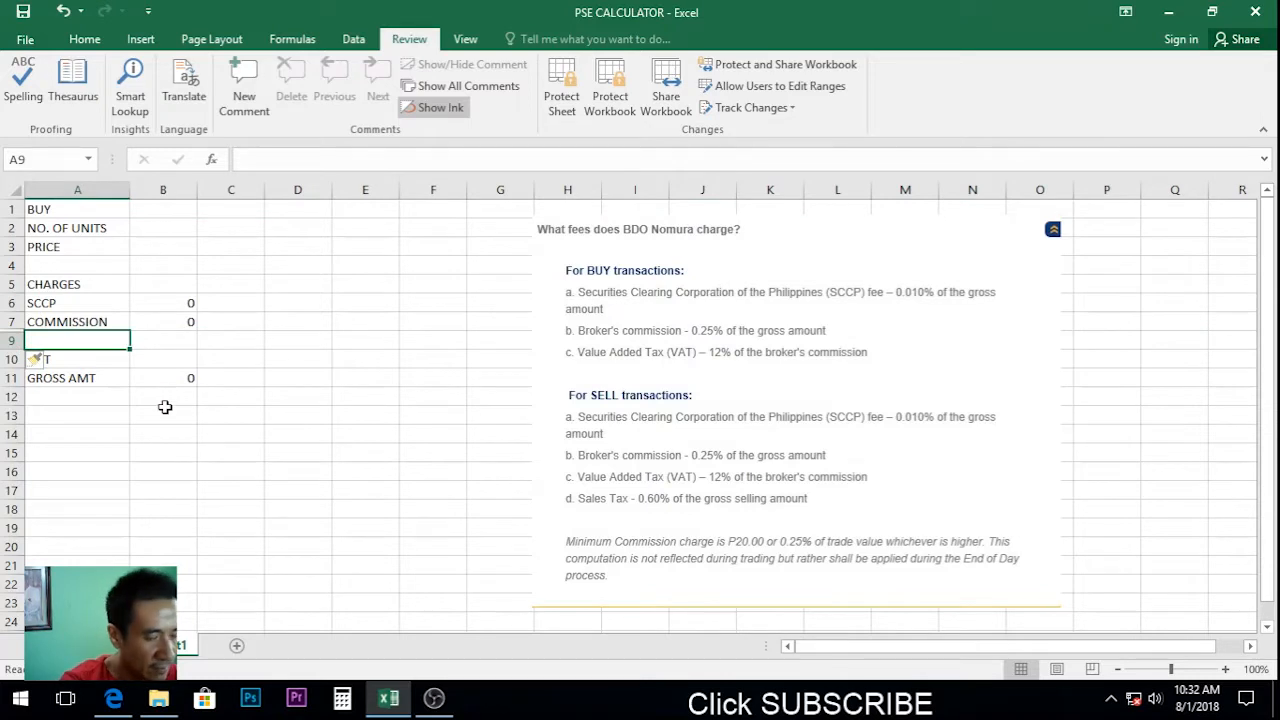
type("COMMISSION")
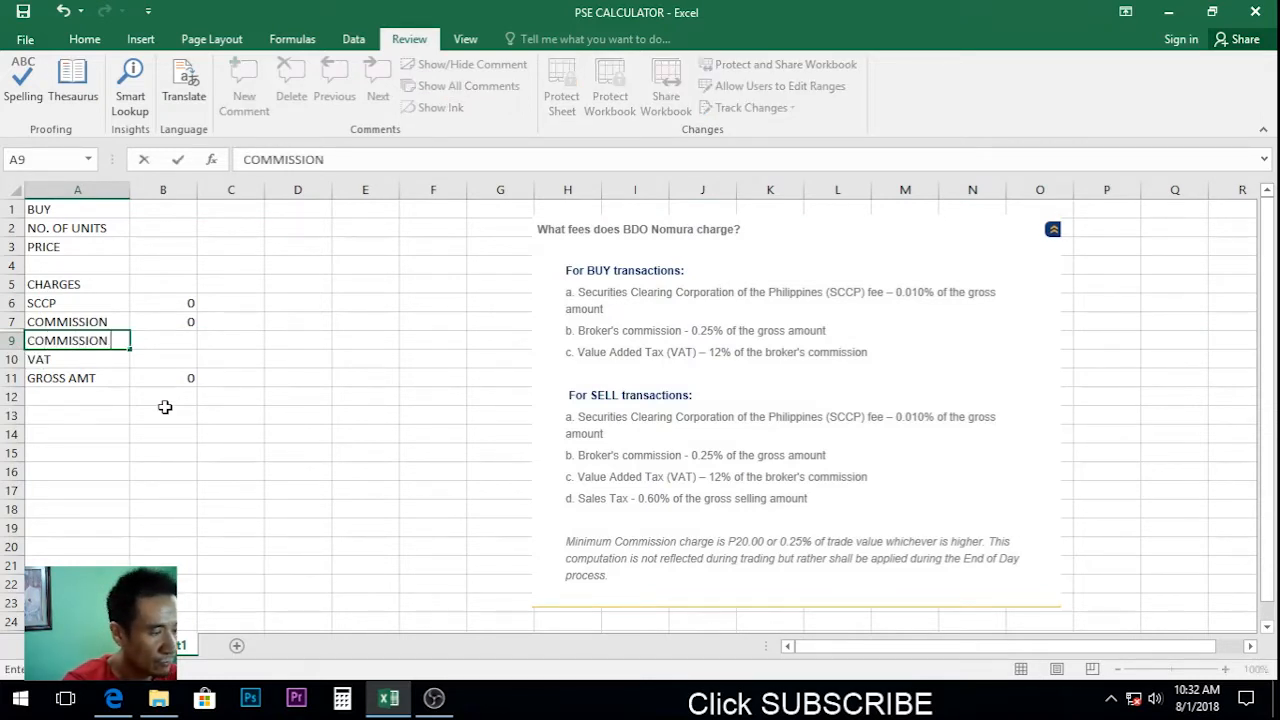
type(" 2")
key("Return")
Apply the minimum commission of 20 in the COMMISSION 2 cell B9 with the formula =IF(B7<20,20,B7)
key("Up")
key("Right")
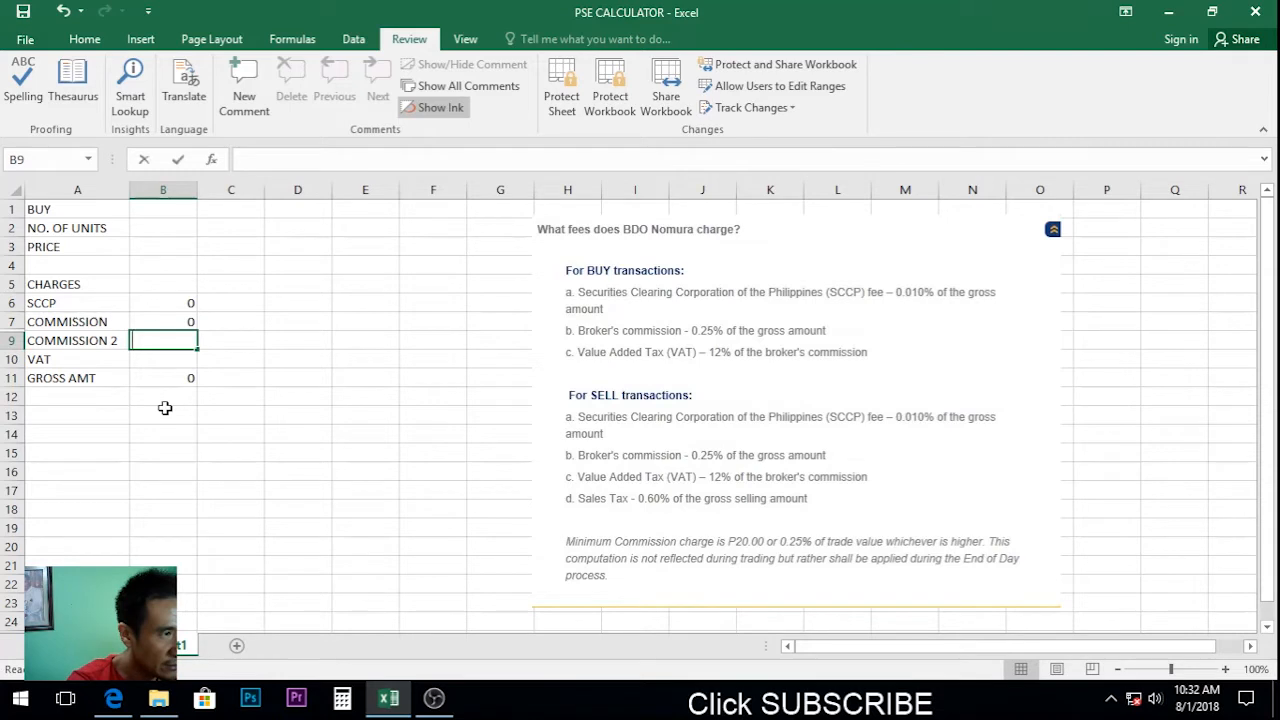
type("=")
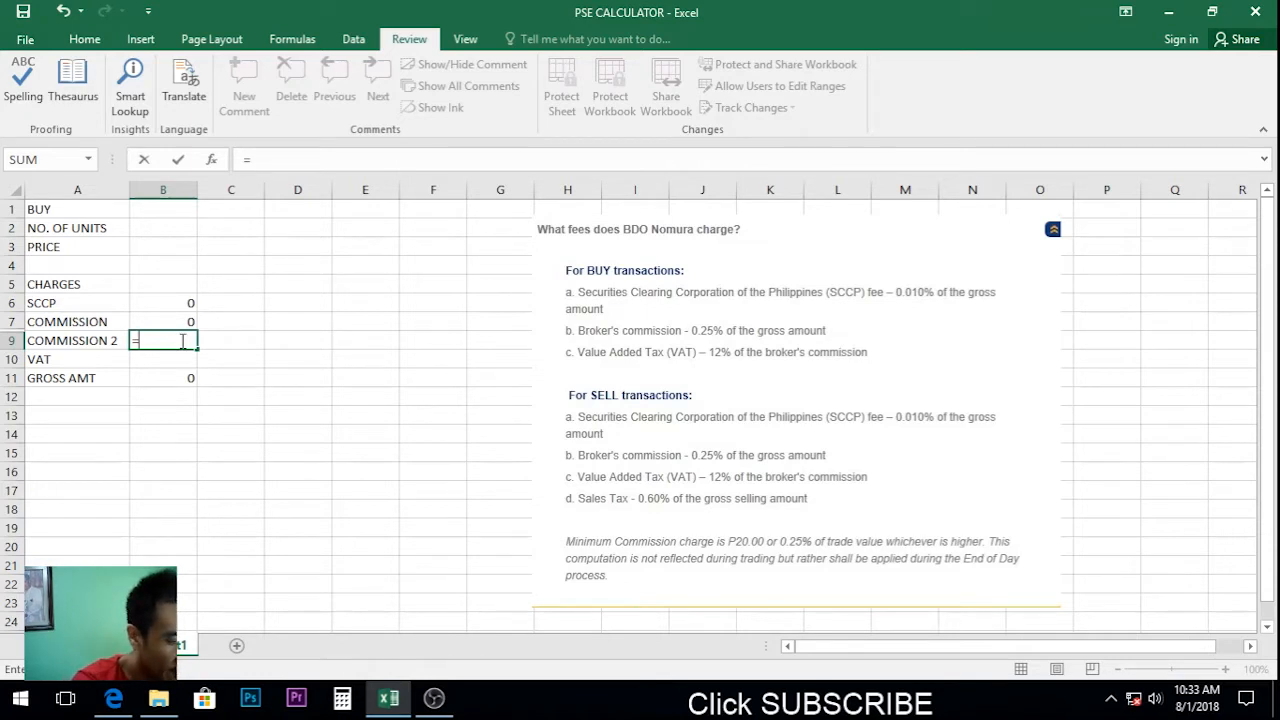
type("IF")
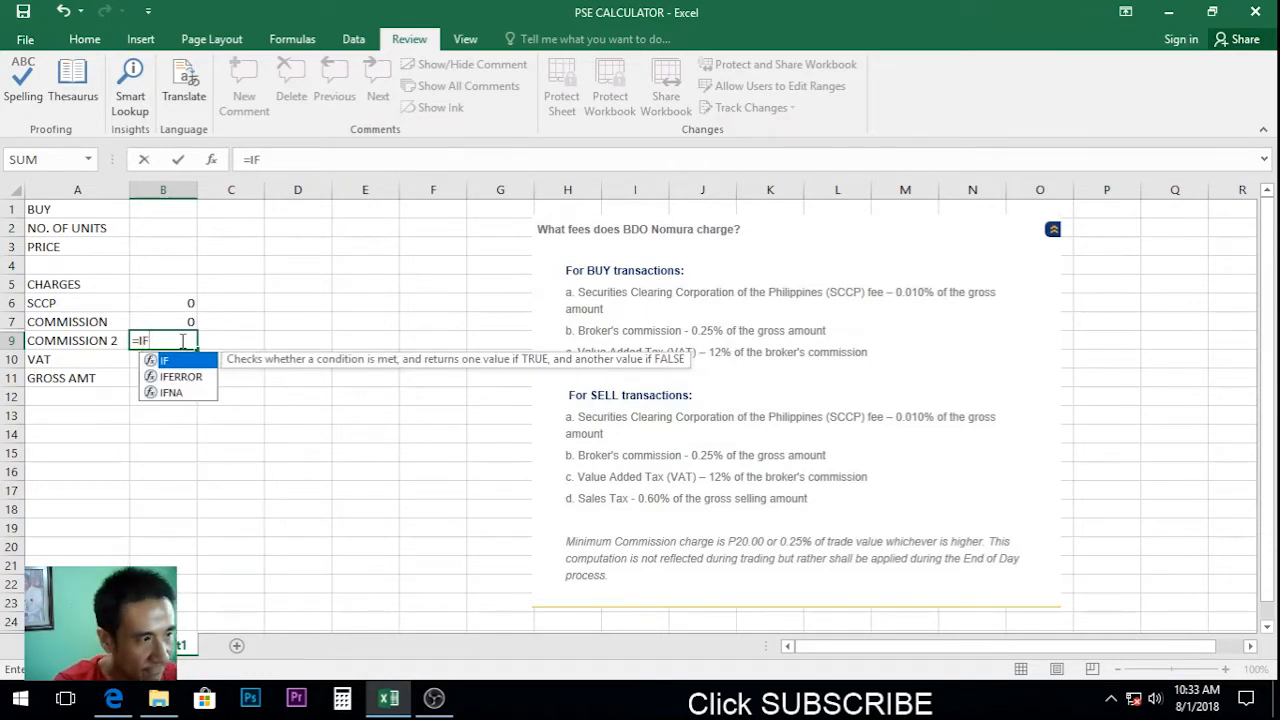
type("(")
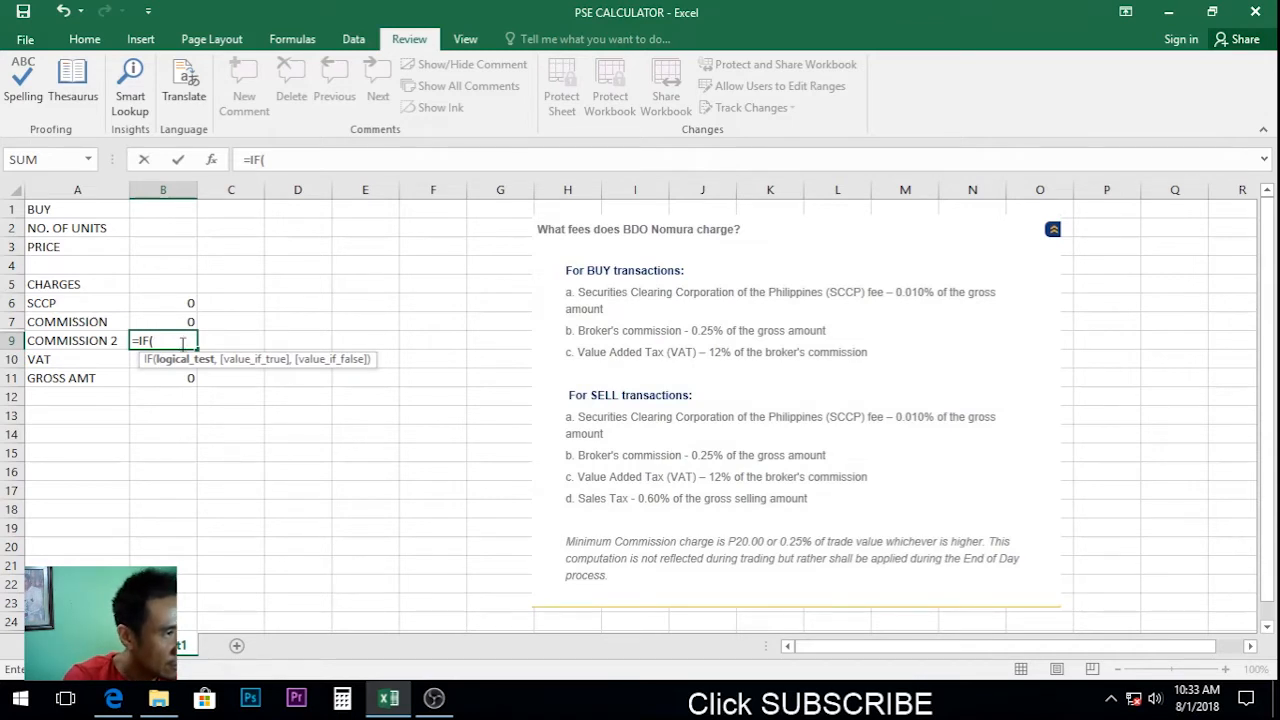
left_click(185, 322)
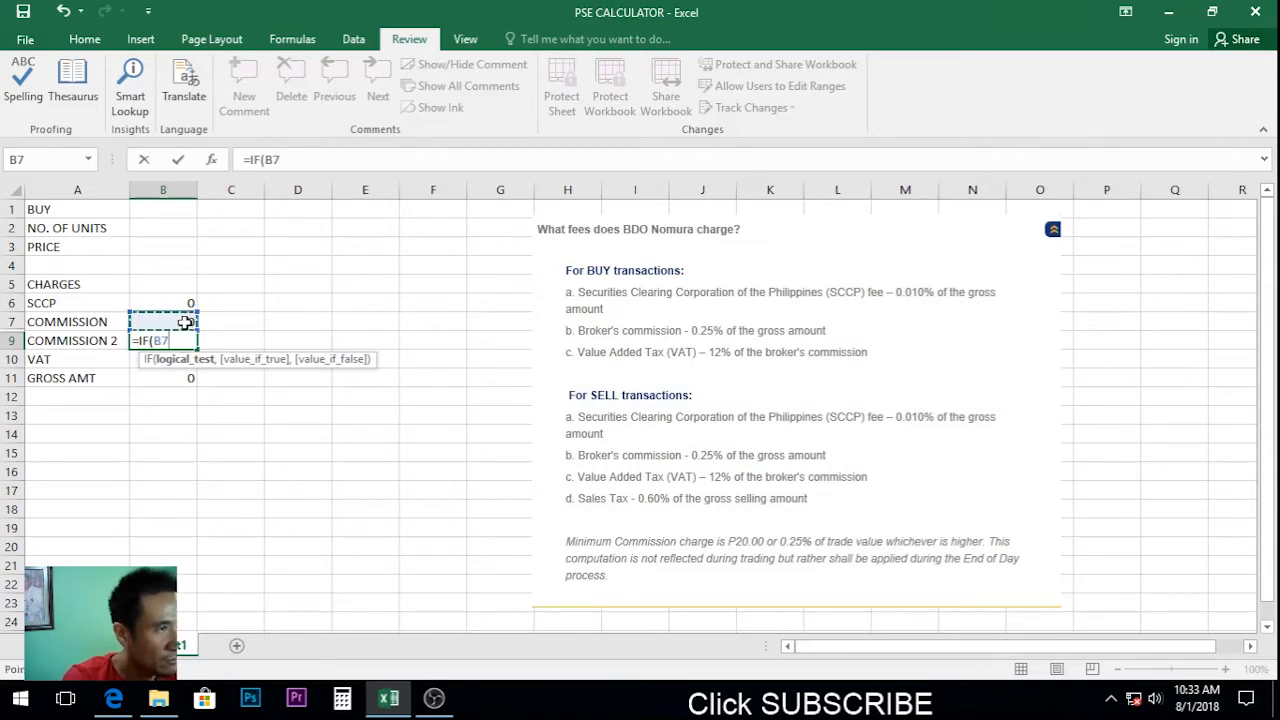
type("<20")
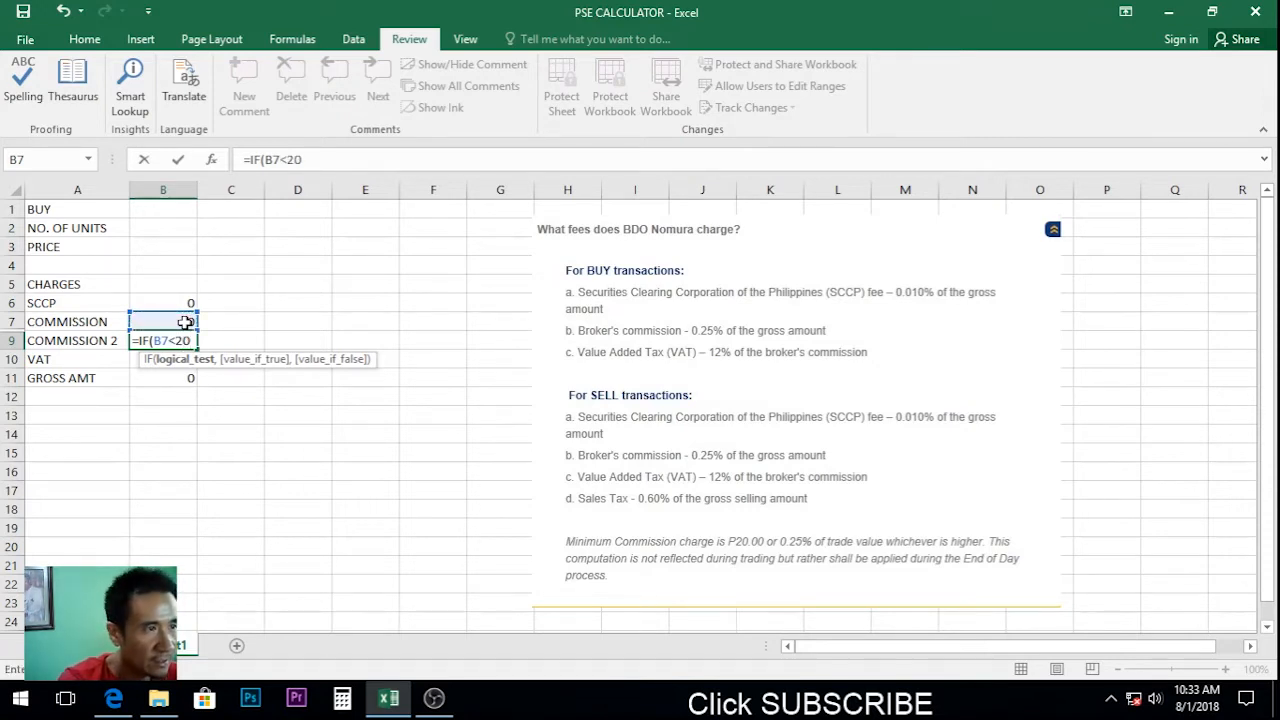
type(",")
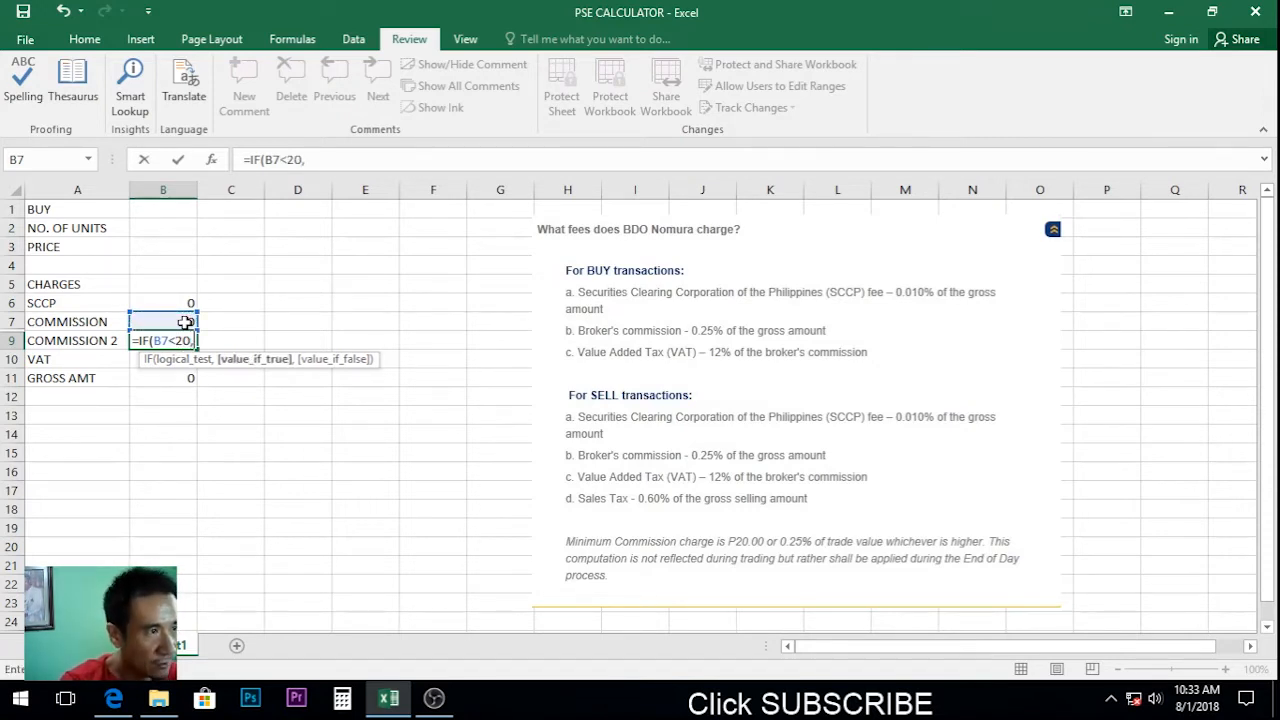
type("20")
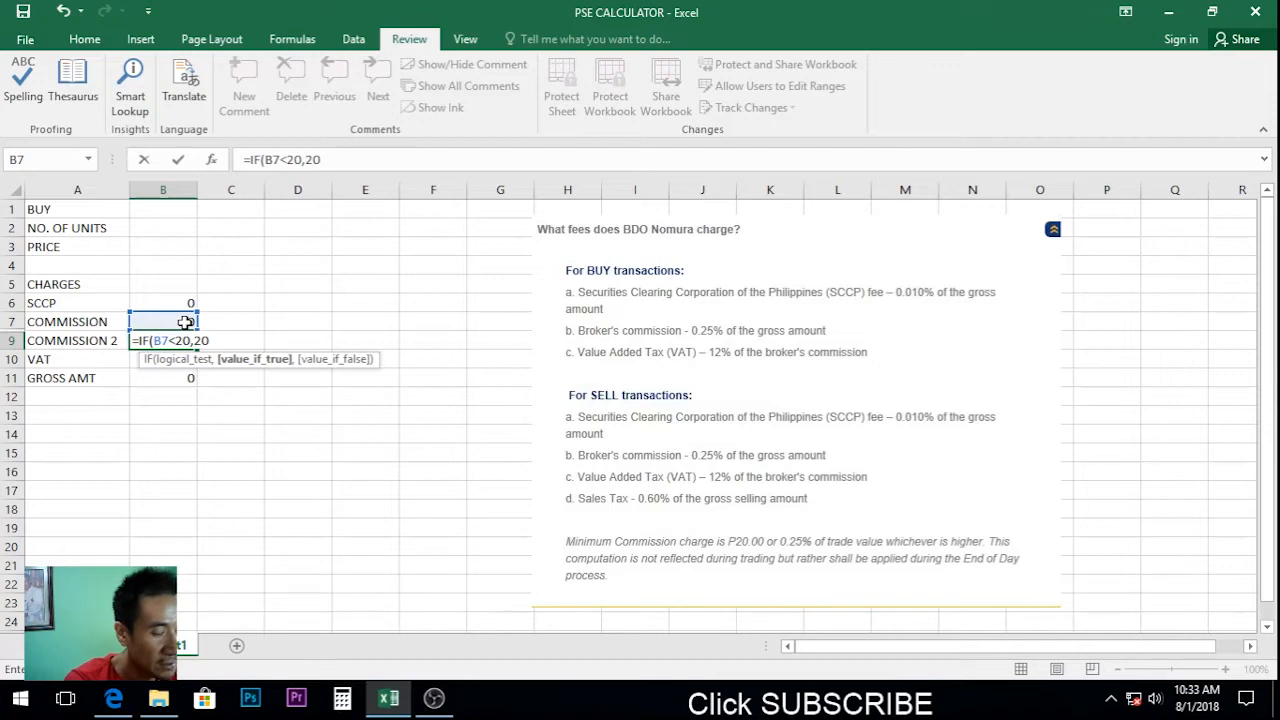
type(",")
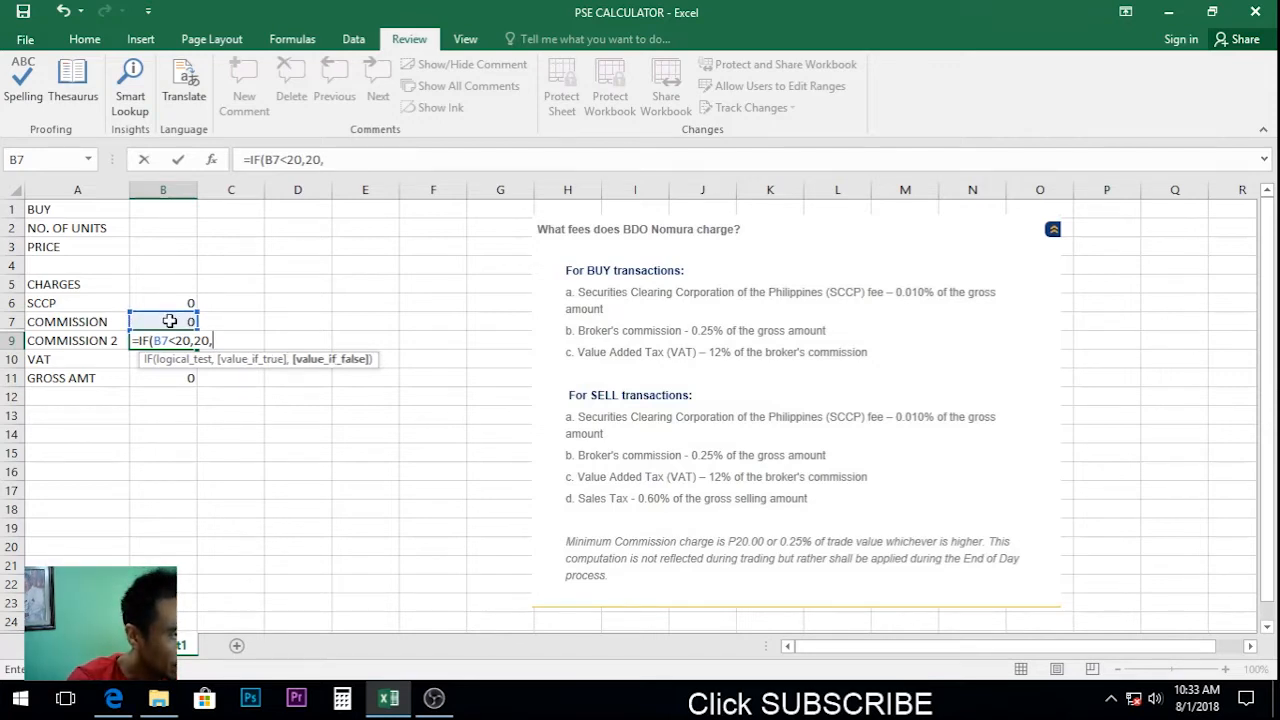
left_click(170, 321)
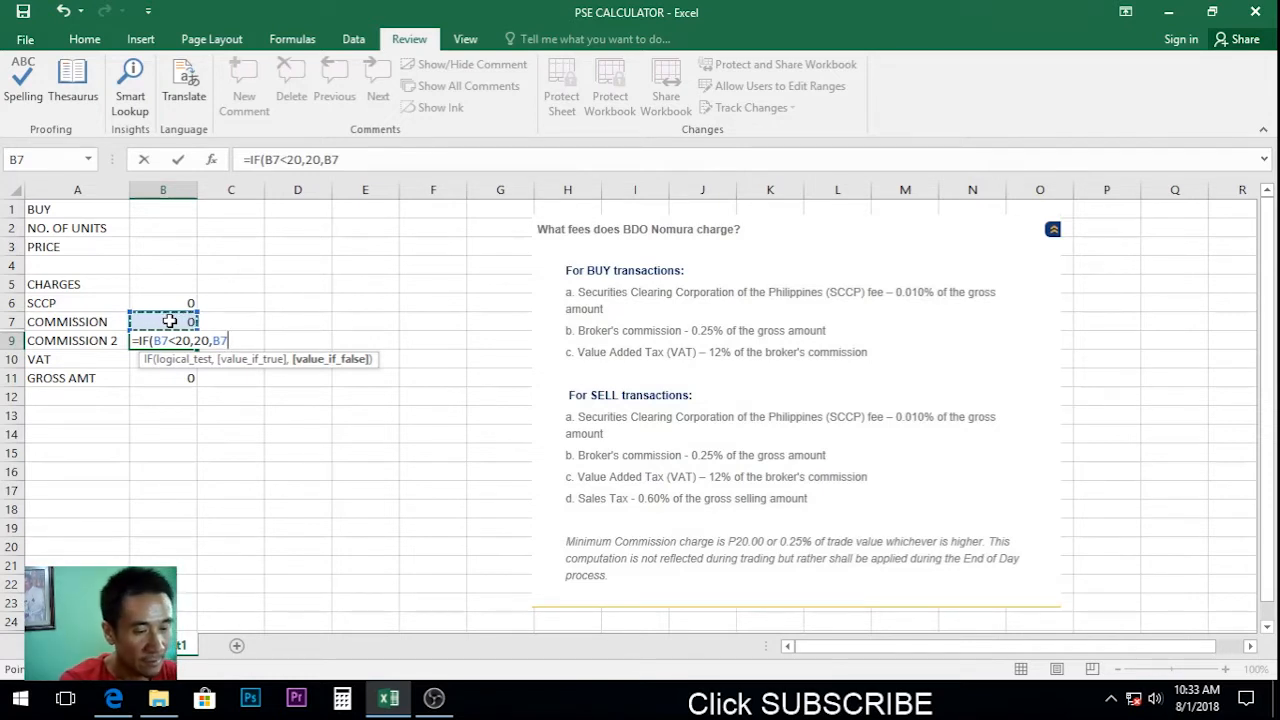
key("Return")
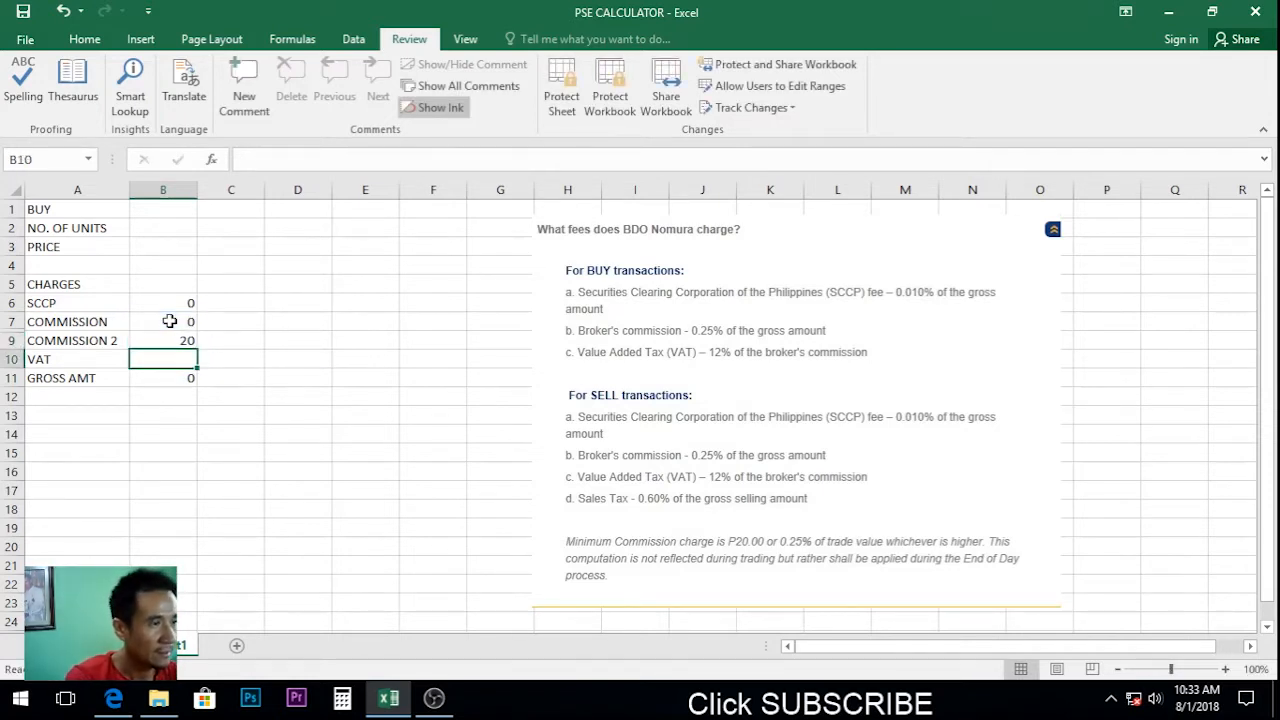
left_click(180, 340)
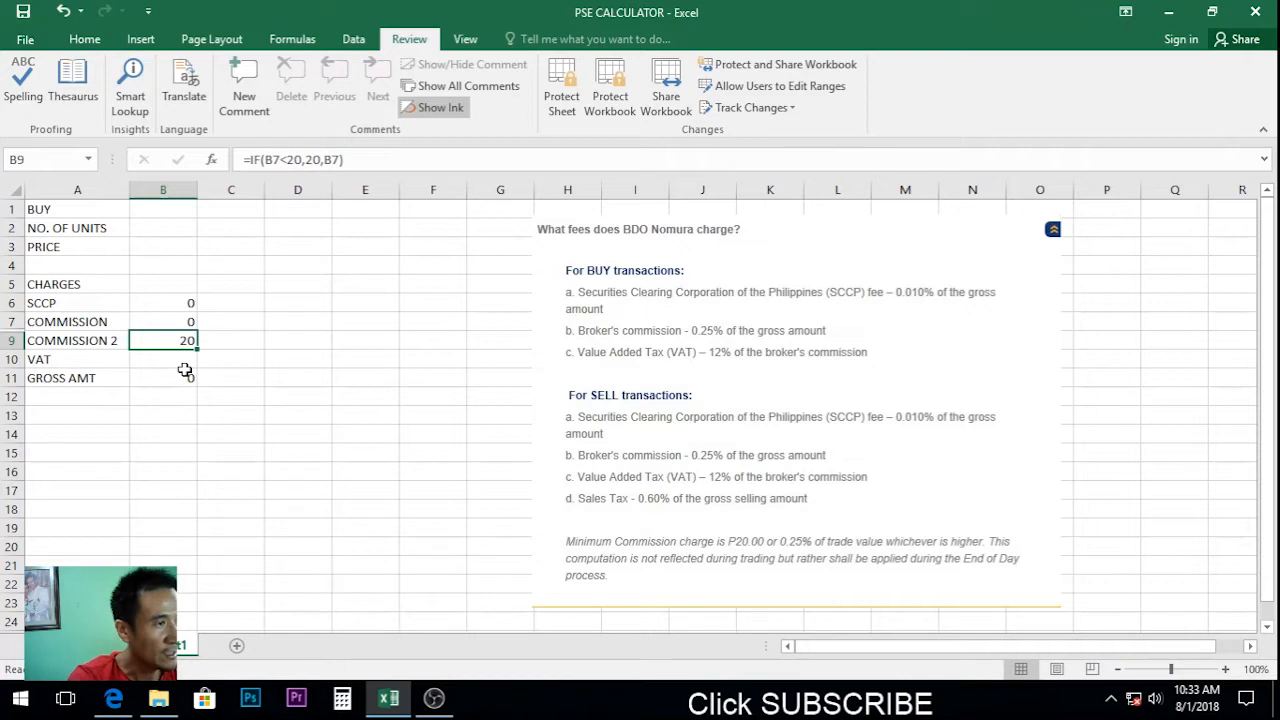
Calculate VAT in B10 as 12% of COMMISSION 2 with the formula =12%*B9
left_click(176, 362)
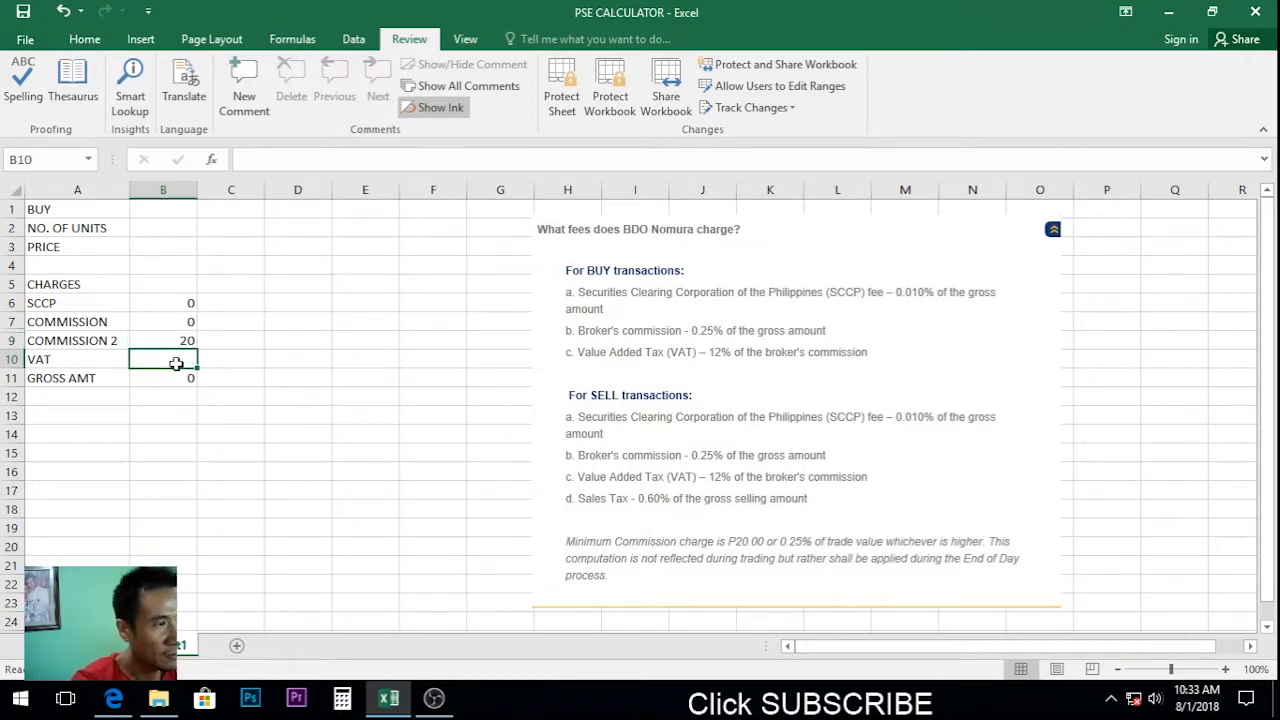
type("=")
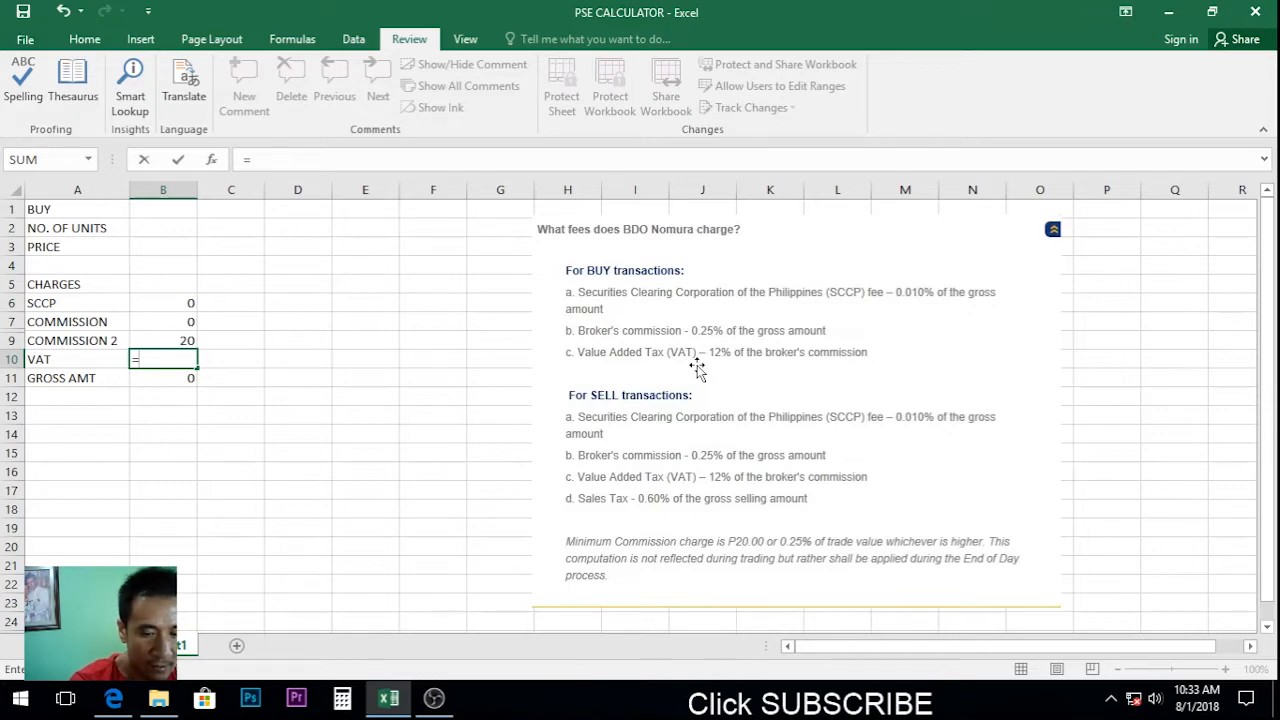
type("2%*")
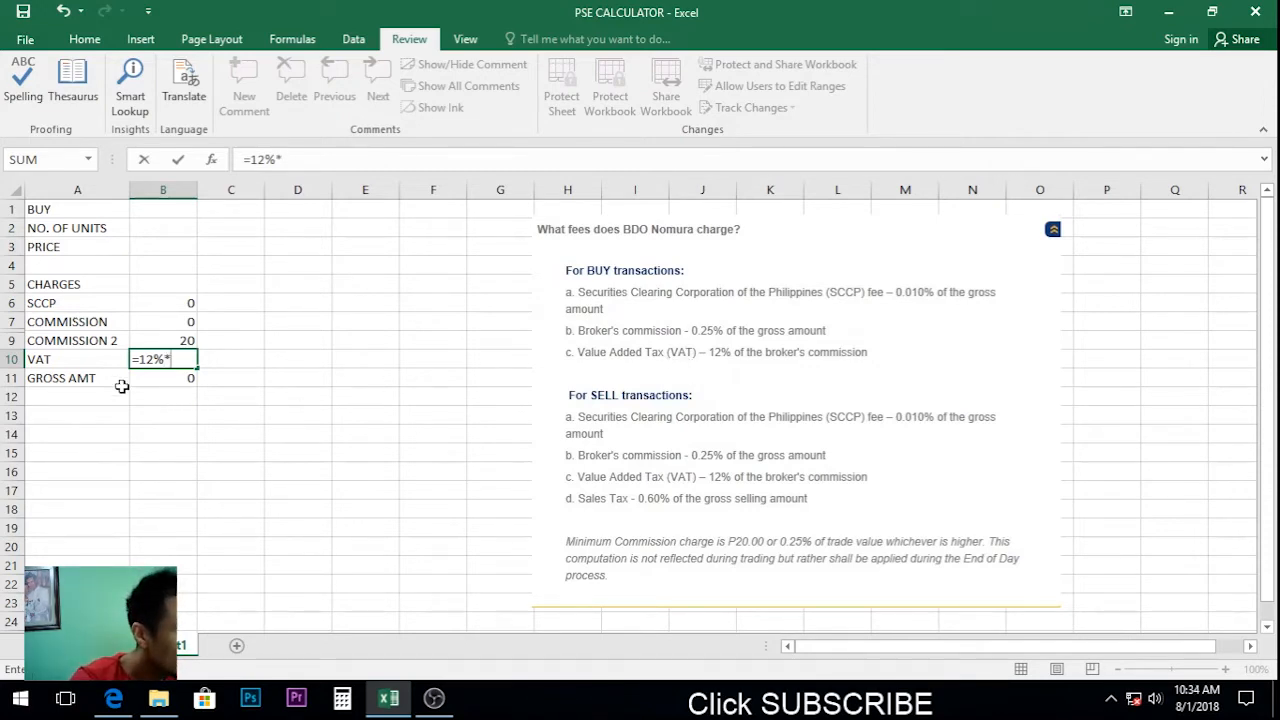
left_click(171, 342)
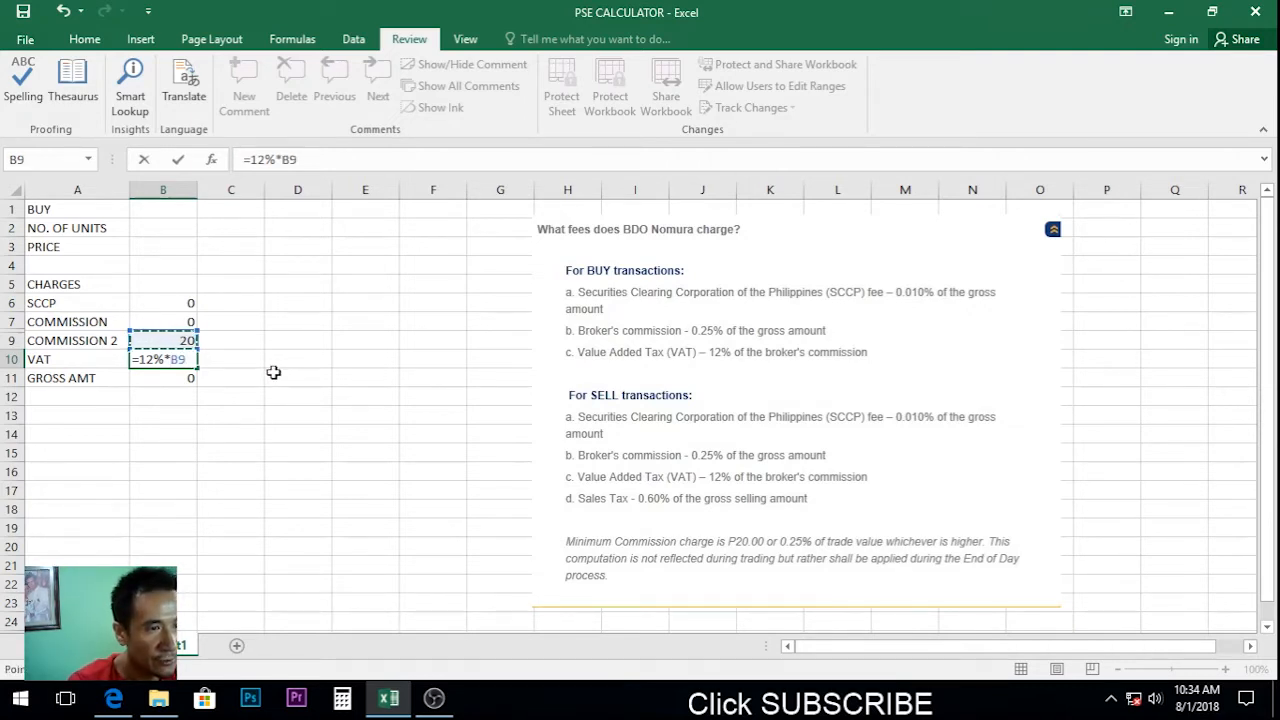
key("Return")
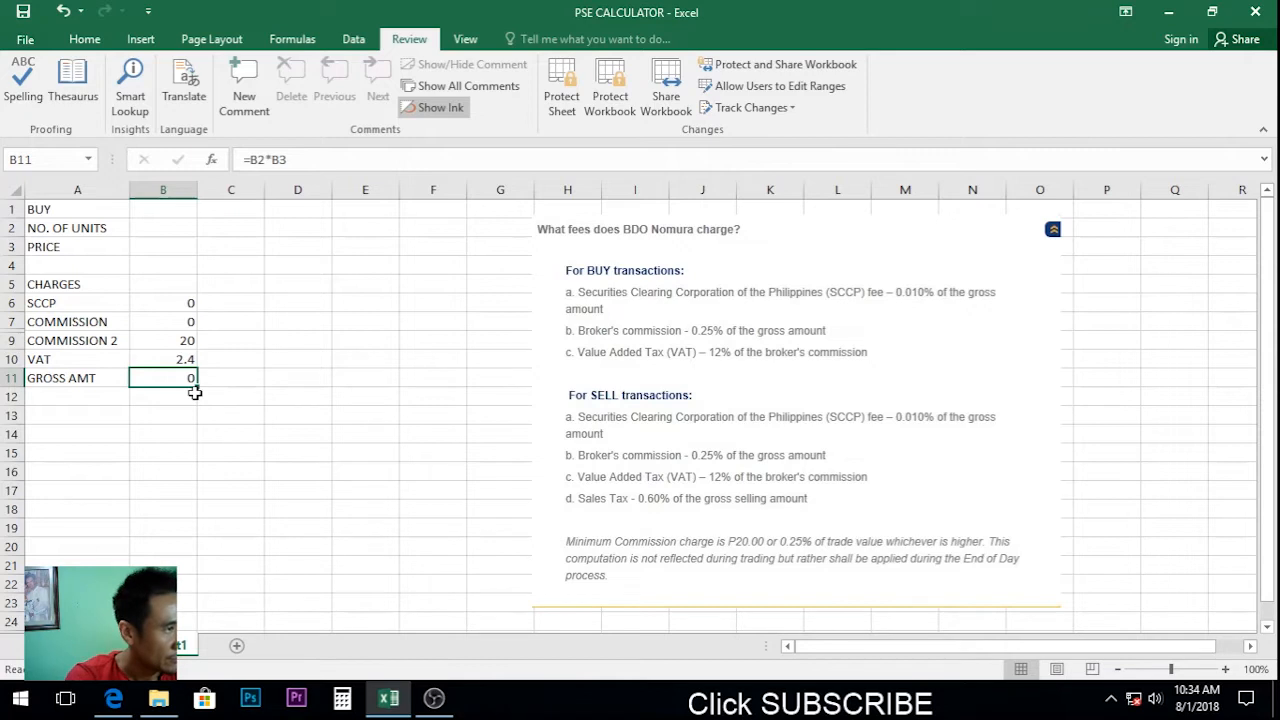
Total the CHARGES in B5 by adding SCCP, COMMISSION 2 and VAT with the formula =B6+B9+B10
left_click(157, 289)
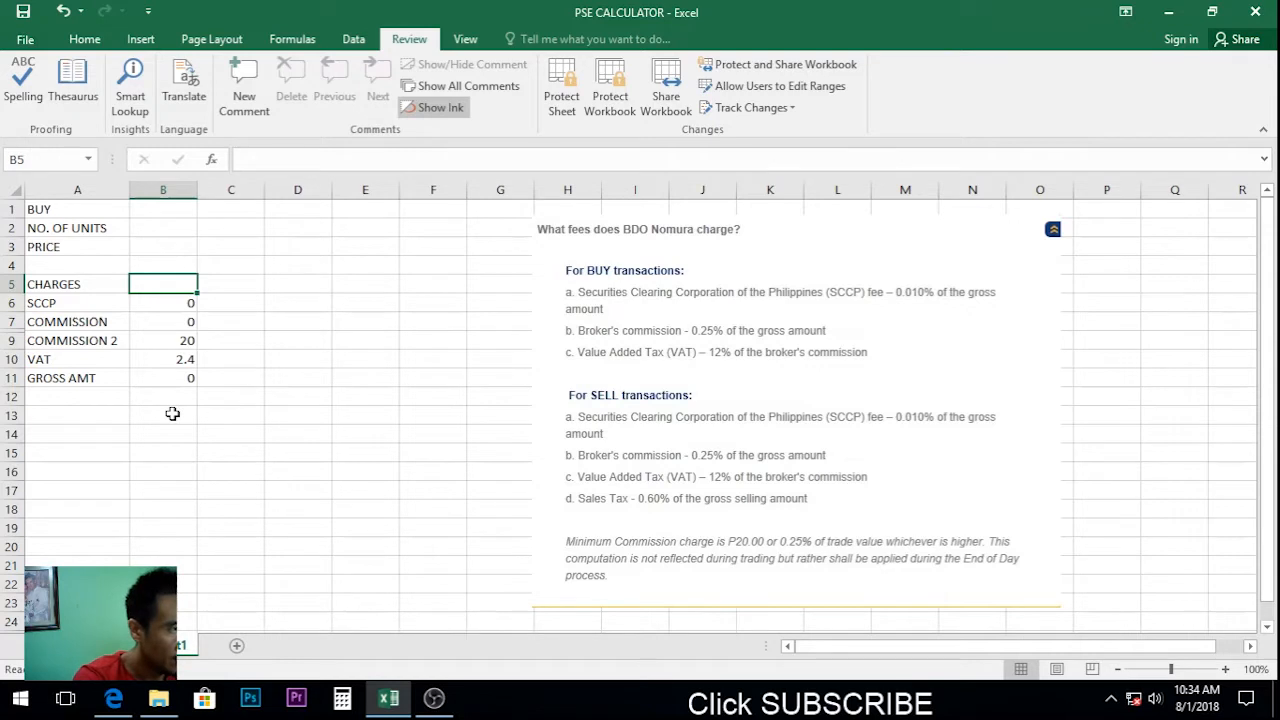
type("=")
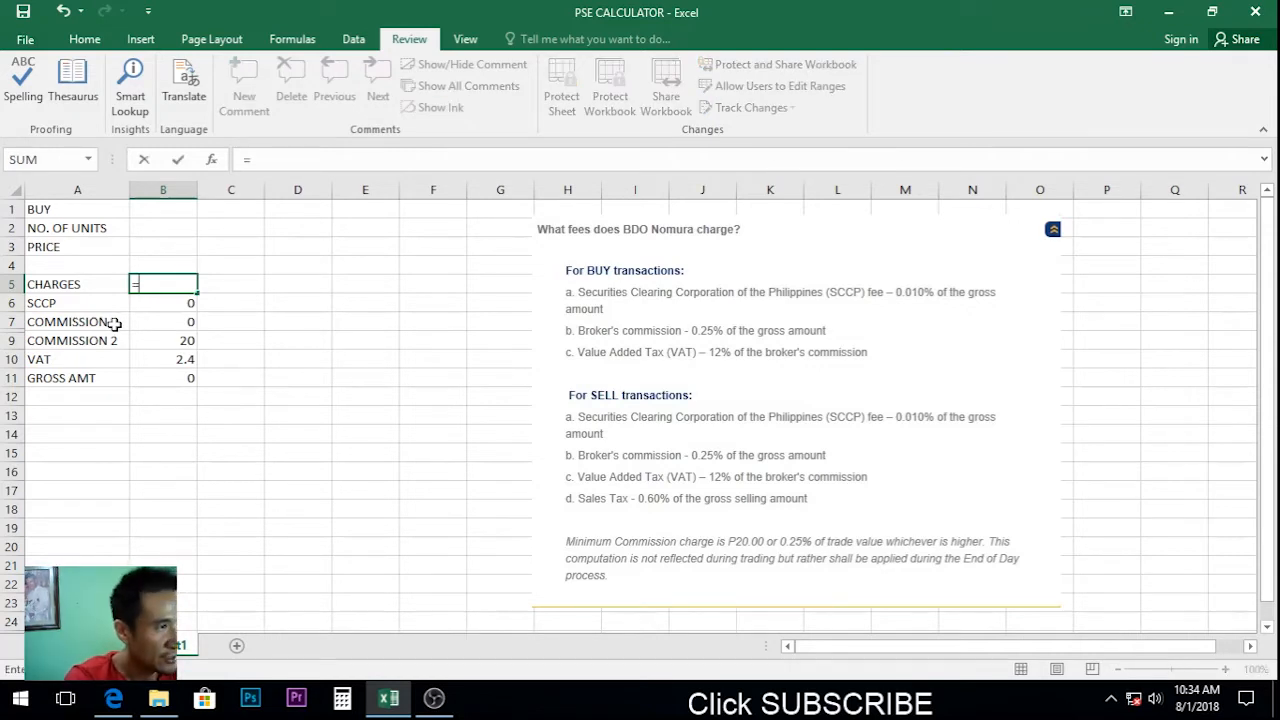
left_click(179, 305)
type("+")
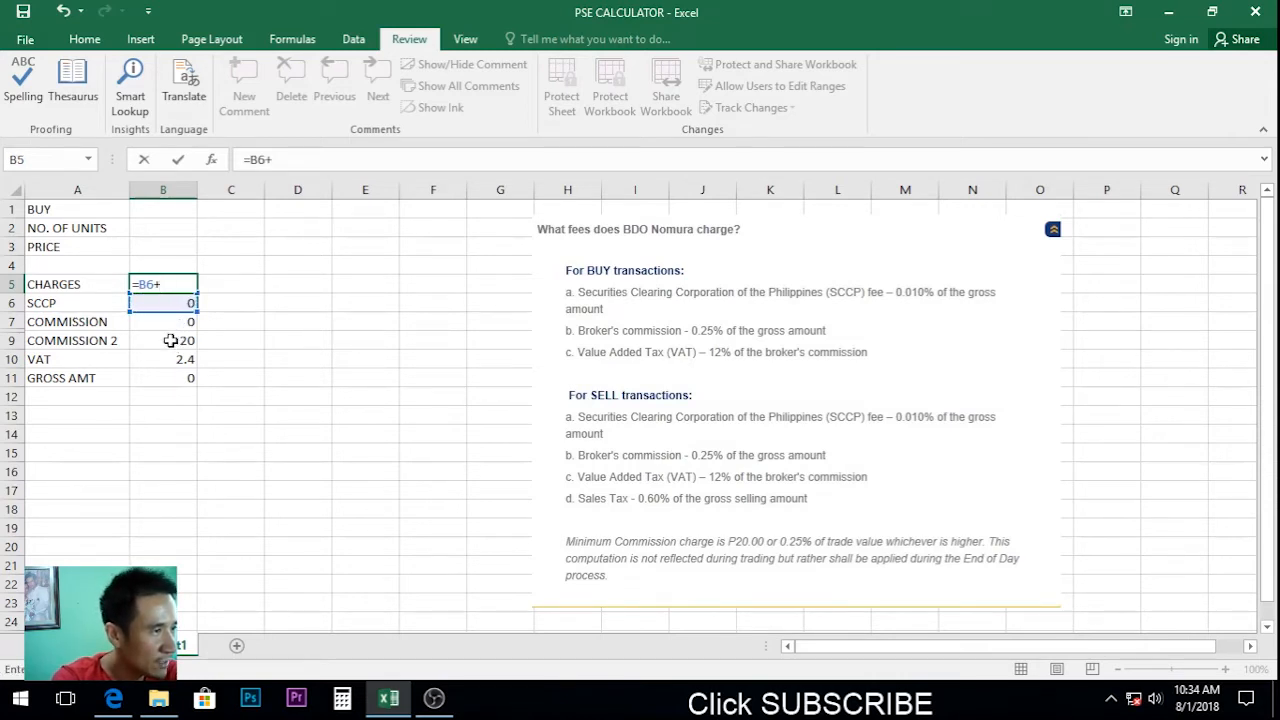
left_click(171, 340)
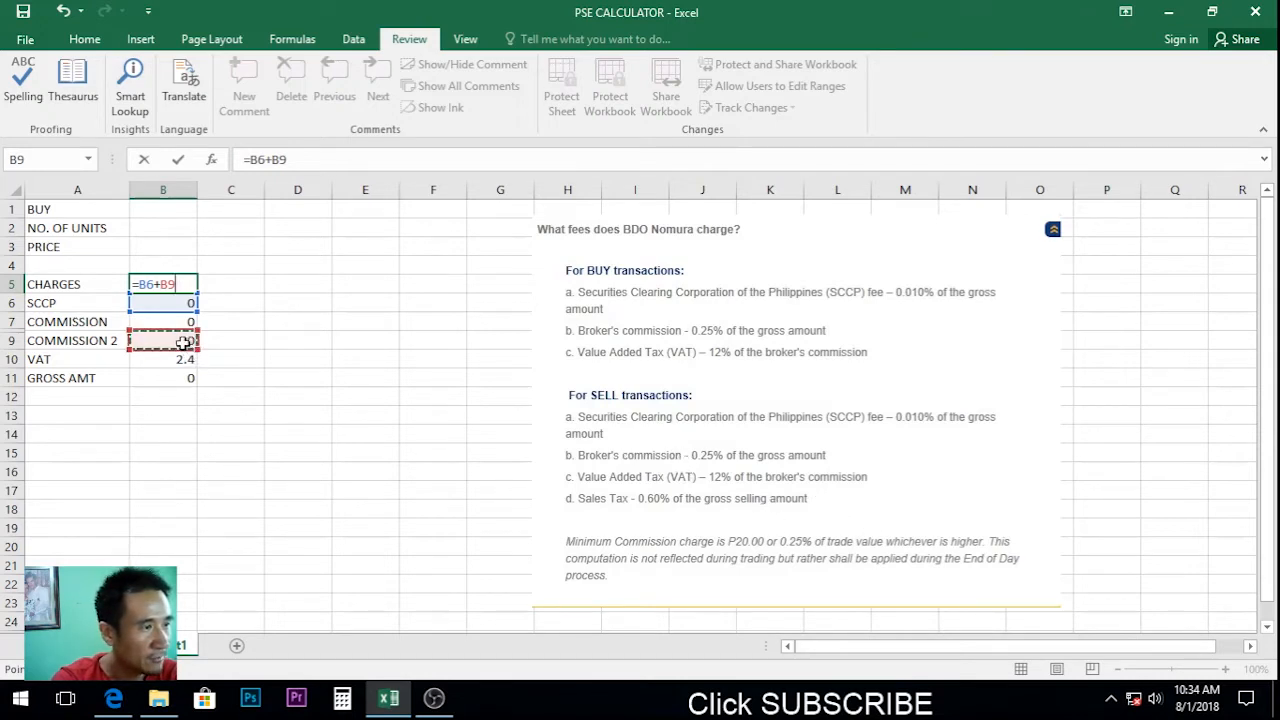
type("+")
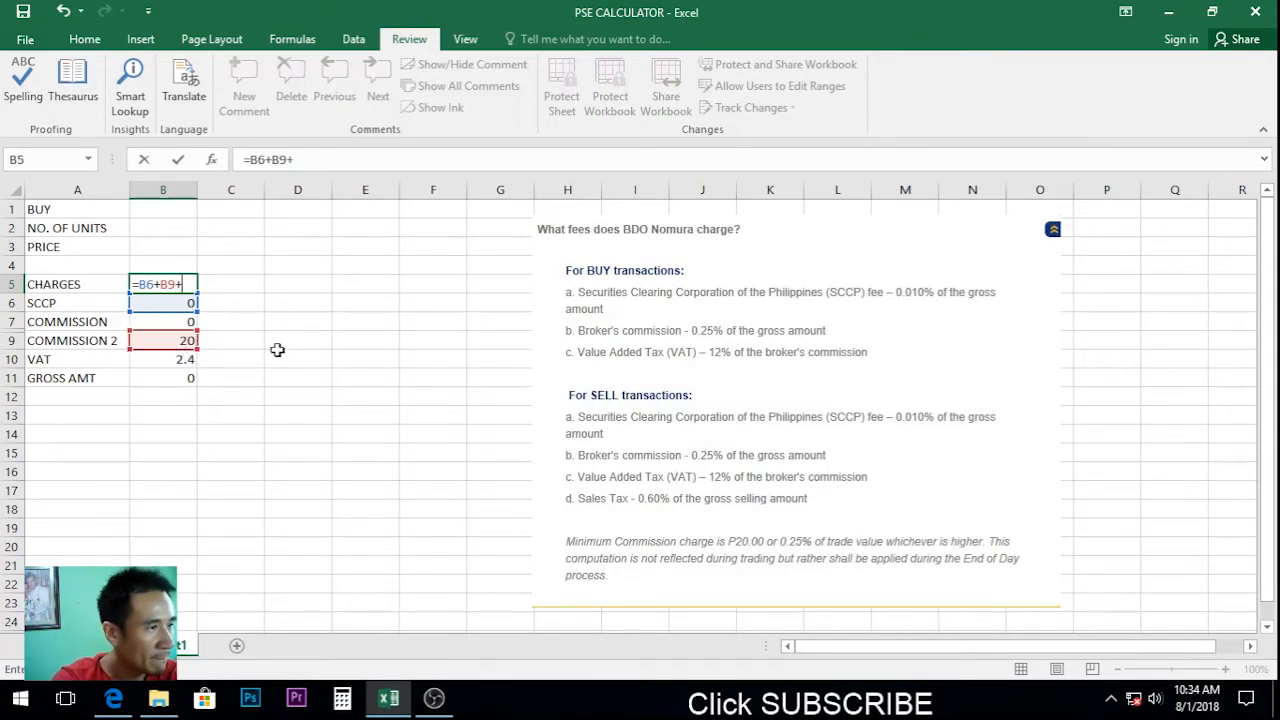
left_click(181, 360)
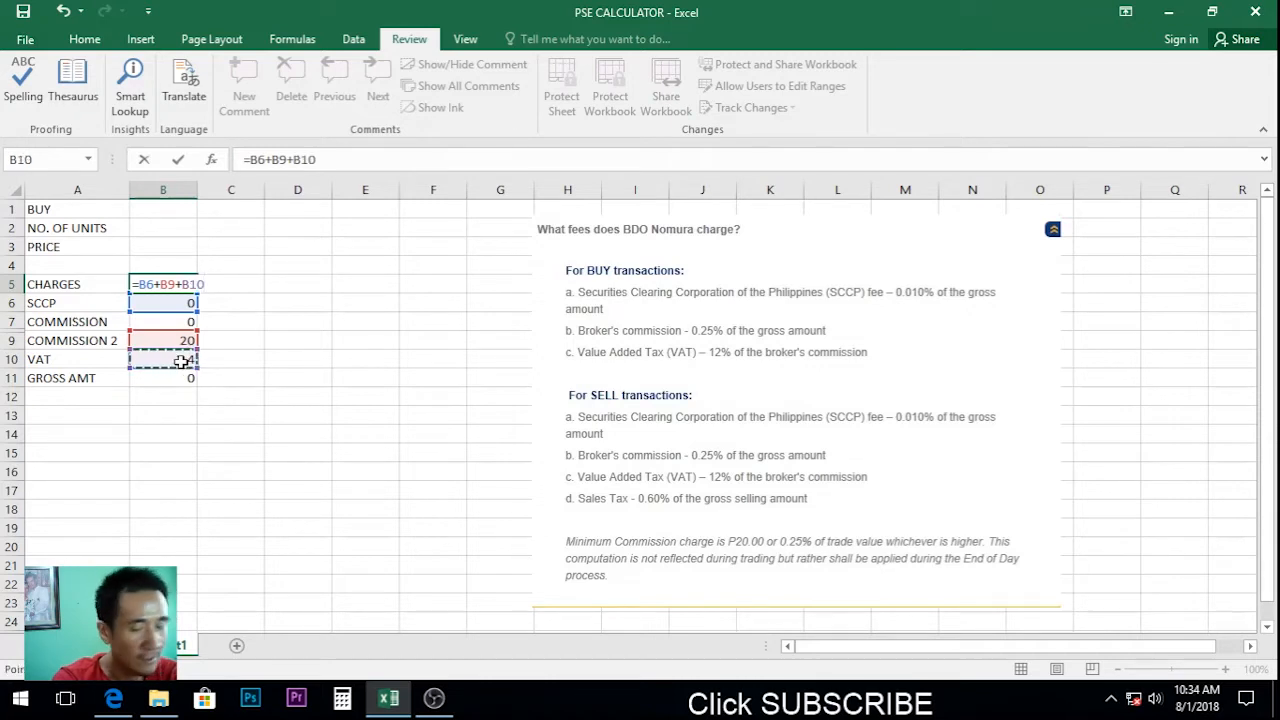
key("Return")
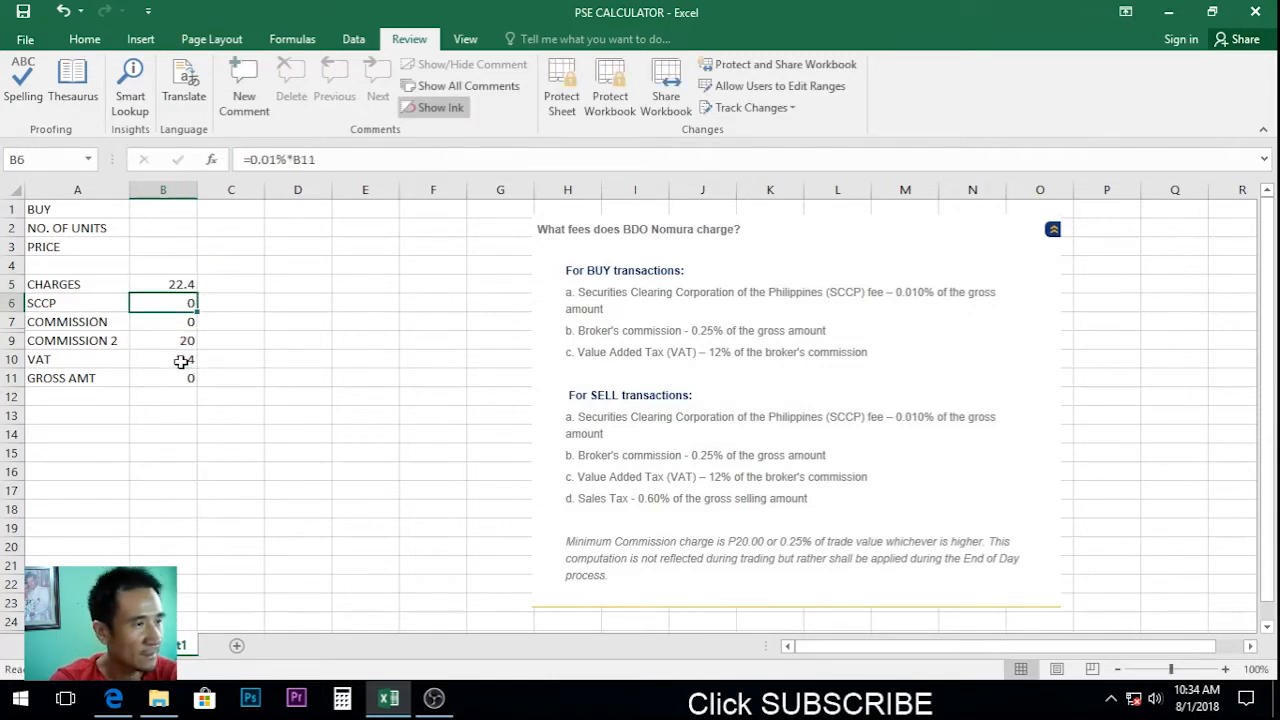
left_click(205, 408)
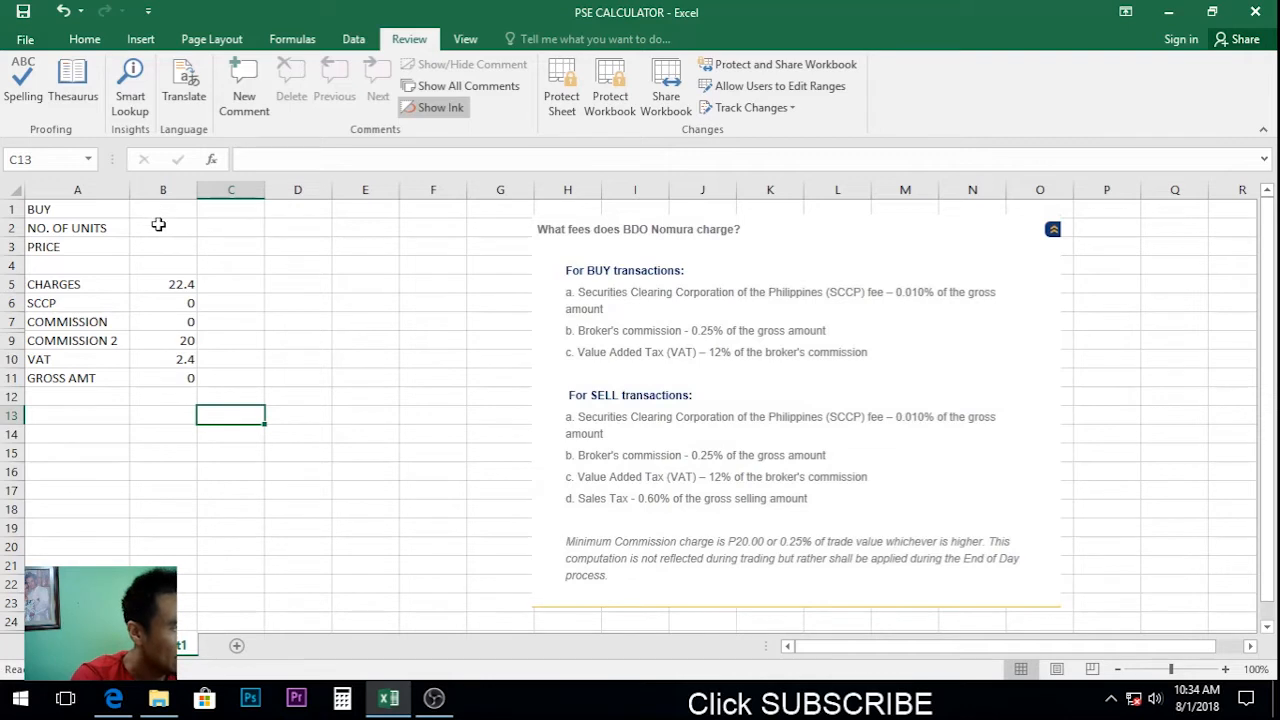
Insert a new row below PRICE and label its cell A4 NET AMOUNT
left_click(158, 226)
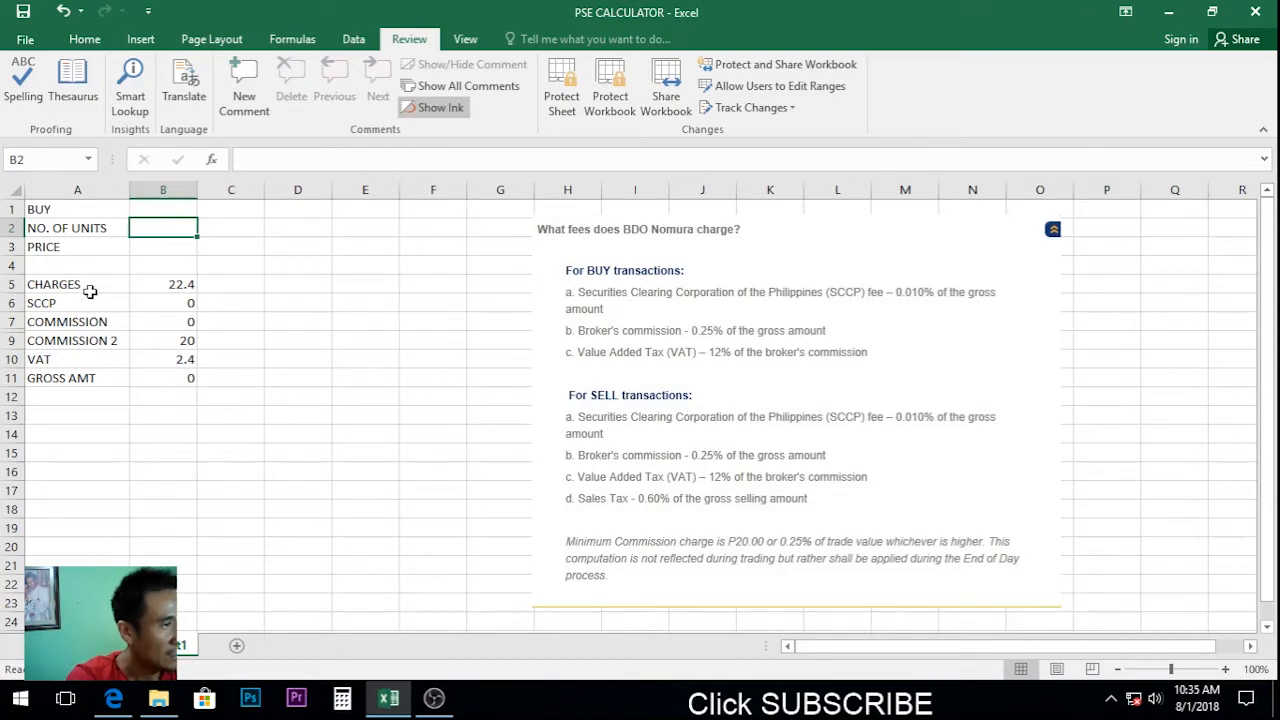
right_click(14, 266)
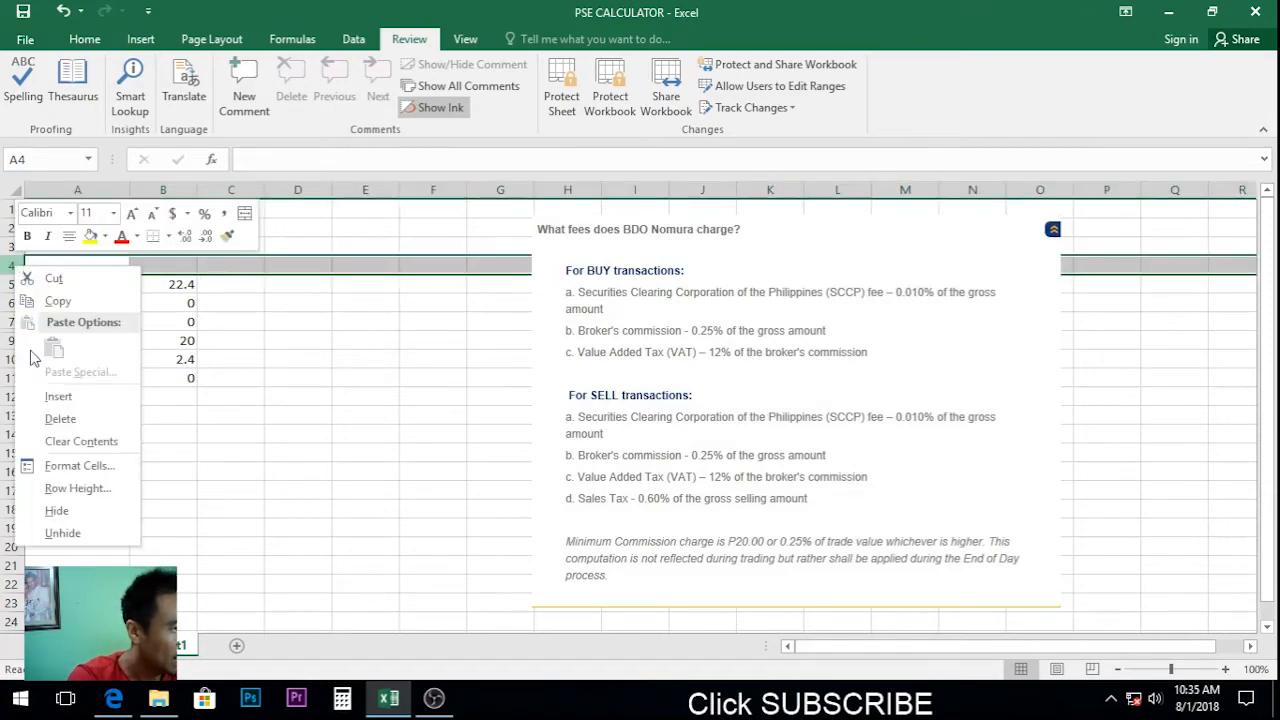
left_click(42, 396)
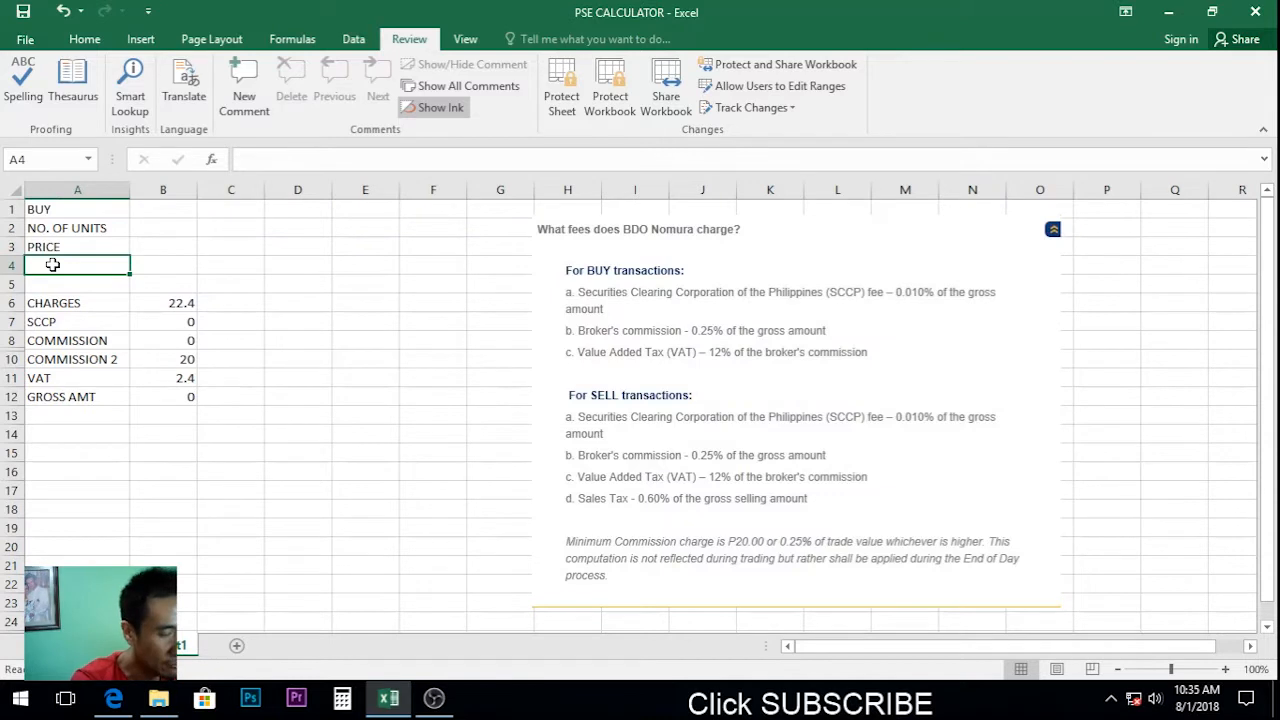
type("NET AMO")
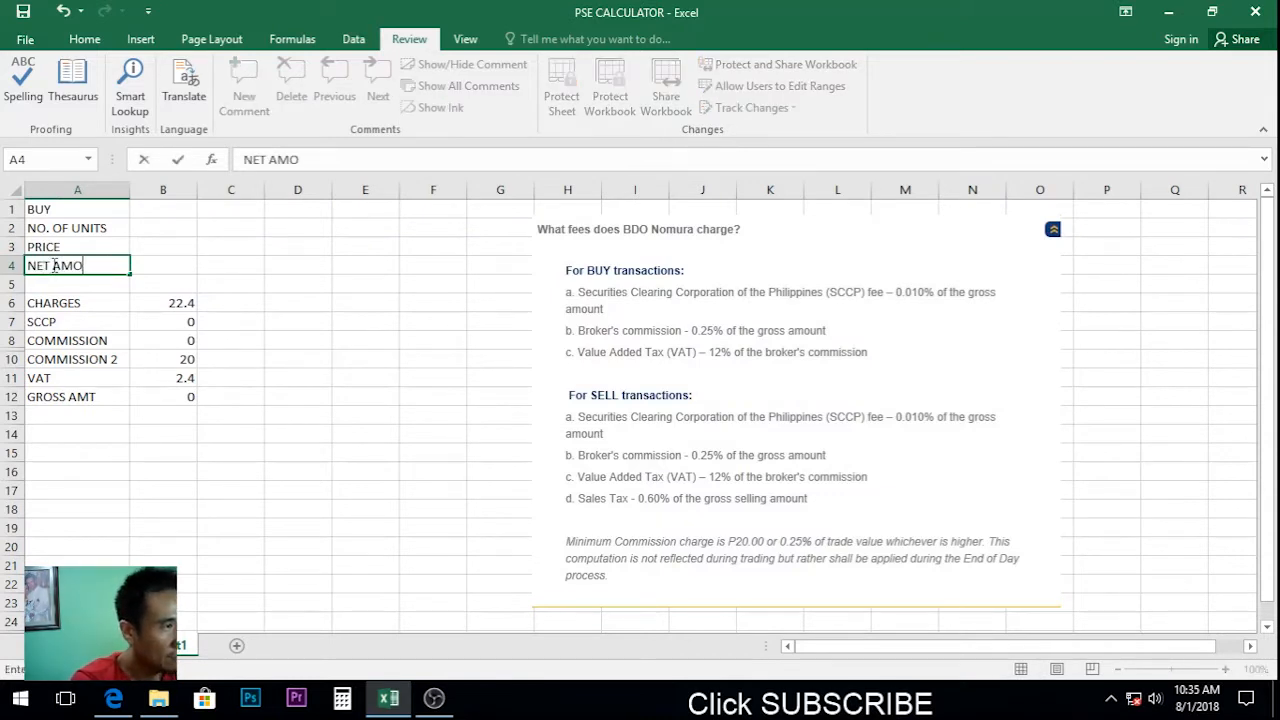
type("UTNT")
key("Return")
Calculate NET AMOUNT in B4 as the gross amount plus charges with the formula =B12+B6
key("Up")
key("Right")
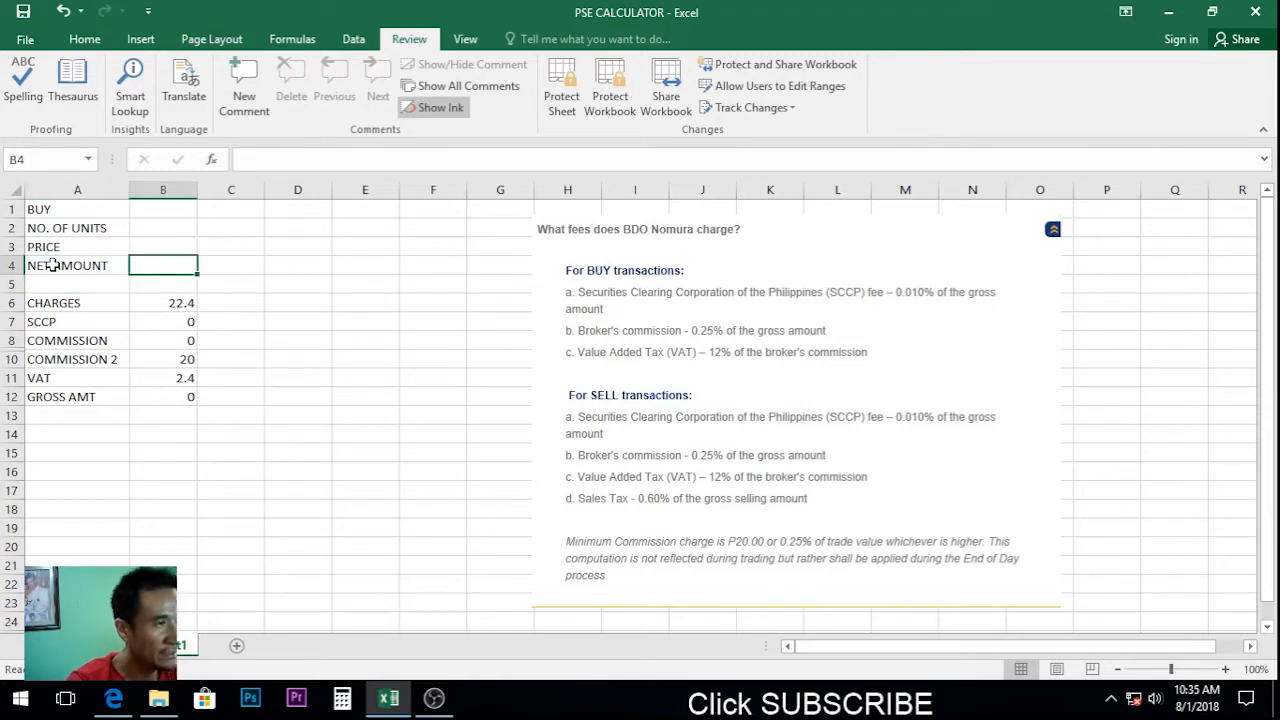
type("=")
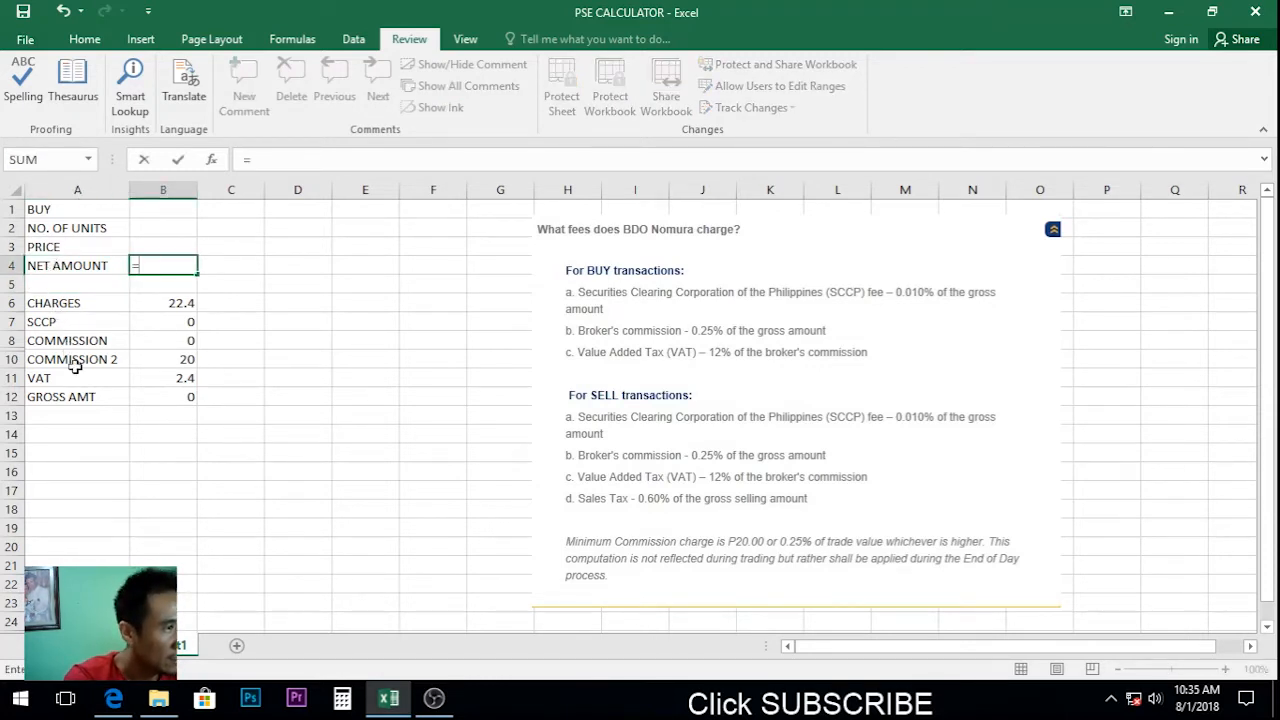
left_click(180, 398)
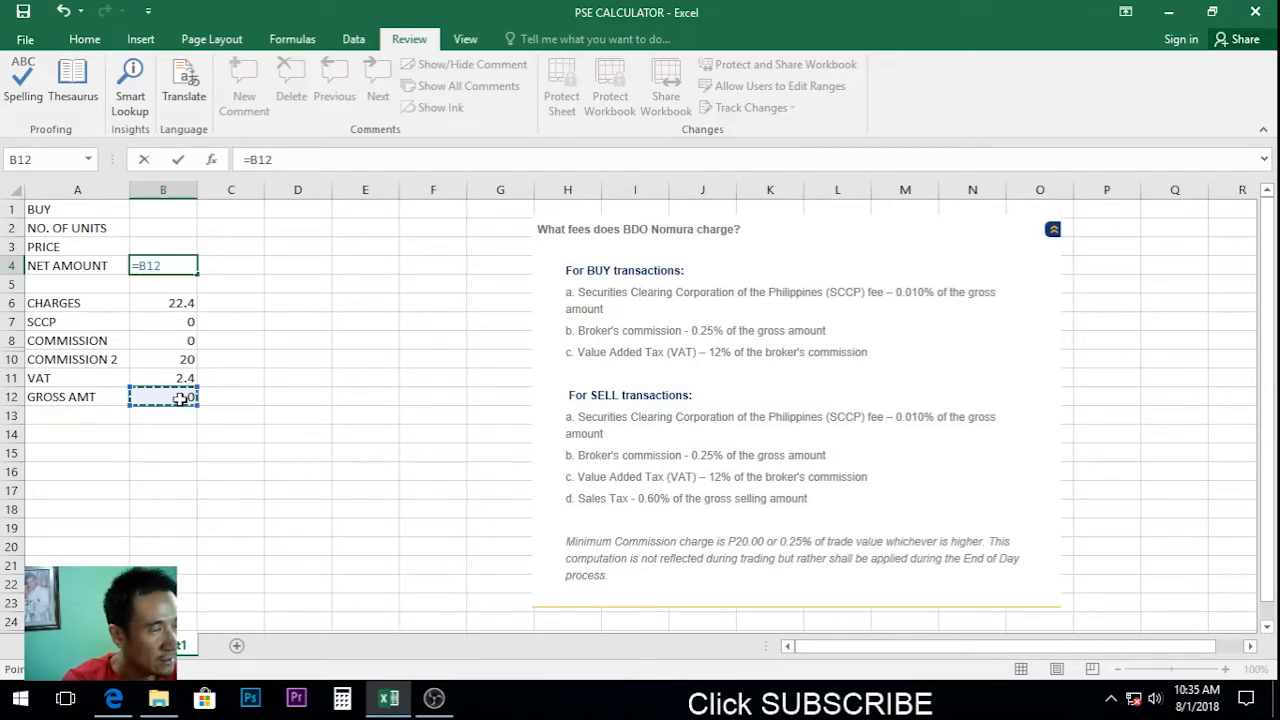
type("+")
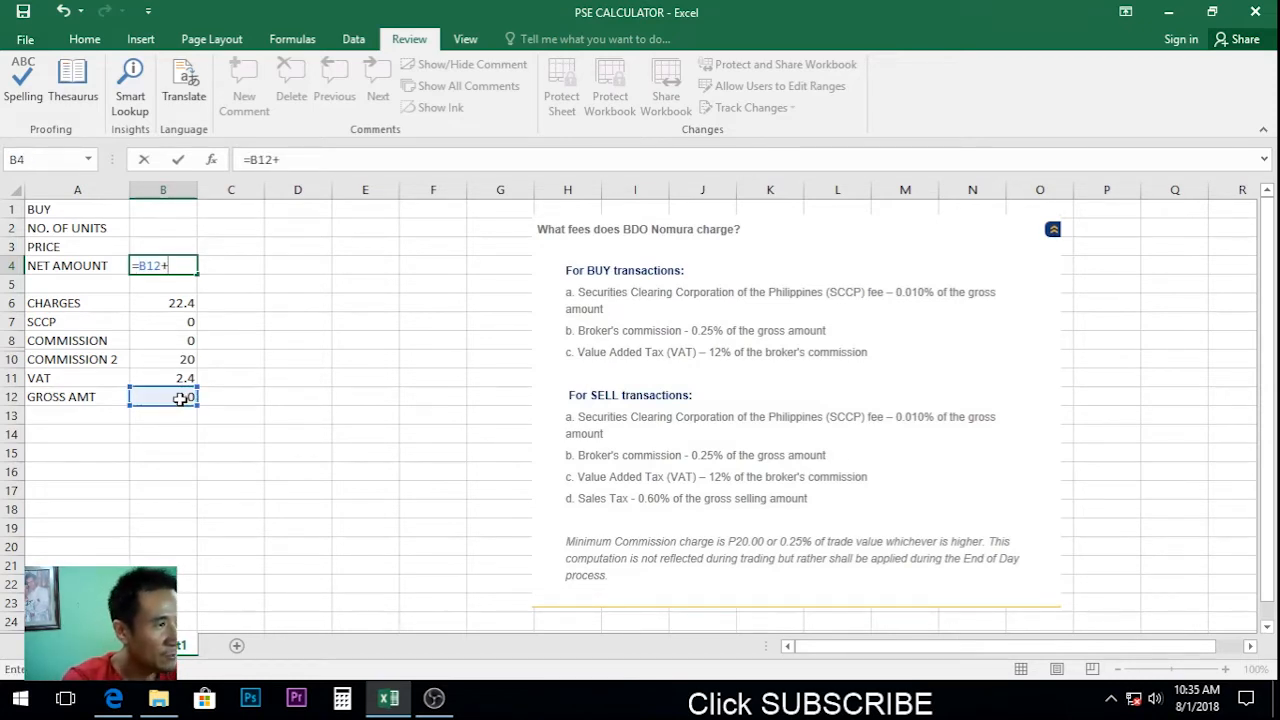
left_click(160, 305)
key("Return")
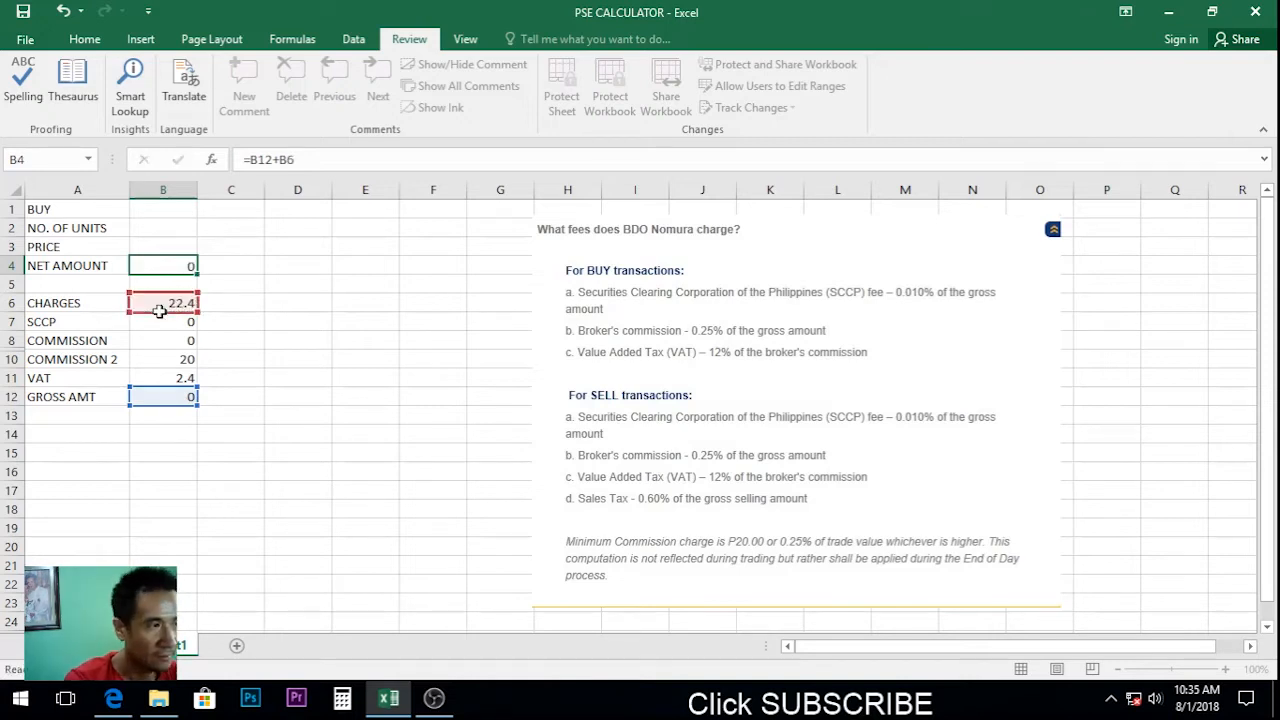
left_click(62, 418)
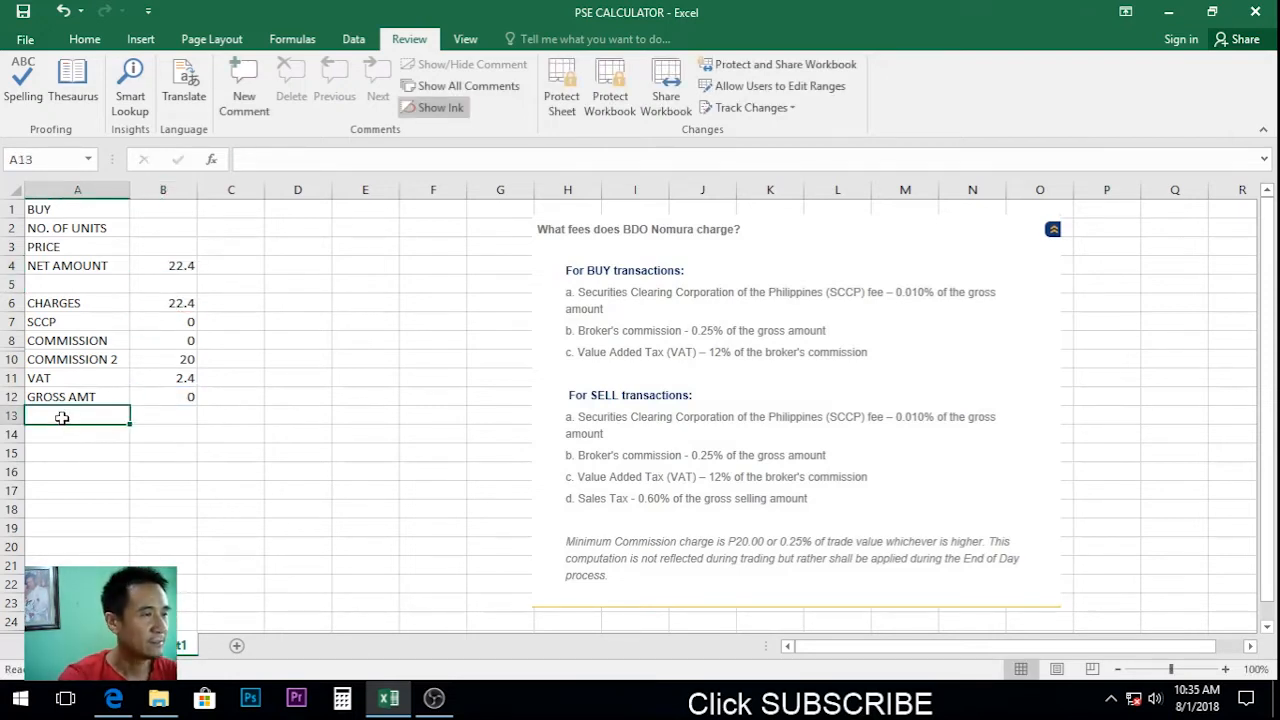
left_click(61, 433)
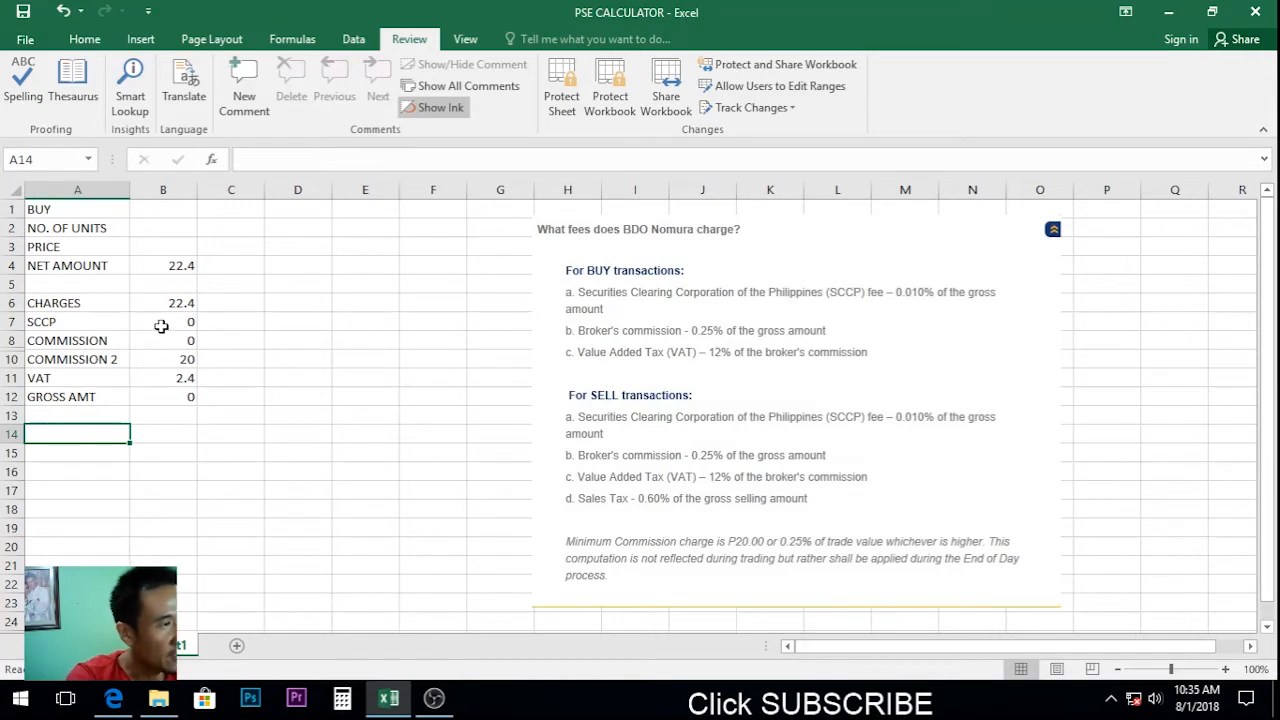
Enter sample BUY data with 200 as the number of units in B2 and 12.6 as the price in B3
left_click(167, 230)
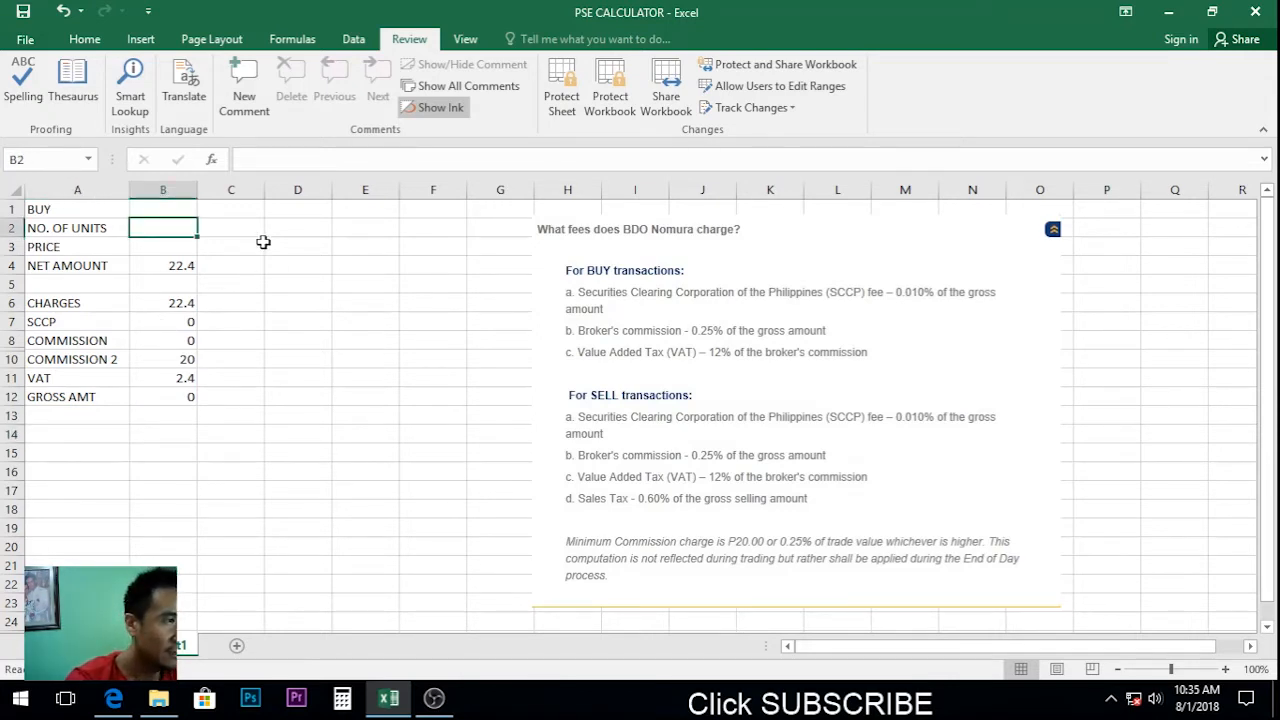
type("200")
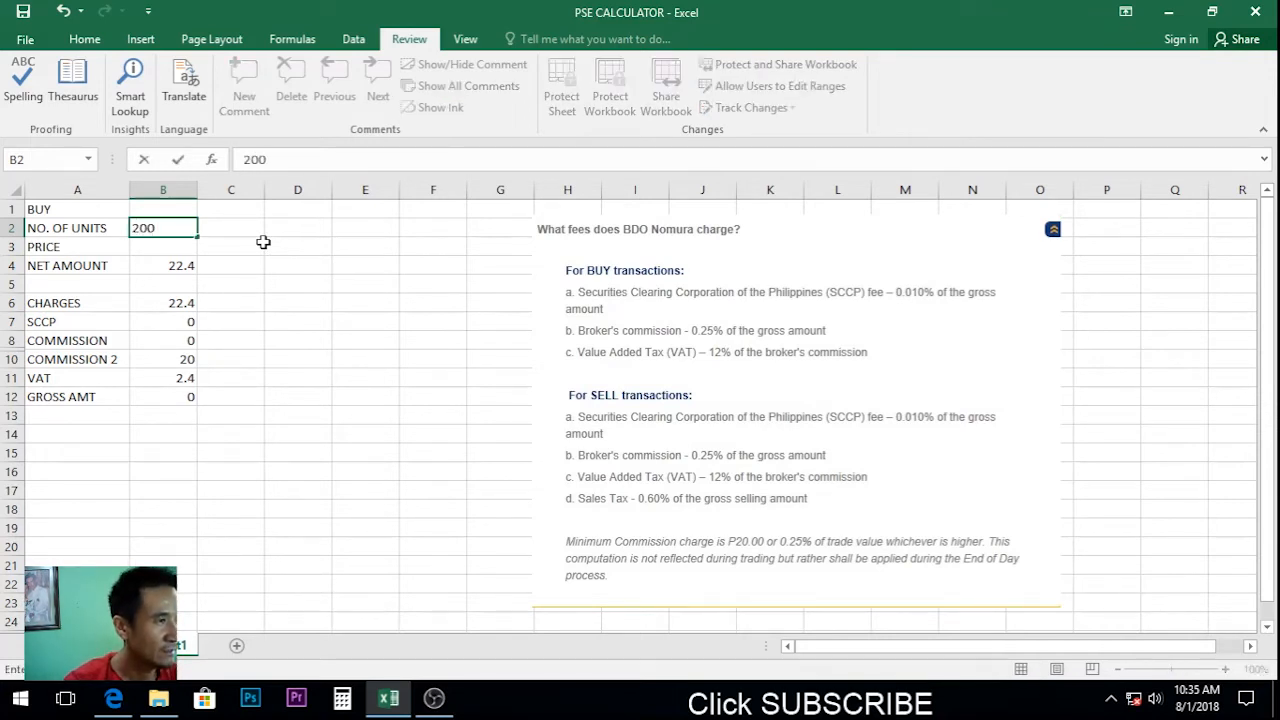
key("Return")
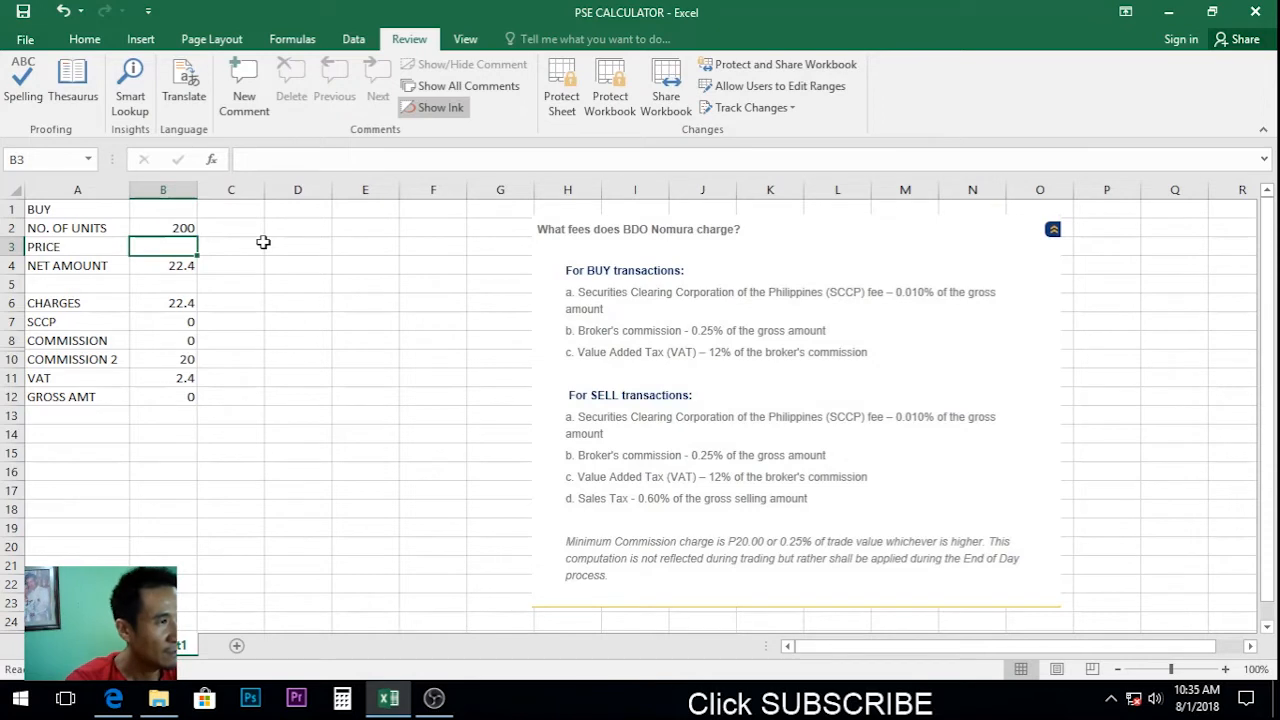
type("12.60")
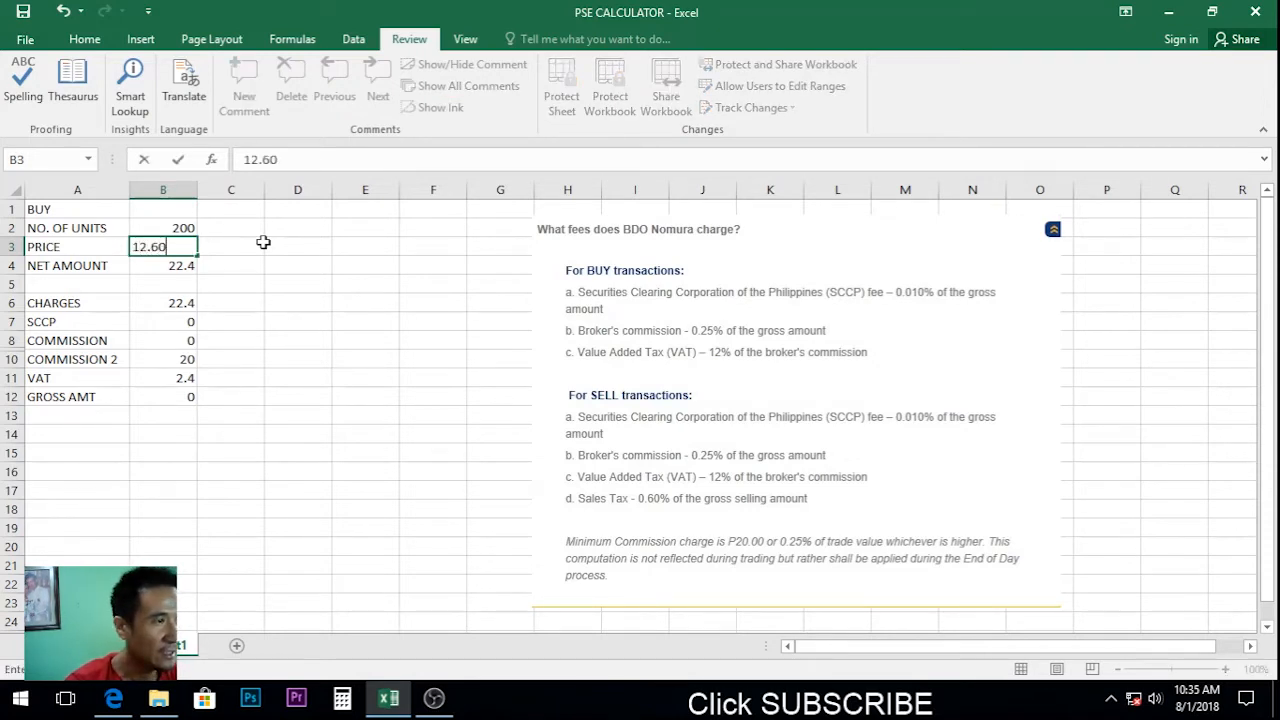
key("BackSpace")
key("Return")
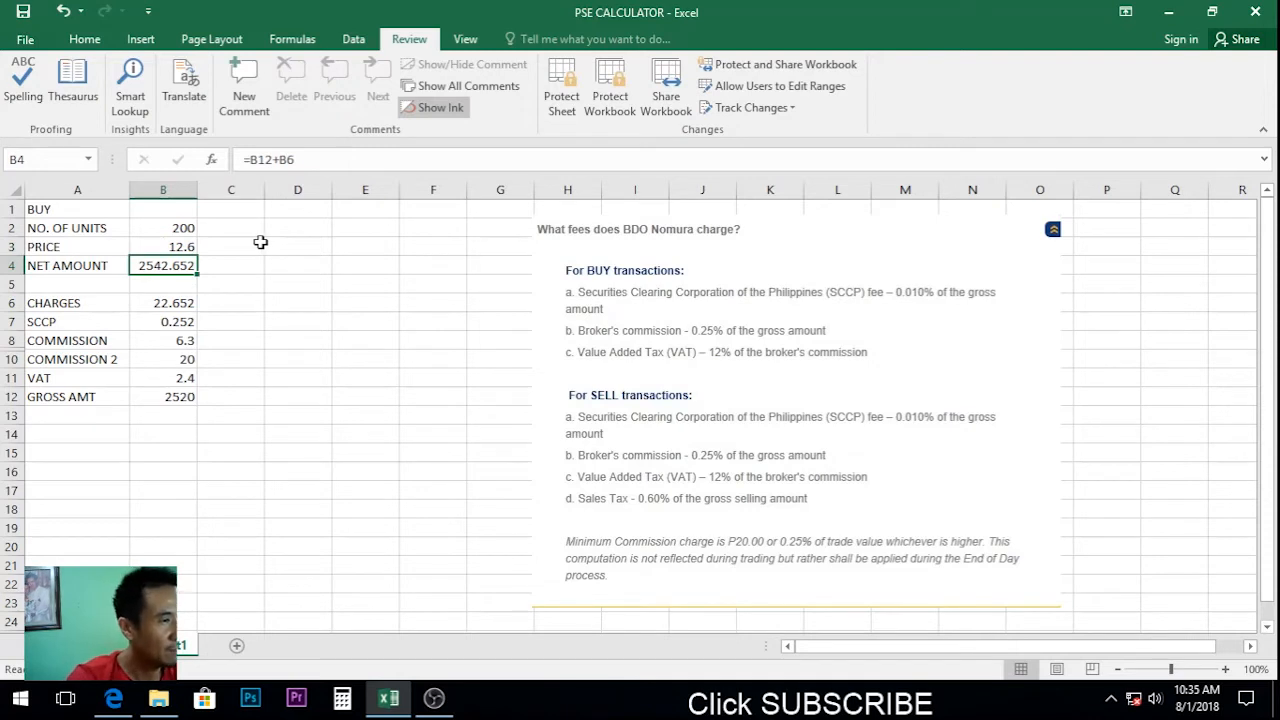
left_click(40, 265)
left_click_drag(40, 265, 150, 265)
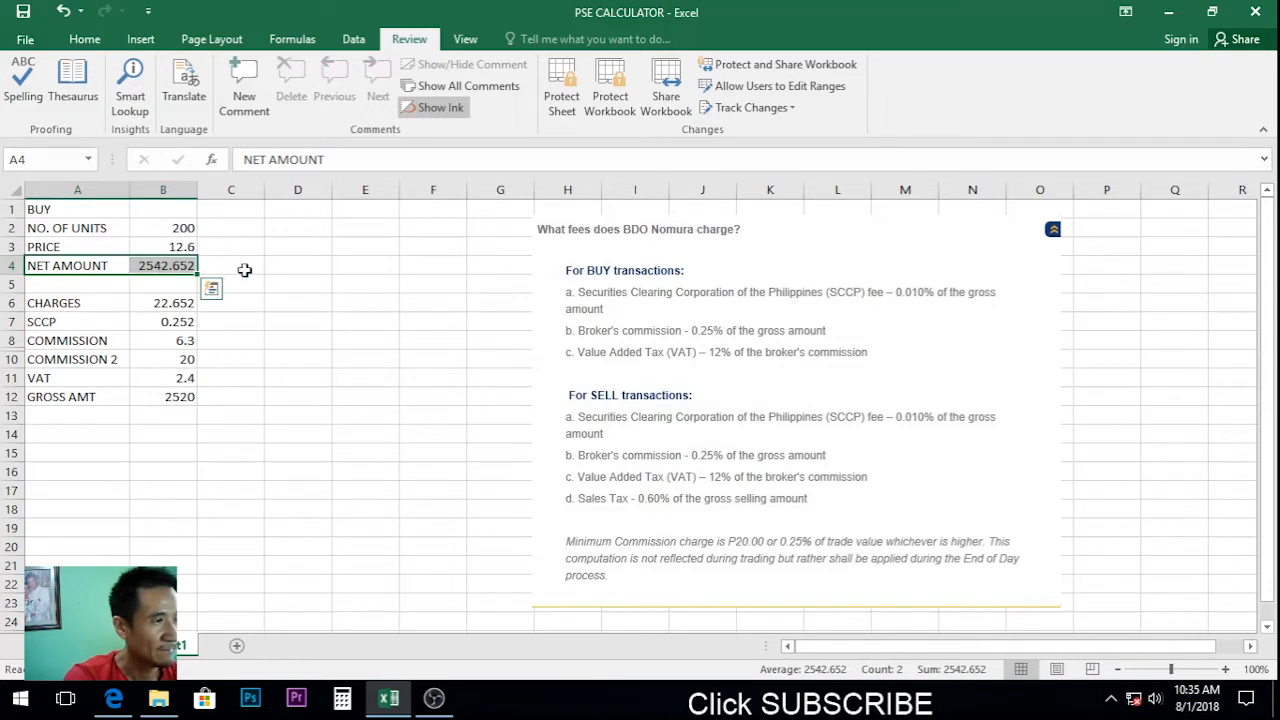
left_click(246, 270)
left_click_drag(89, 265, 172, 272)
left_click(245, 303)
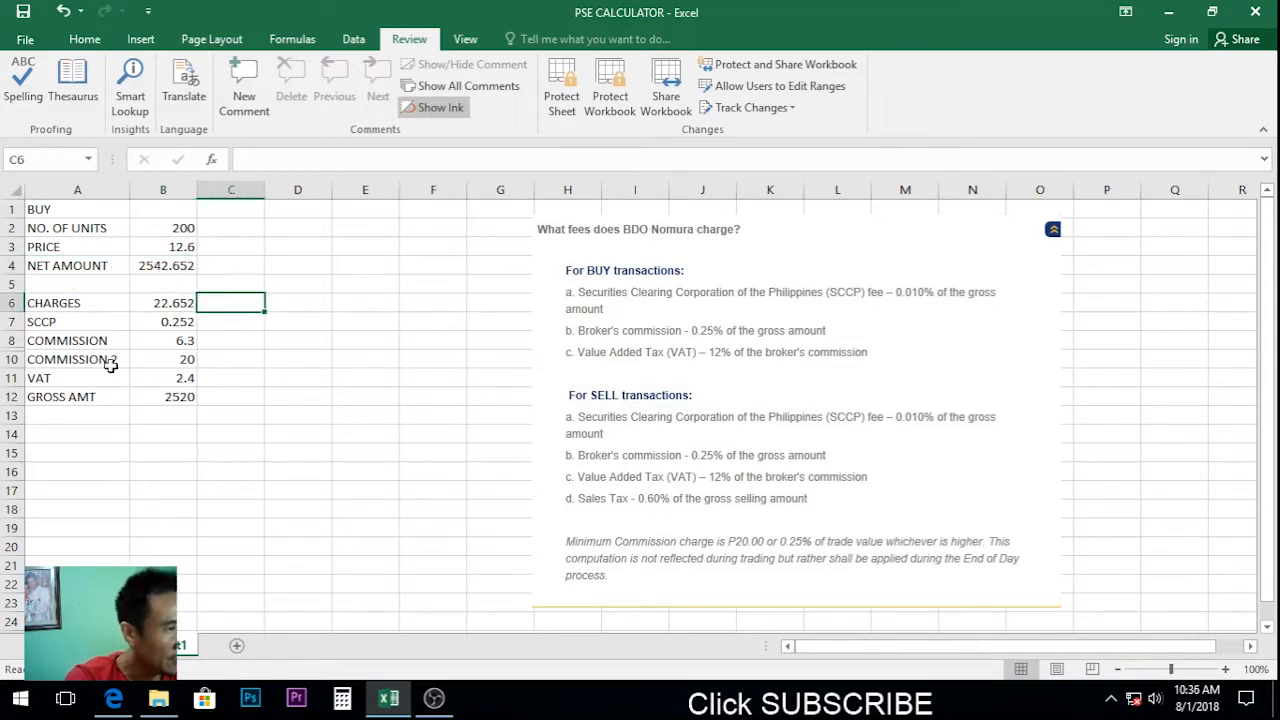
left_click(7, 340)
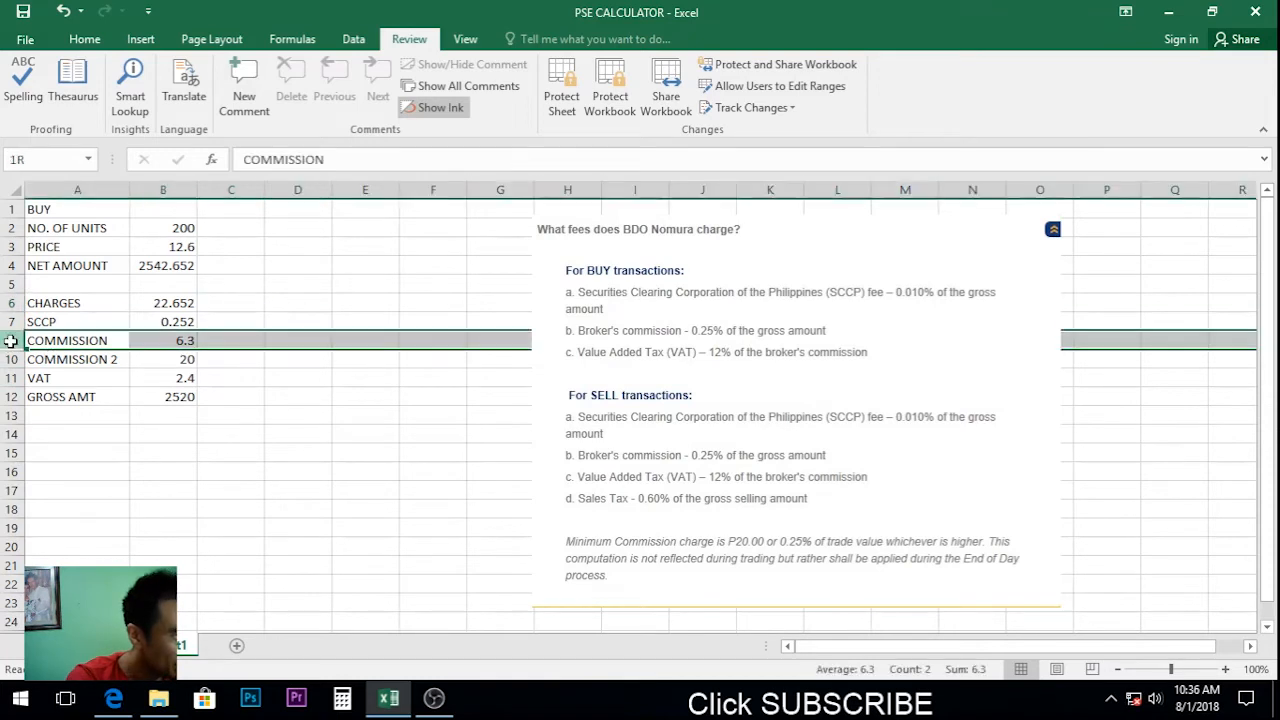
left_click(251, 452)
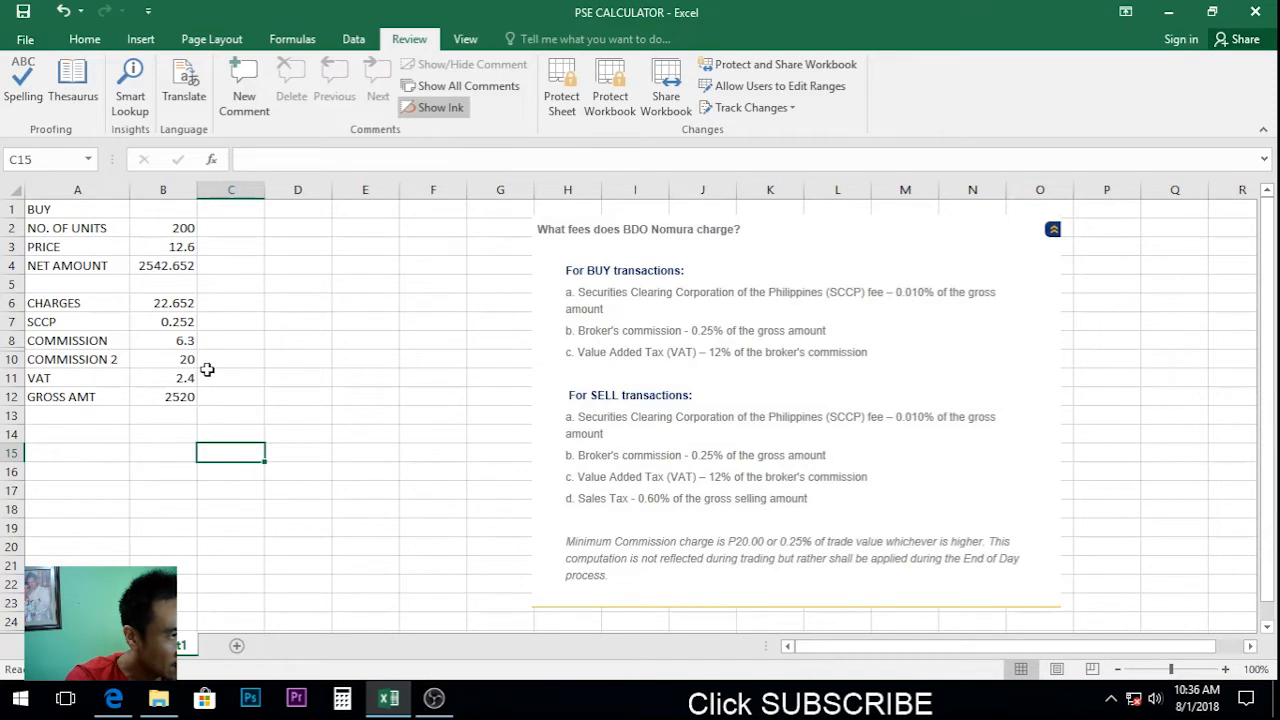
Set the number of units in B2 to 1000 to test the commission calculation
left_click(177, 228)
type("1000")
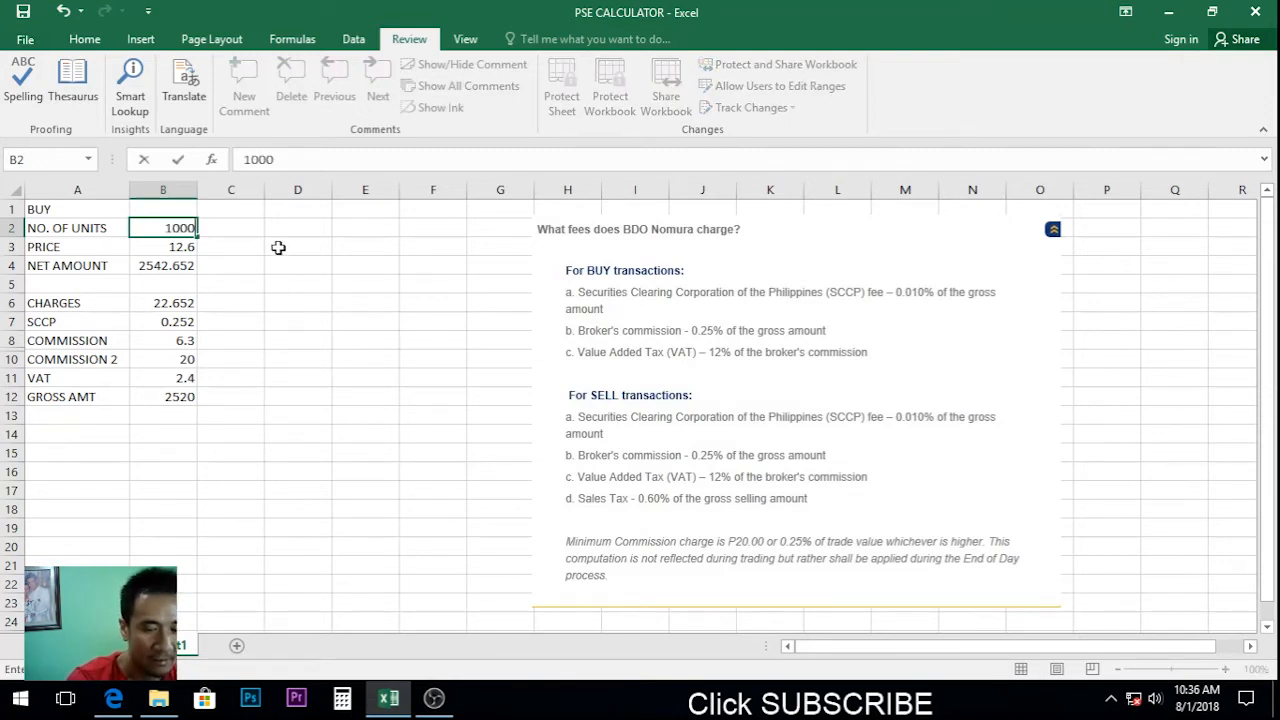
key("Return")
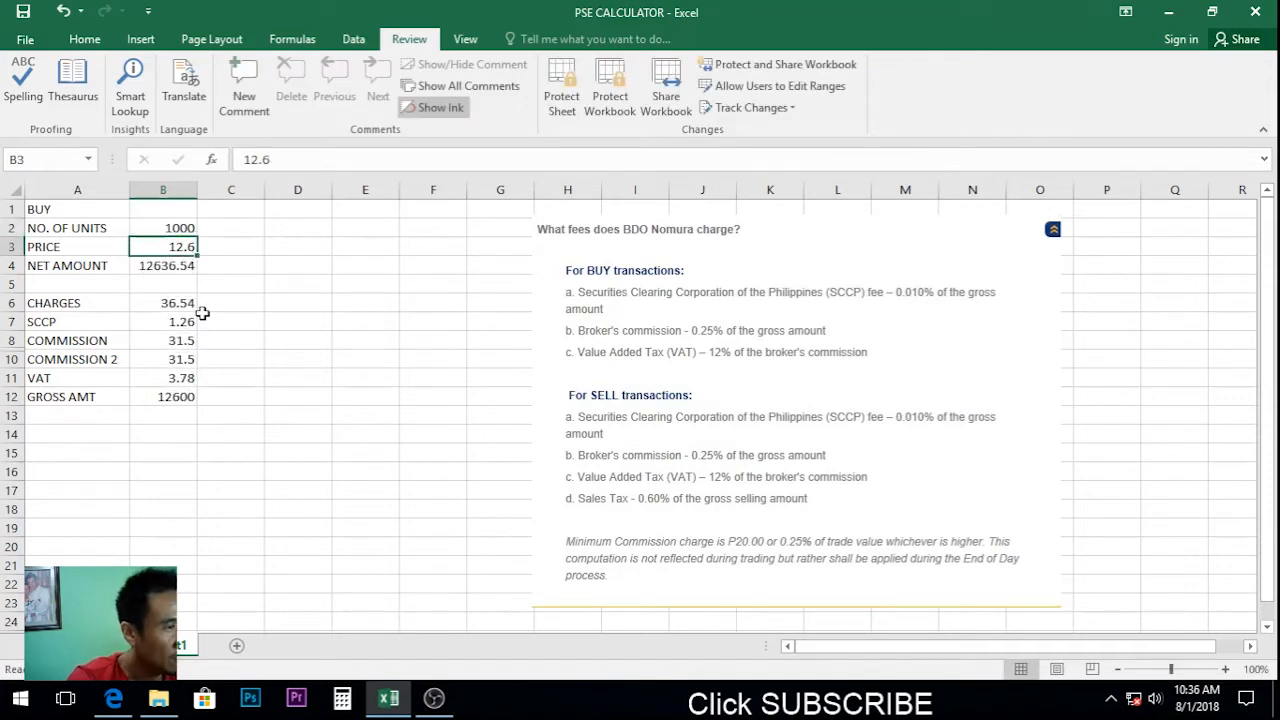
left_click(172, 362)
left_click(254, 374)
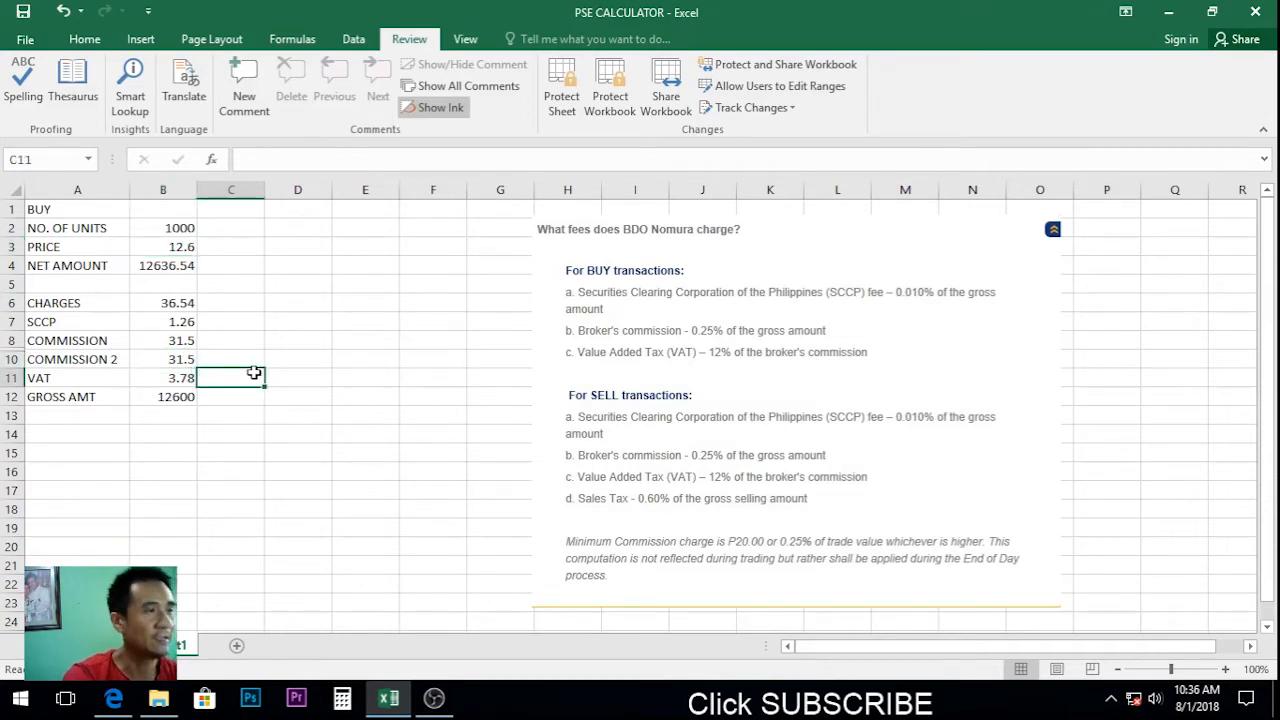
left_click(304, 456)
left_click(77, 421)
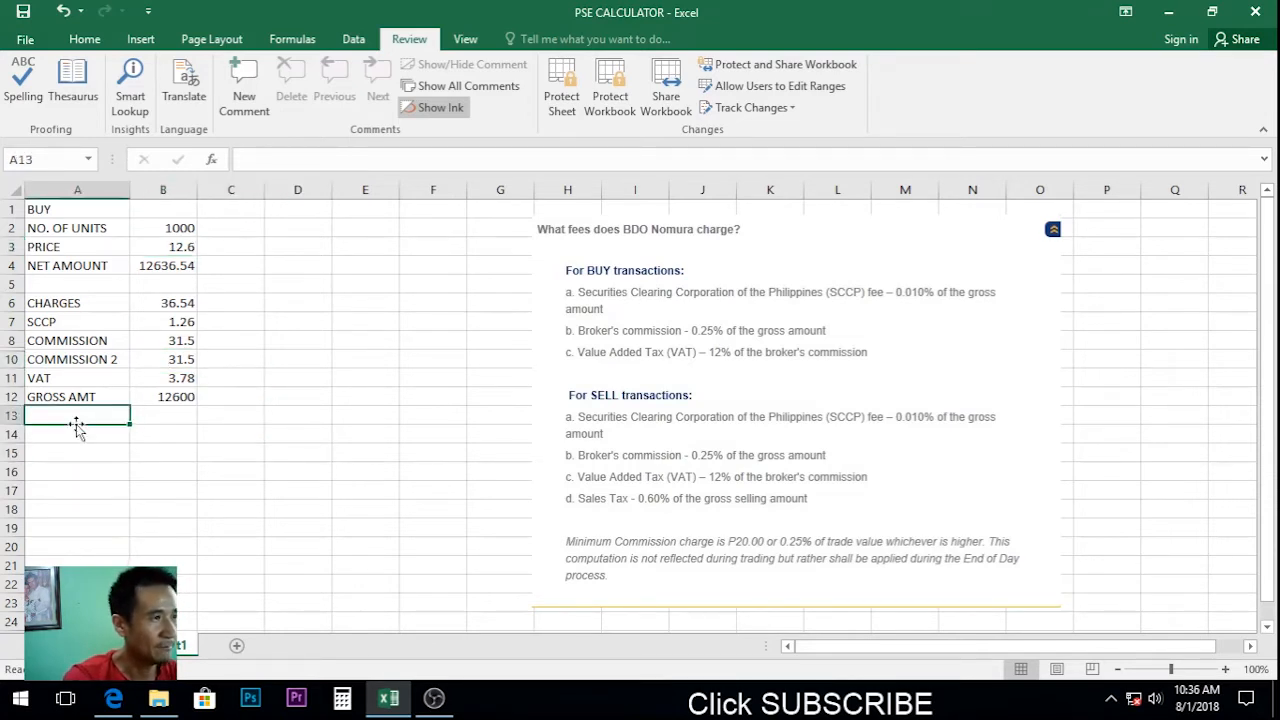
Set the BUY section's number of units in B2 to 200
left_click(178, 229)
type("200")
key("Return")
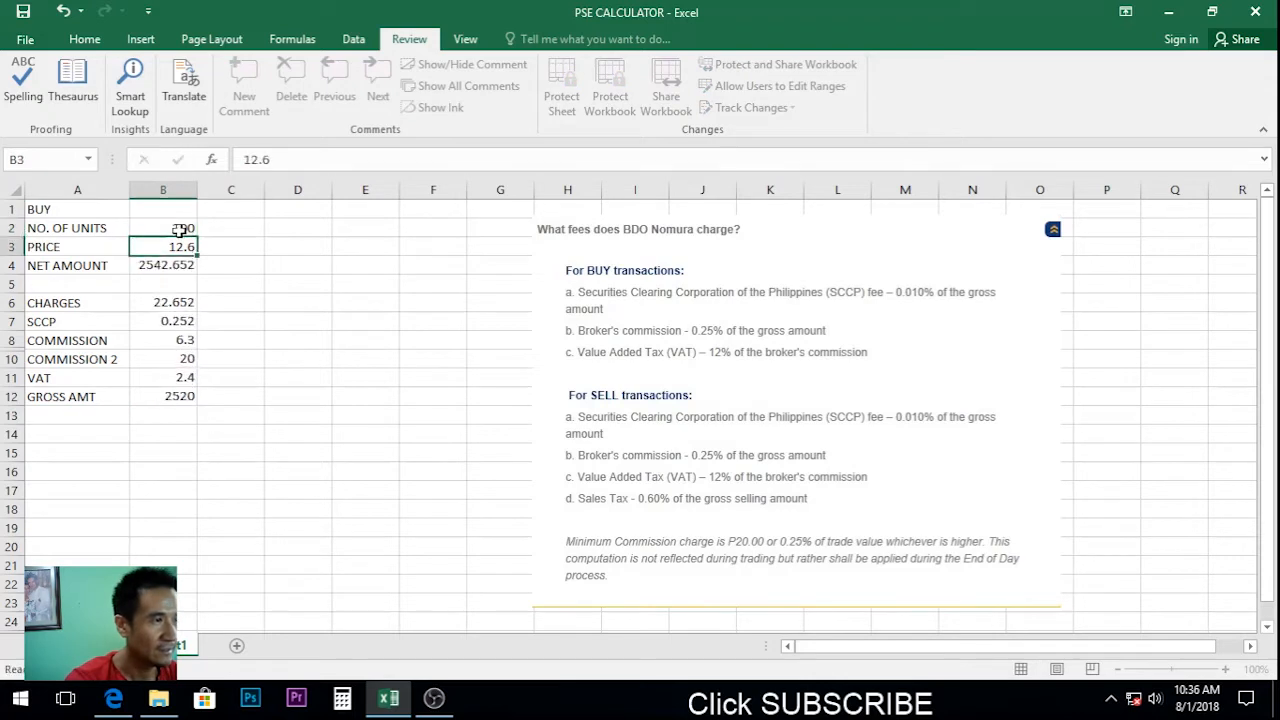
left_click(63, 434)
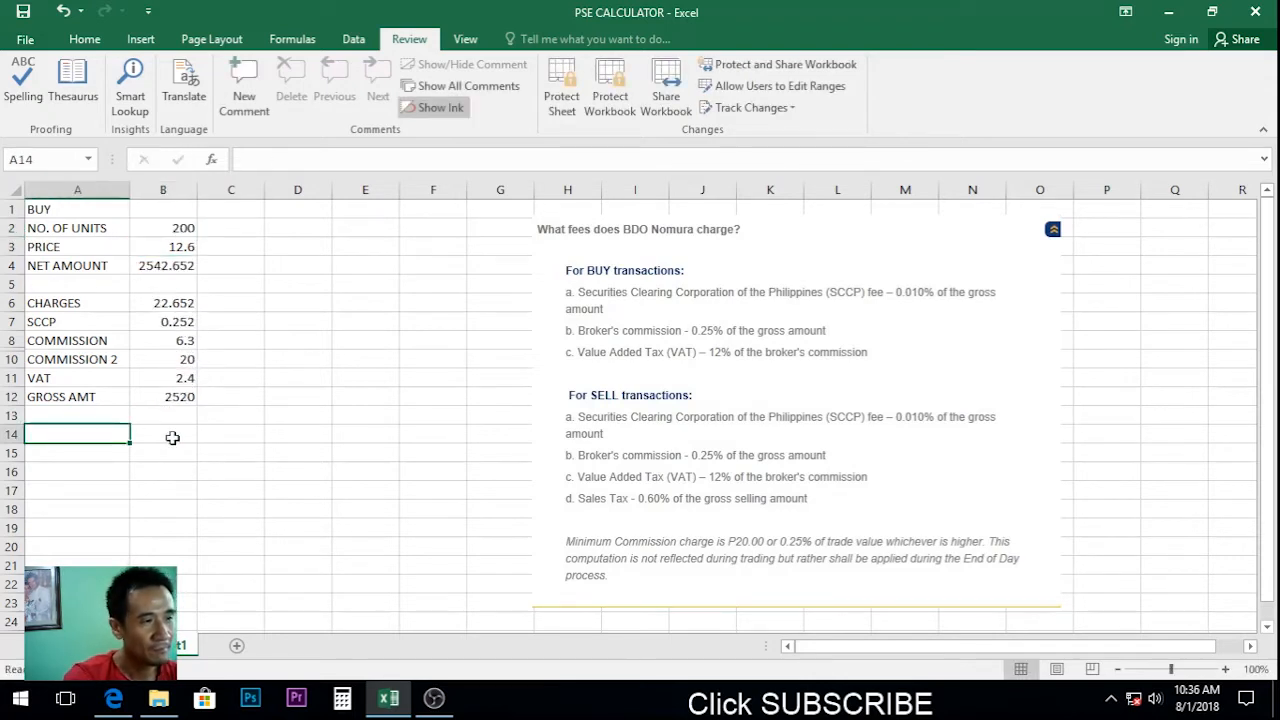
left_click(240, 434)
left_click(98, 436)
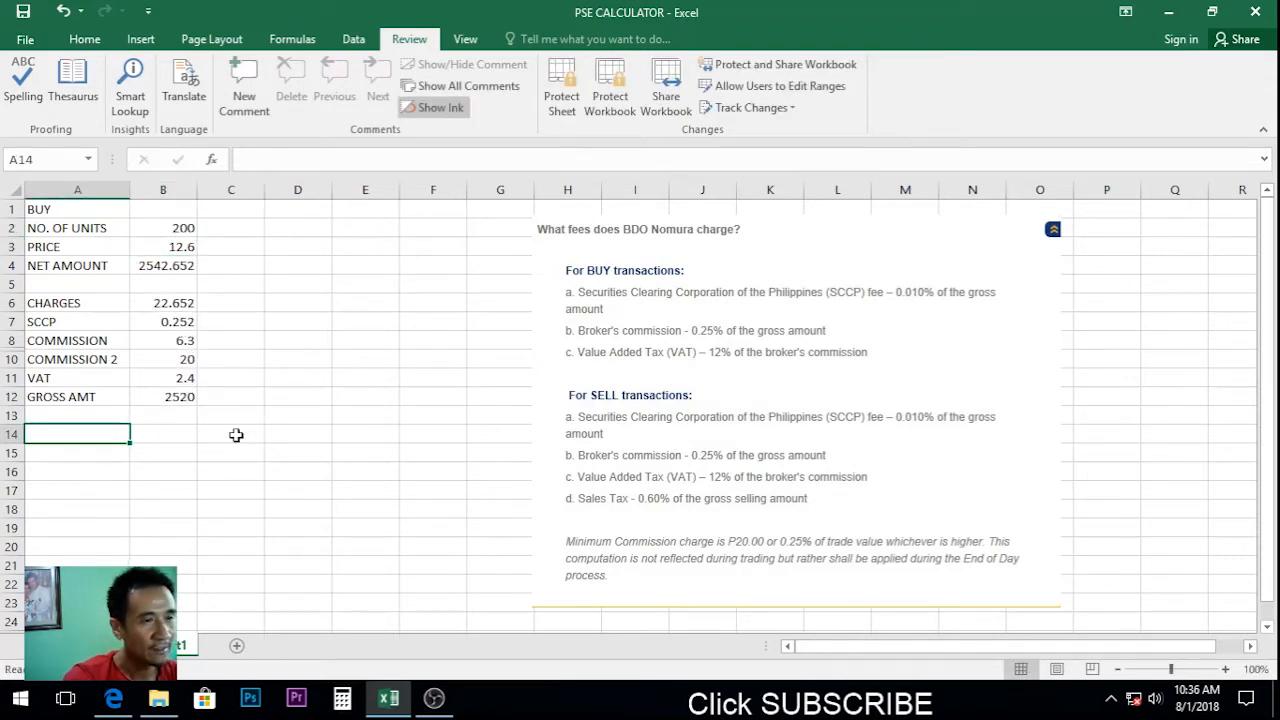
left_click(236, 434)
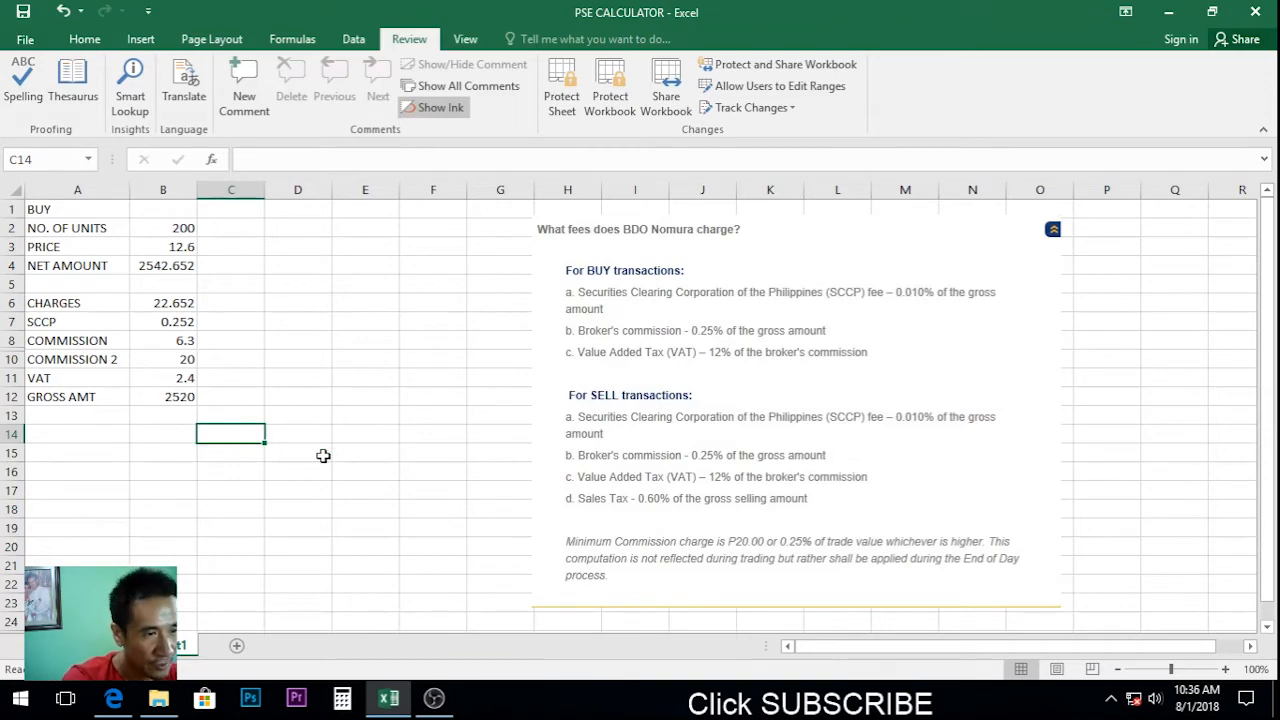
Start a SELL section below the BUY section by entering SELL, NO. OF UNITS, PRICE and NET AMOUNT in A14 to A17
scroll(376, 441, "down", 2)
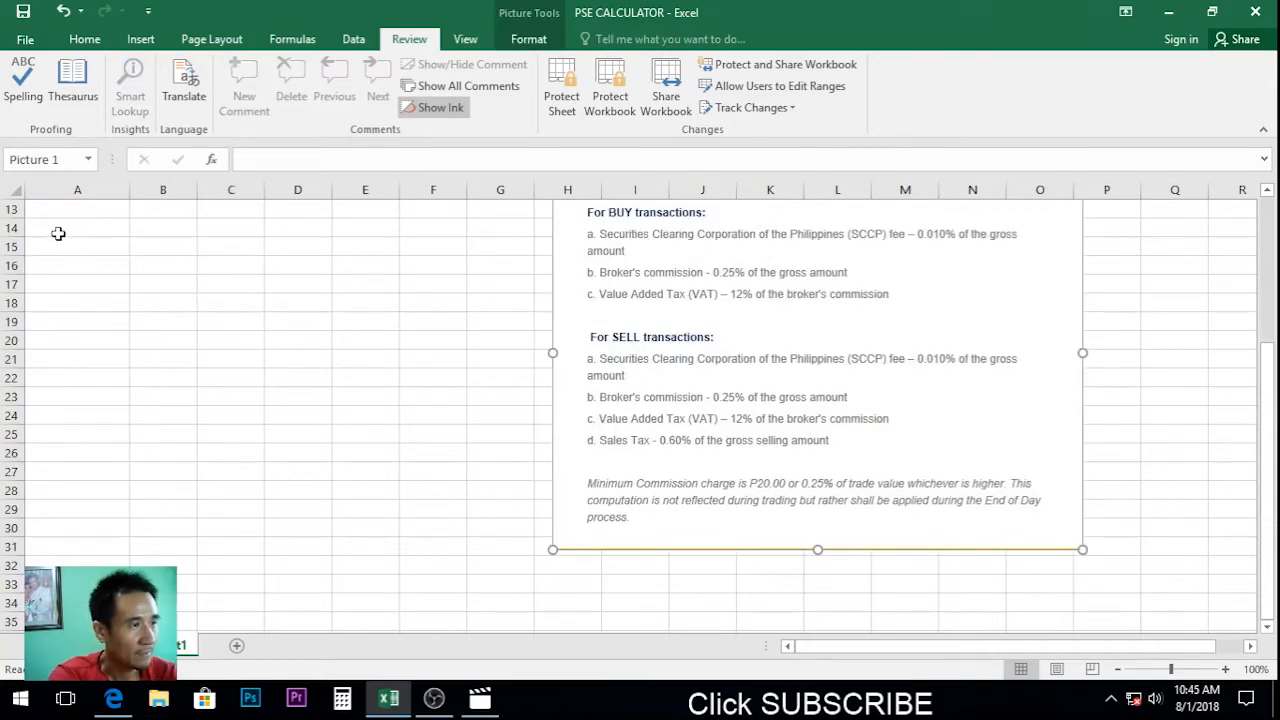
left_click(58, 233)
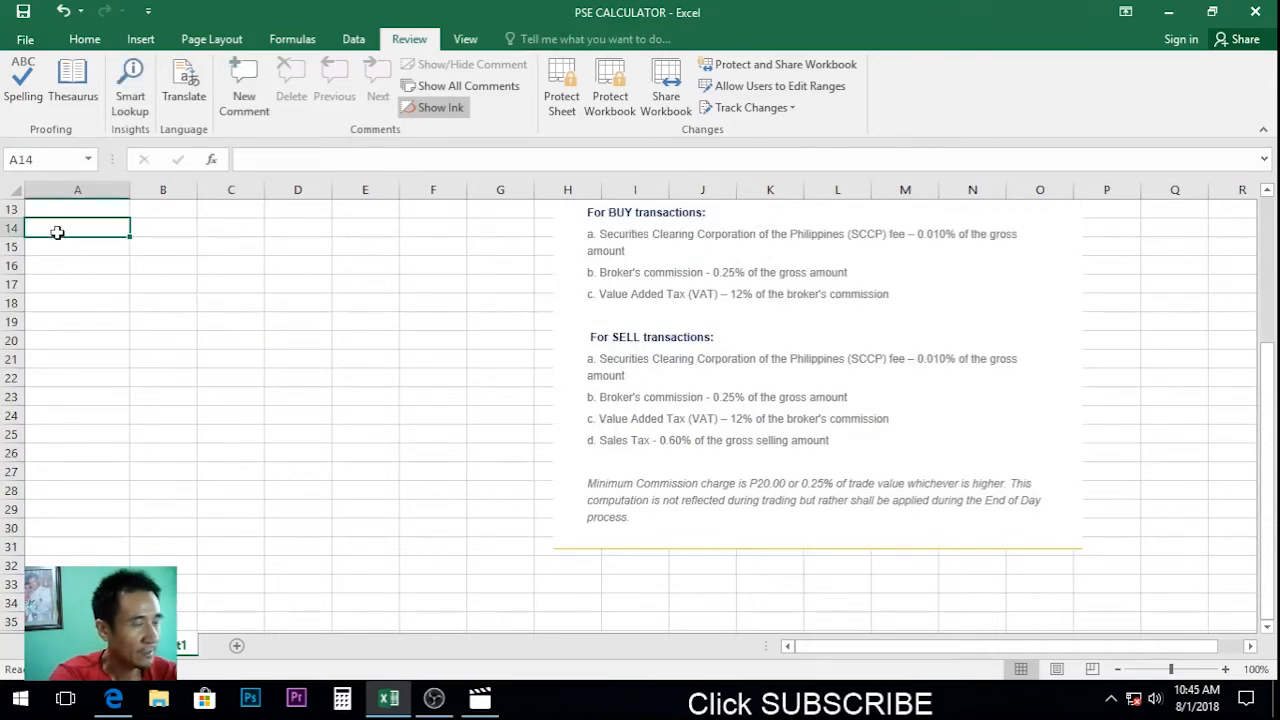
type("SELL")
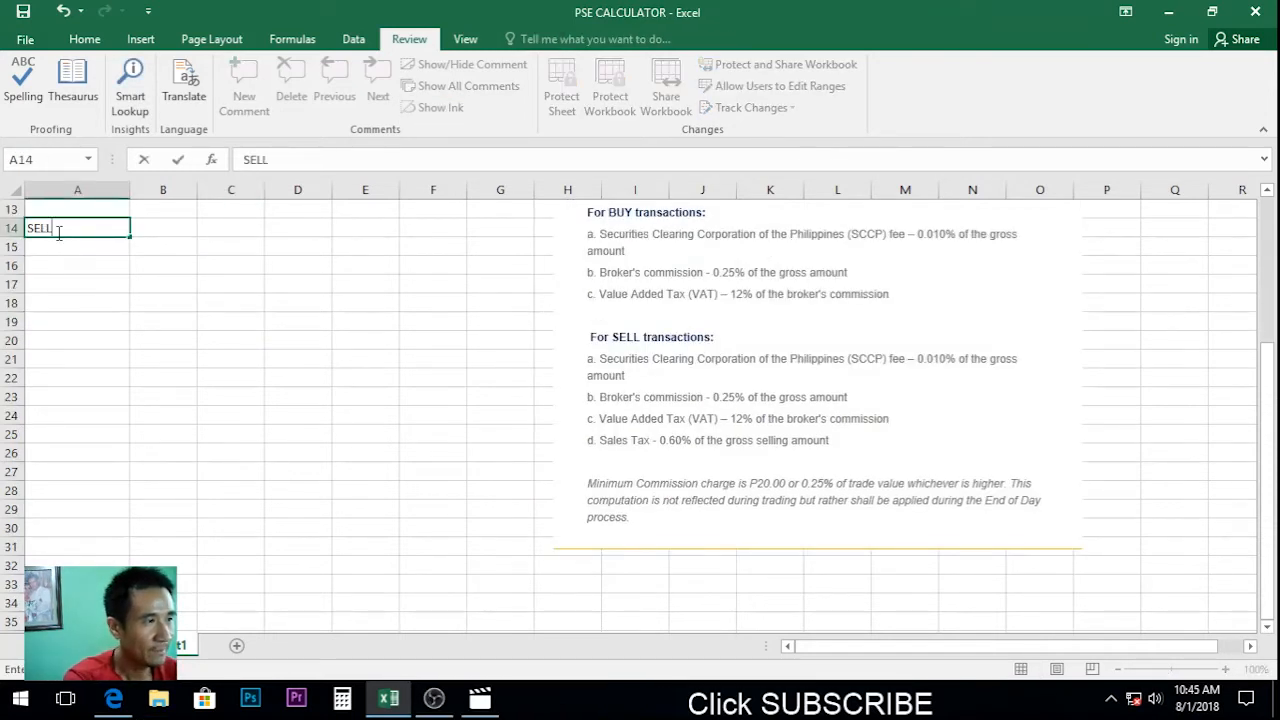
key("Return")
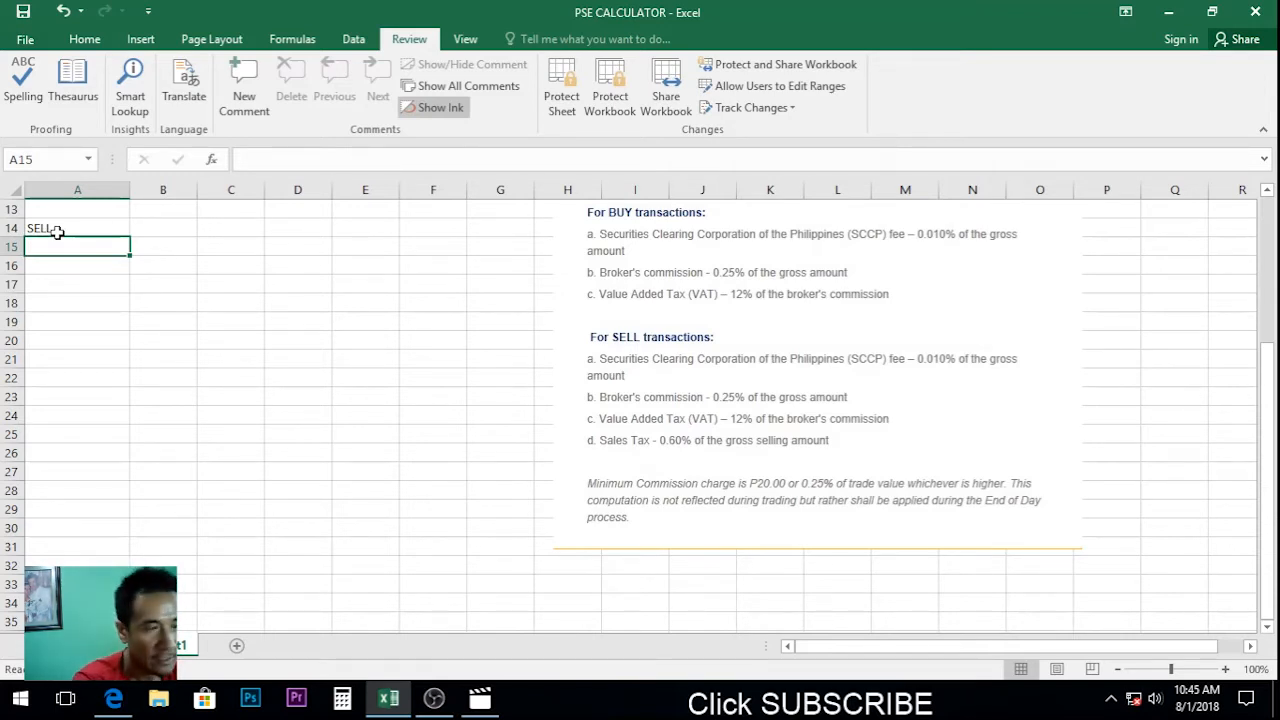
type("NO. OF UNITS")
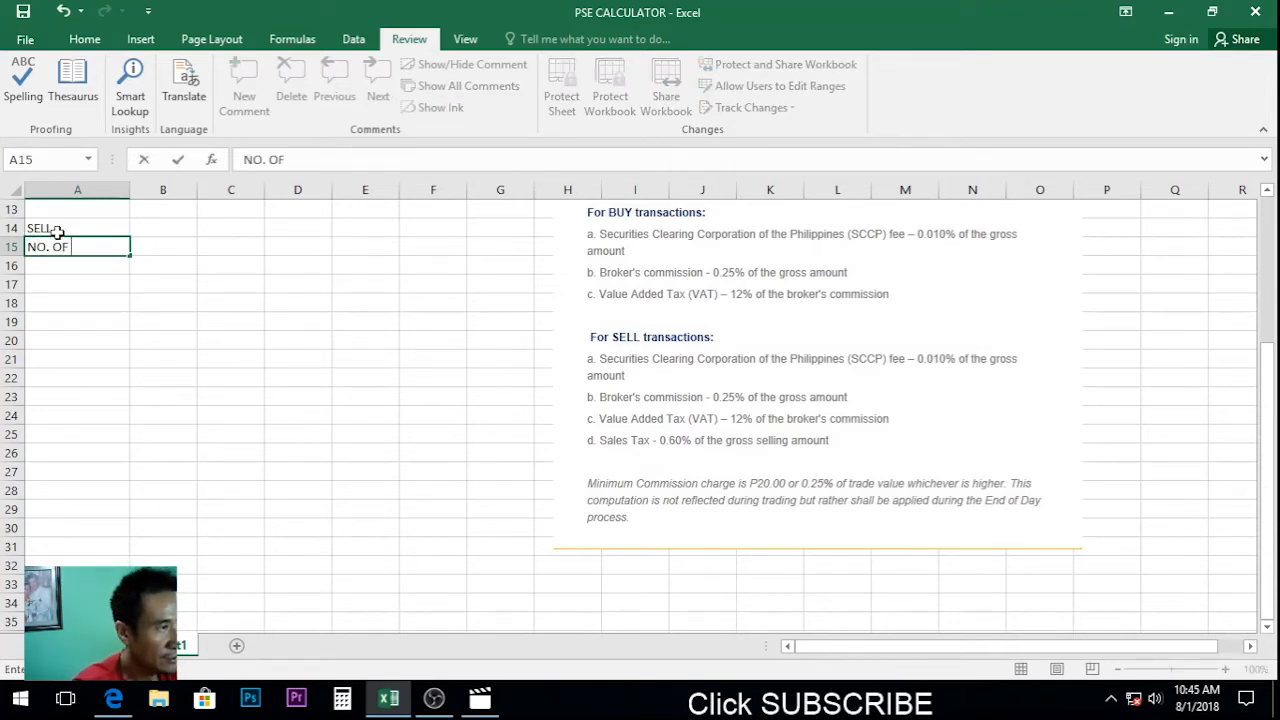
key("Return")
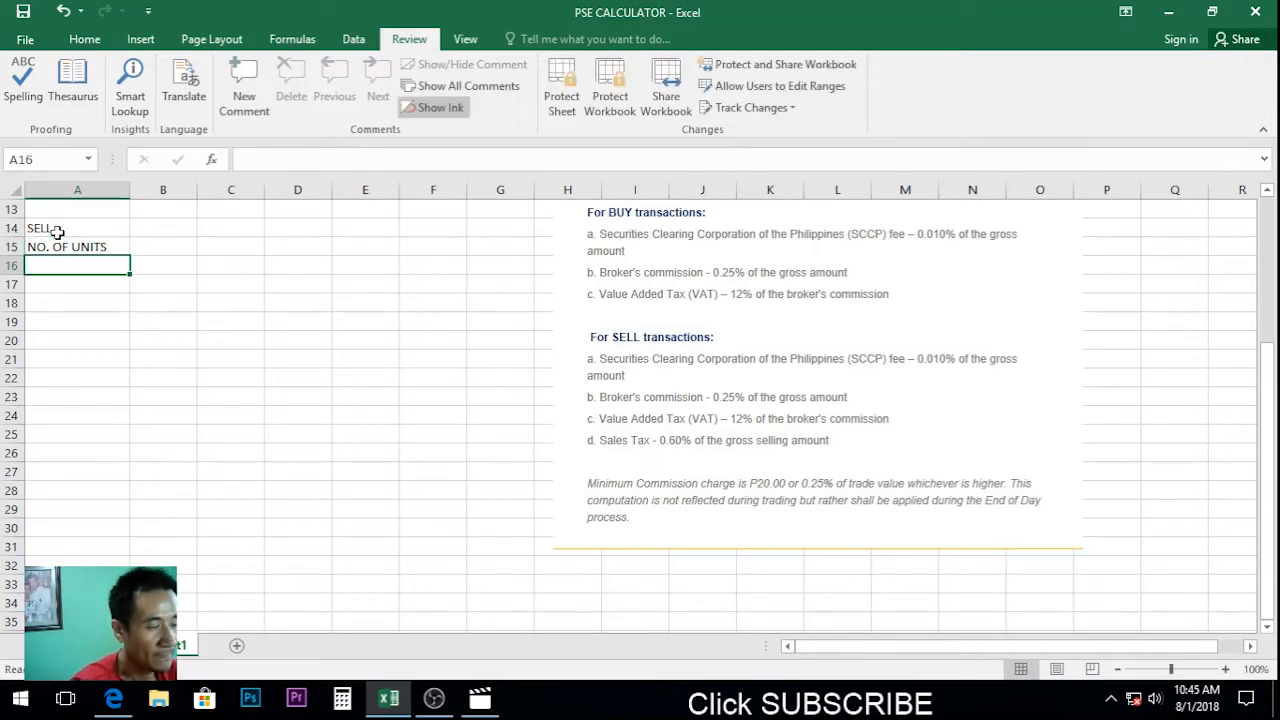
type("PRICE")
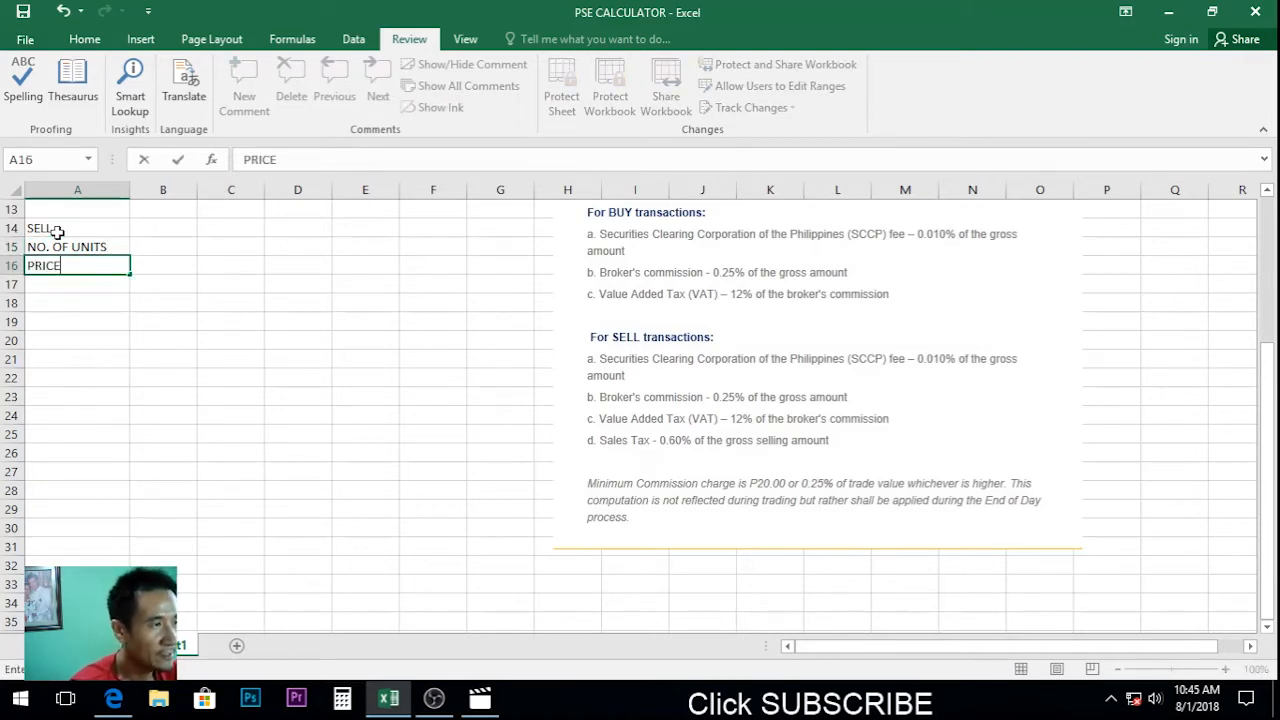
key("Return")
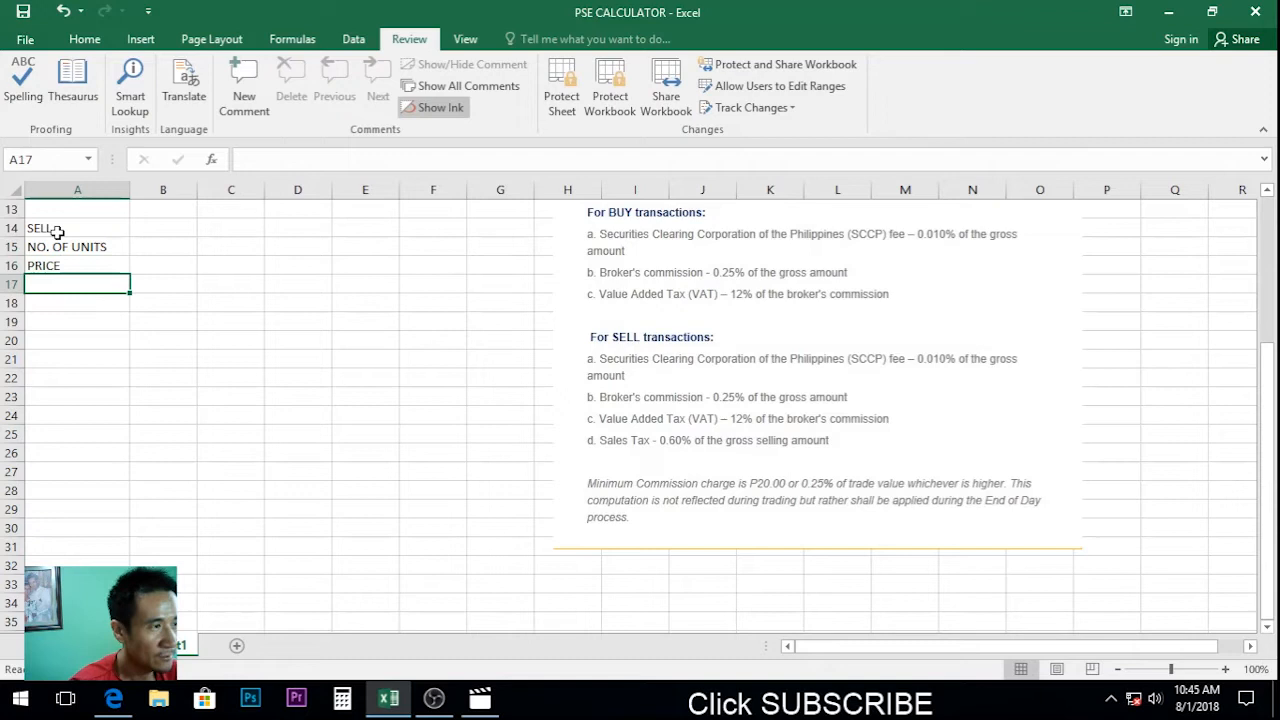
type("NET AMOUNT")
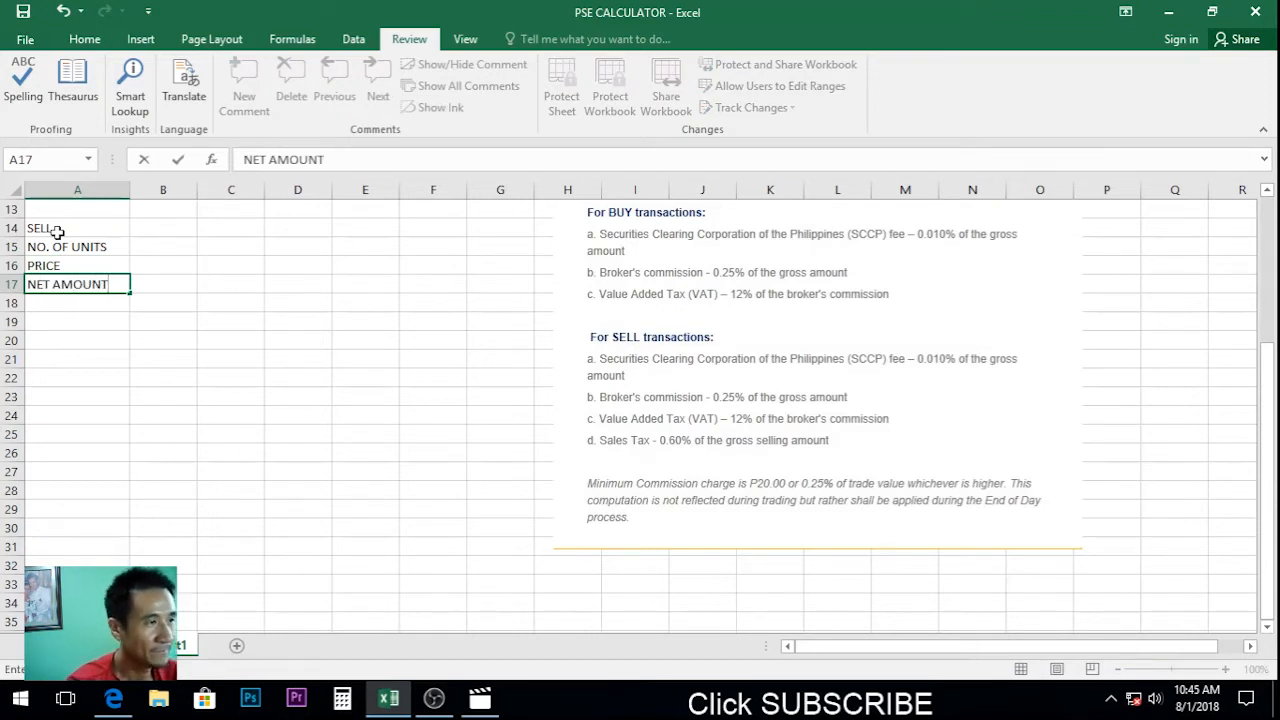
key("Return")
key("Return")
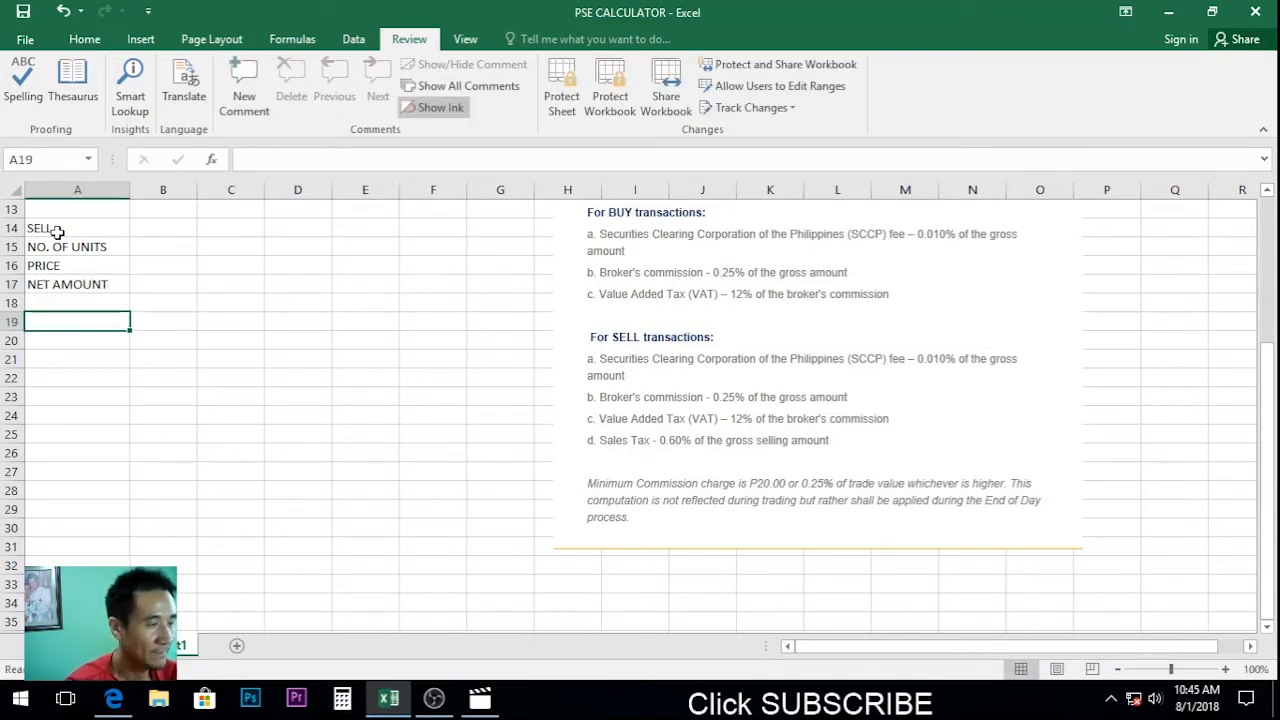
Enter the labels CHARGES, SCCP and COMMISSION in A19 to A21 of the SELL section
type("CHARGES")
key("Return")
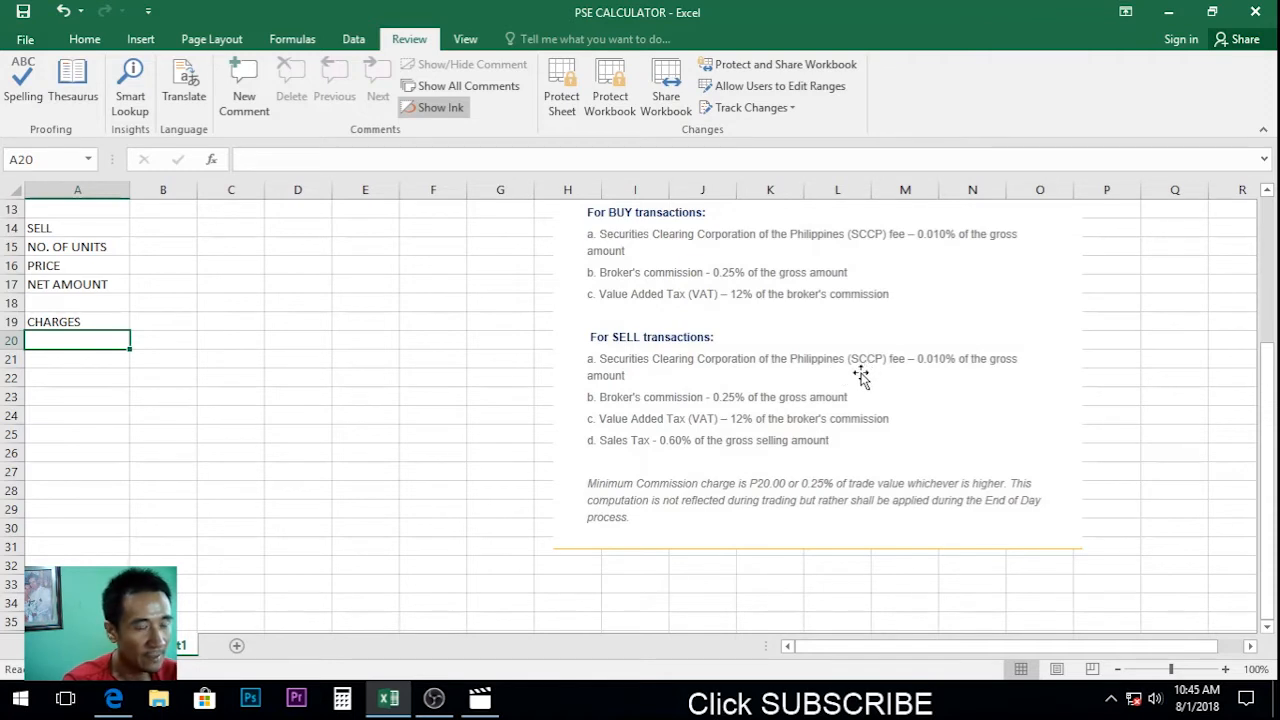
type("SCCP")
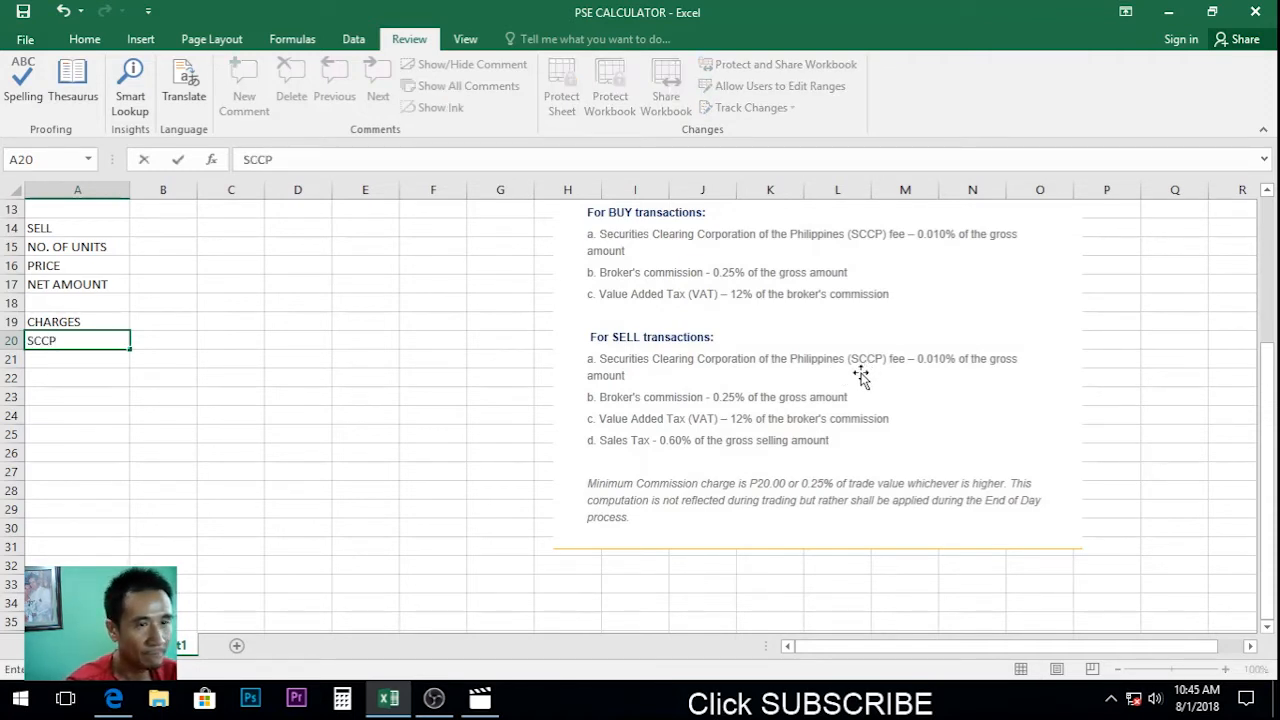
key("Return")
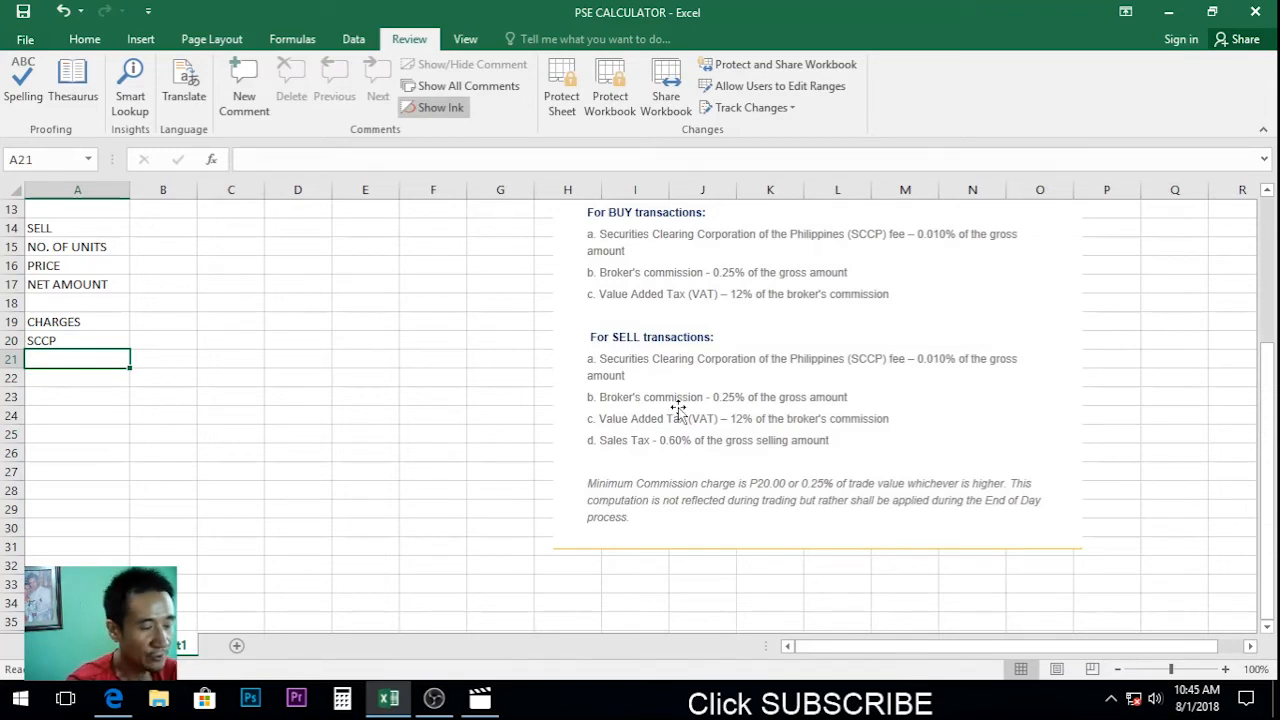
type("COMM")
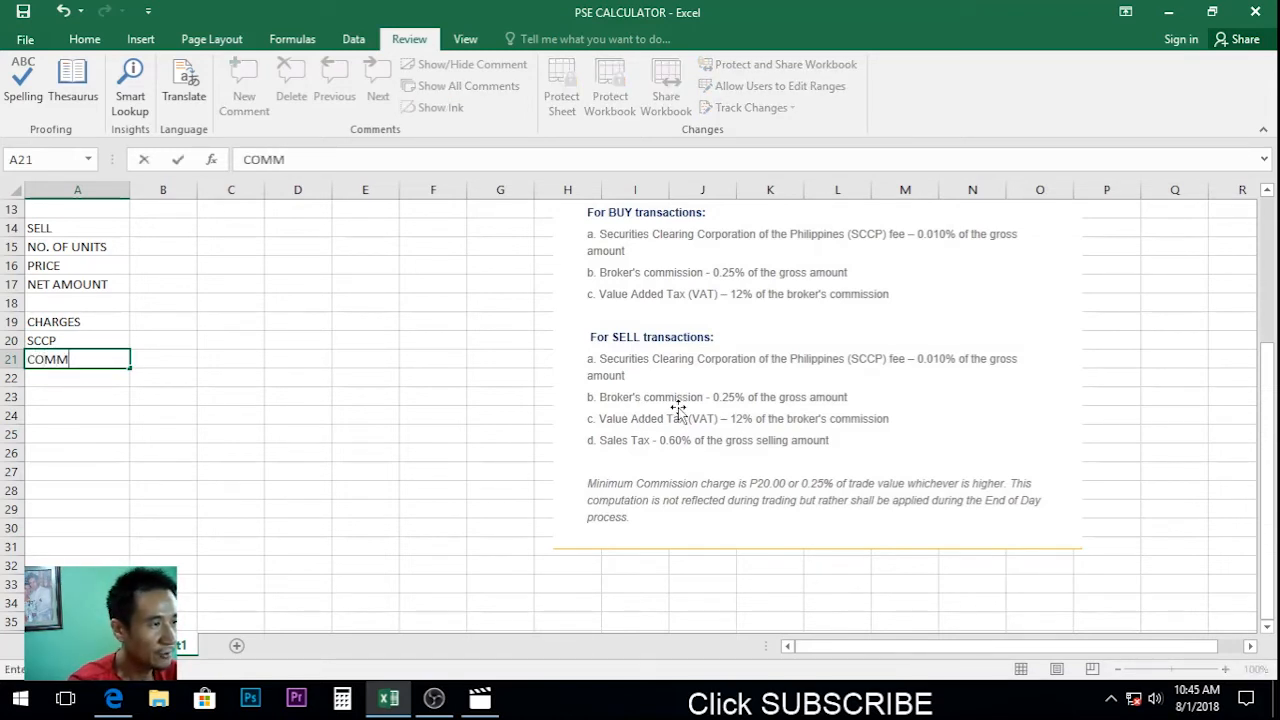
type("ISSION")
key("Return")
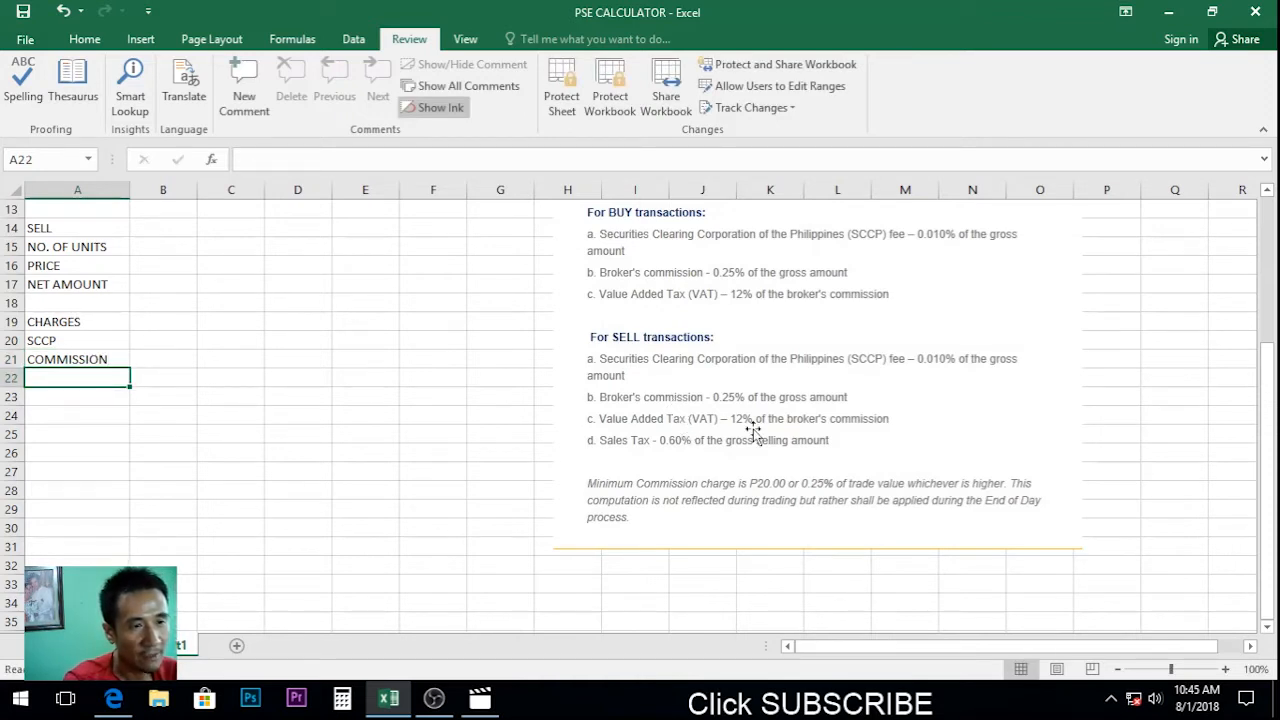
Complete the SELL section's labels with VAT, TAX and GROSS AMT in A22 to A24
type("VA")
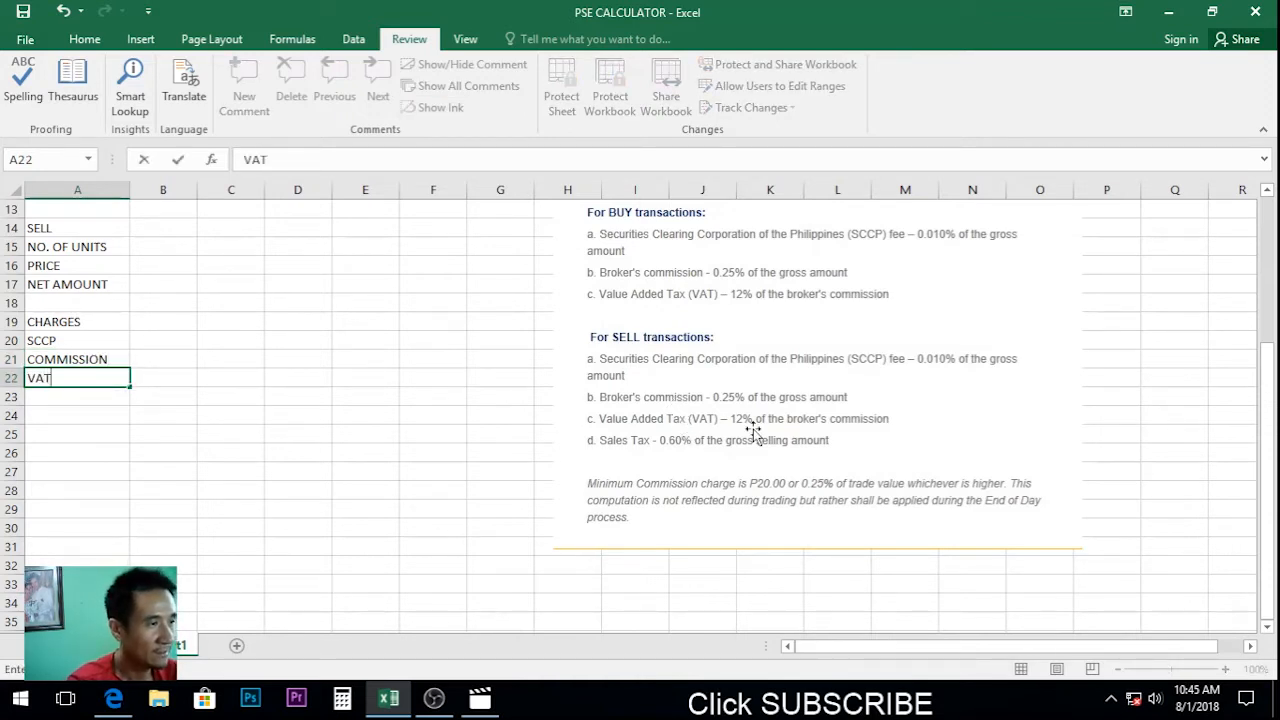
type("T")
key("Return")
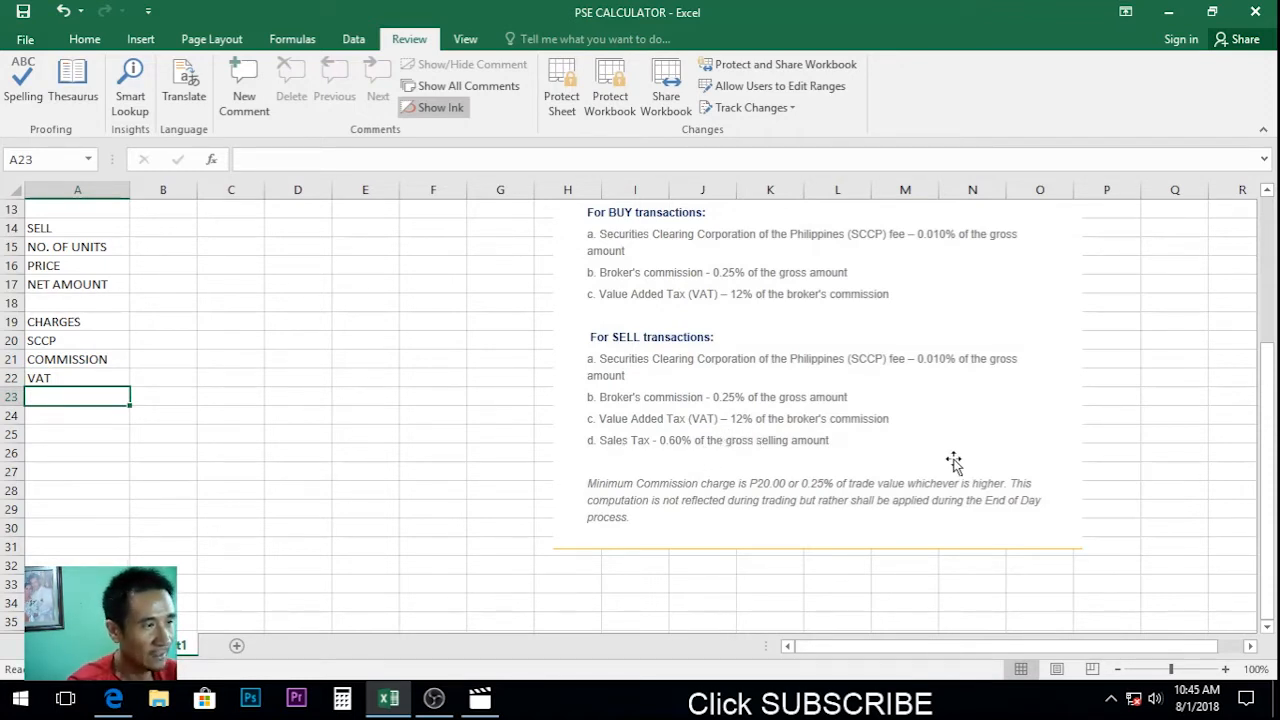
type("TAX")
key("Return")
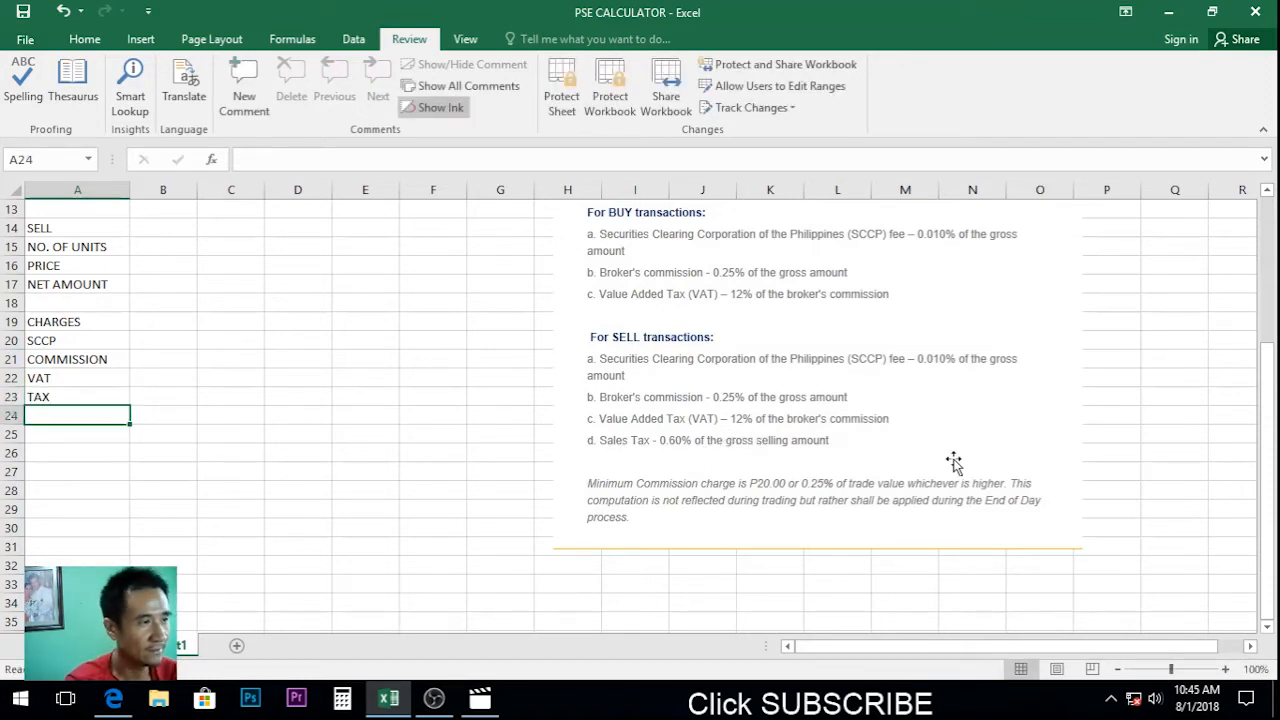
type("GRO")
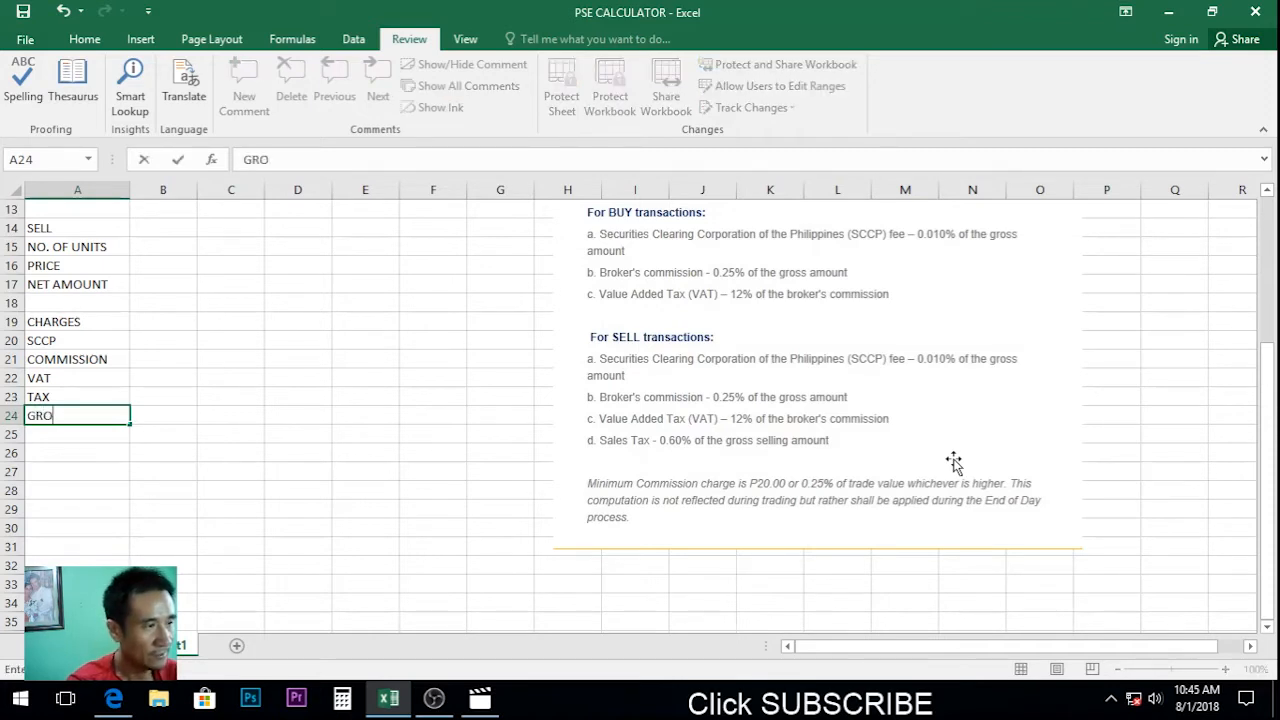
type("SS AMT")
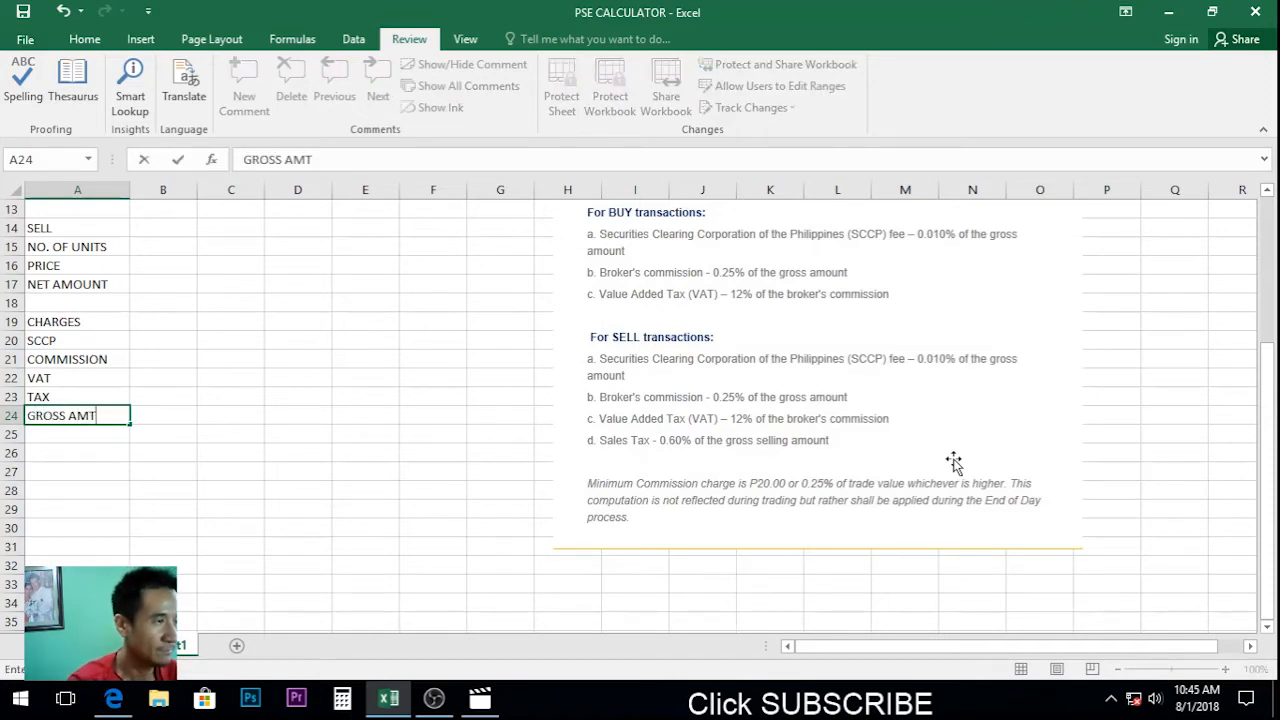
key("Return")
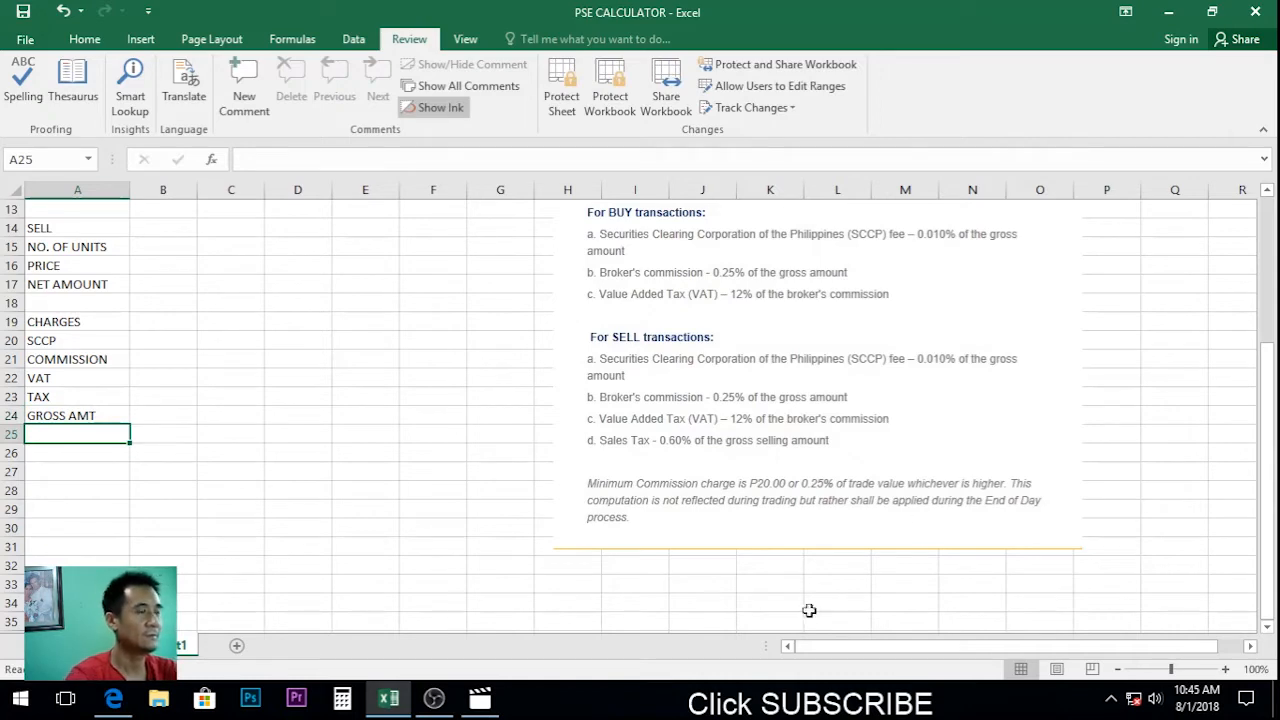
Calculate the SELL section's gross amount in B24 as units times price with the formula =B15*B16
scroll(390, 480, "up", 3)
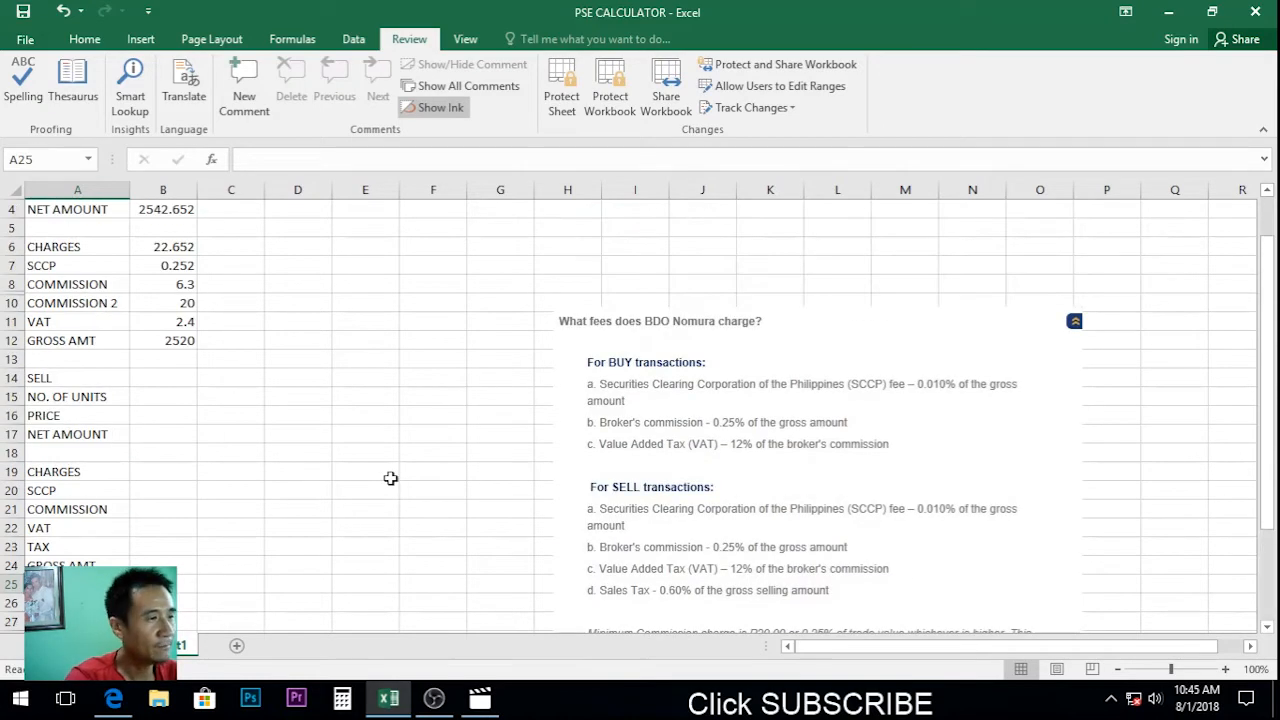
scroll(390, 480, "down", 3)
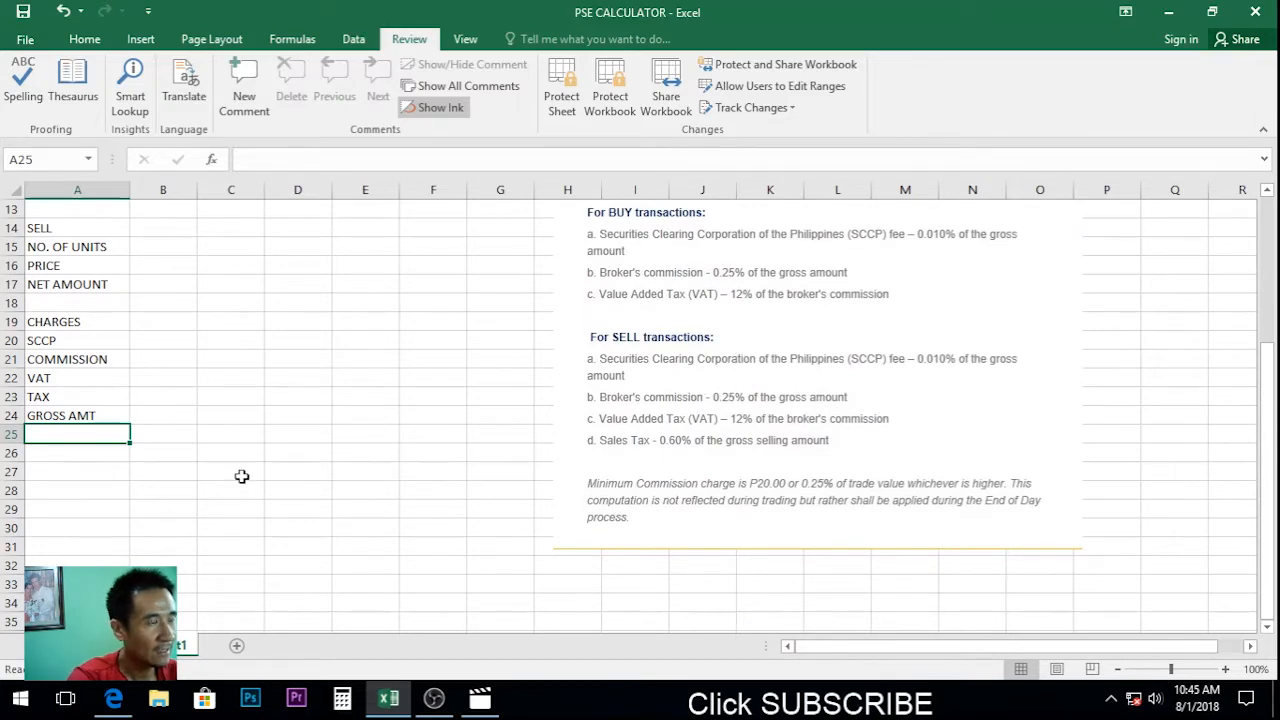
scroll(245, 478, "up", 1)
scroll(247, 479, "down", 1)
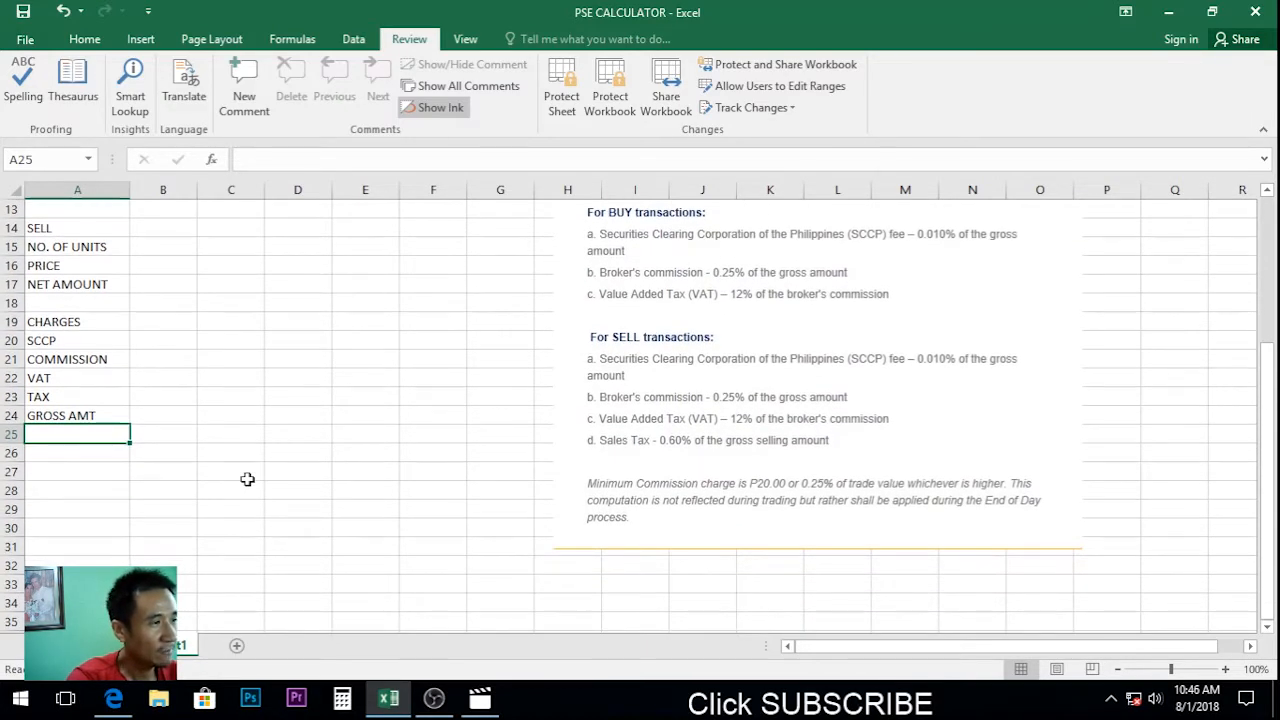
left_click(160, 417)
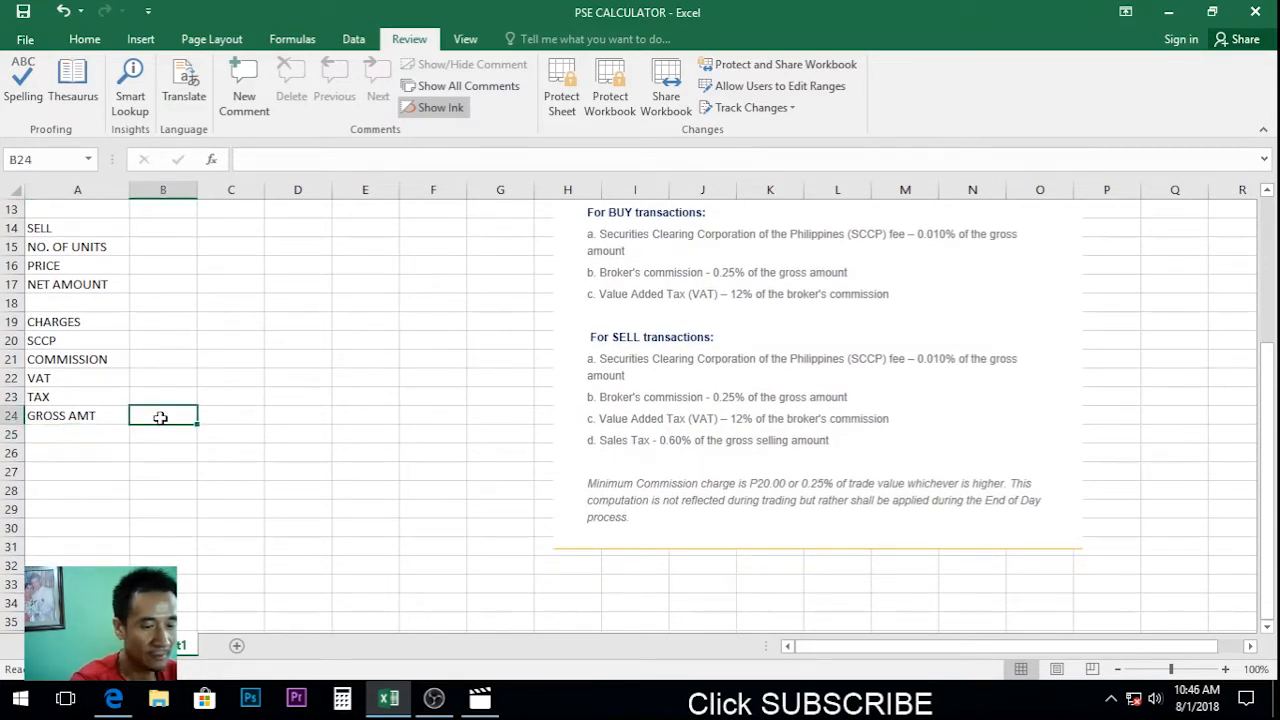
type("=")
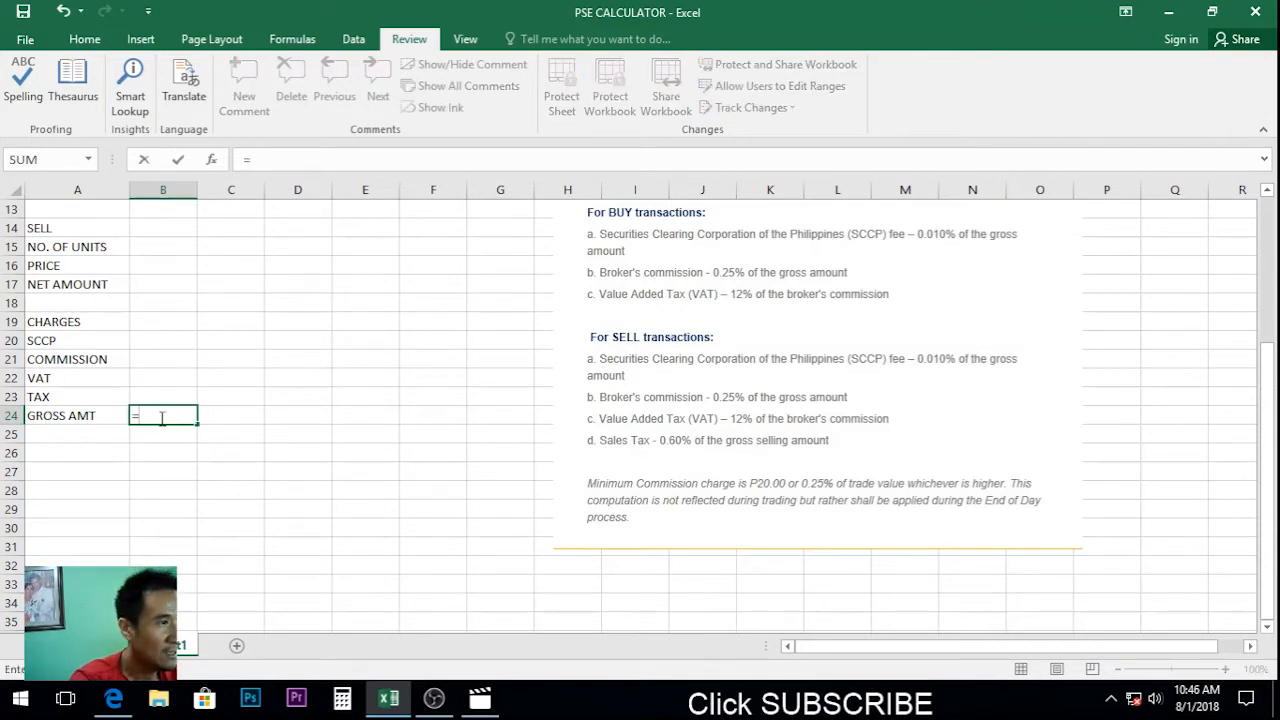
left_click(154, 247)
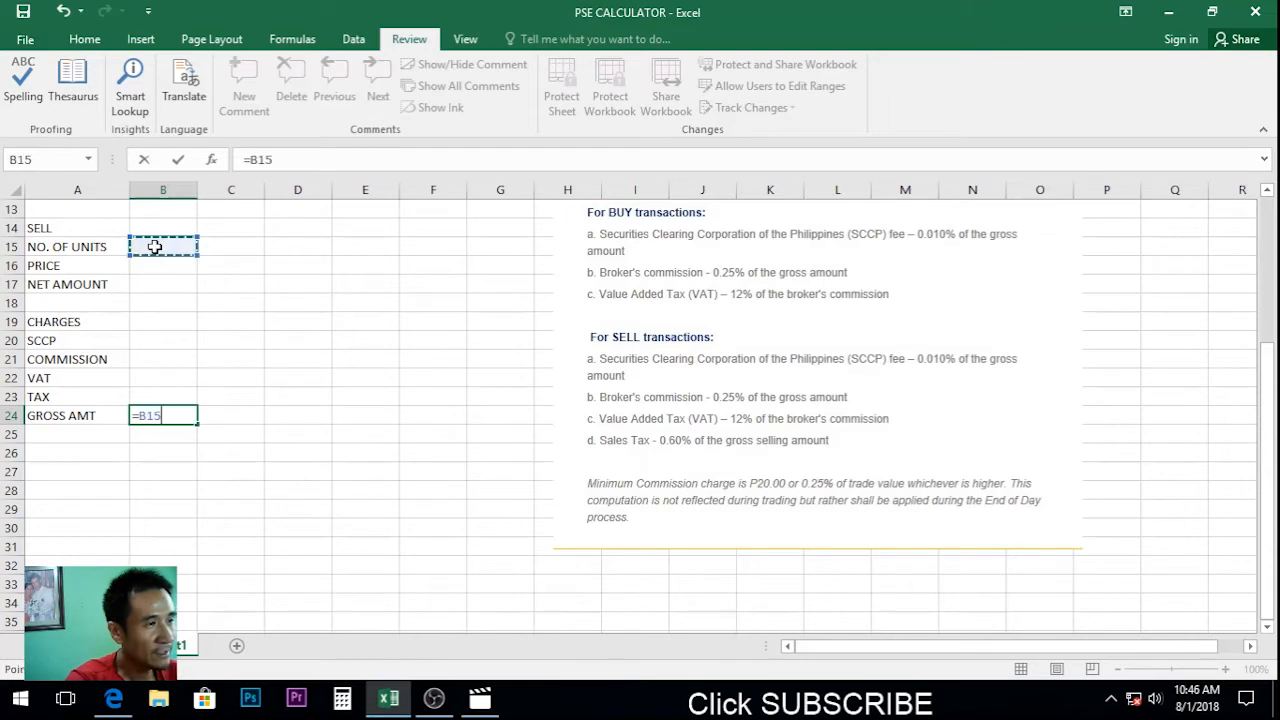
type("*")
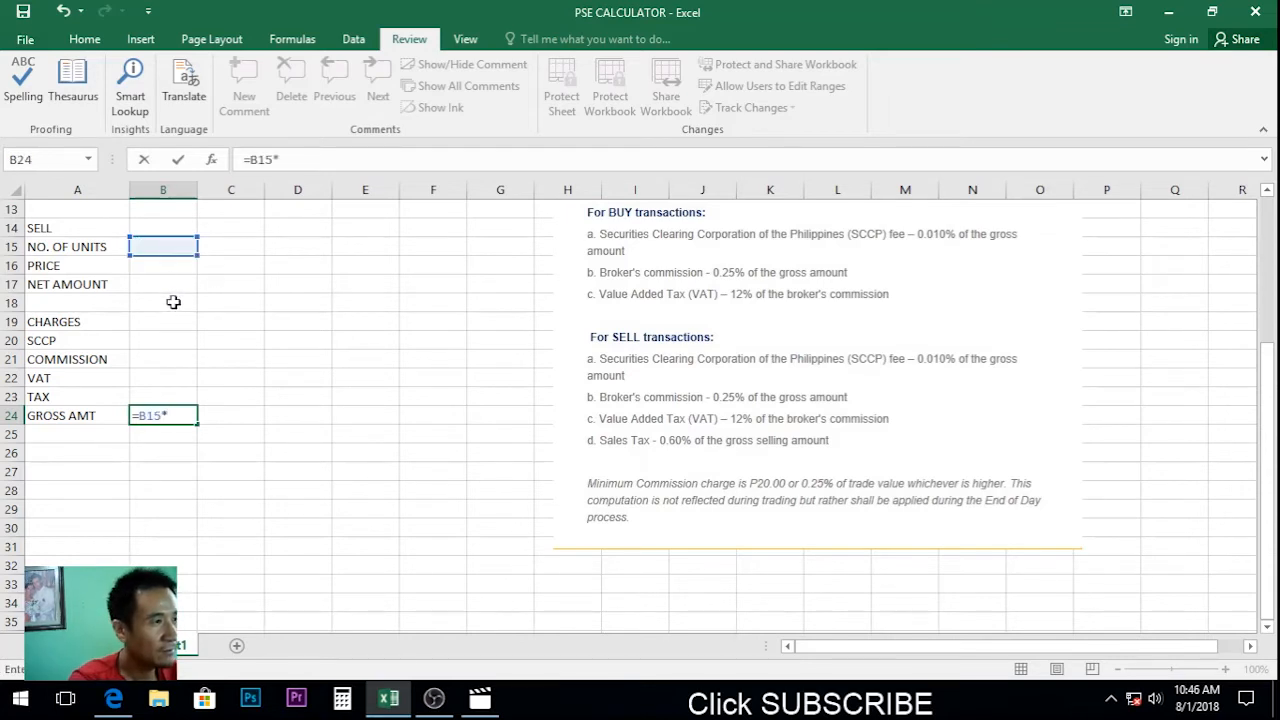
left_click(165, 264)
key("Return")
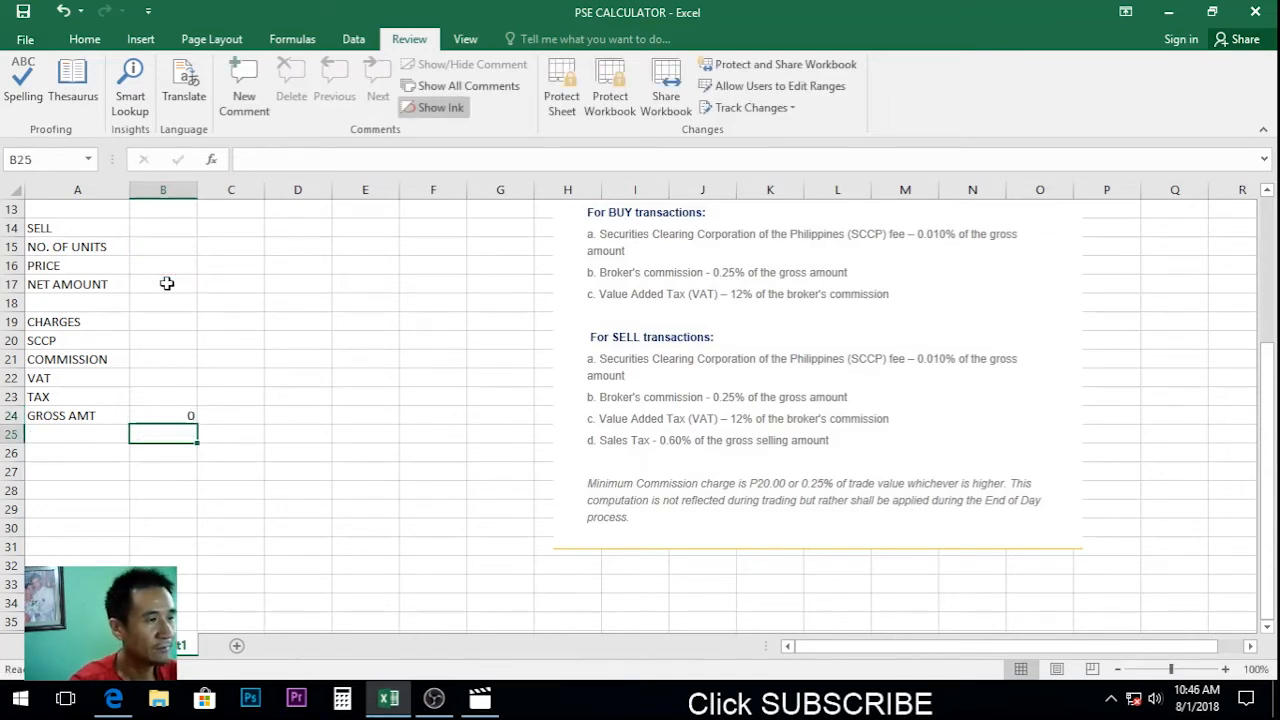
Calculate the SELL section's SCCP fee in B20 as 0.010% of the gross amount with the formula =0.010%*B24
key("Up")
key("Up")
key("Up")
key("Up")
key("Up")
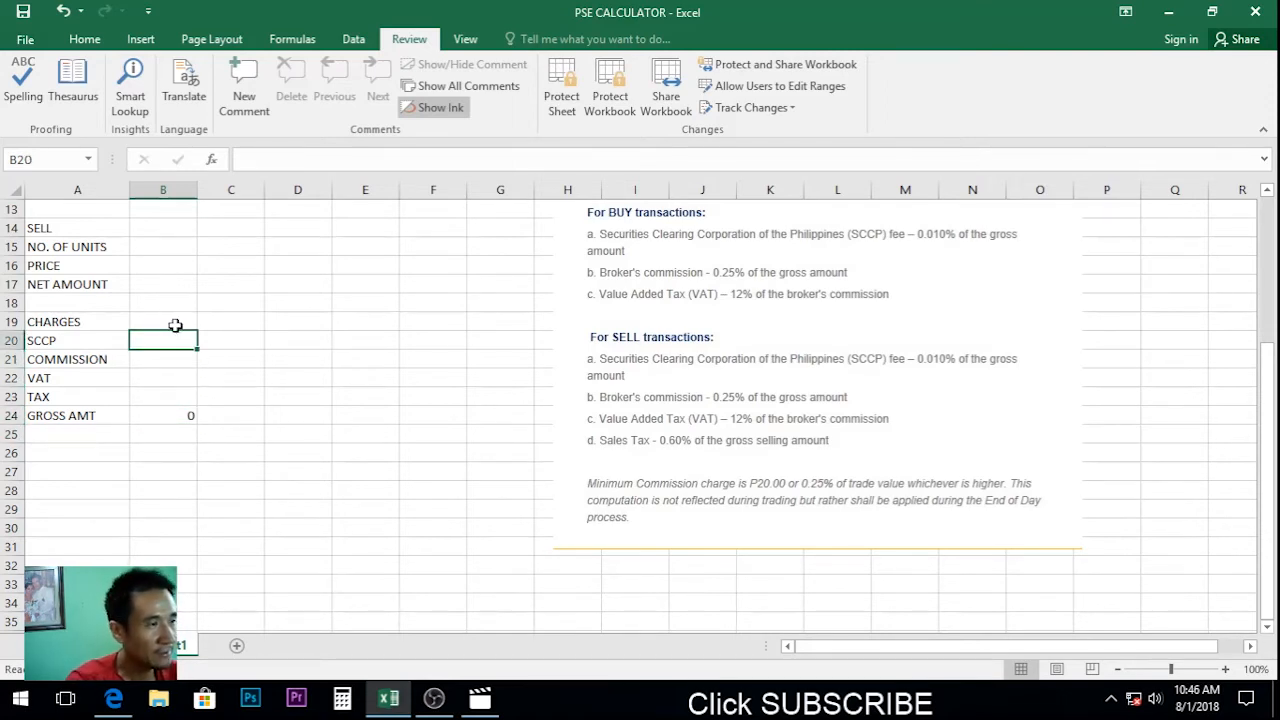
type("=")
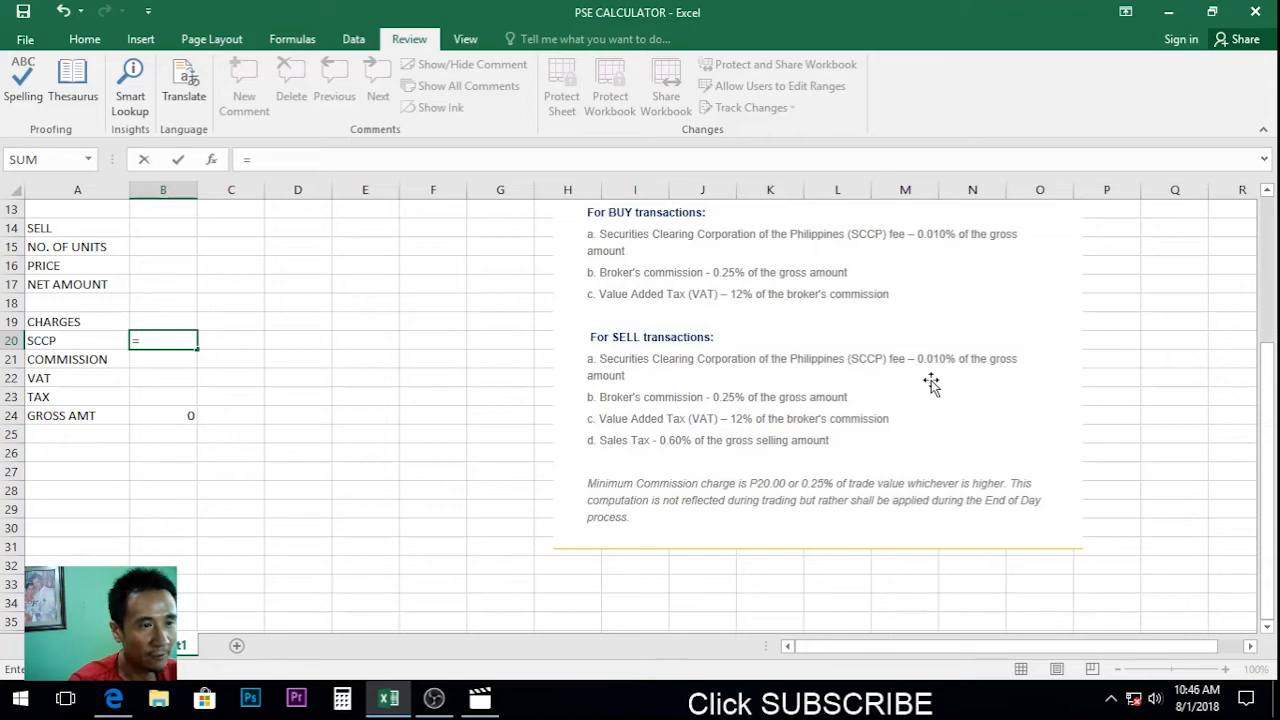
type("0.01")
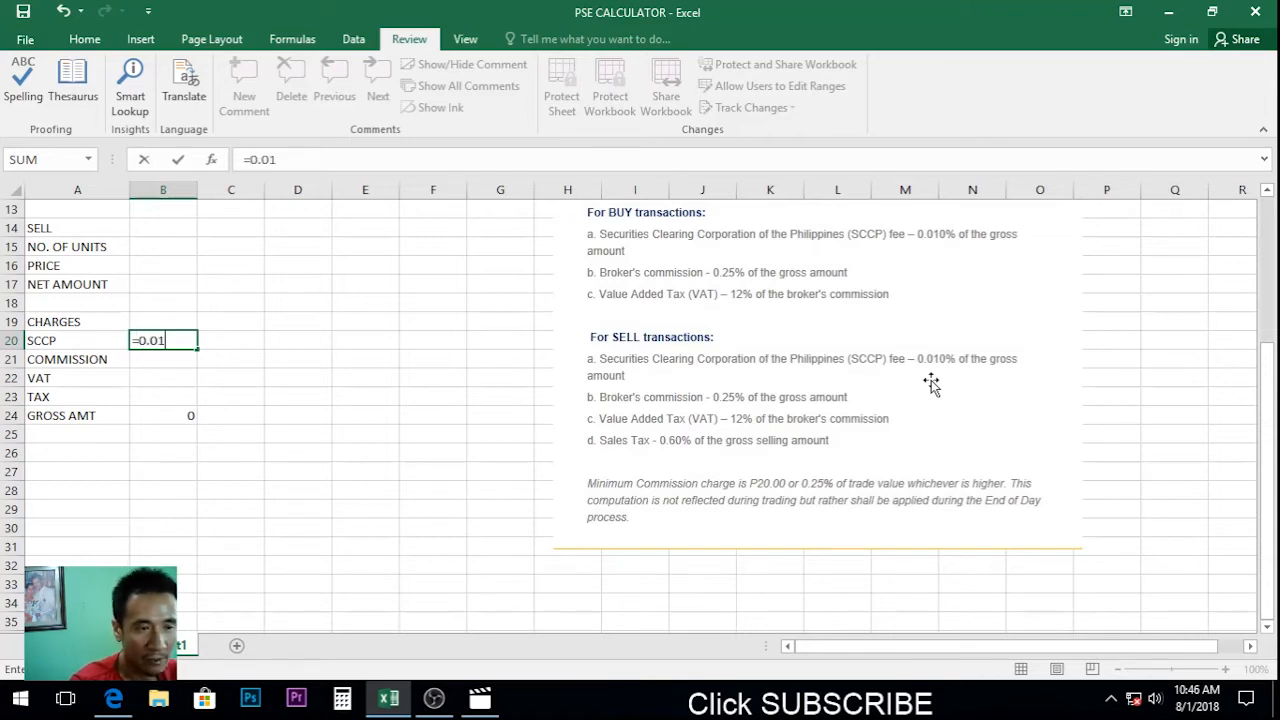
type("0%")
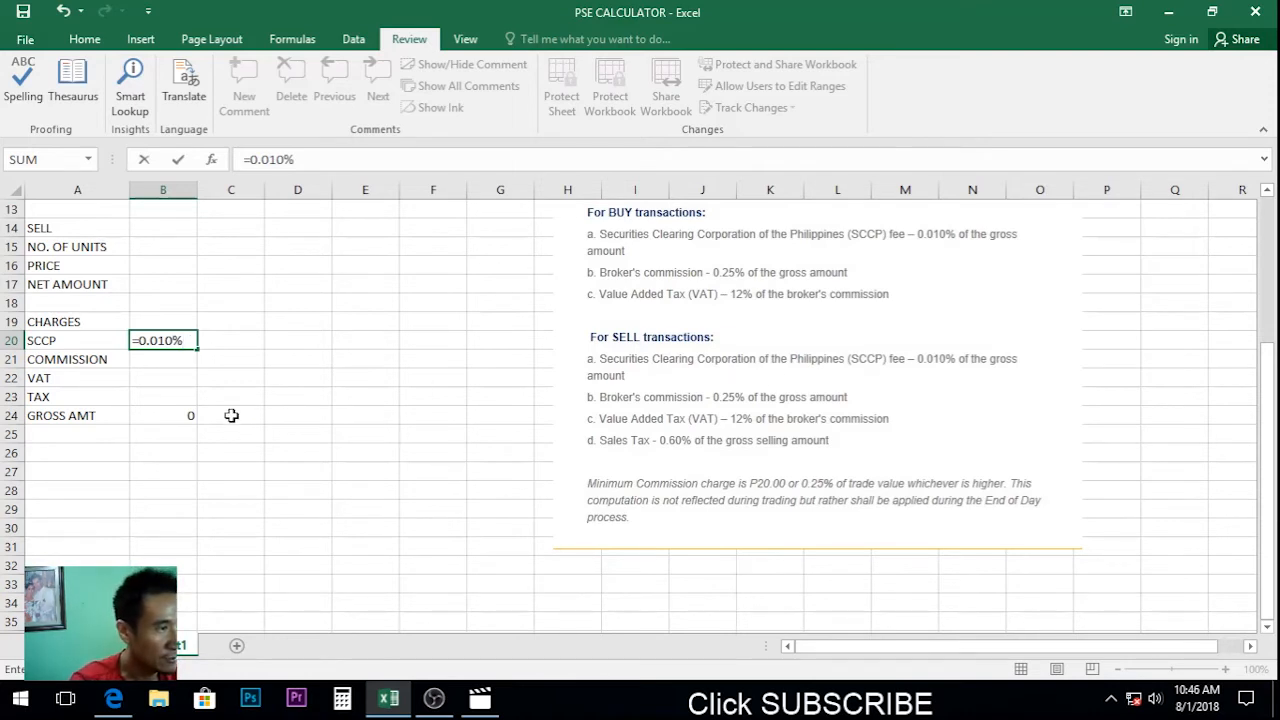
type("*")
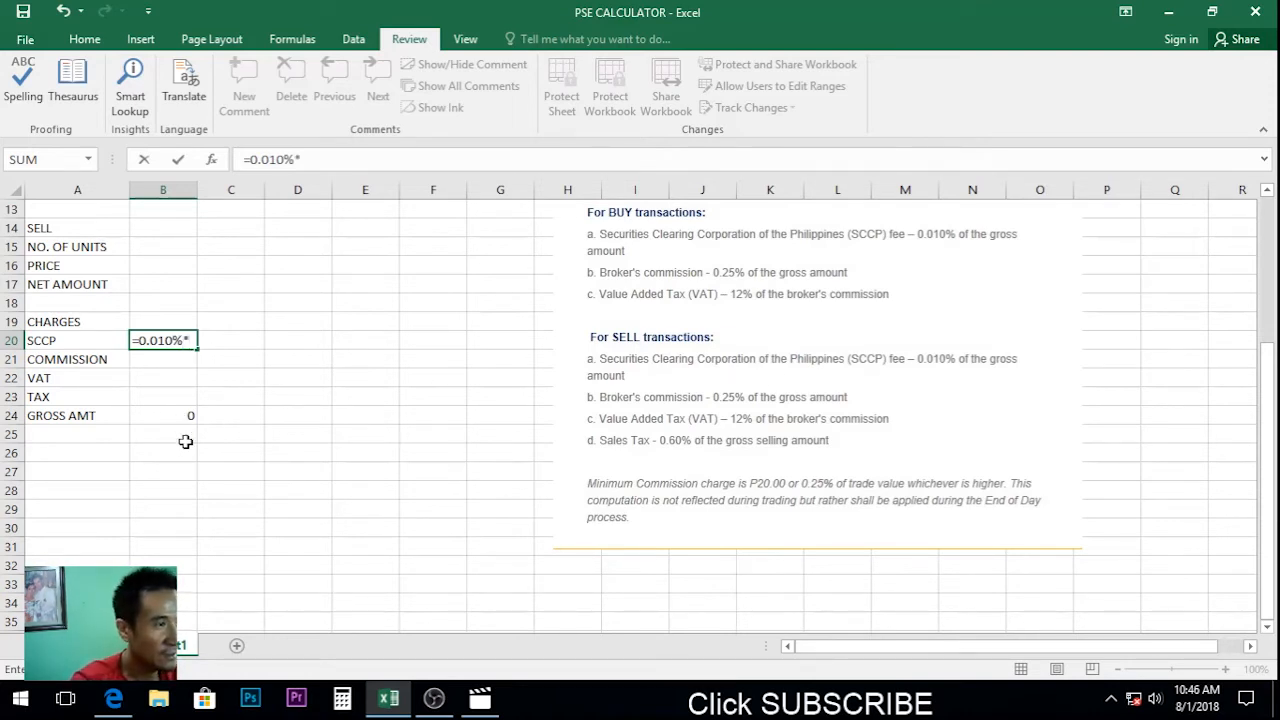
left_click(182, 426)
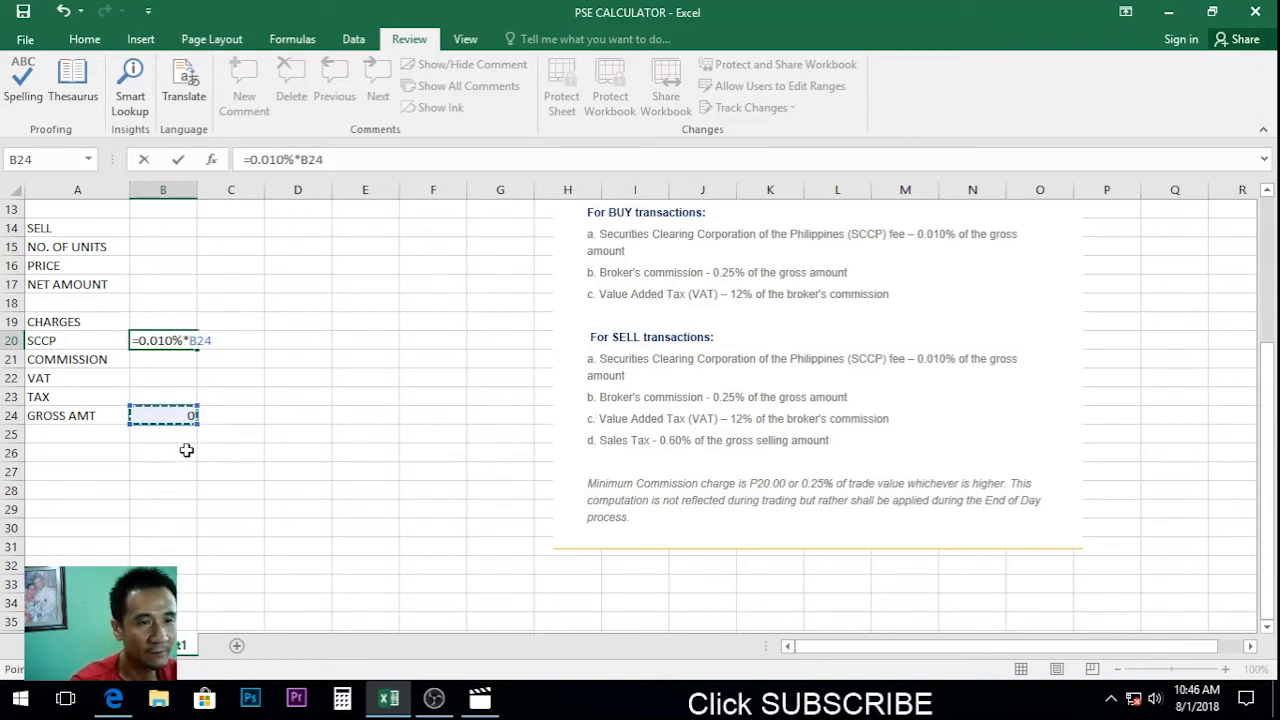
key("Return")
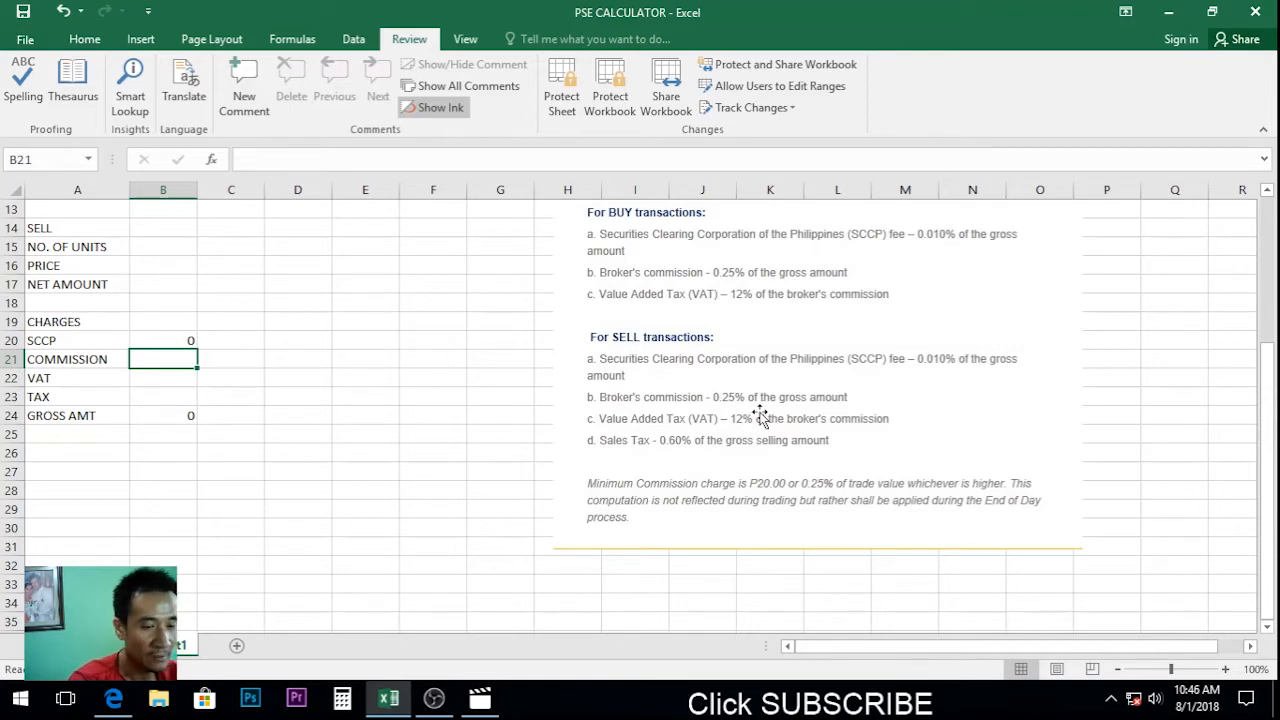
Calculate the SELL section's commission in B21 as 0.25% of the gross amount with the formula =0.25%*B24
type("=0.2")
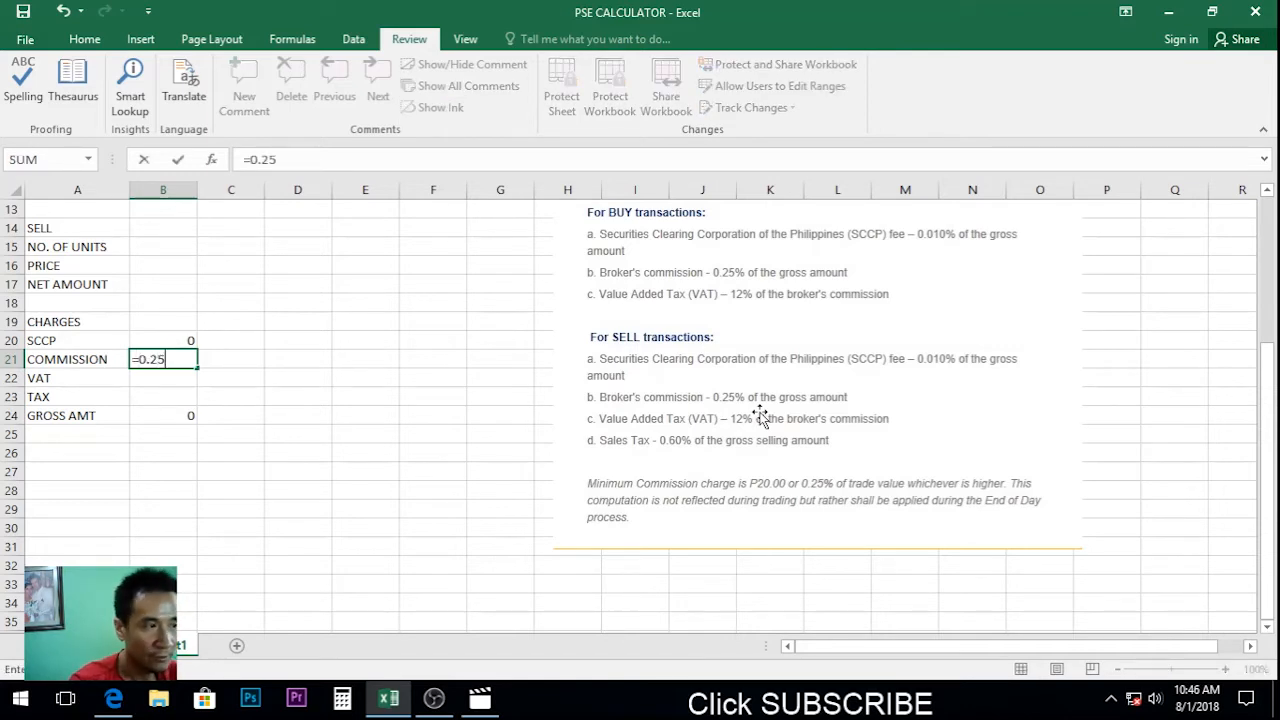
type("5%")
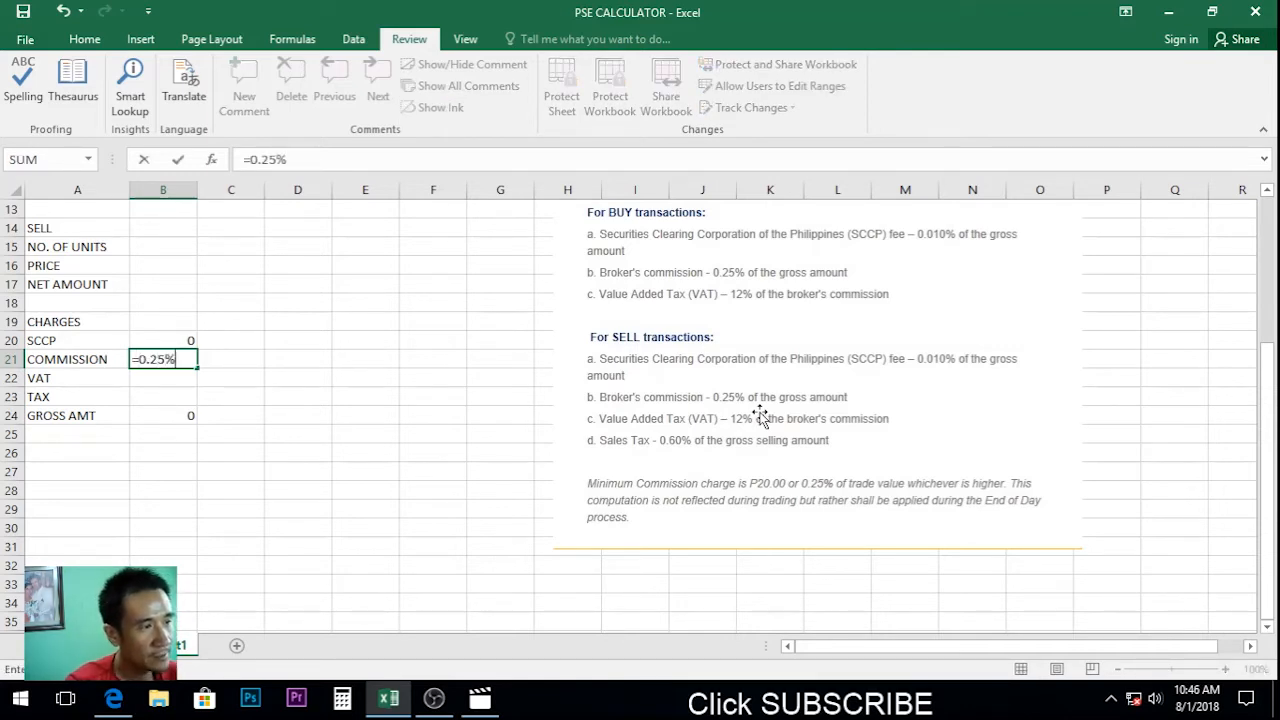
type("*")
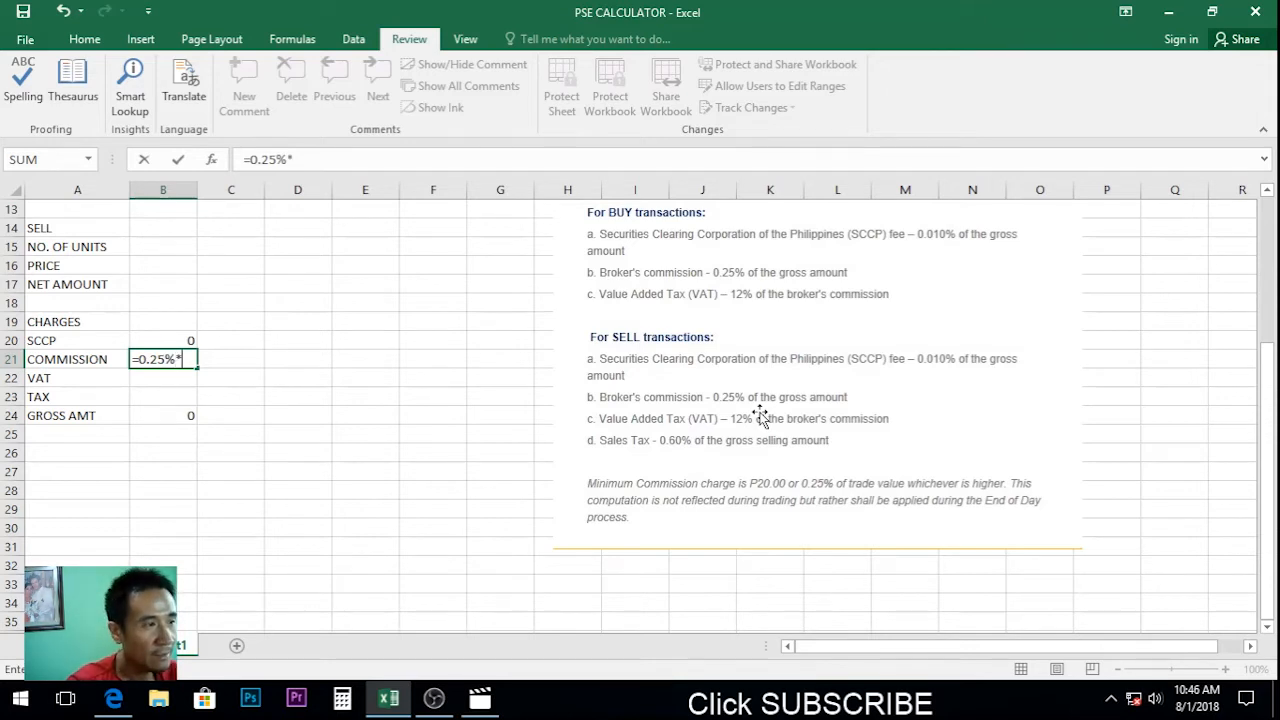
left_click(158, 418)
key("Return")
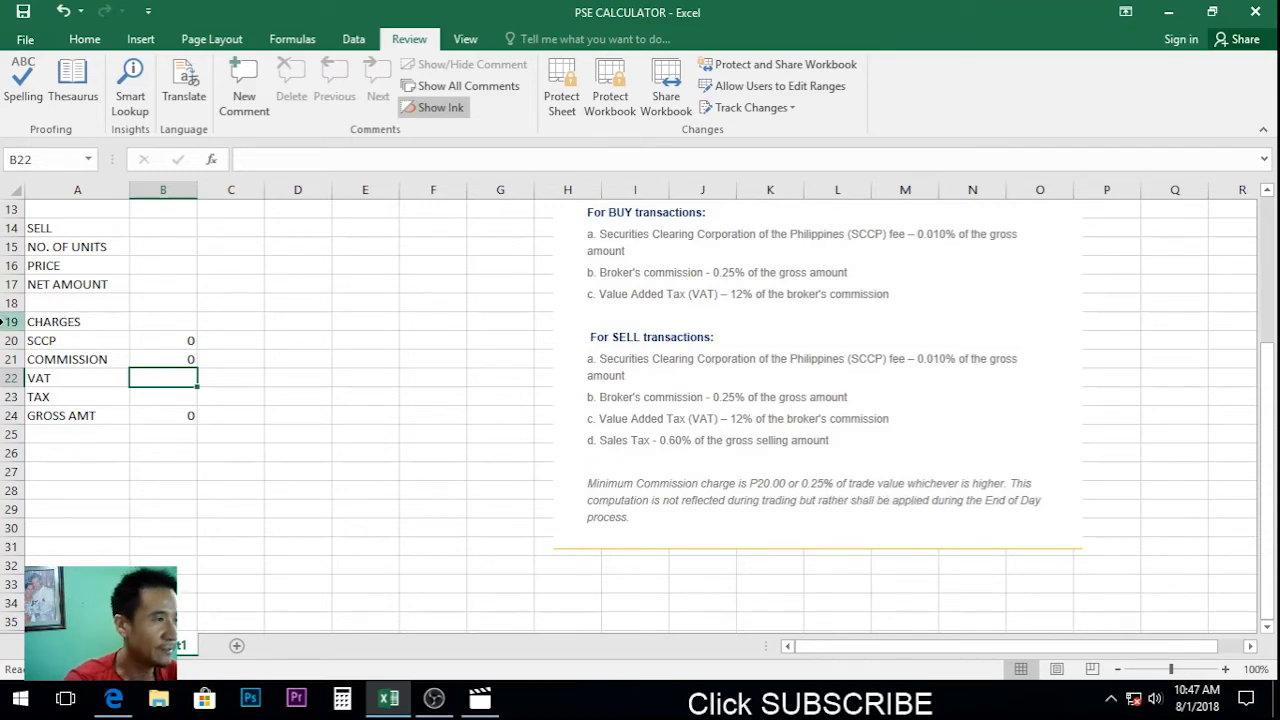
Insert a row above VAT in the SELL section and label it COMMISSION 2 in A22
left_click(8, 378)
right_click(12, 382)
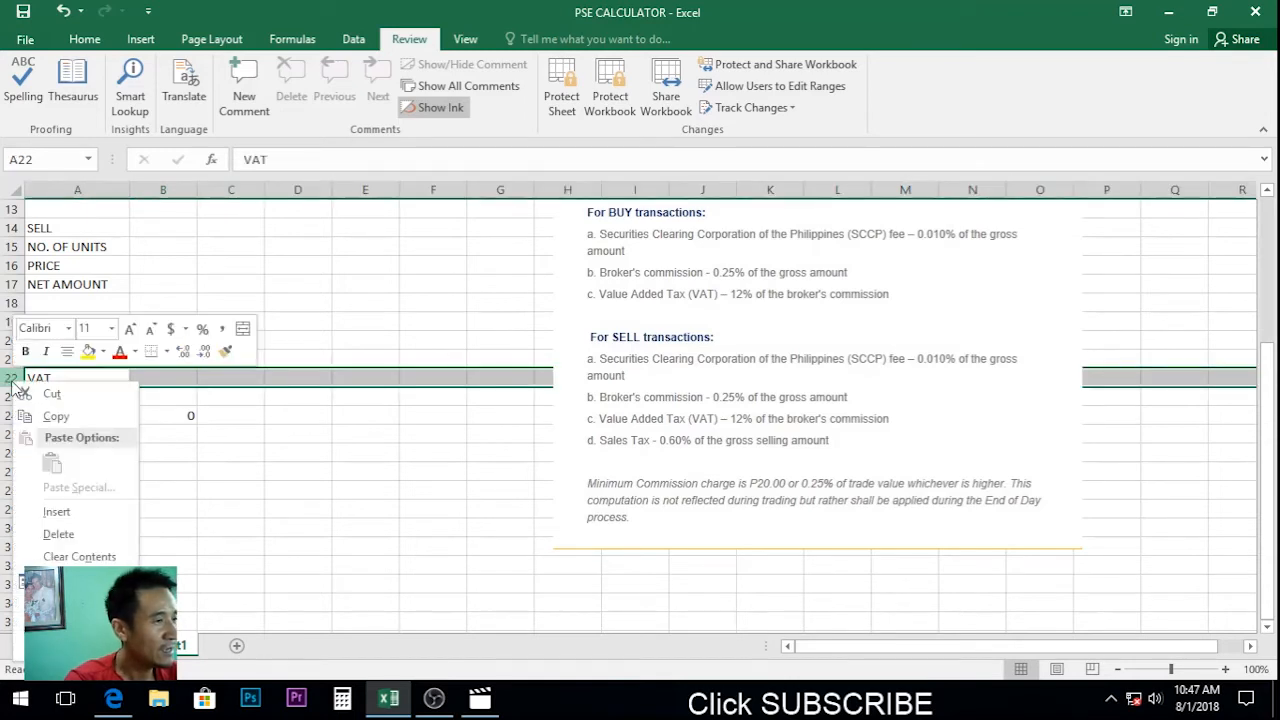
left_click(56, 511)
left_click(67, 378)
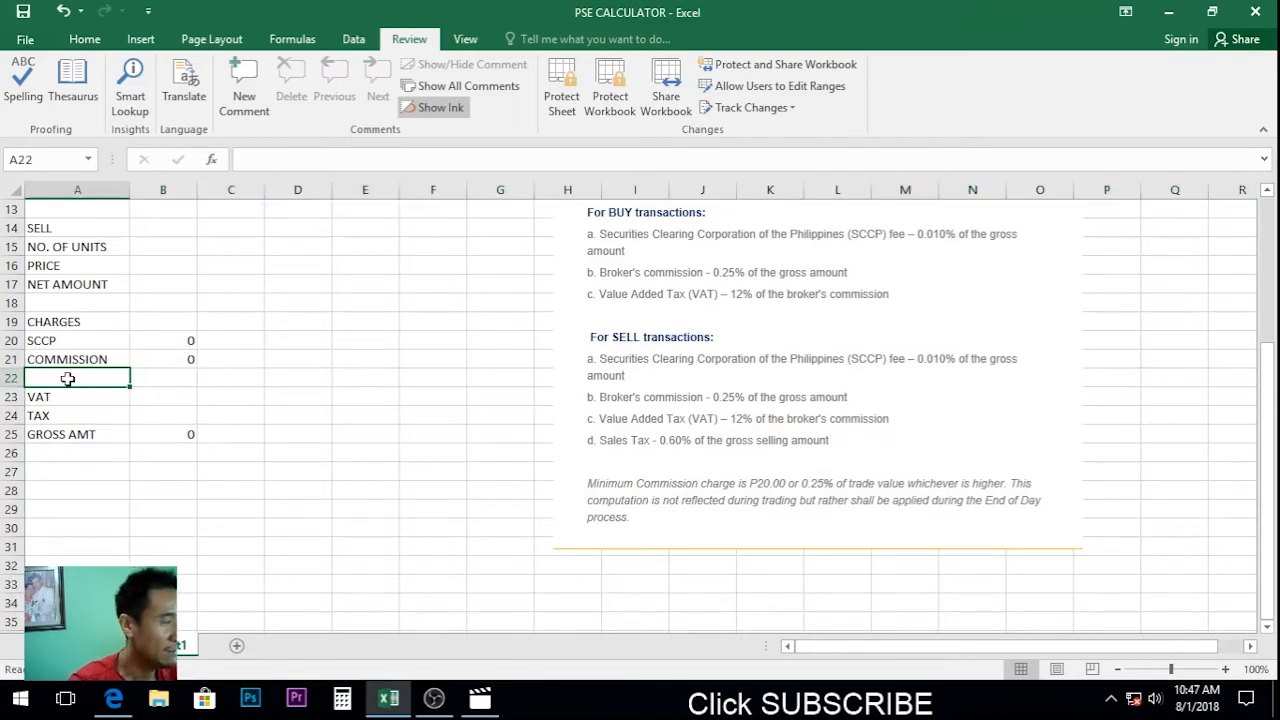
type("COMMI")
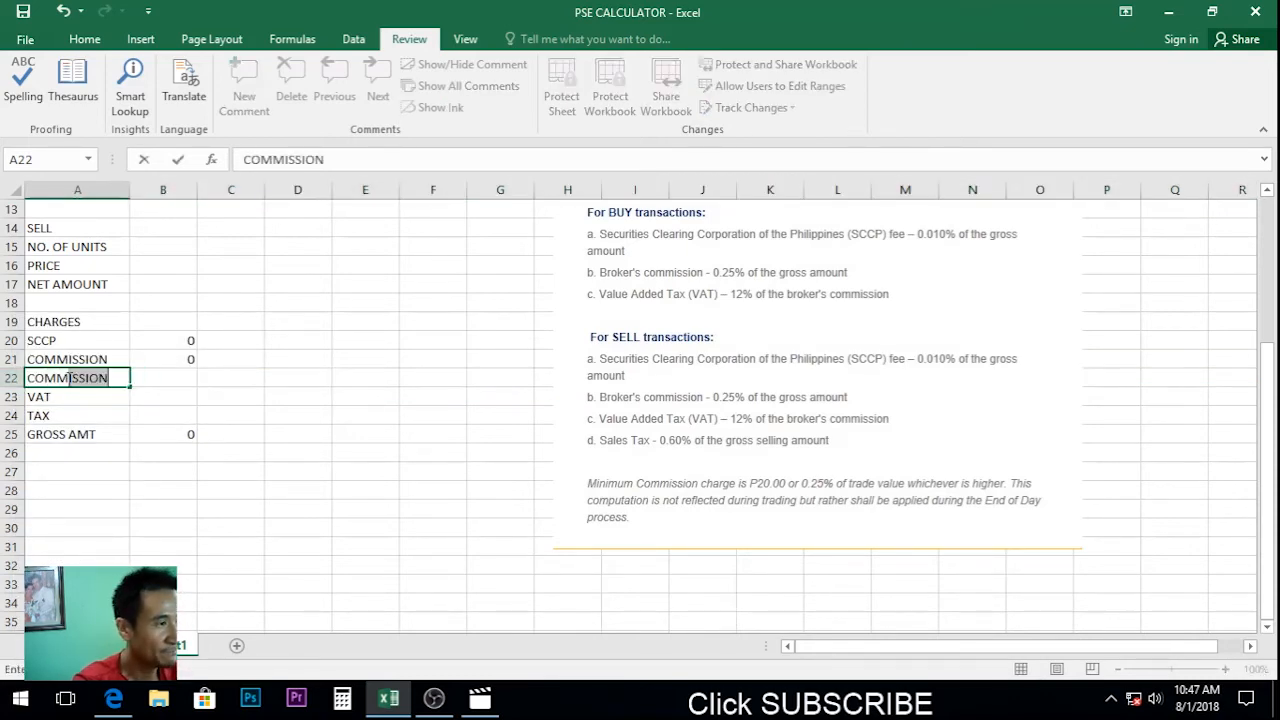
type("SI")
key("BackSpace")
type("S")
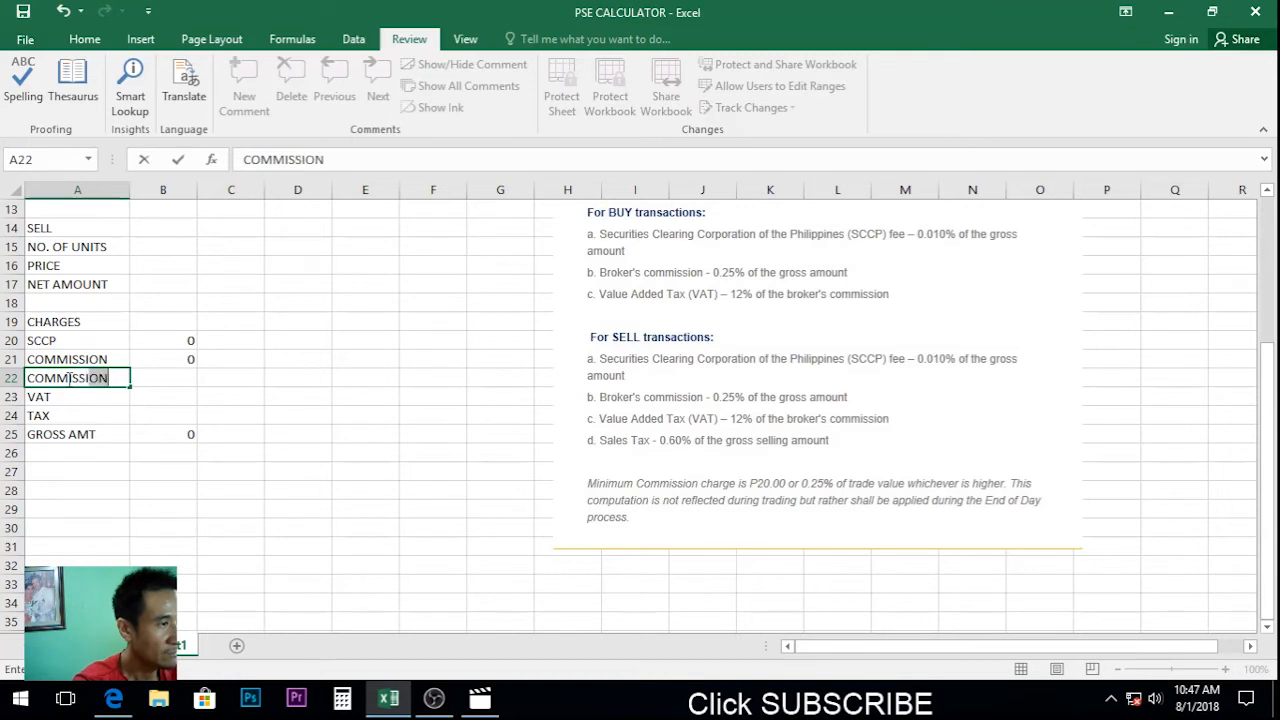
type("ION 2")
key("Return")
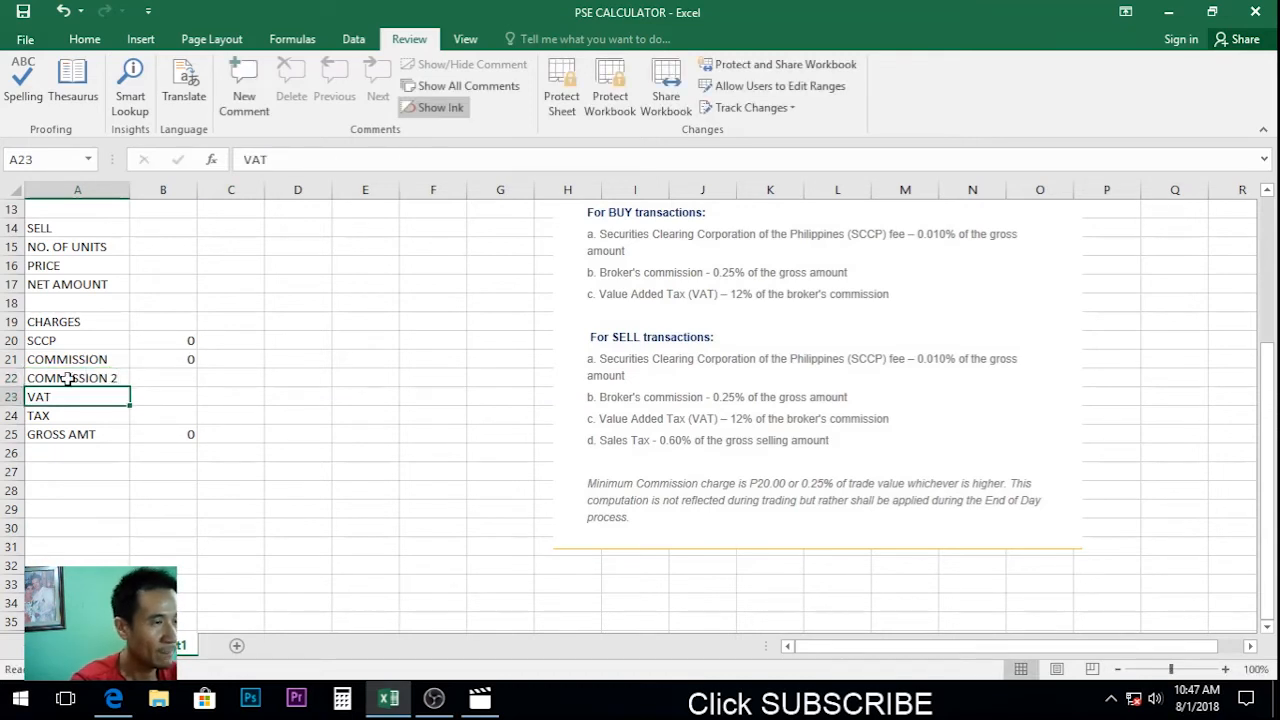
Apply the minimum commission of 20 in B22 with the formula =IF(B21<20,20,B21)
key("Up")
key("Right")
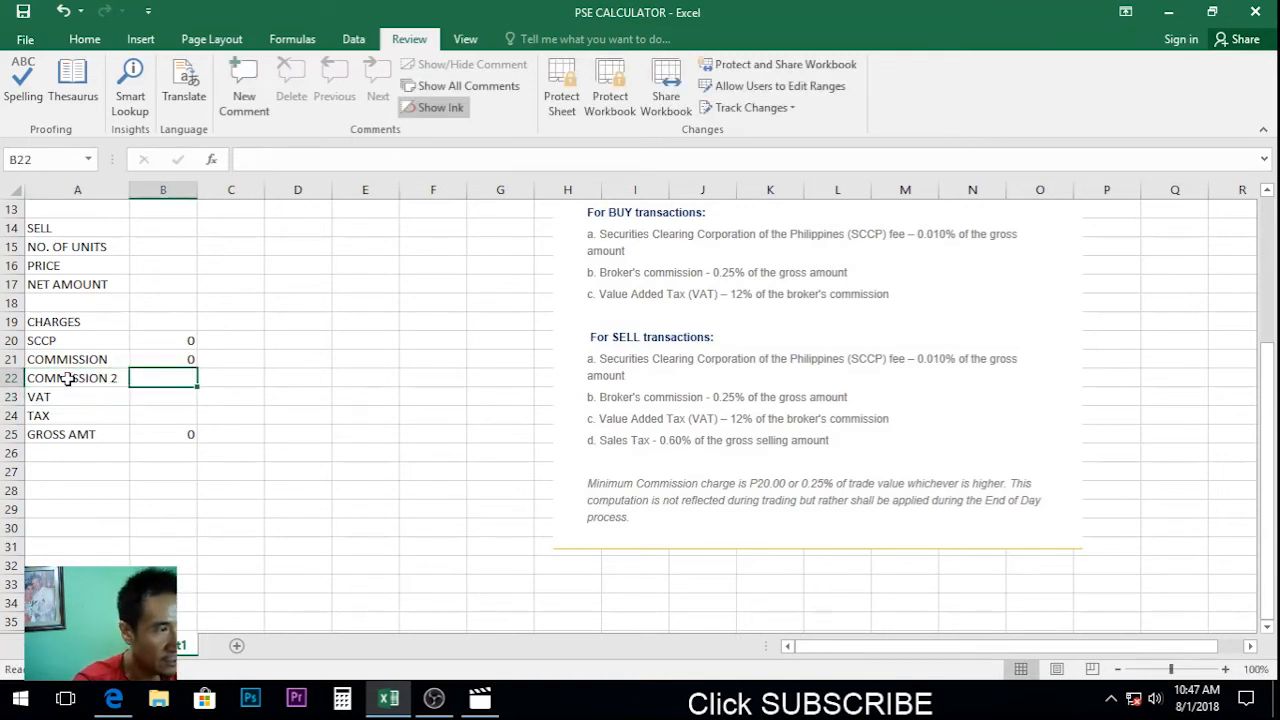
type("=I")
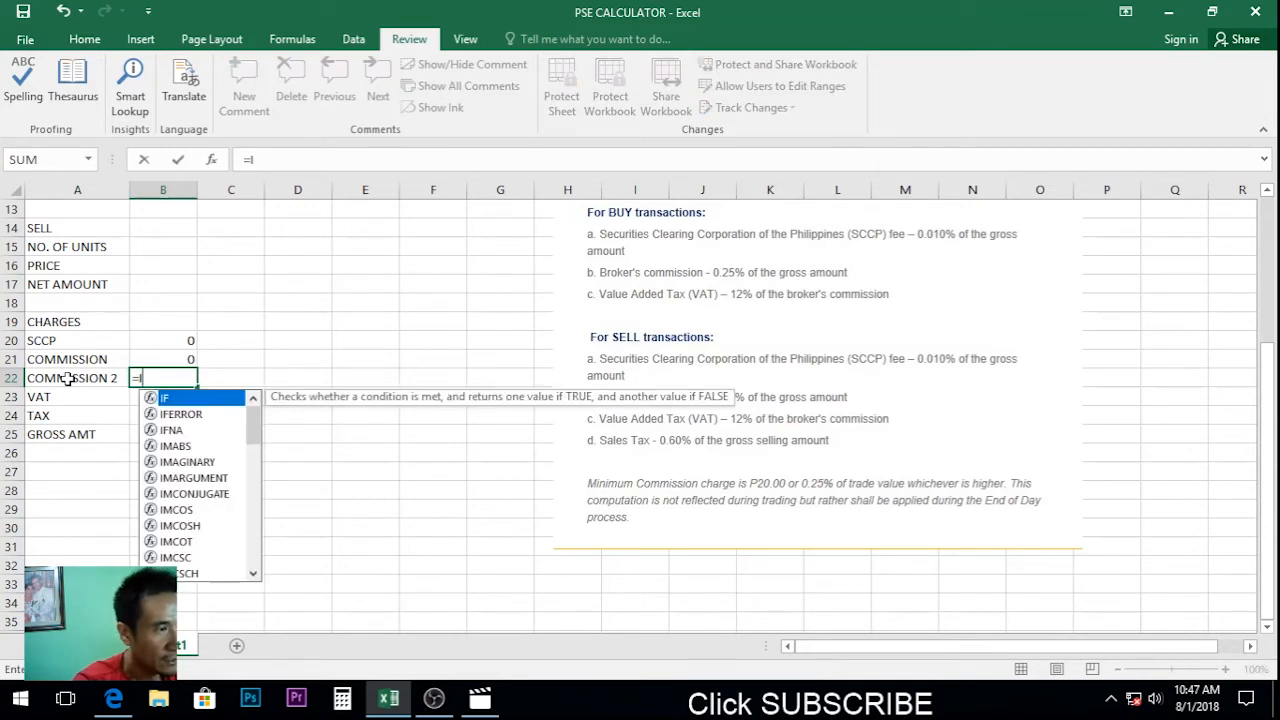
type("F(")
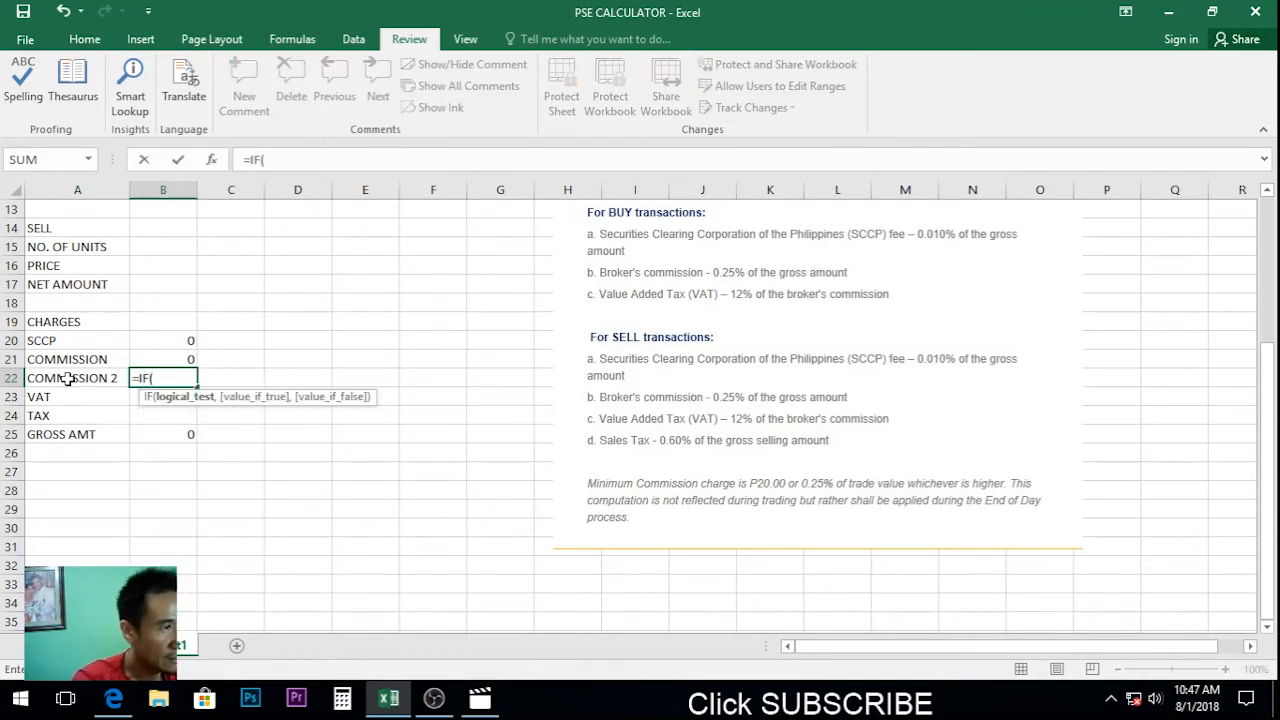
left_click(187, 359)
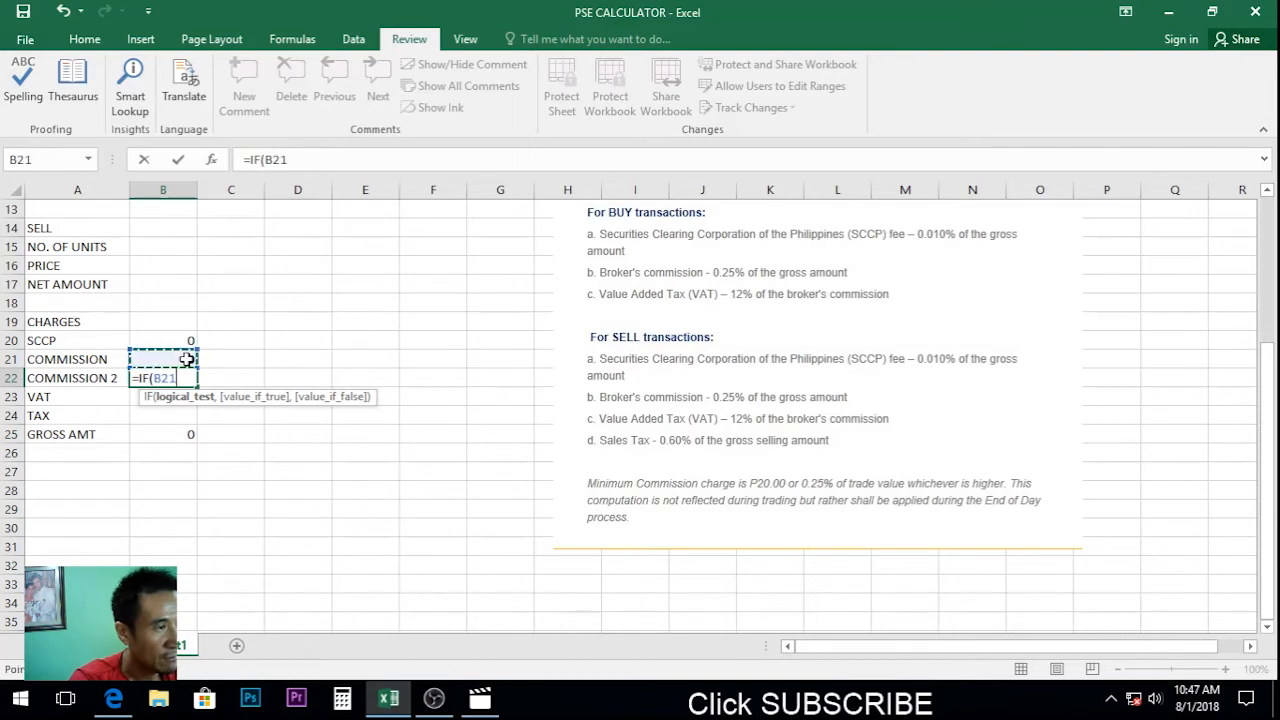
type("<")
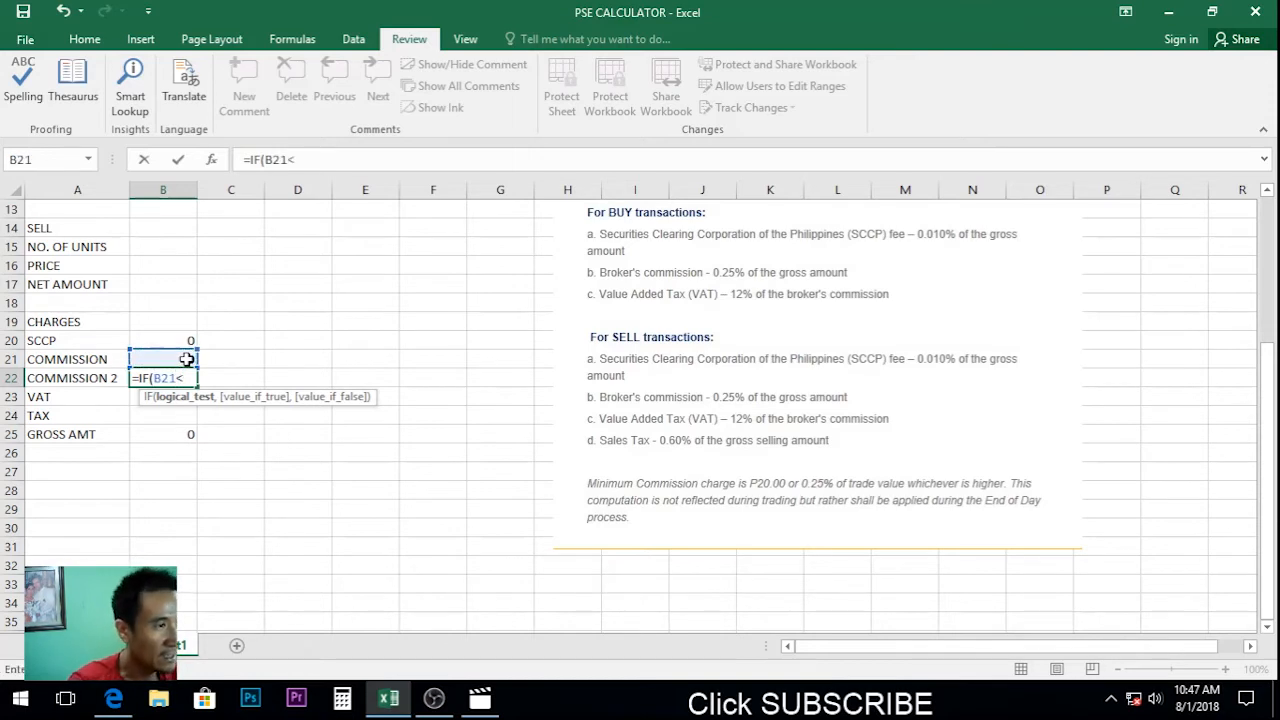
type("20,")
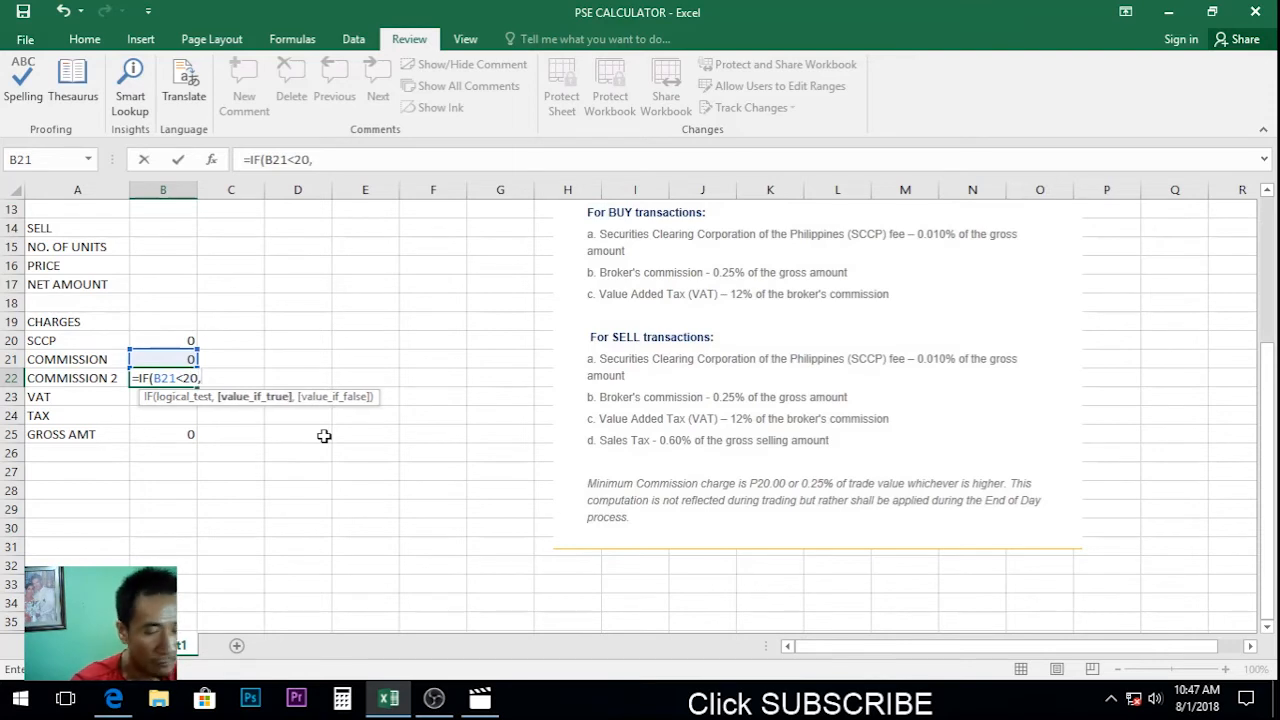
type("20,")
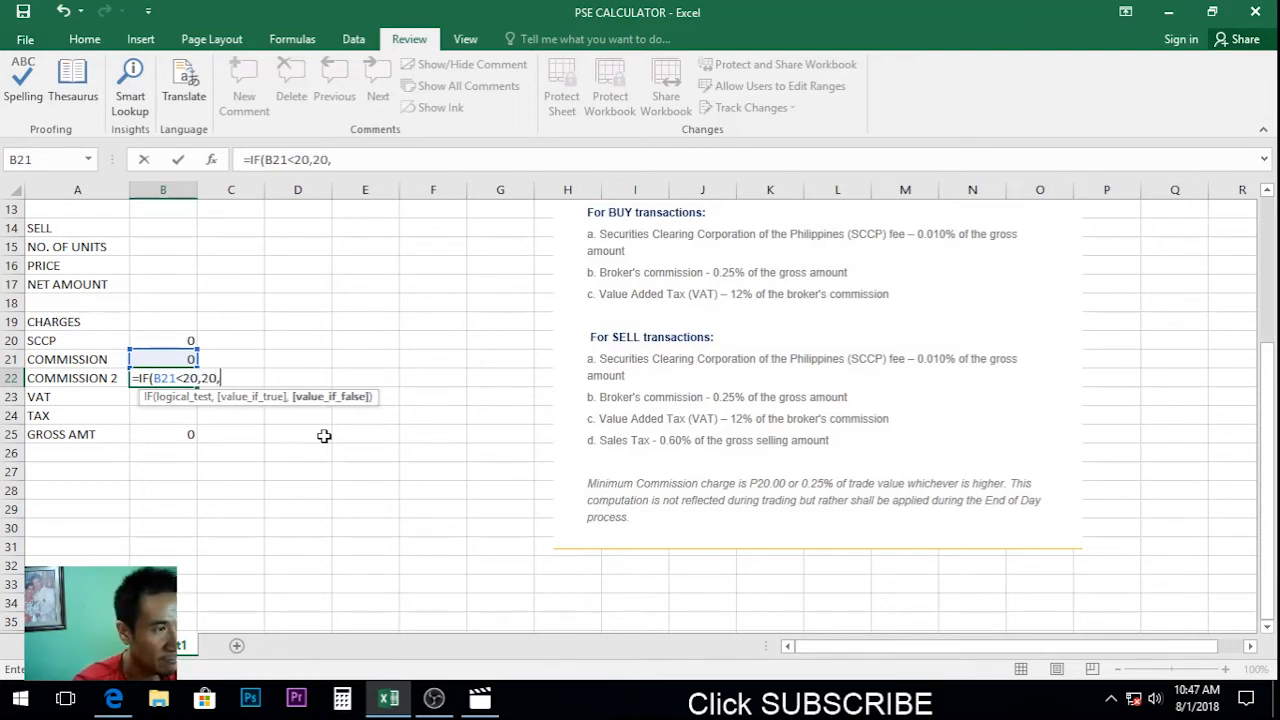
left_click(161, 359)
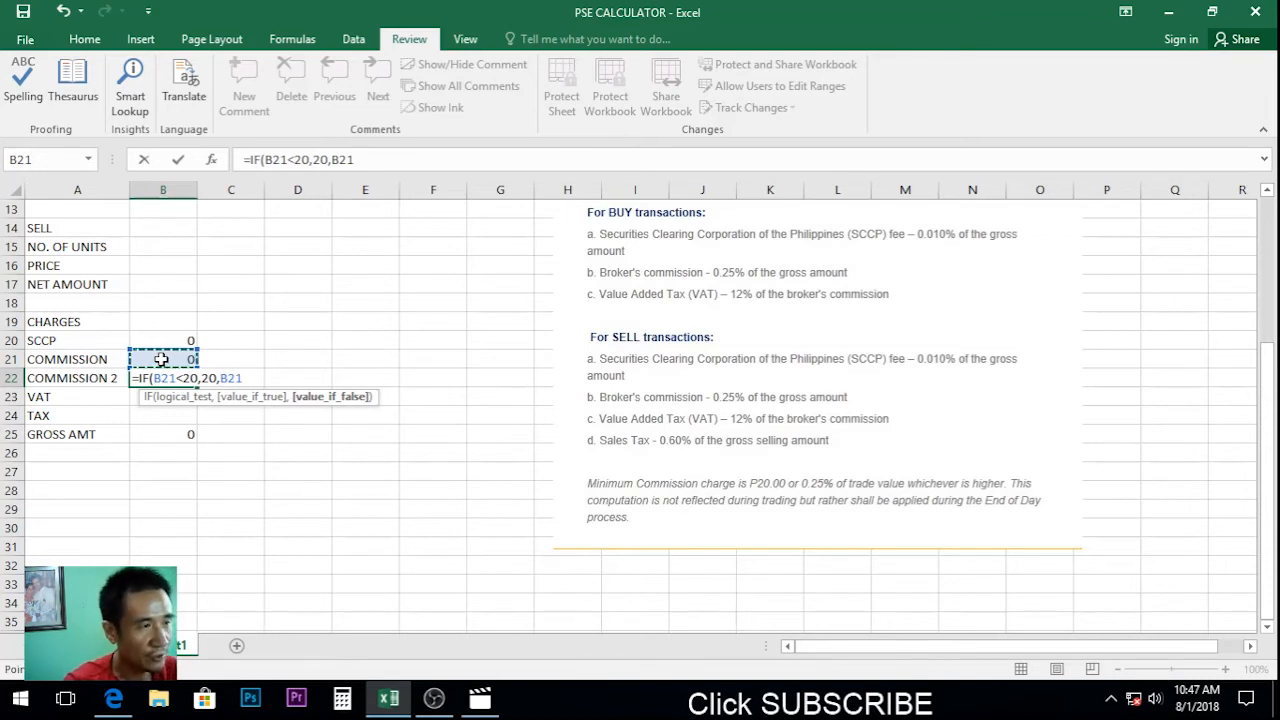
type(")")
key("Return")
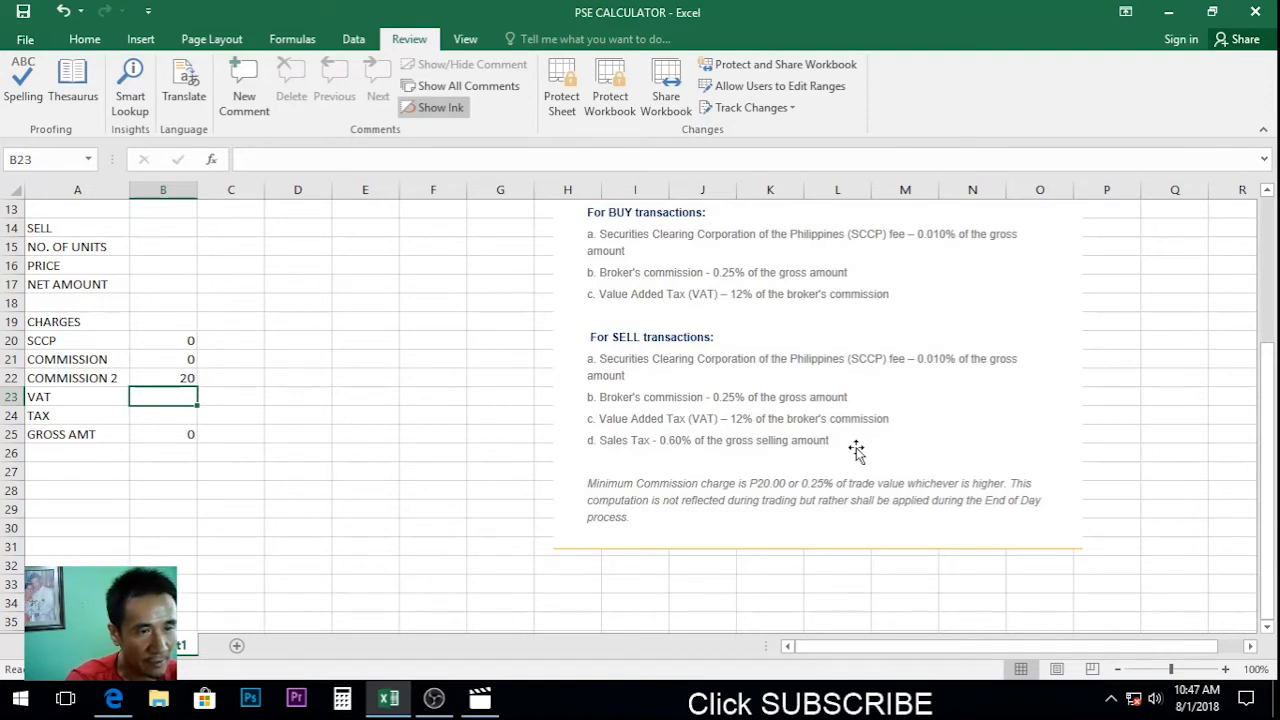
Calculate the SELL section's VAT in B23 as 12% of COMMISSION 2 with the formula =12%*B22
type("=")
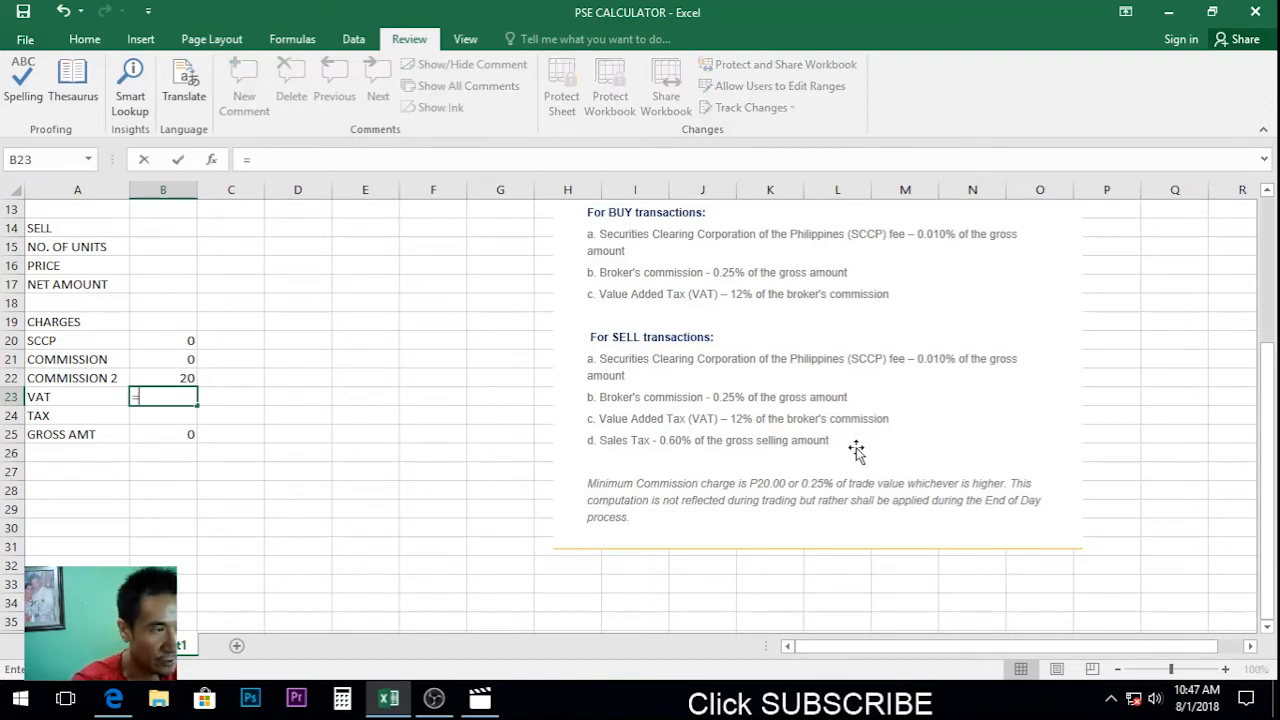
type("12%*")
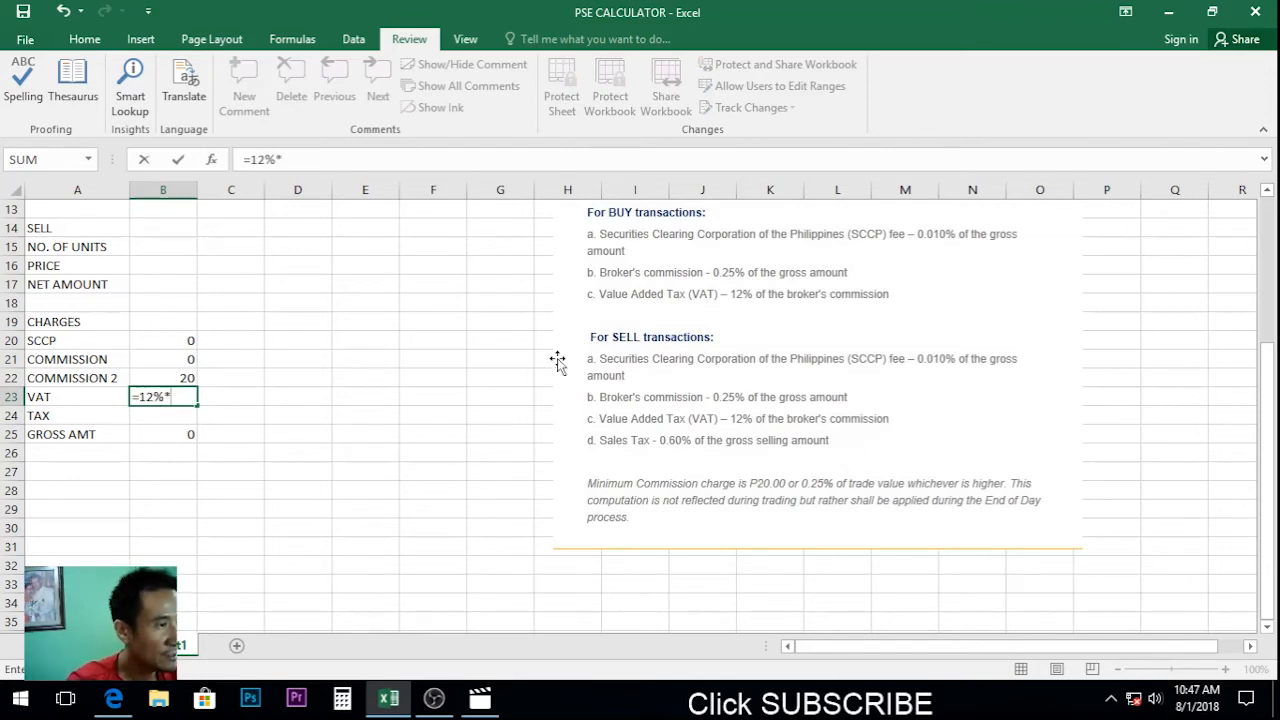
left_click(172, 378)
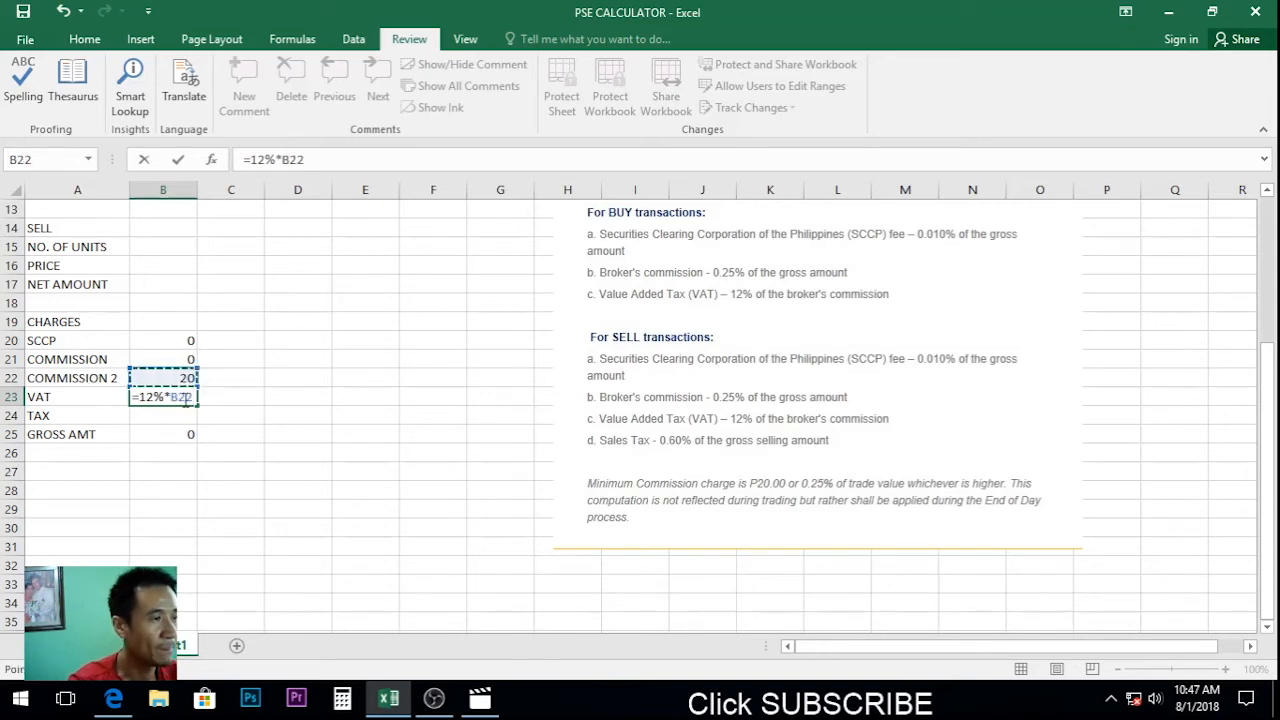
key("Return")
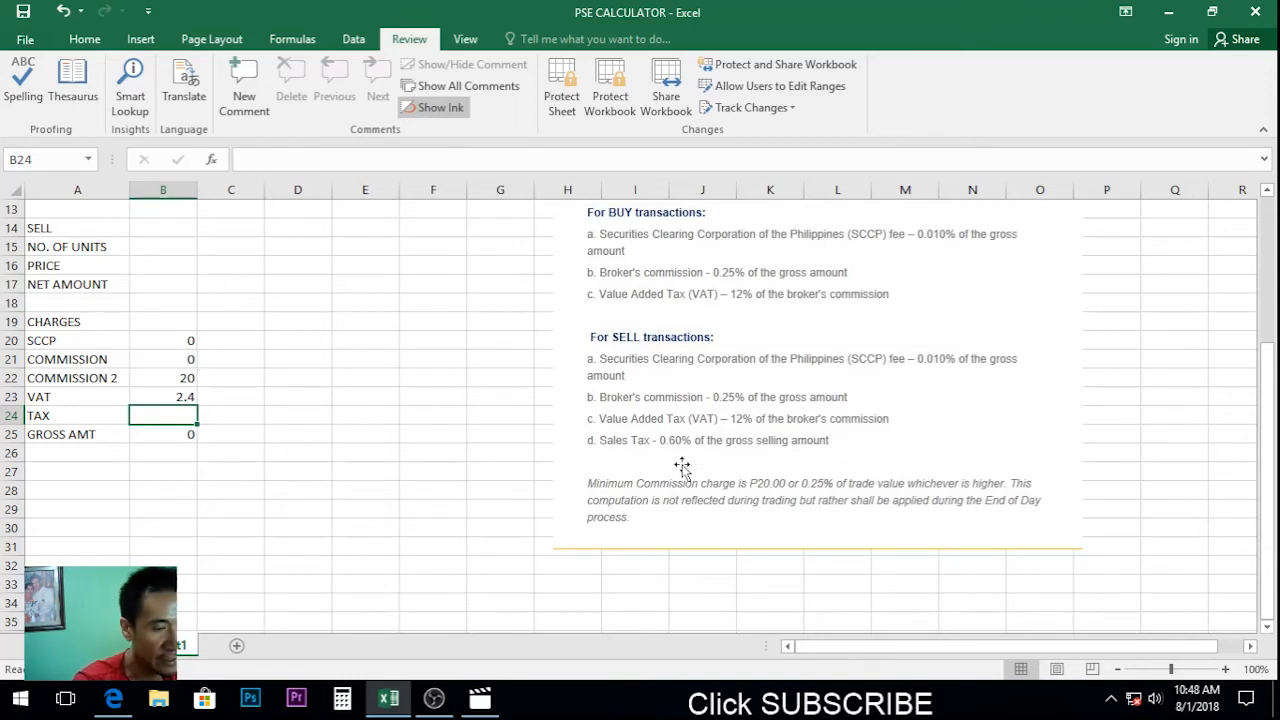
Calculate the sales tax in B24 as 0.60% of the gross amount with the formula =0.60%*B25
type("=0.60%")
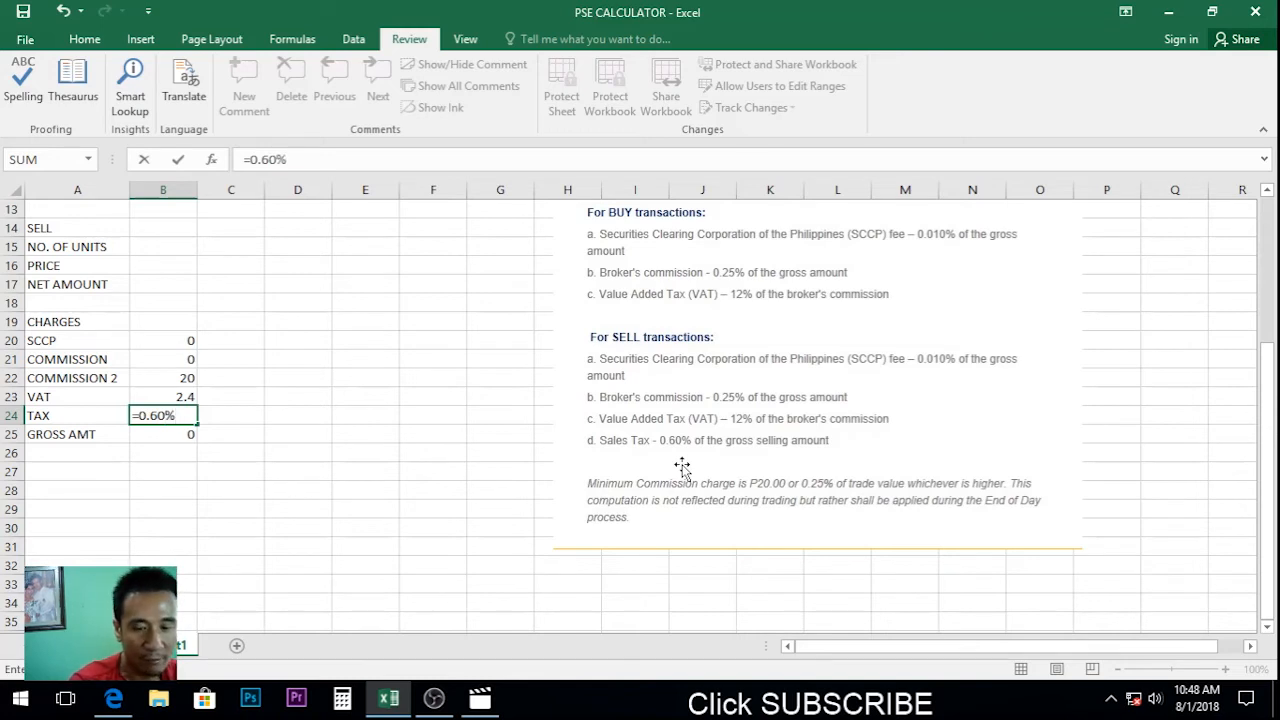
type("*")
left_click(157, 434)
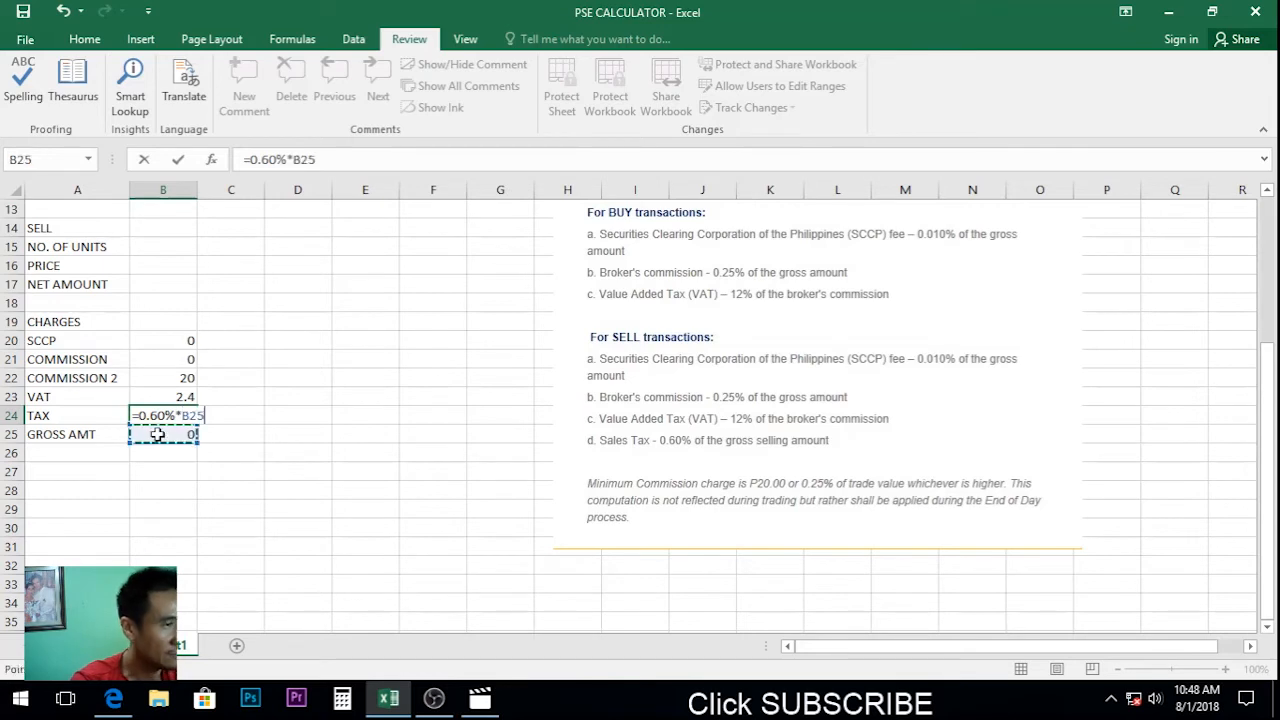
key("Return")
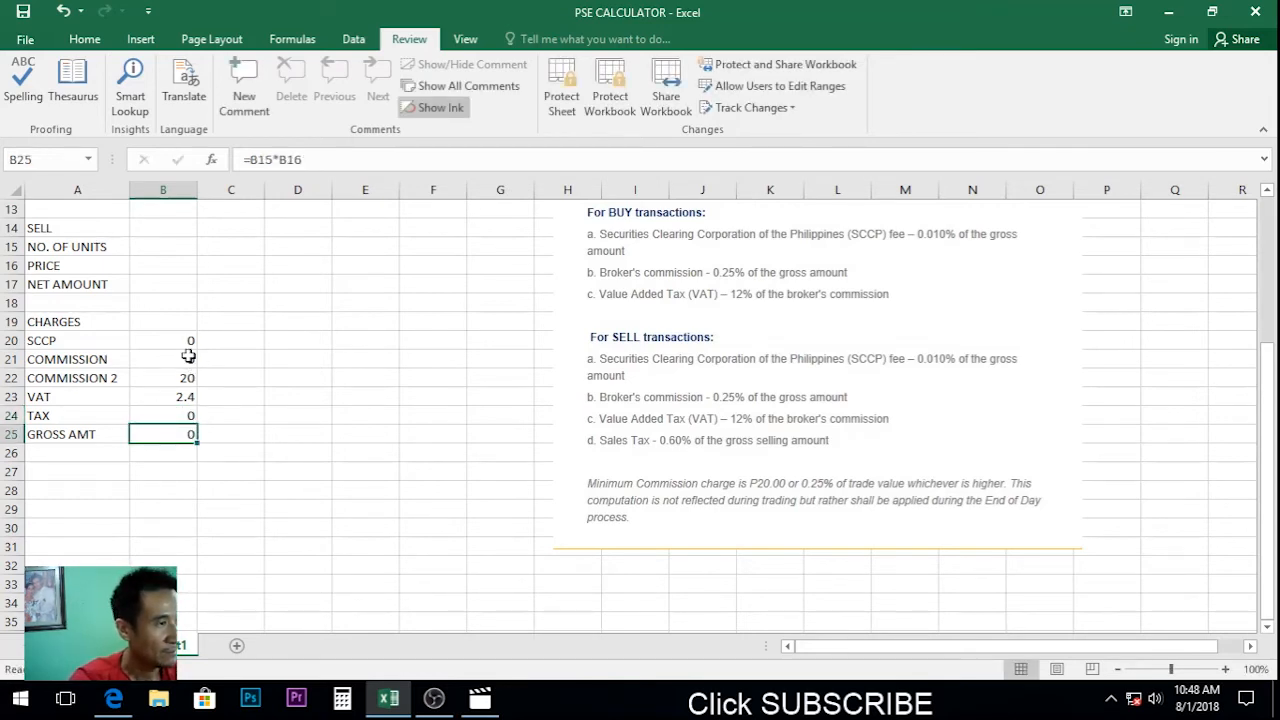
Calculate the SELL section's net amount in B17 as gross amount minus charges with the formula =B25-B19
left_click(151, 284)
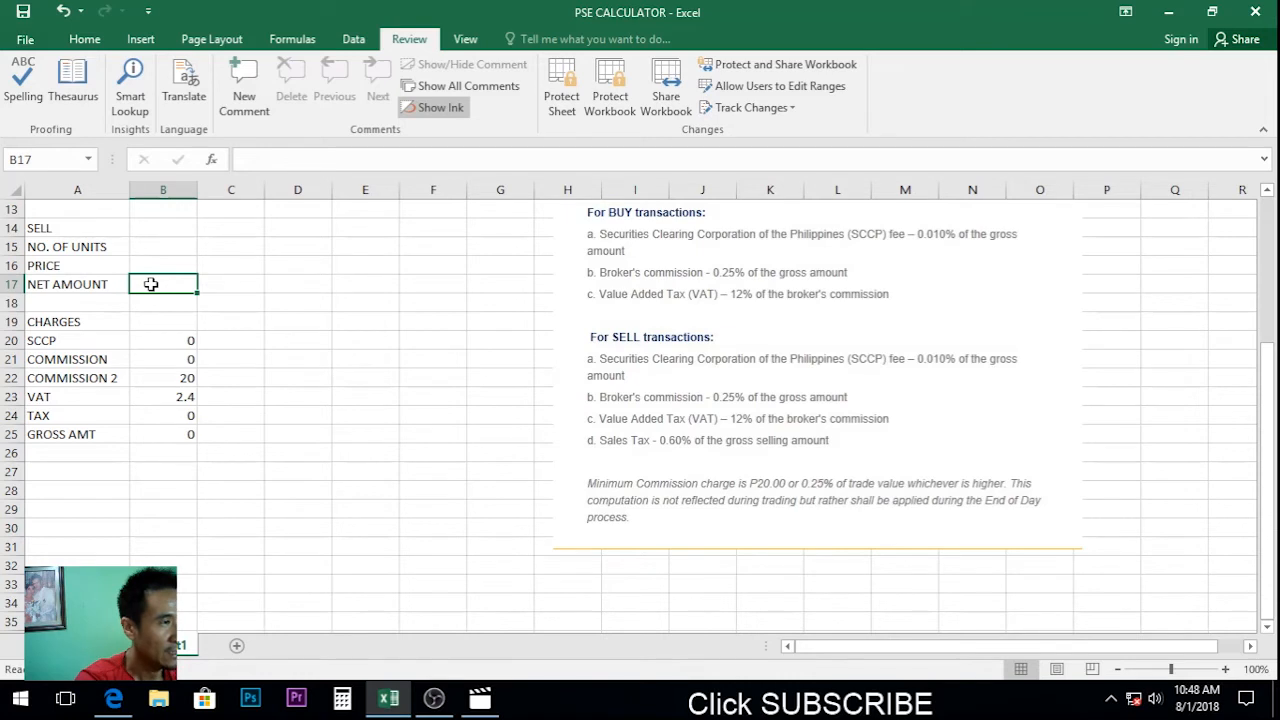
type("=")
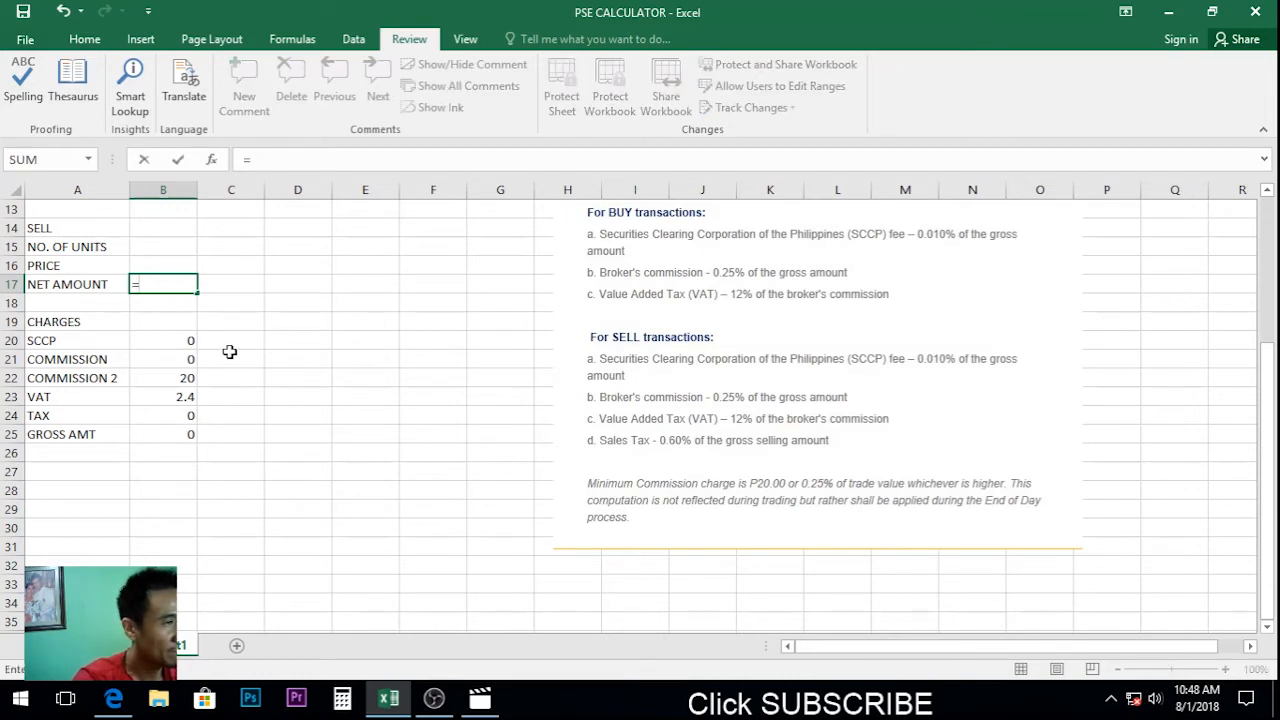
left_click(173, 435)
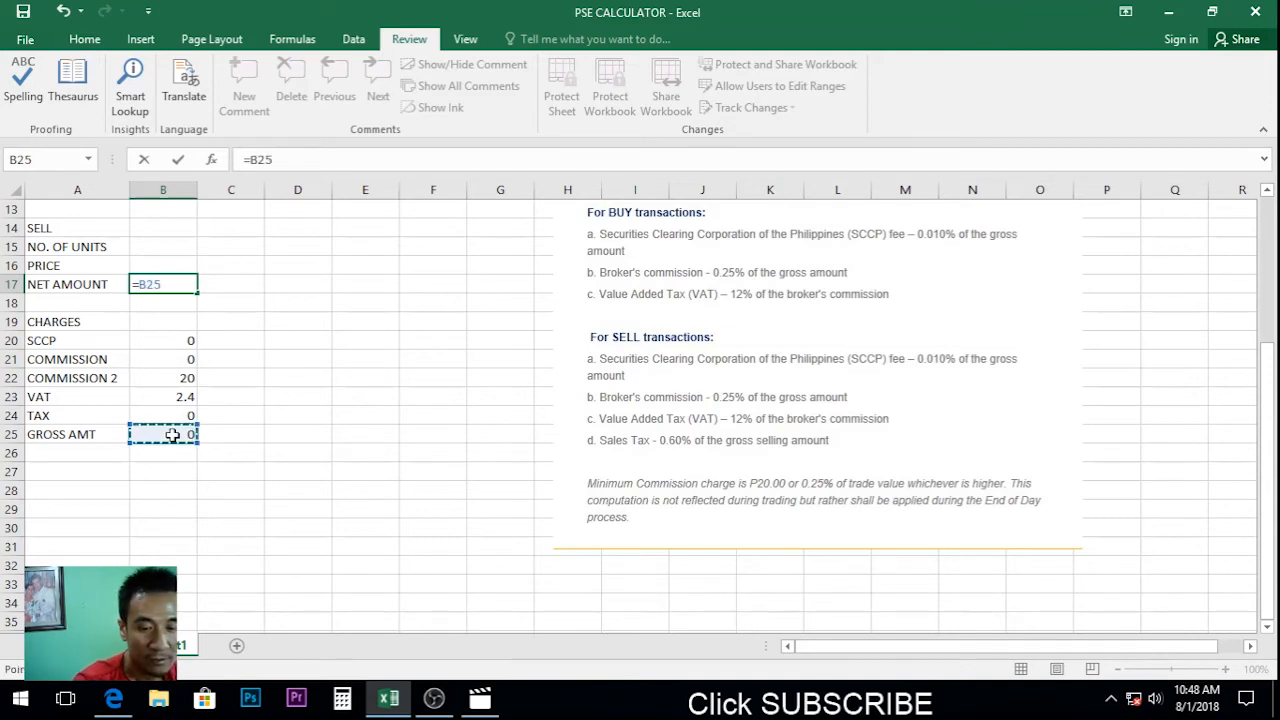
type("-")
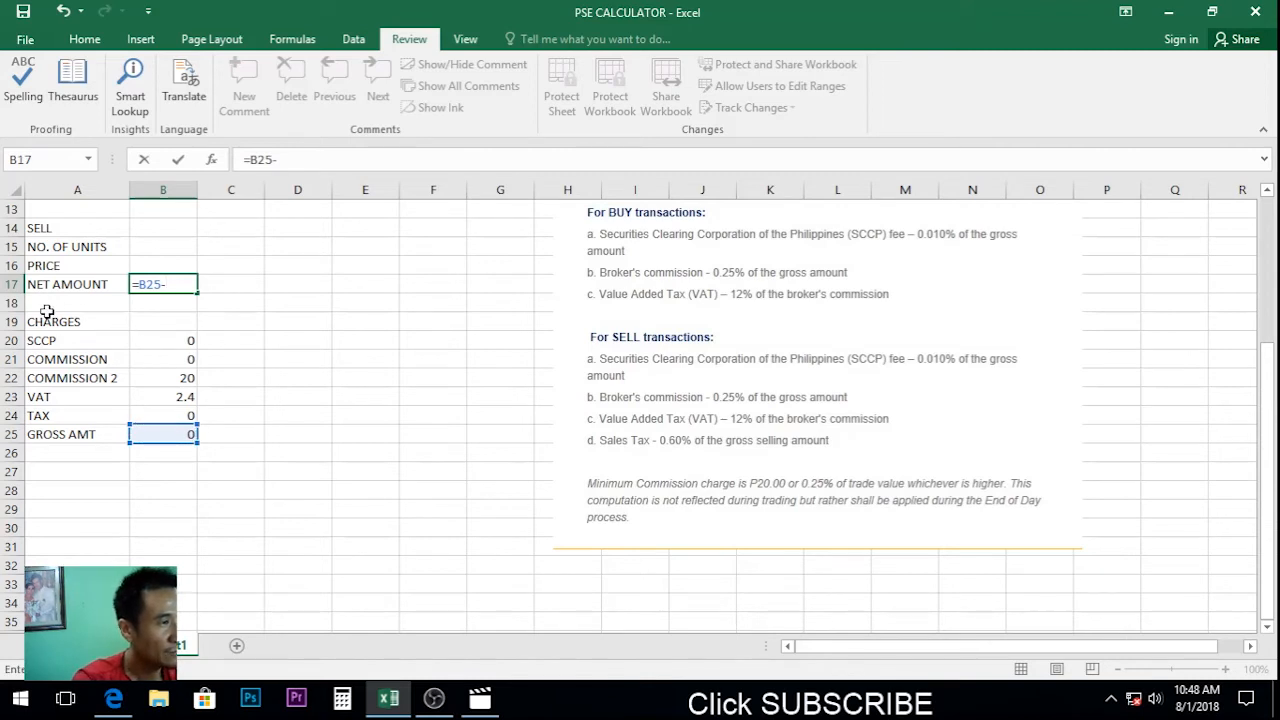
left_click(179, 321)
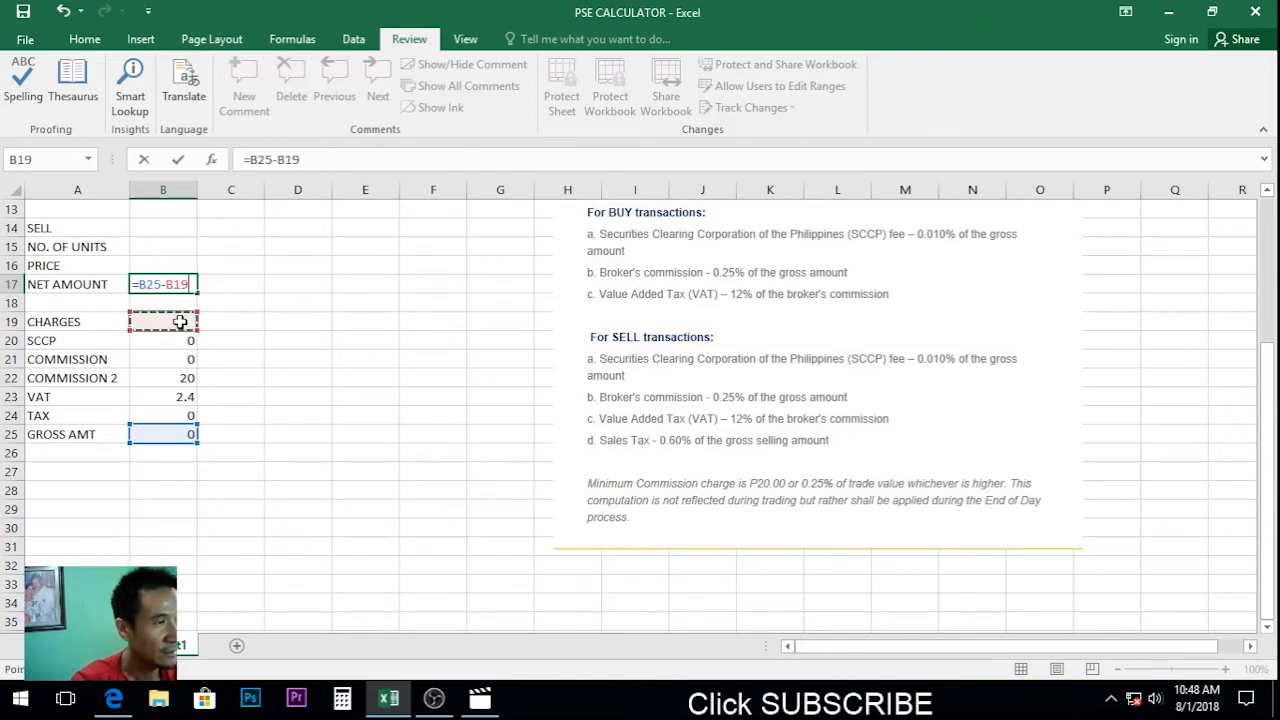
key("Return")
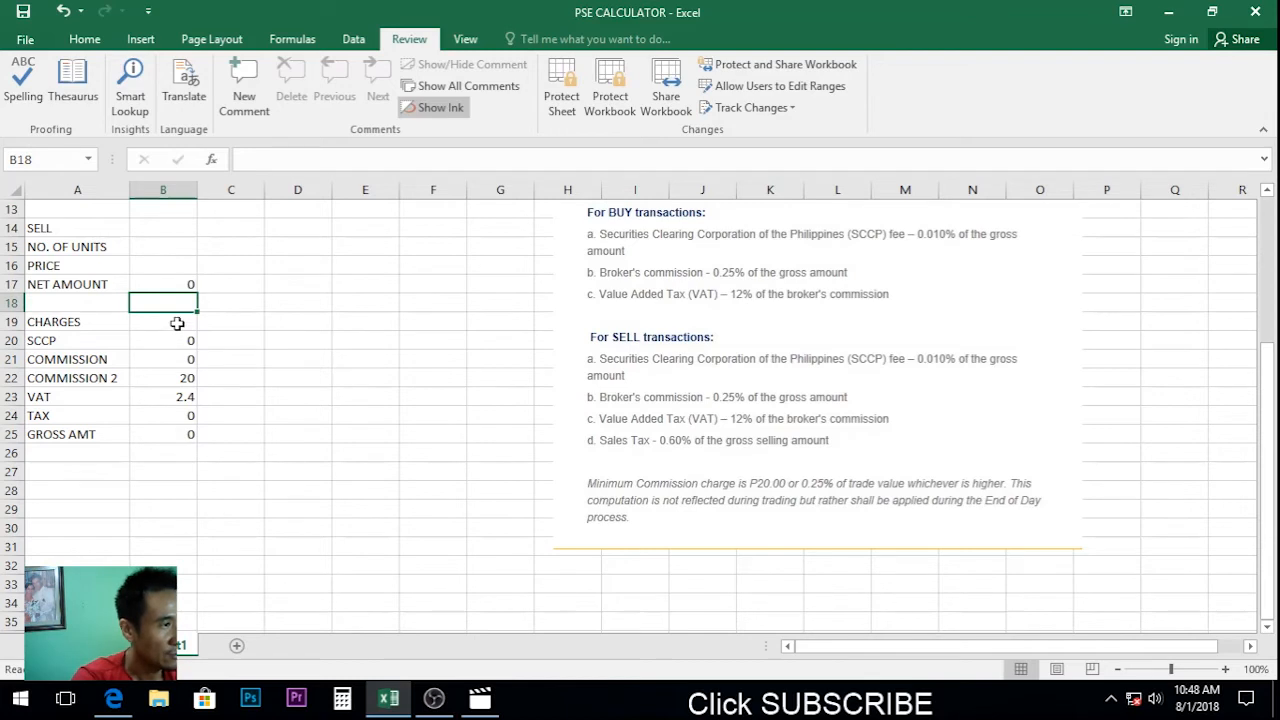
Total the SELL section's charges in B19 from SCCP, COMMISSION 2, VAT and TAX with the formula =B20+B22+B23+B24
left_click(180, 323)
type("=")
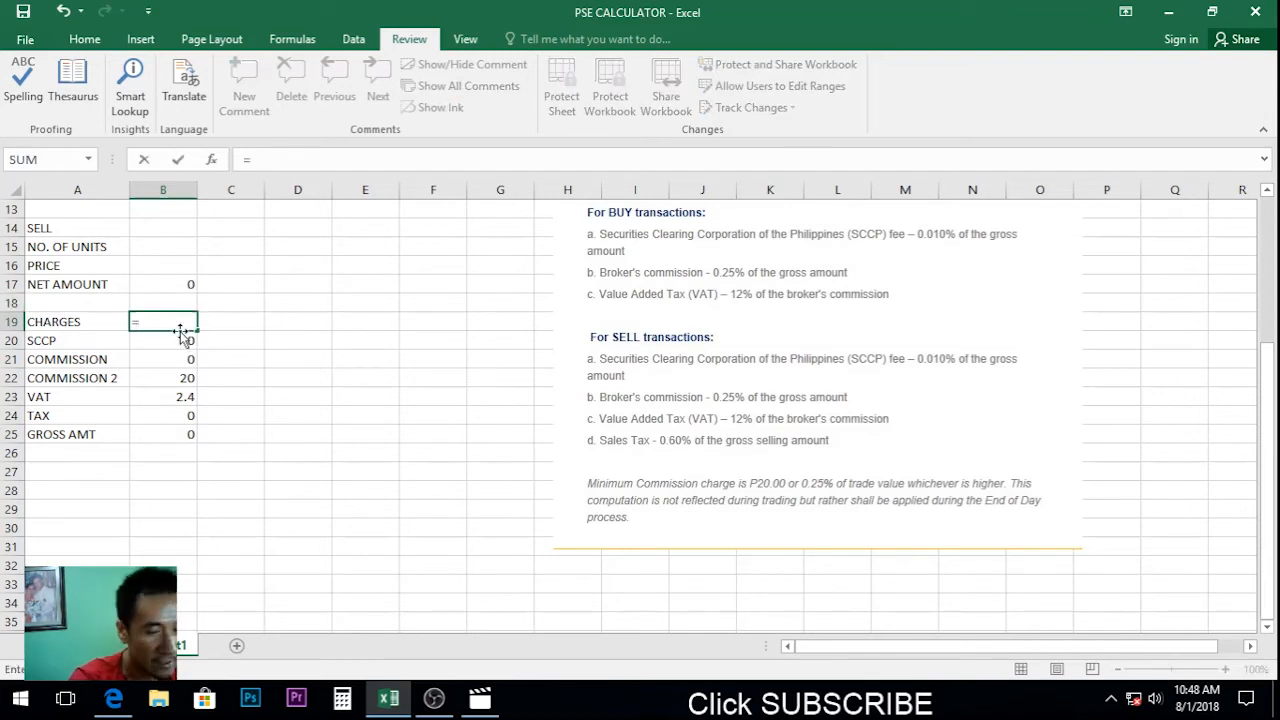
left_click(183, 342)
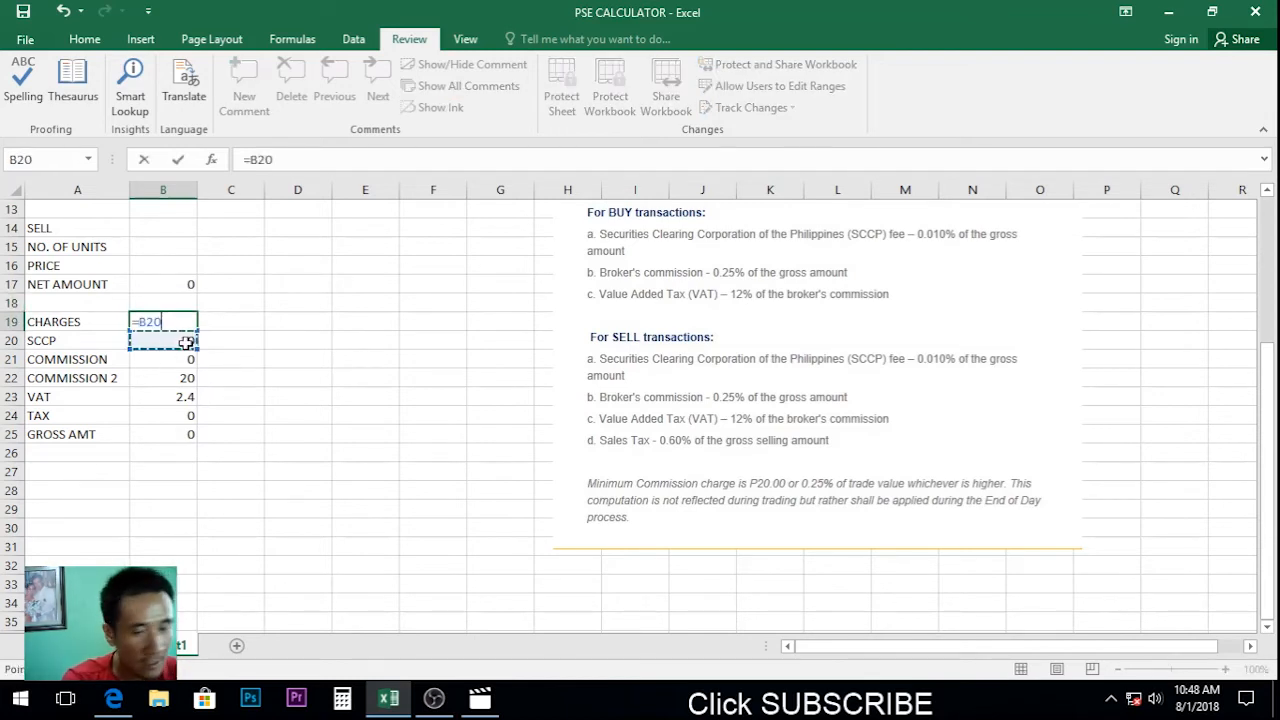
type("+")
left_click(152, 381)
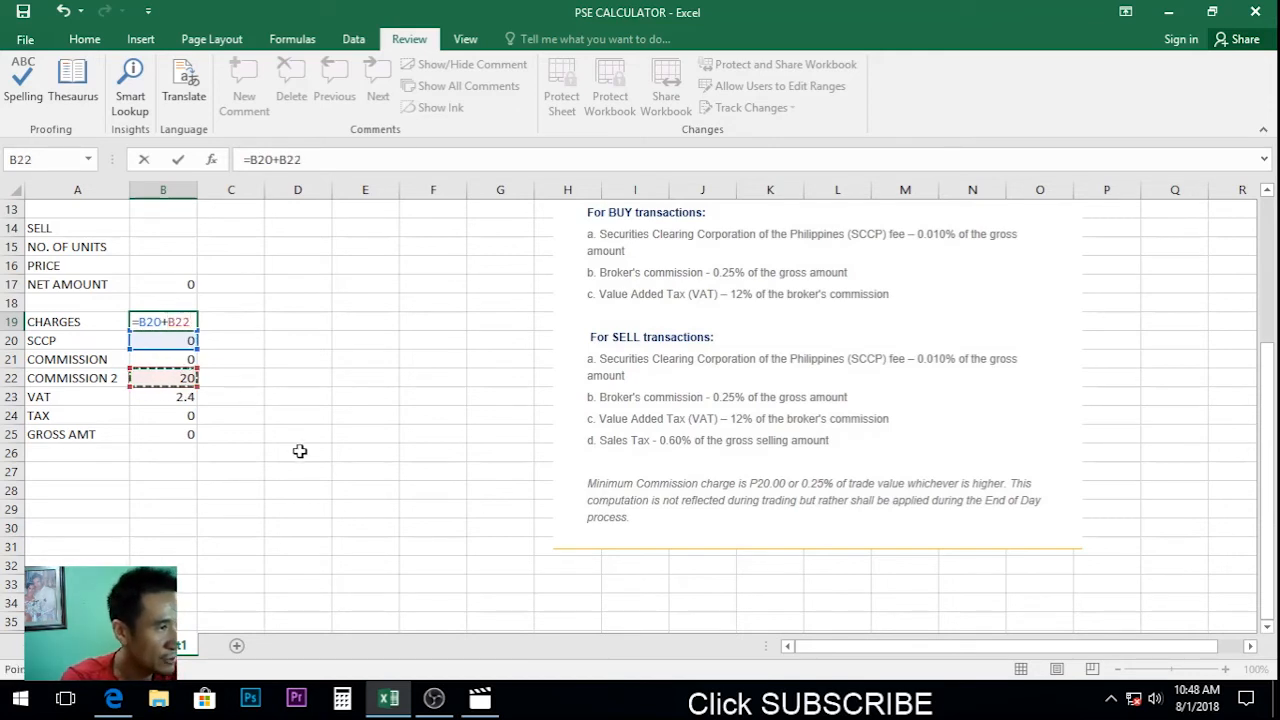
type("+")
left_click(165, 400)
type("+")
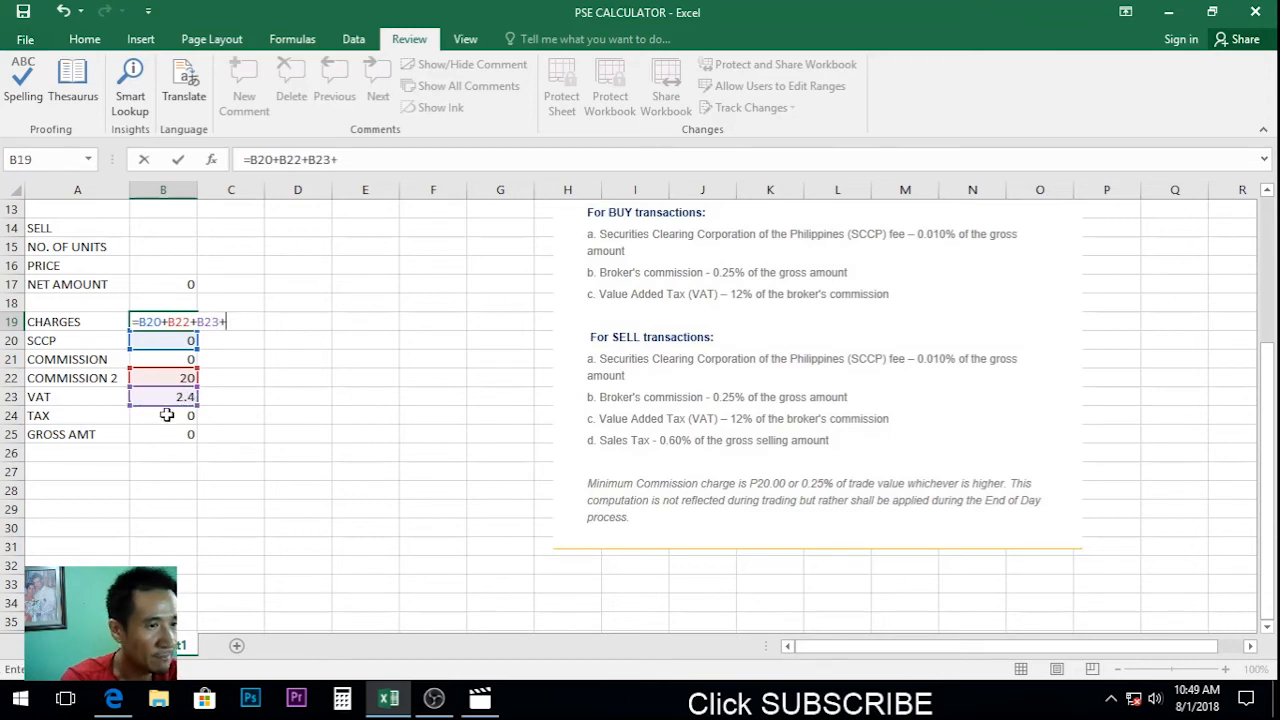
left_click(167, 415)
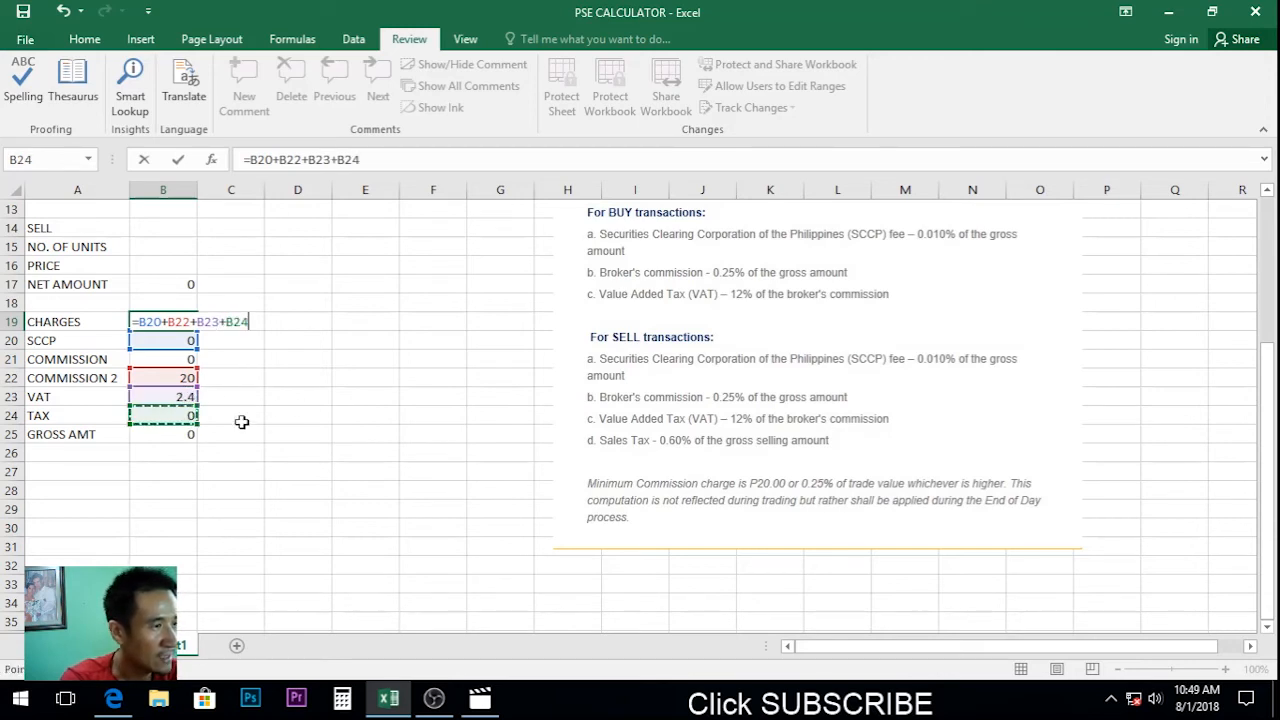
key("Return")
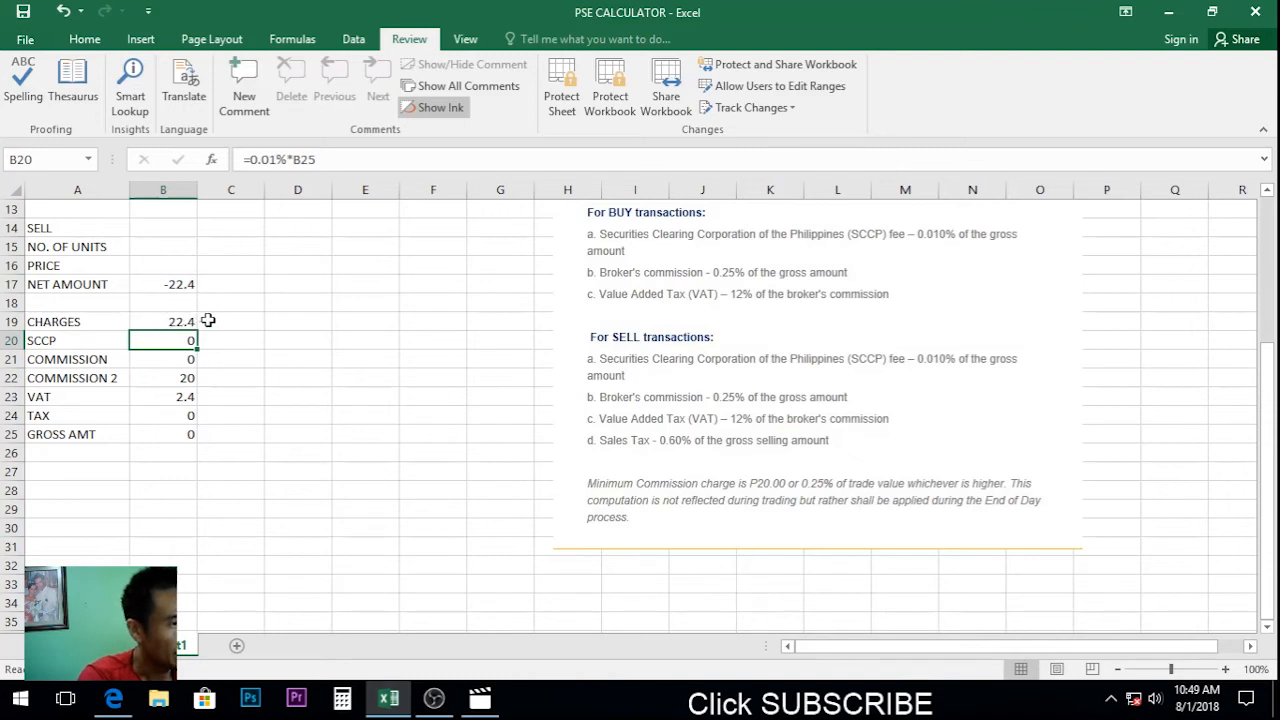
Review the SELL section's CHARGES and NET AMOUNT formulas and look over the BUY section's test values
left_click(175, 321)
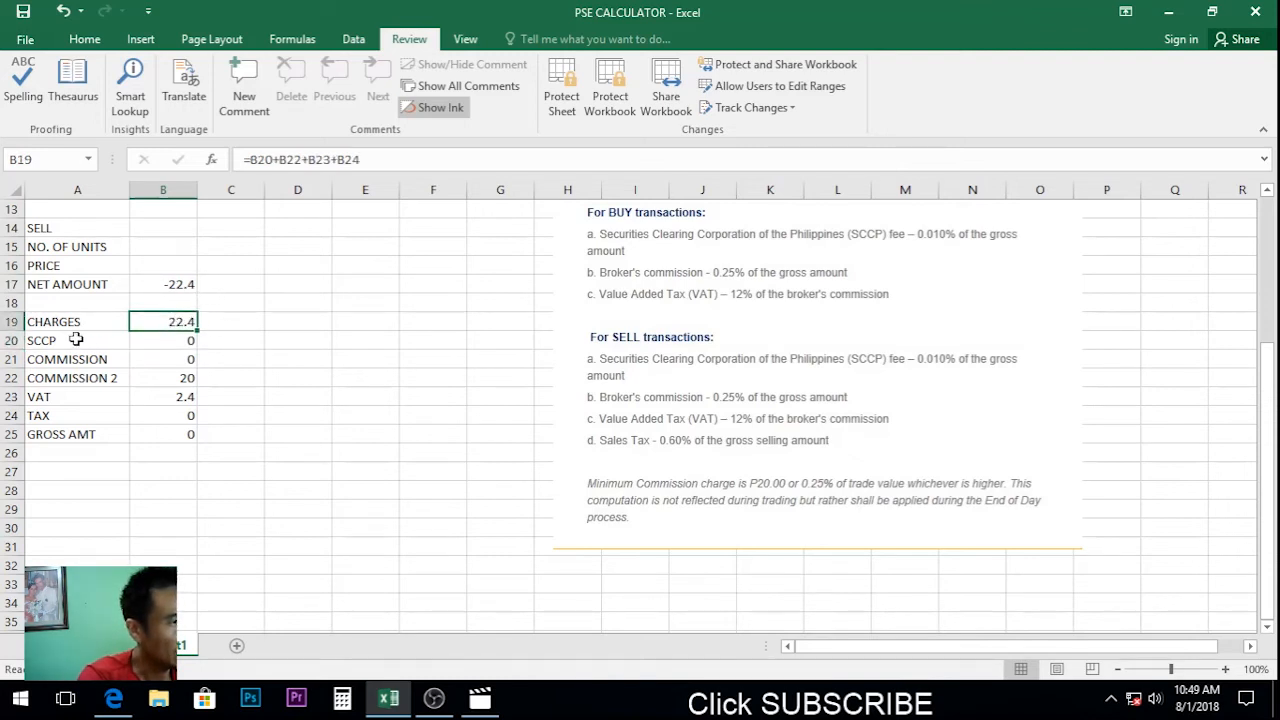
left_click(151, 287)
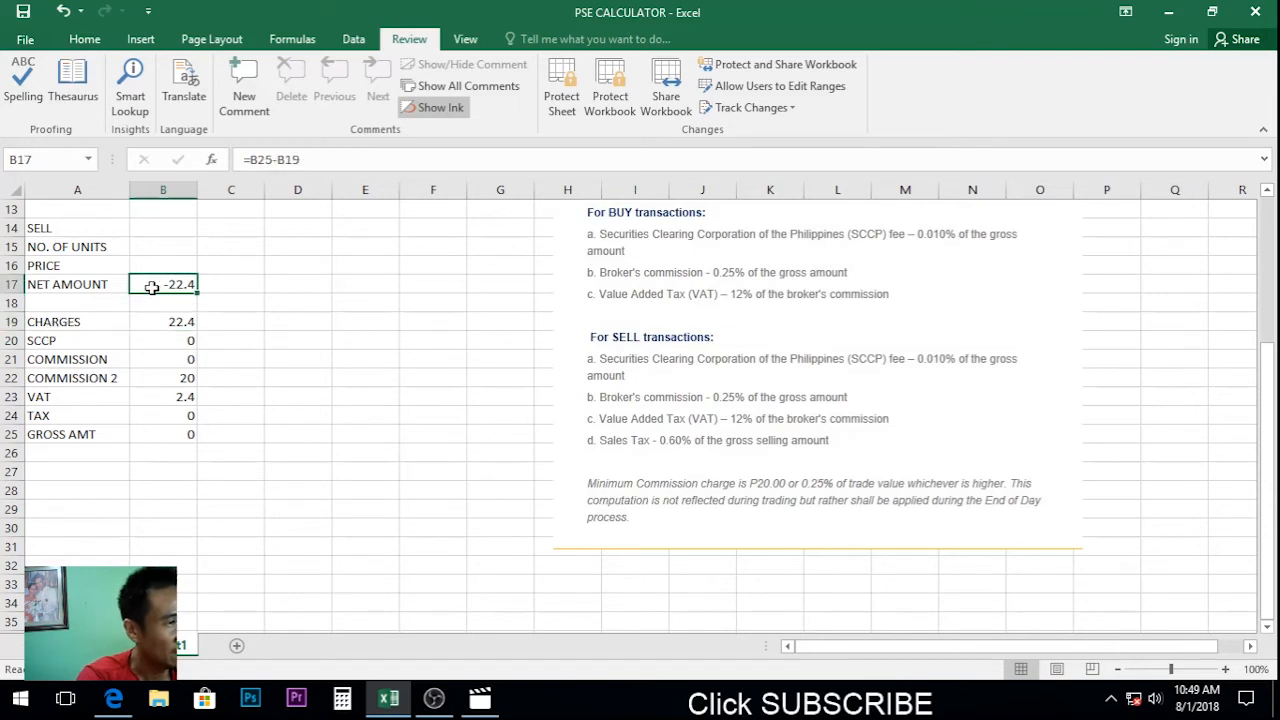
left_click(50, 456)
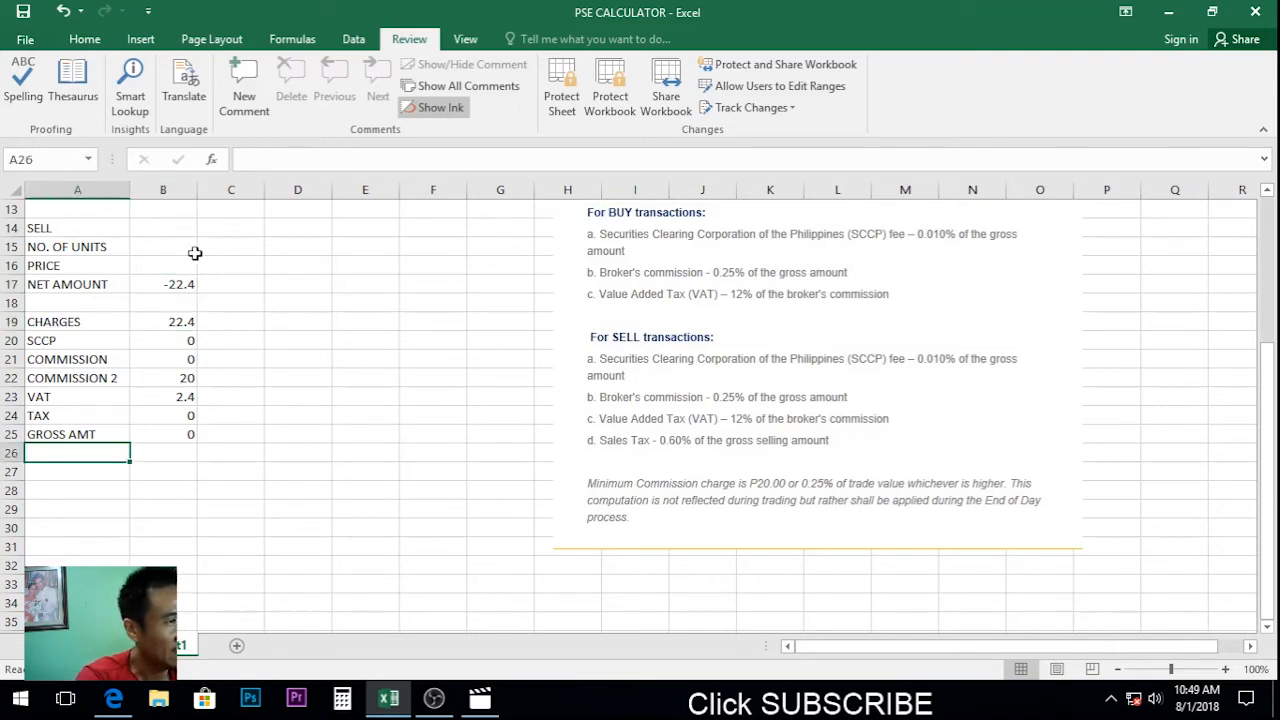
left_click(90, 467)
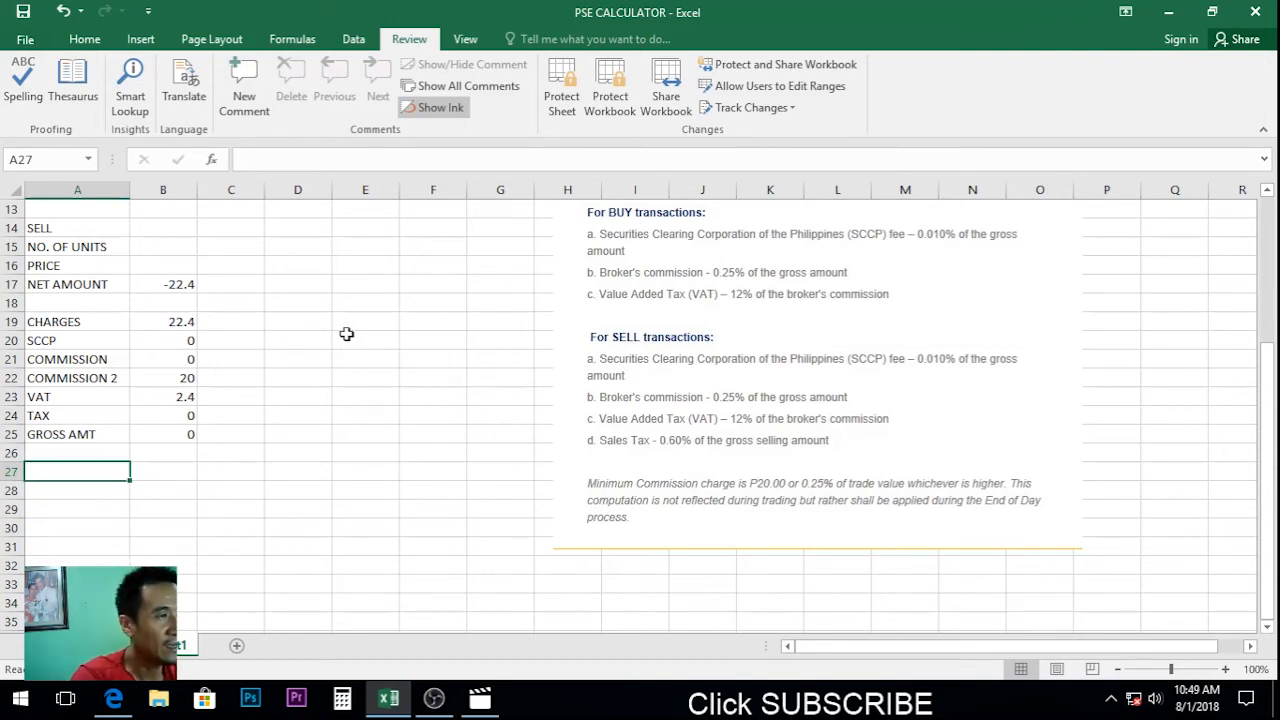
left_click(127, 529)
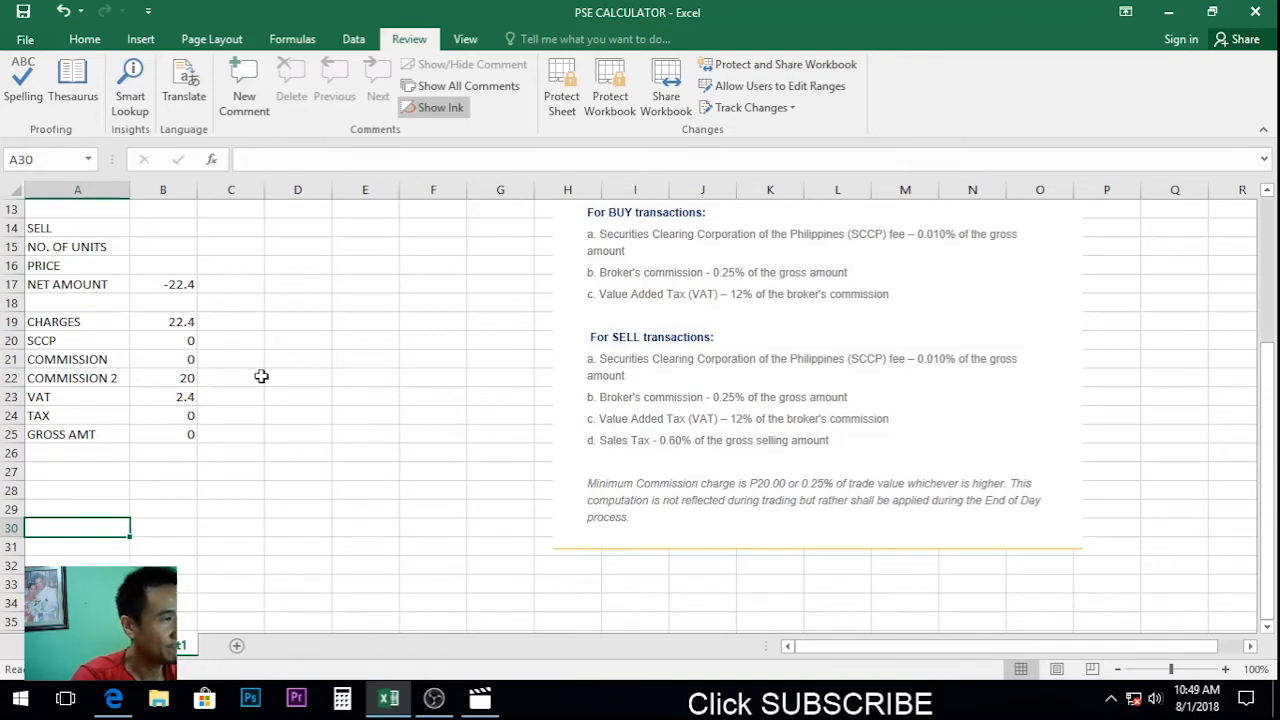
scroll(271, 405, "up", 2)
scroll(271, 405, "up", 3)
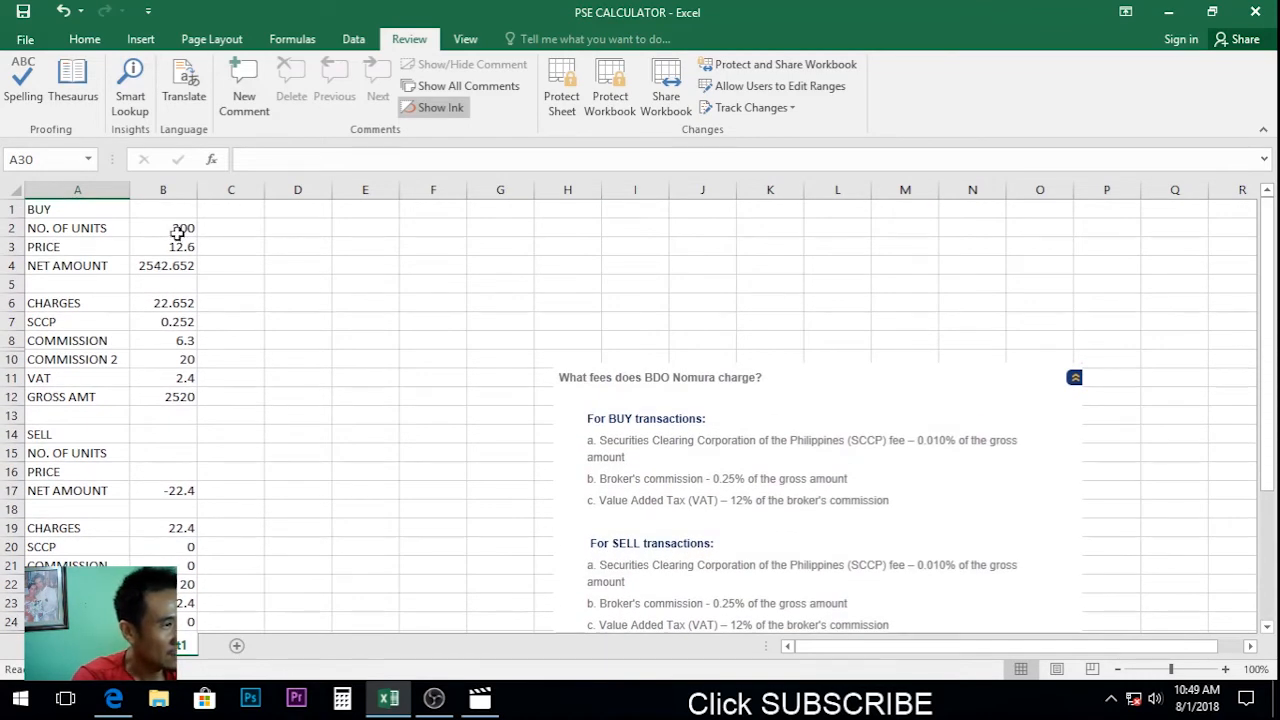
scroll(249, 306, "down", 5)
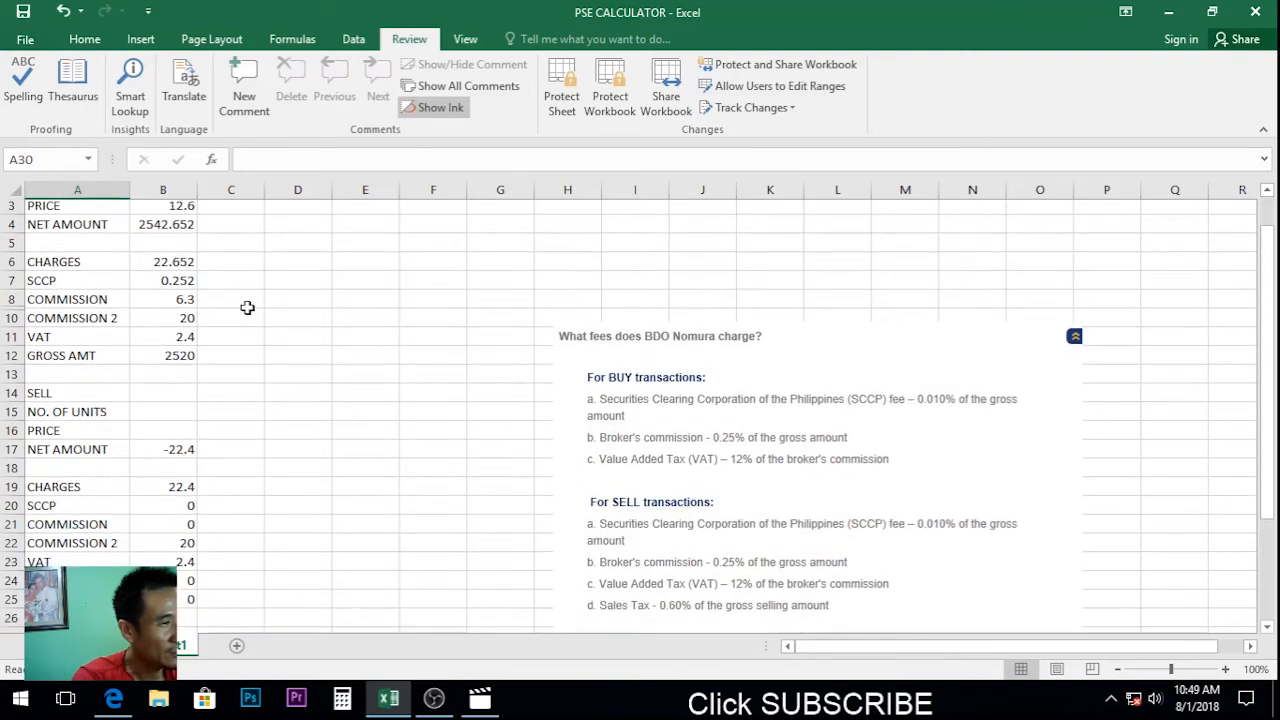
scroll(245, 313, "up", 2)
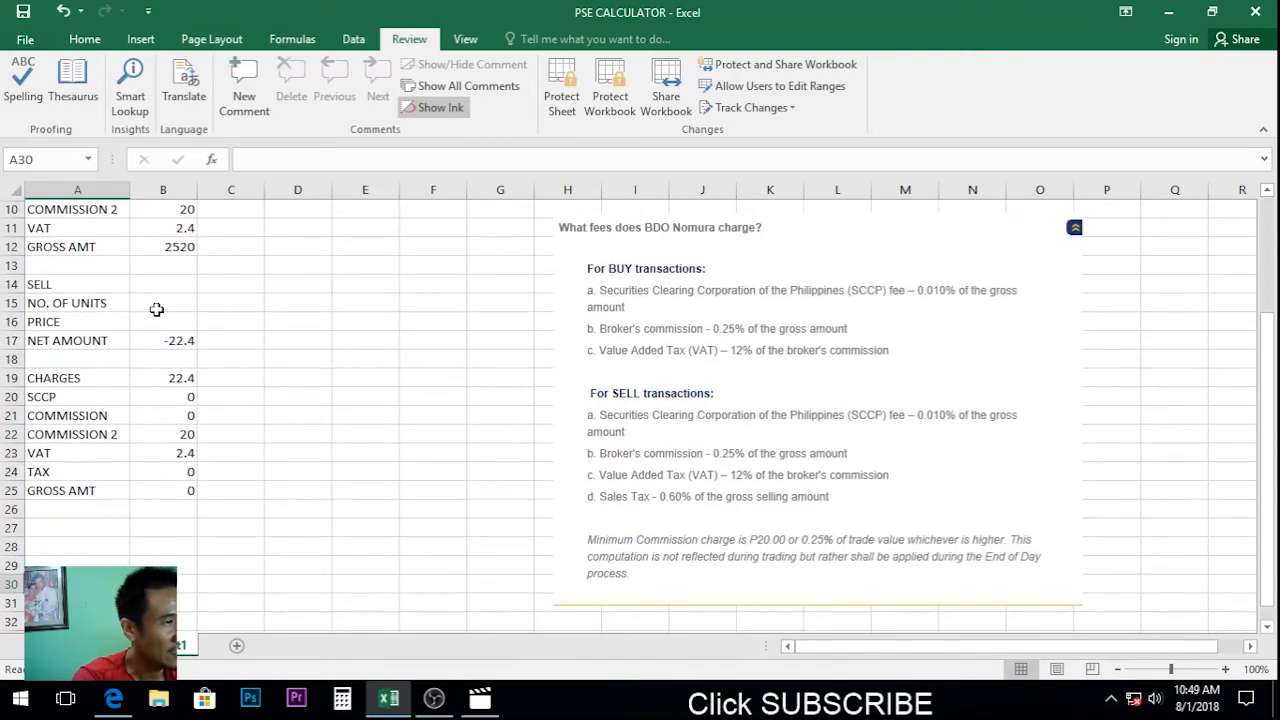
Enter 200 as the SELL section's number of units in B15
left_click(44, 286)
left_click(173, 305)
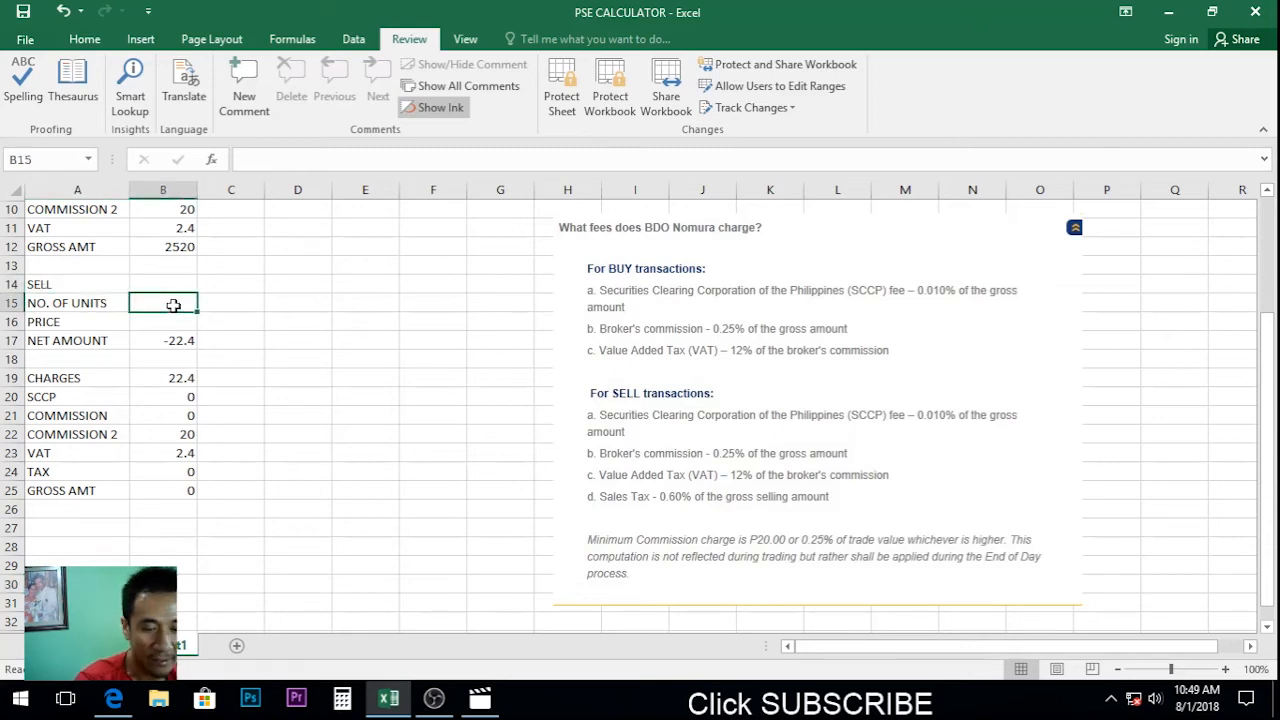
type("200")
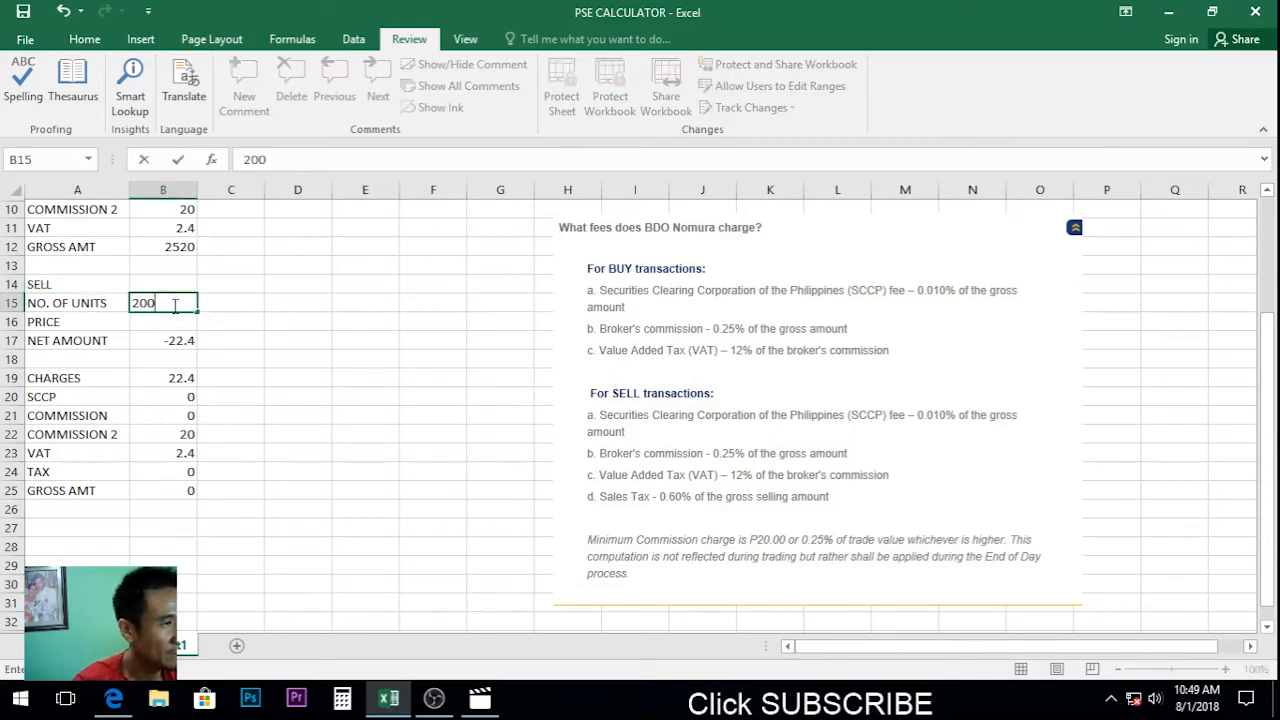
key("Return")
Set the SELL section's price in B16 to 13 and compare its net amount with the BUY section's
scroll(340, 370, "up", 3)
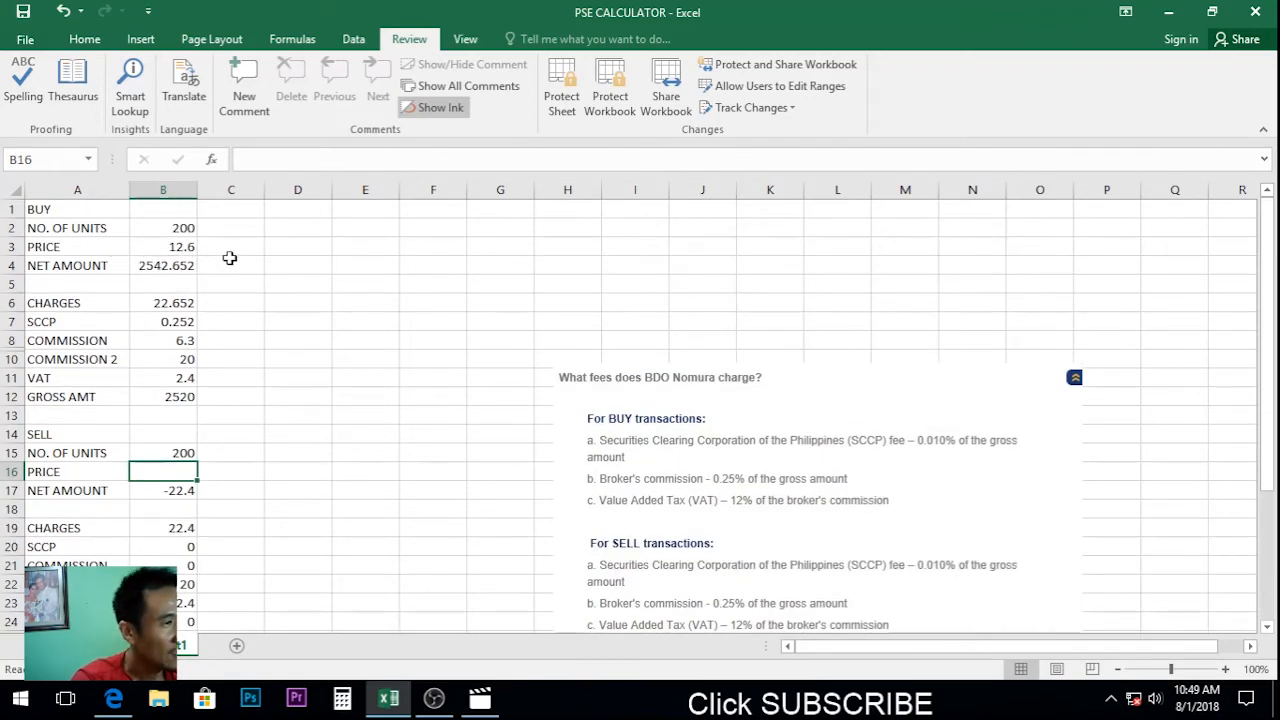
left_click(166, 248)
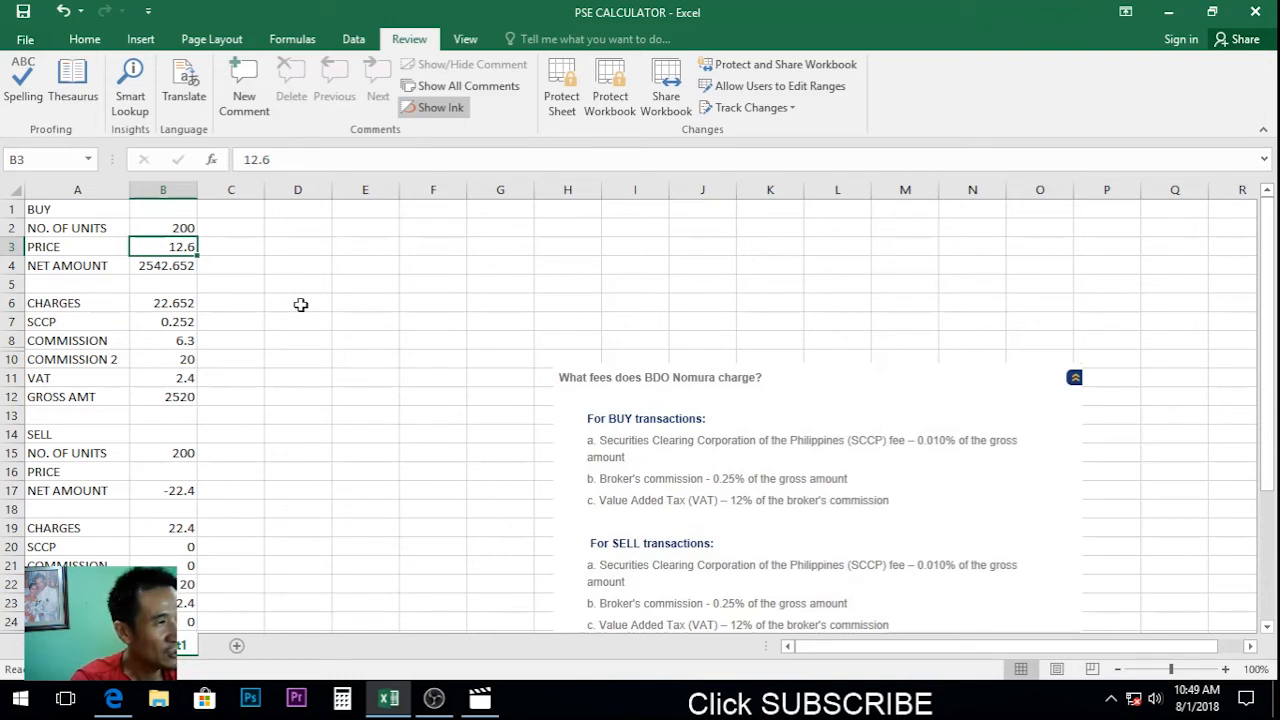
scroll(300, 304, "down", 3)
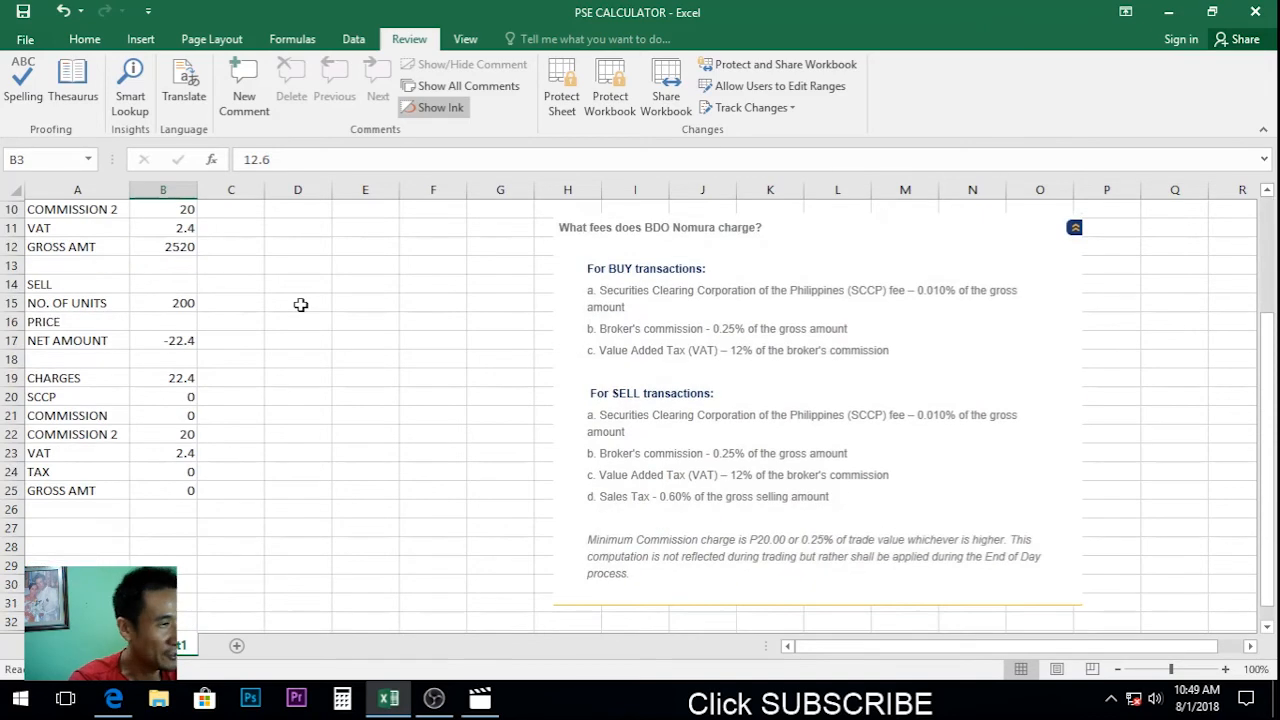
left_click(170, 322)
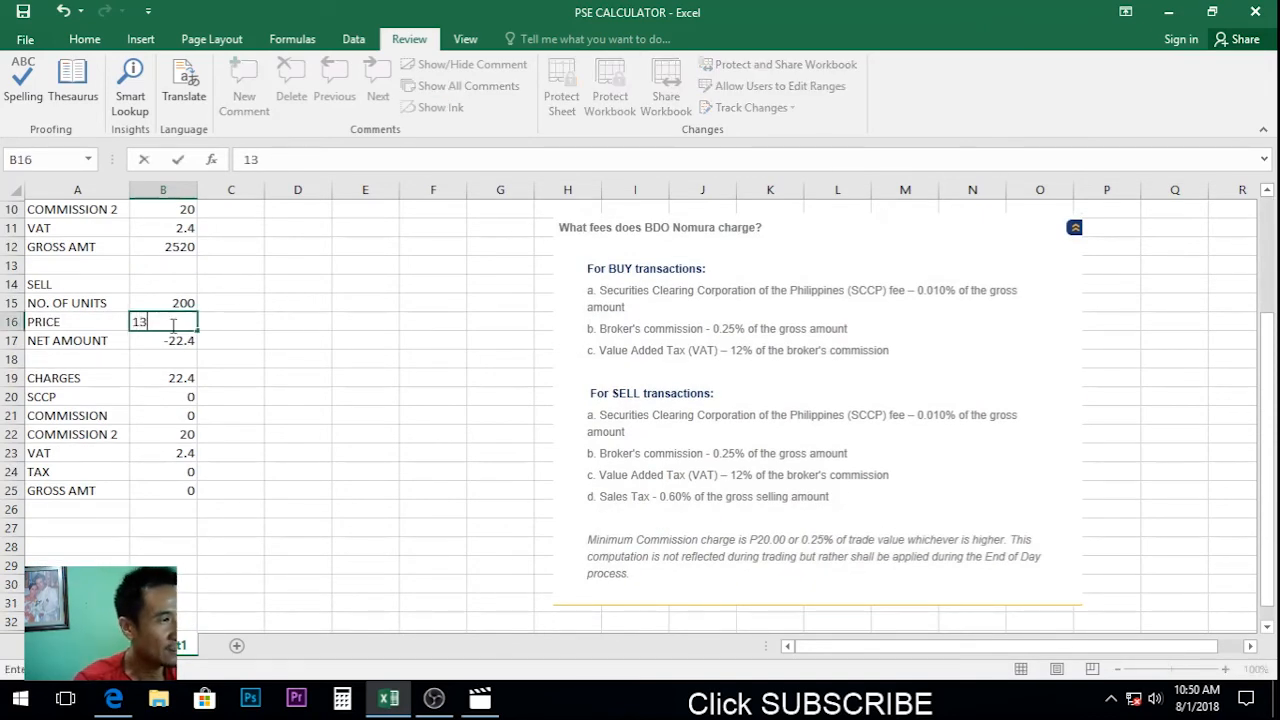
key("Return")
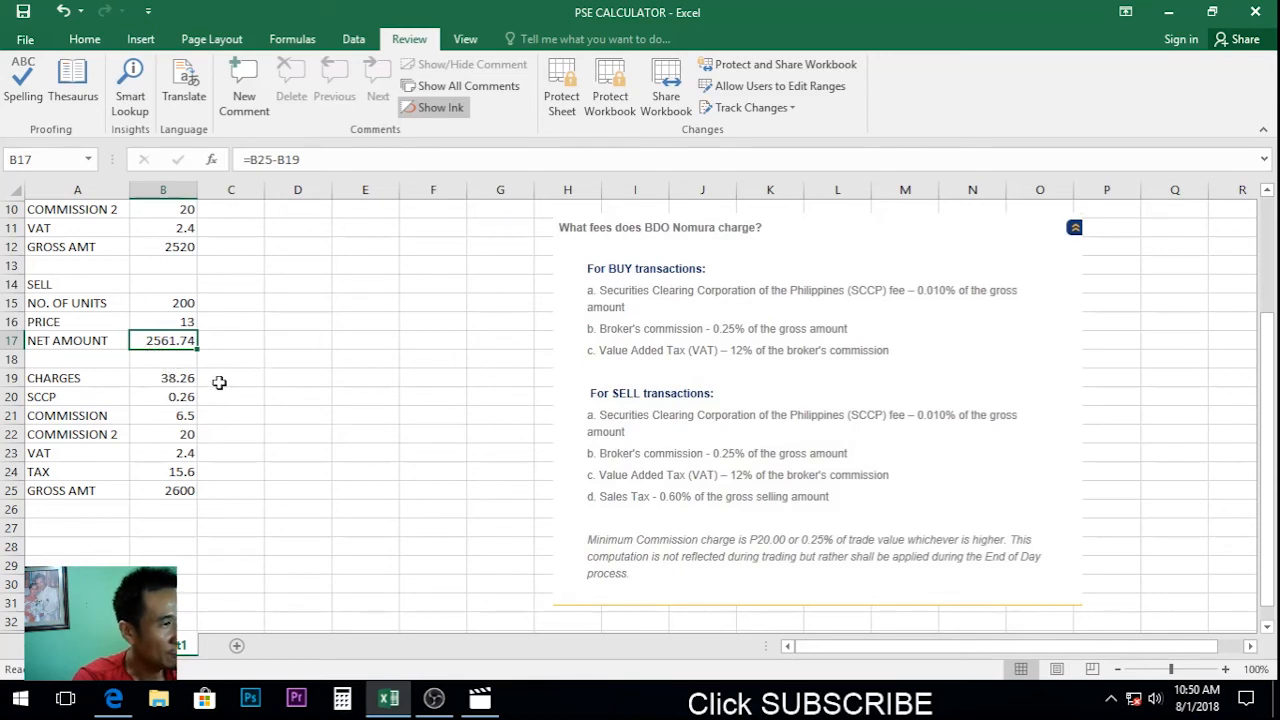
scroll(217, 380, "up", 3)
scroll(220, 380, "up", 1)
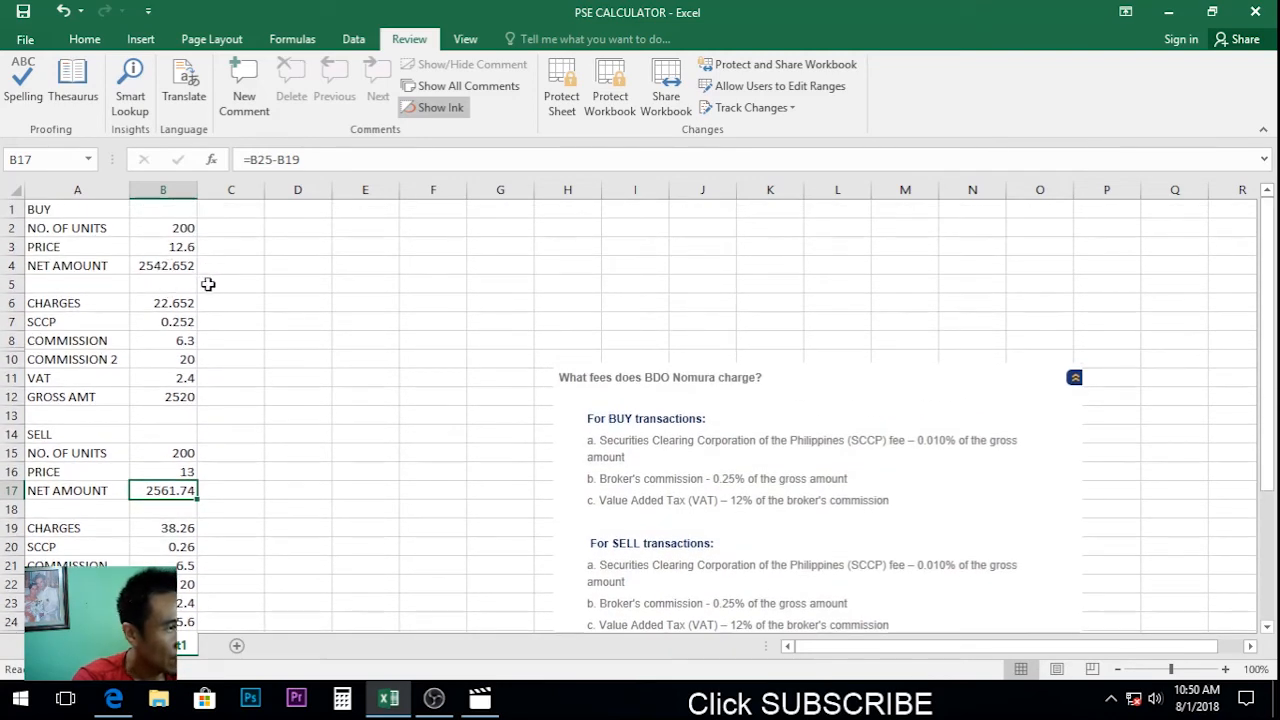
left_click(179, 272)
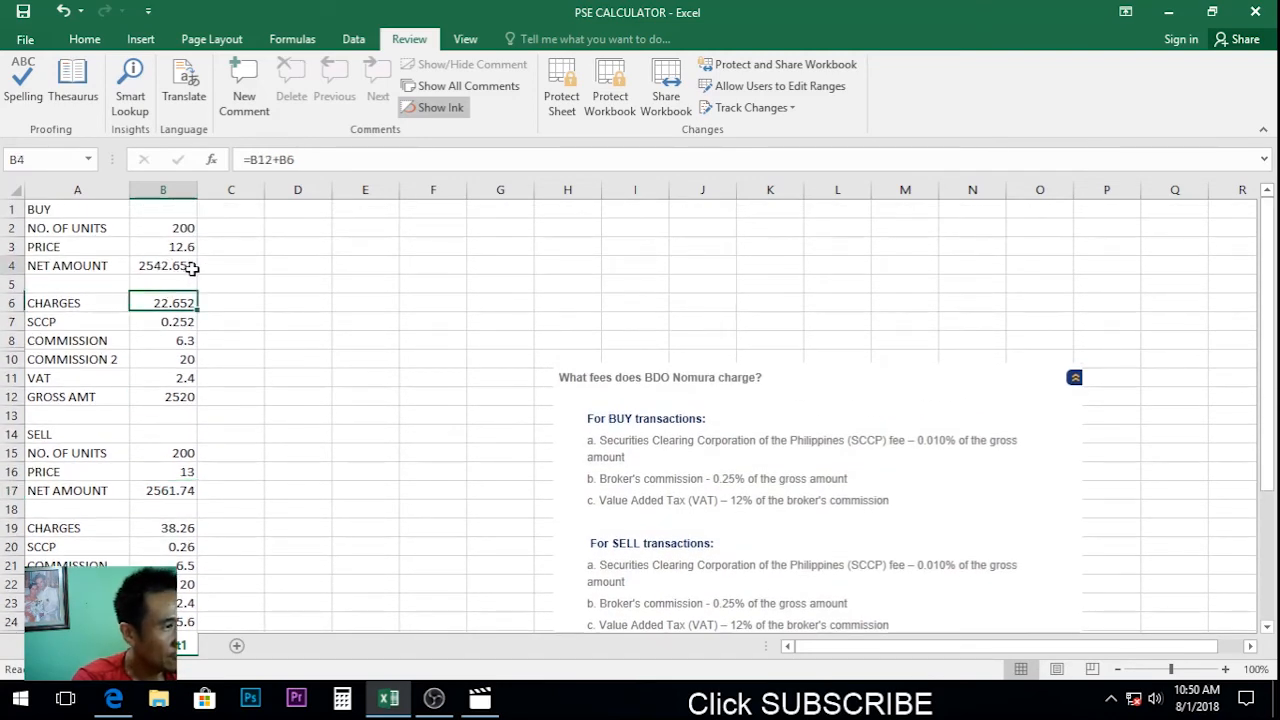
left_click(179, 492)
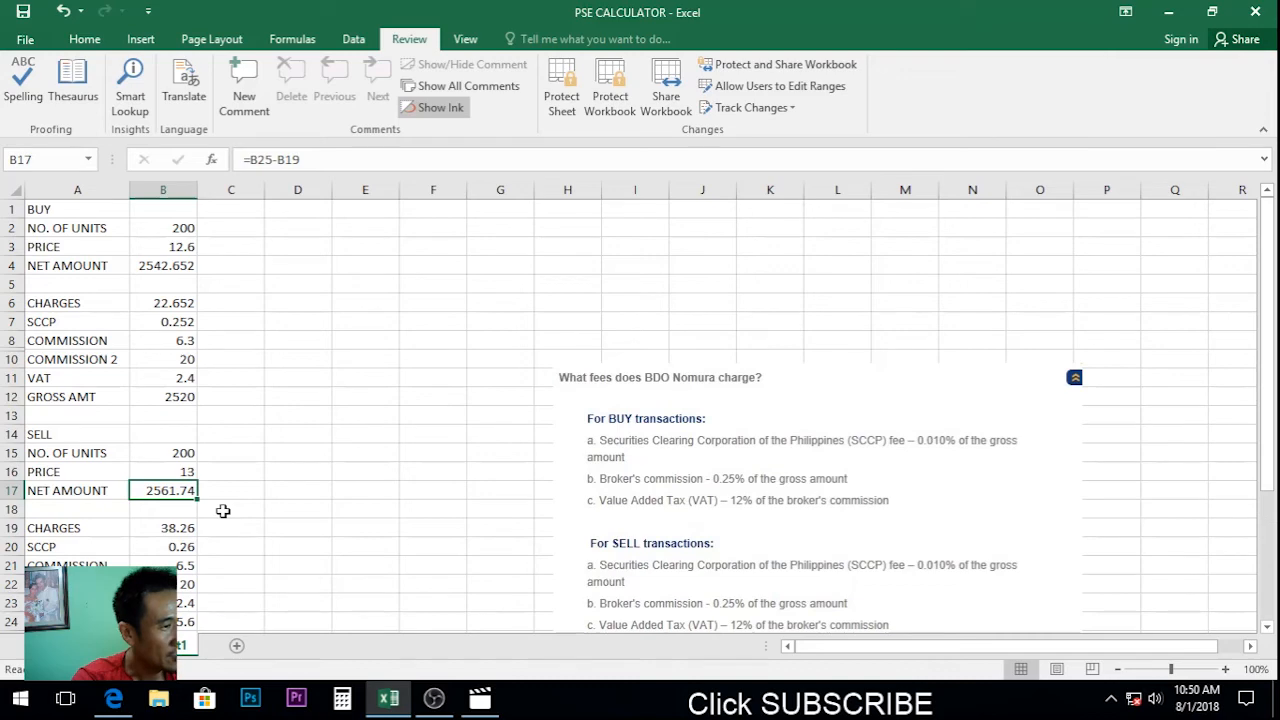
Add the label NET PROFIT in A27 below the SELL section
scroll(237, 511, "down", 2)
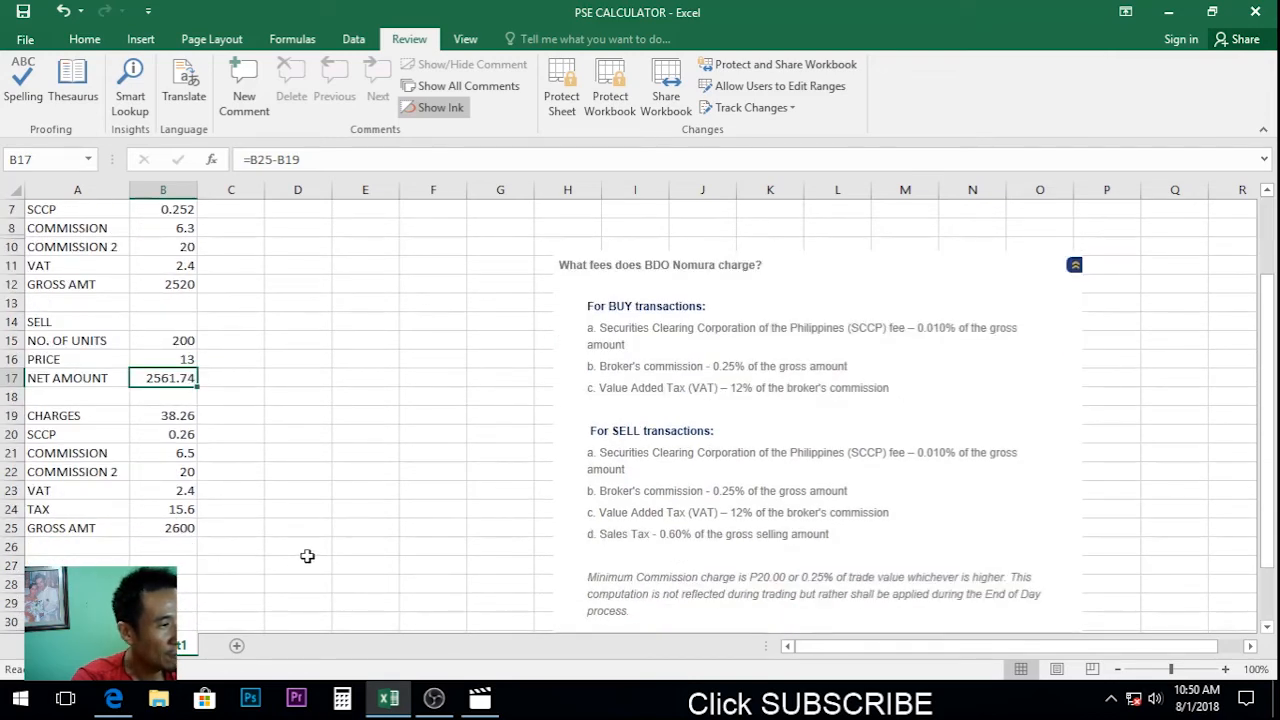
left_click(78, 567)
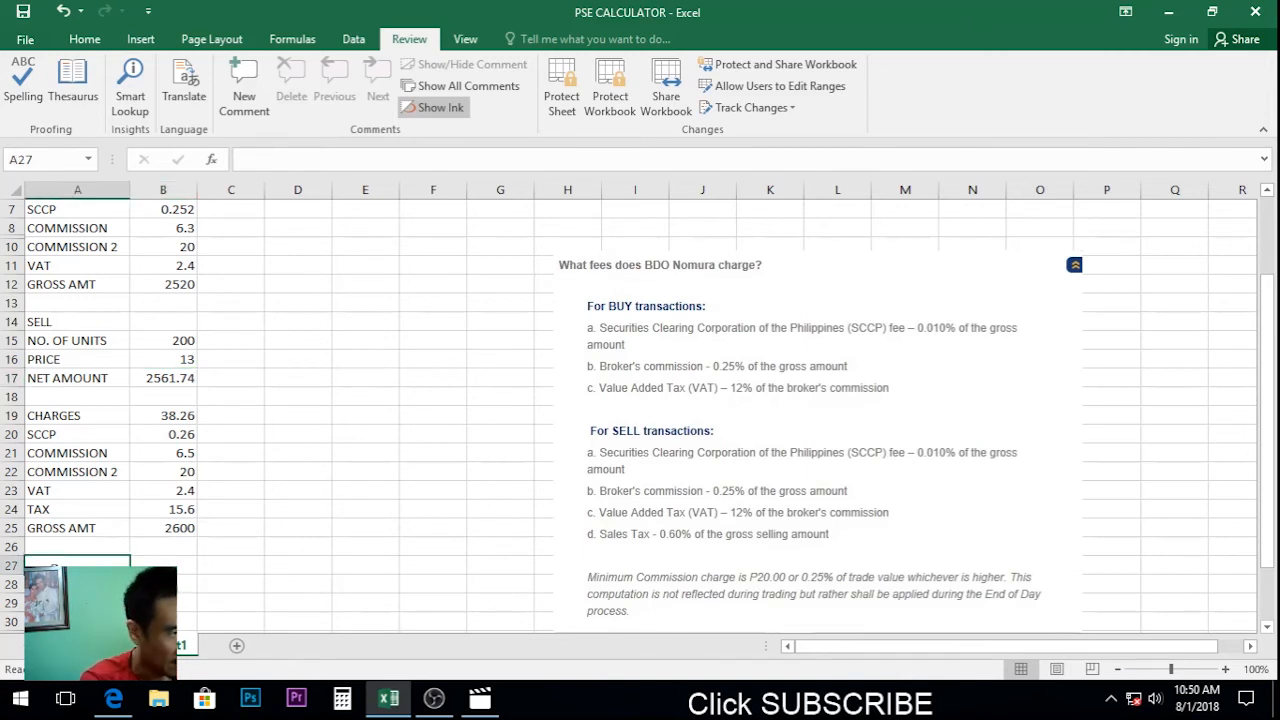
type("NET PROFIT")
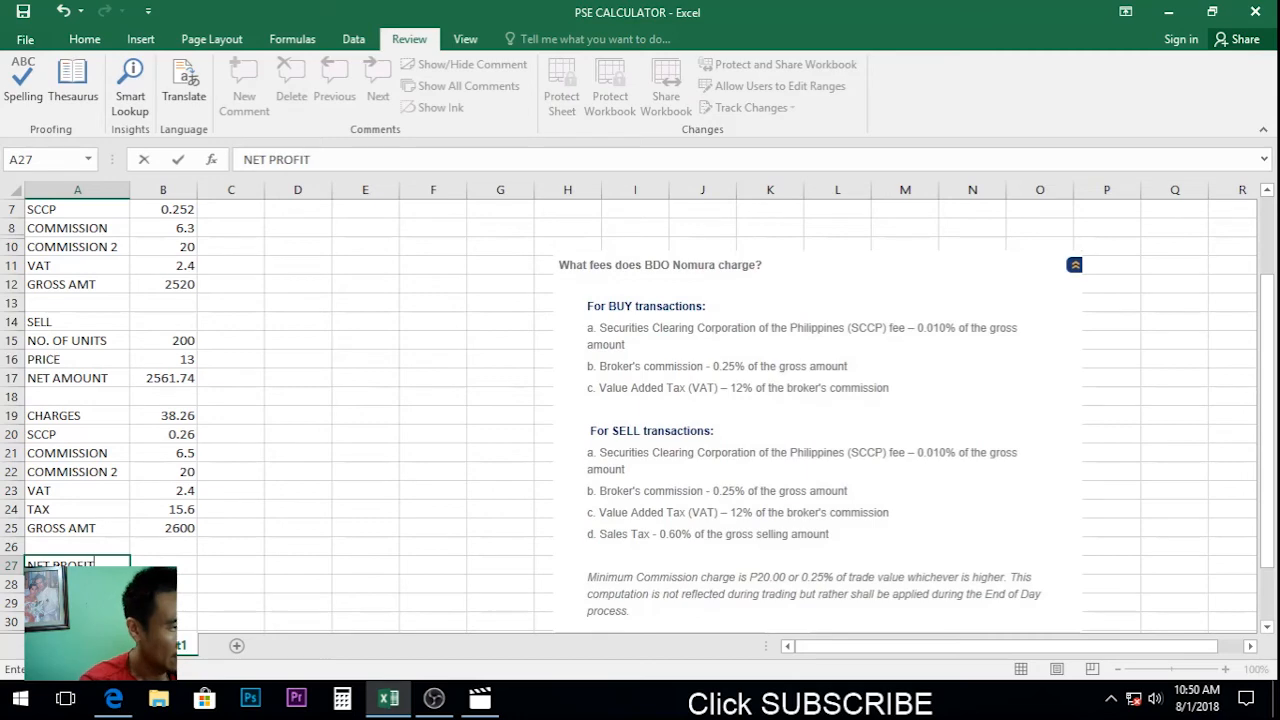
key("Return")
Calculate the net profit in B27 as the SELL net amount minus the BUY net amount with =B17-B4
key("Up")
key("Right")
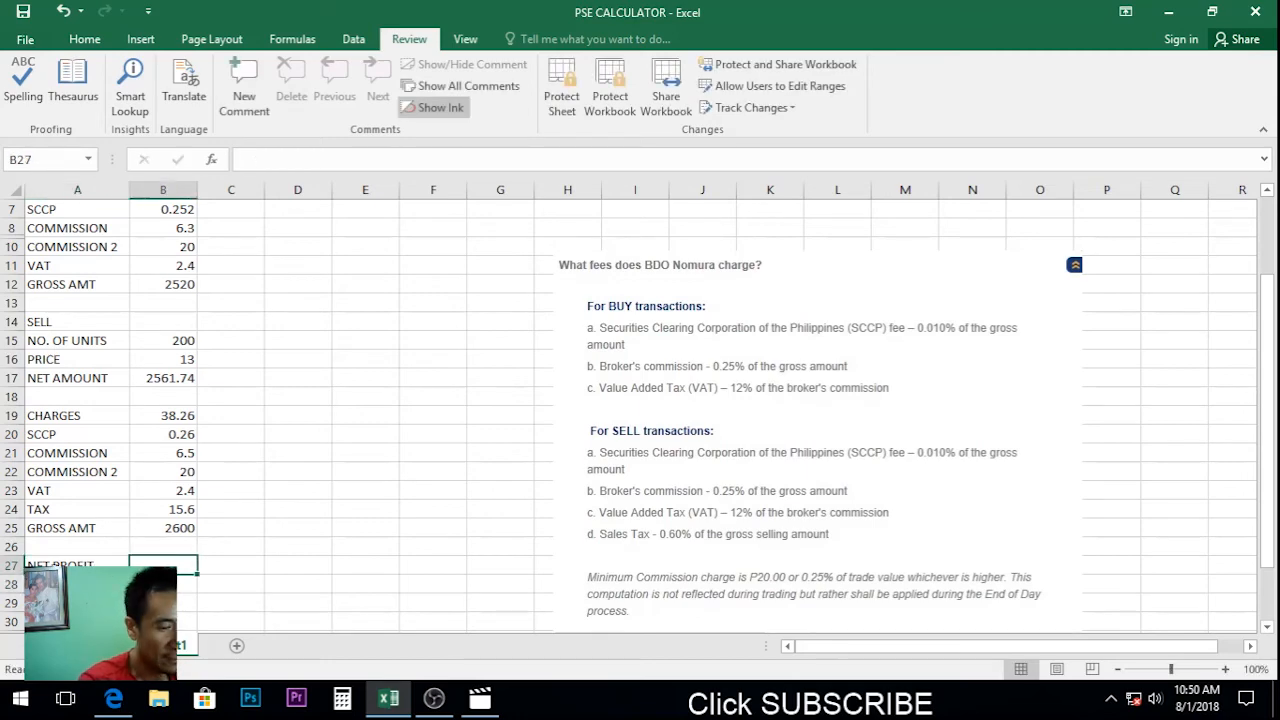
type("=")
scroll(214, 451, "up", 2)
scroll(220, 491, "down", 2)
scroll(220, 493, "up", 2)
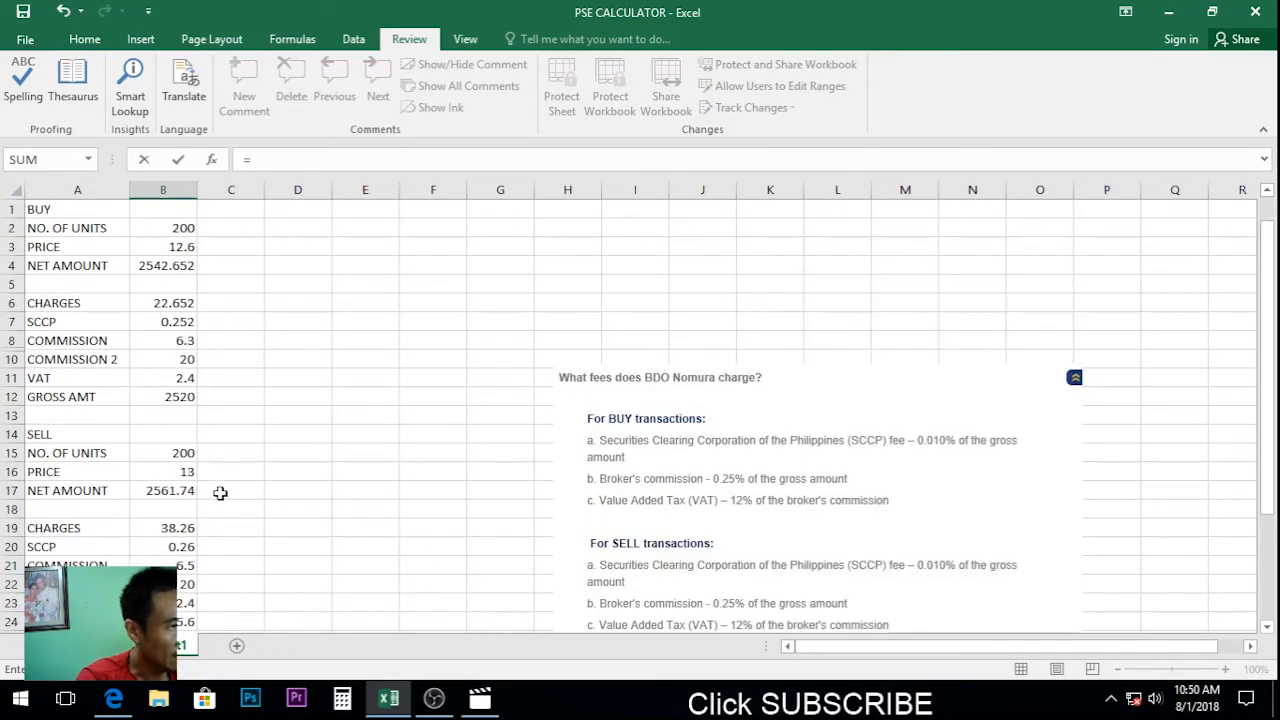
scroll(214, 449, "down", 1)
left_click(165, 435)
type("-")
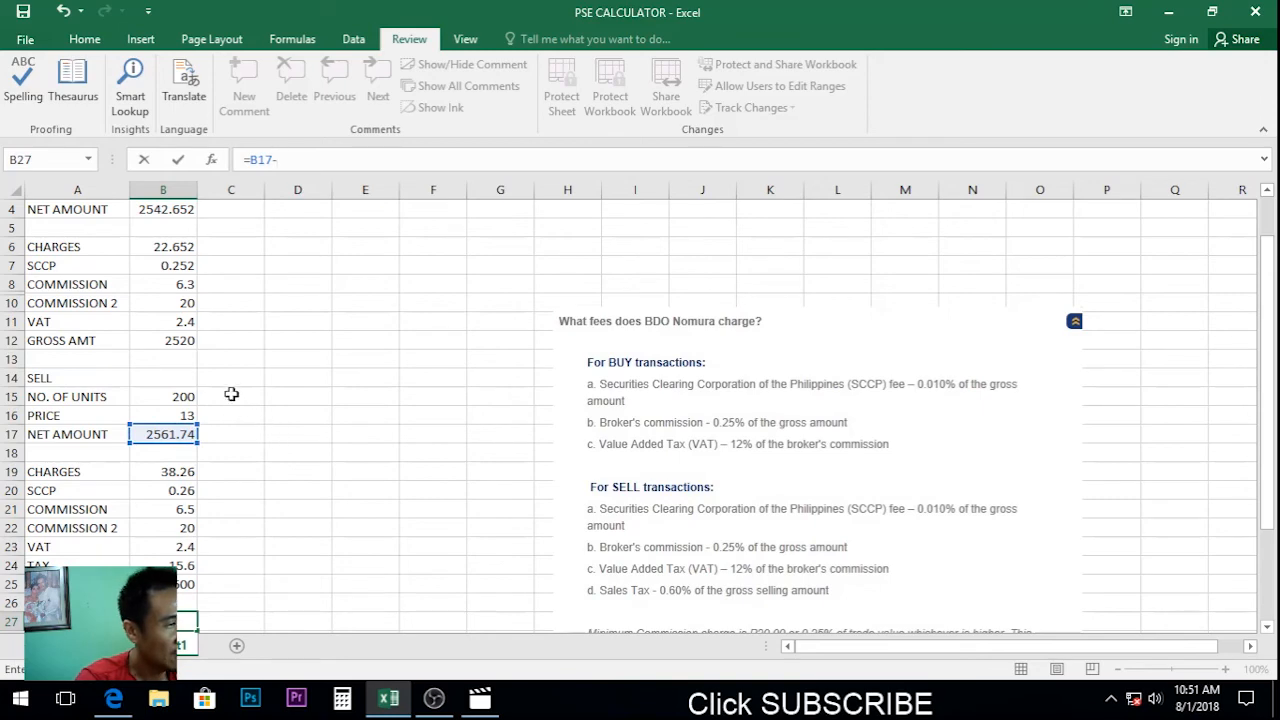
scroll(246, 392, "up", 1)
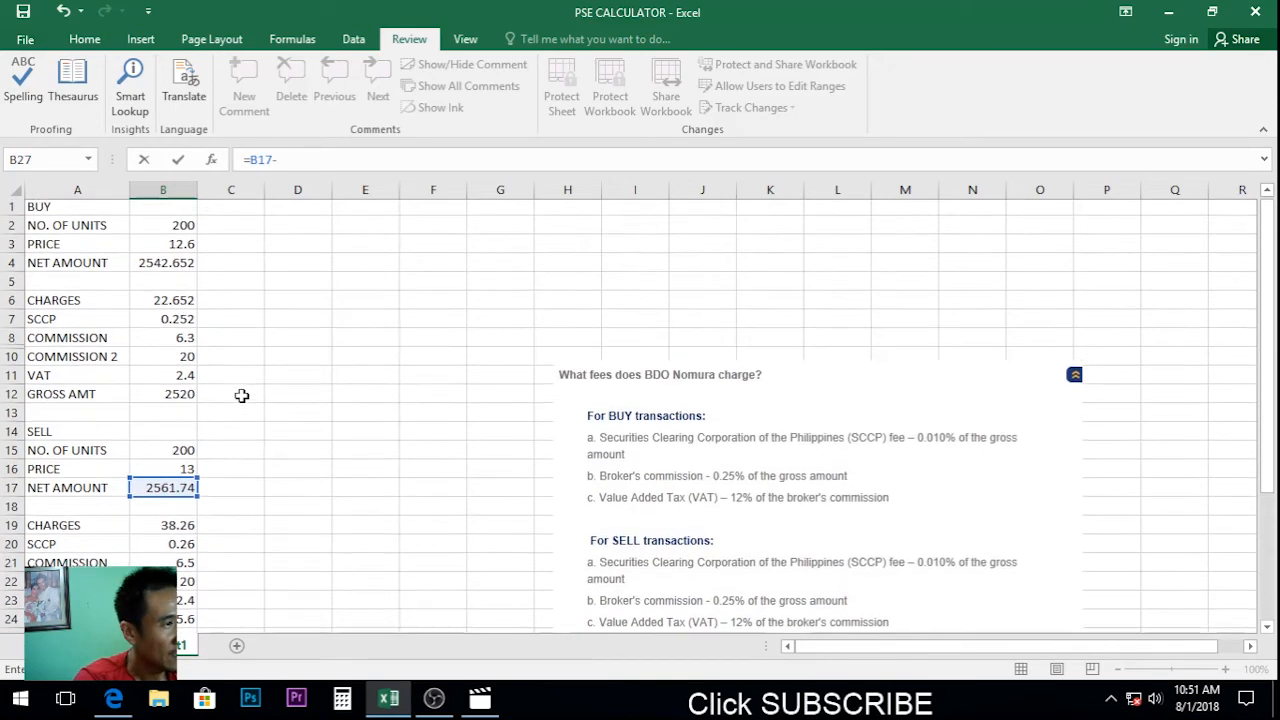
left_click(158, 267)
scroll(158, 267, "down", 2)
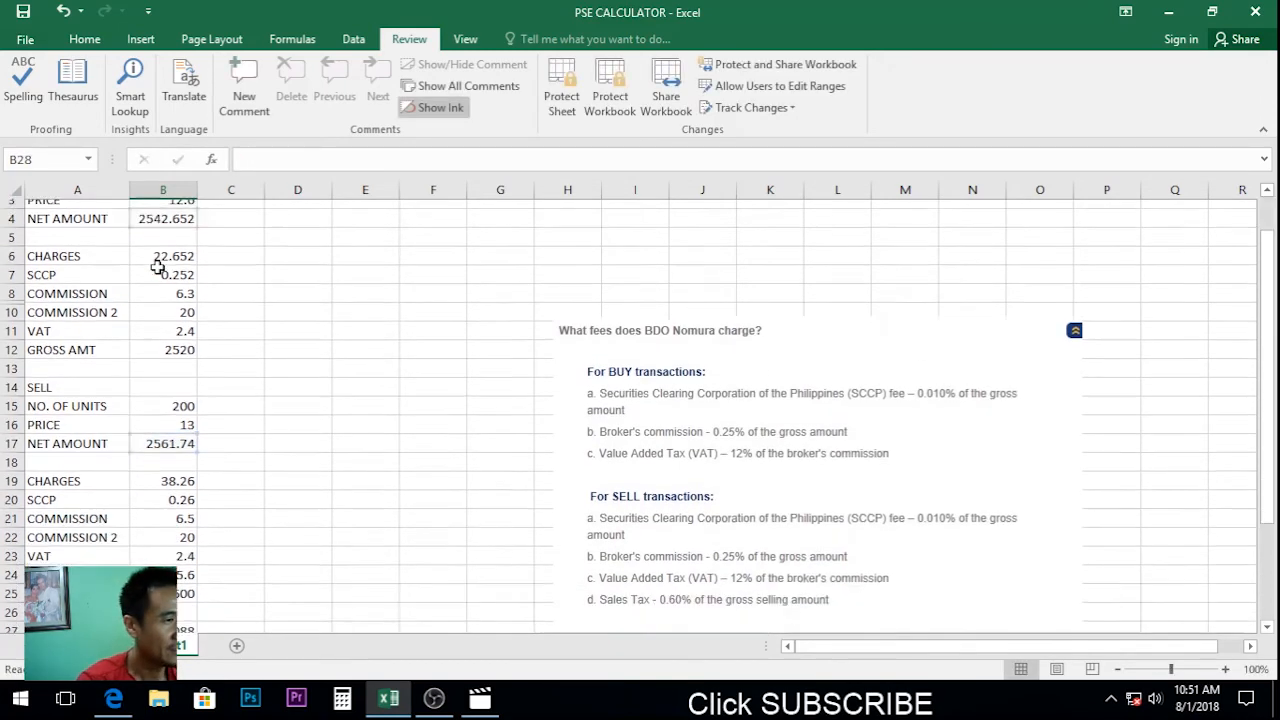
key("Return")
scroll(268, 461, "down", 1)
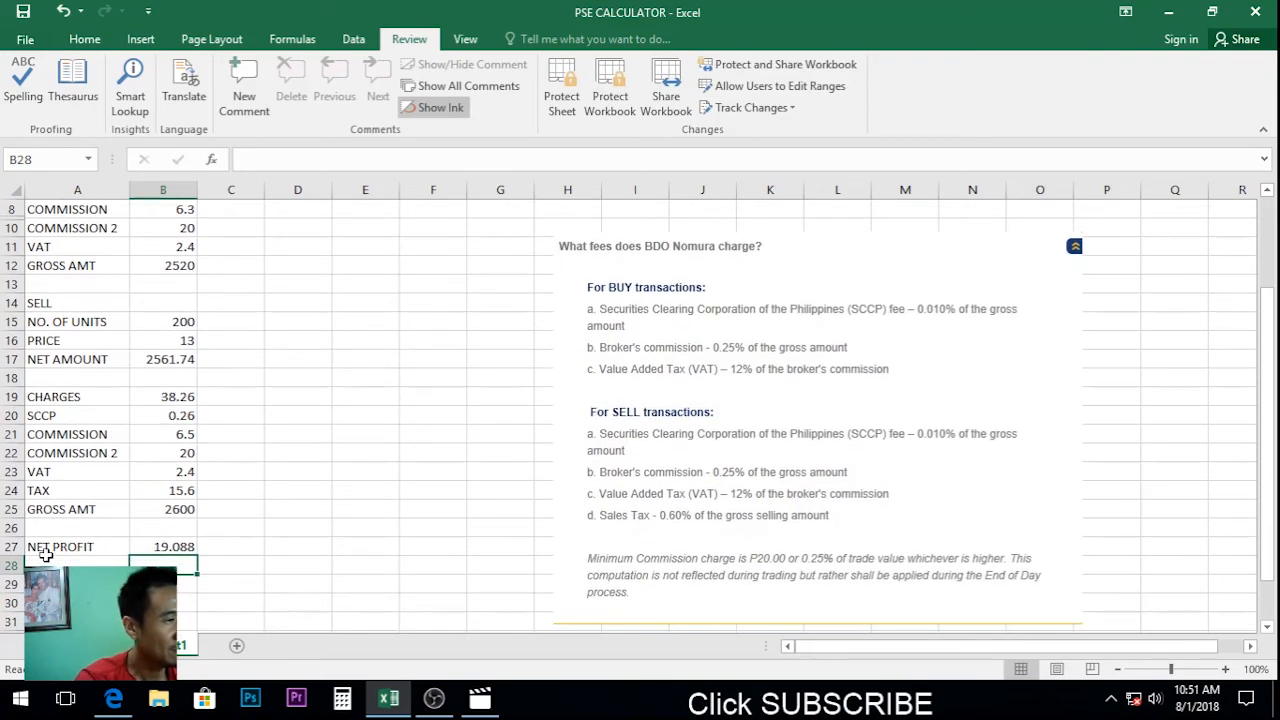
left_click_drag(49, 552, 180, 548)
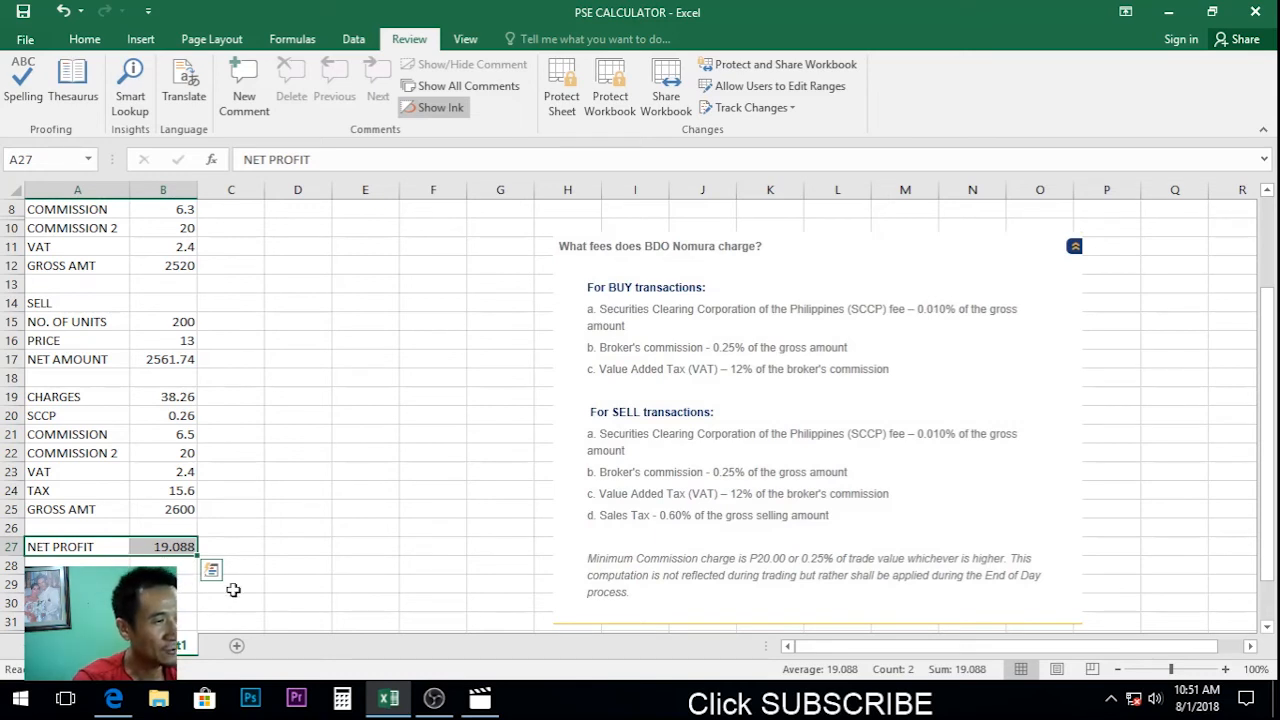
left_click(353, 568)
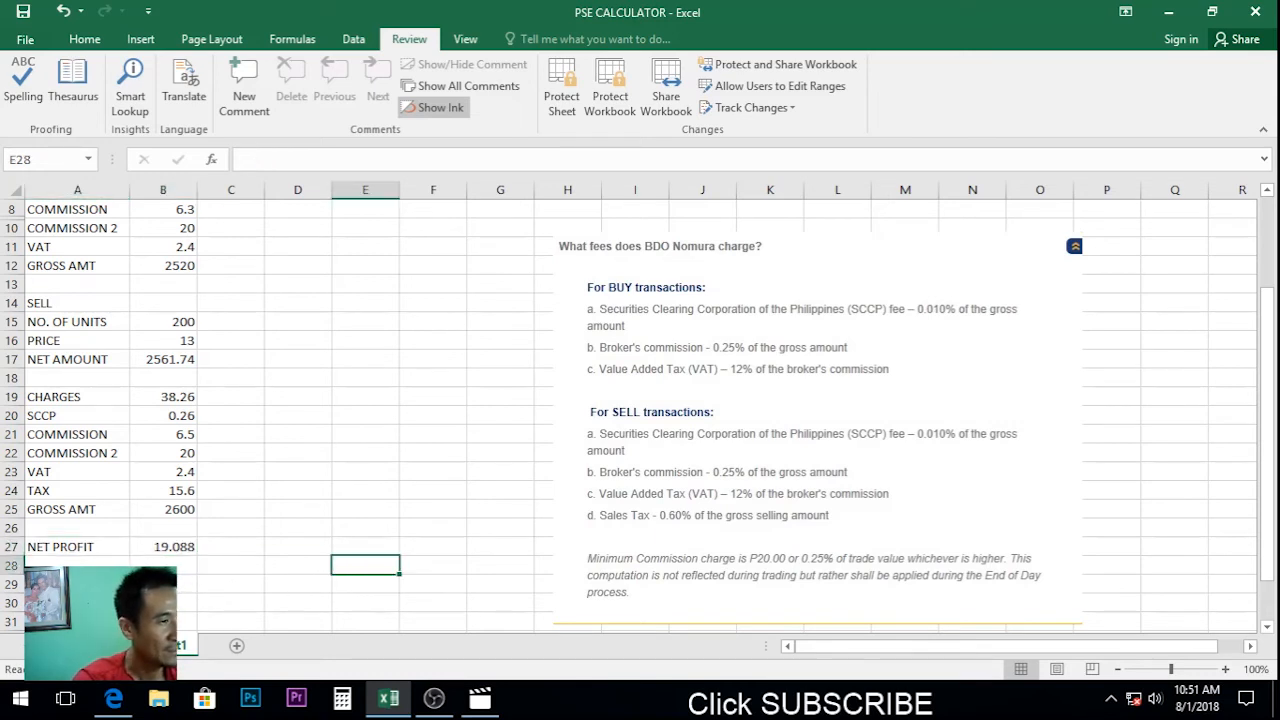
Add the label GAIN/LOSS % in A28 under NET PROFIT
left_click(46, 562)
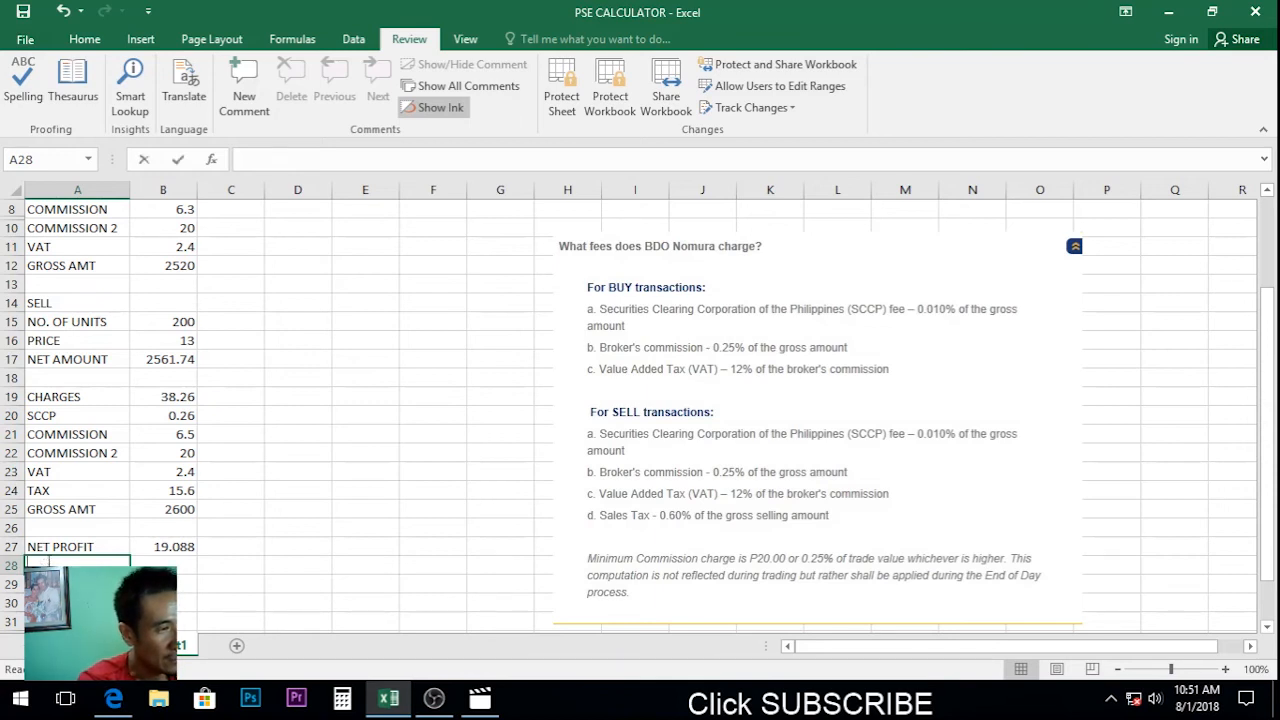
type("GAIN/LOSS")
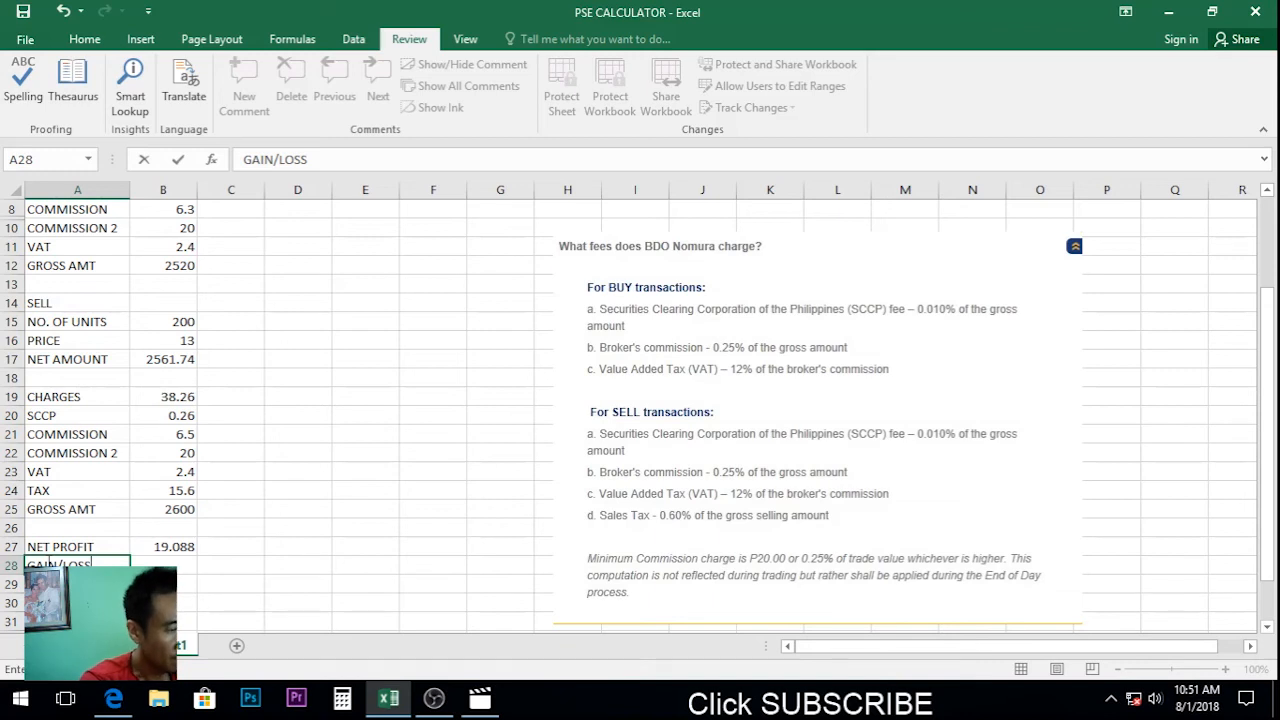
type("%")
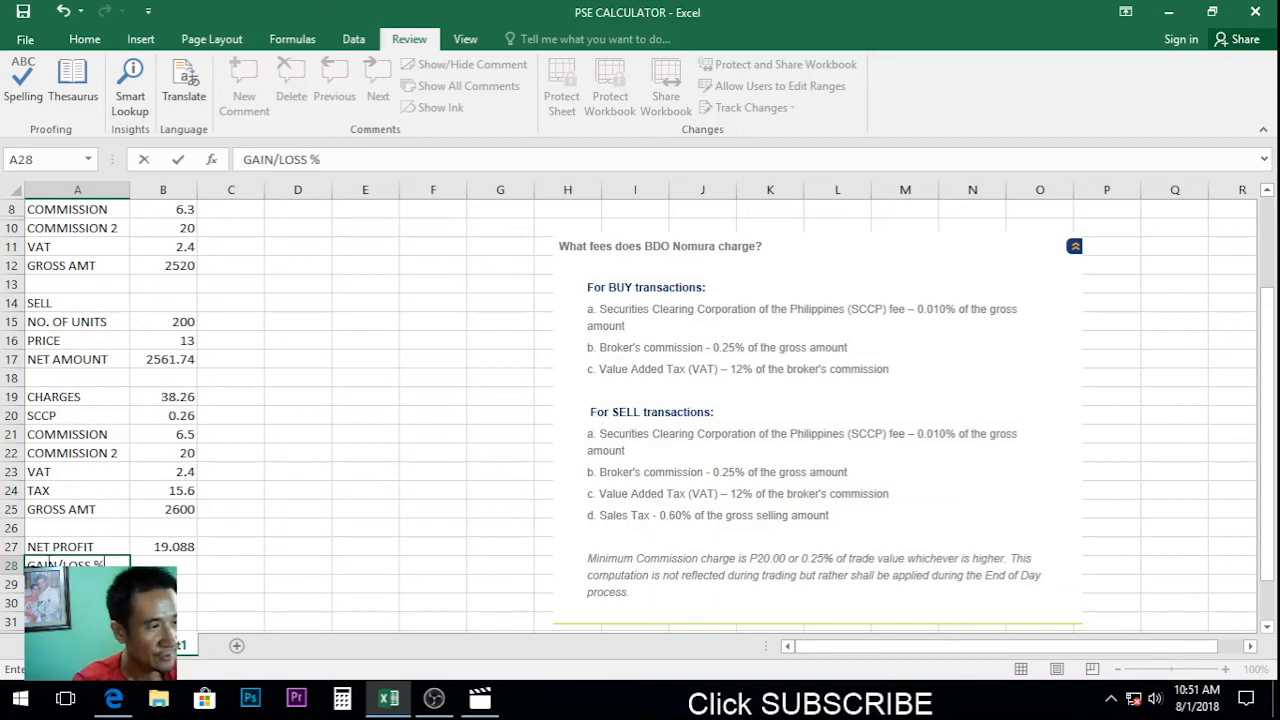
key("Return")
key("Up")
key("Right")
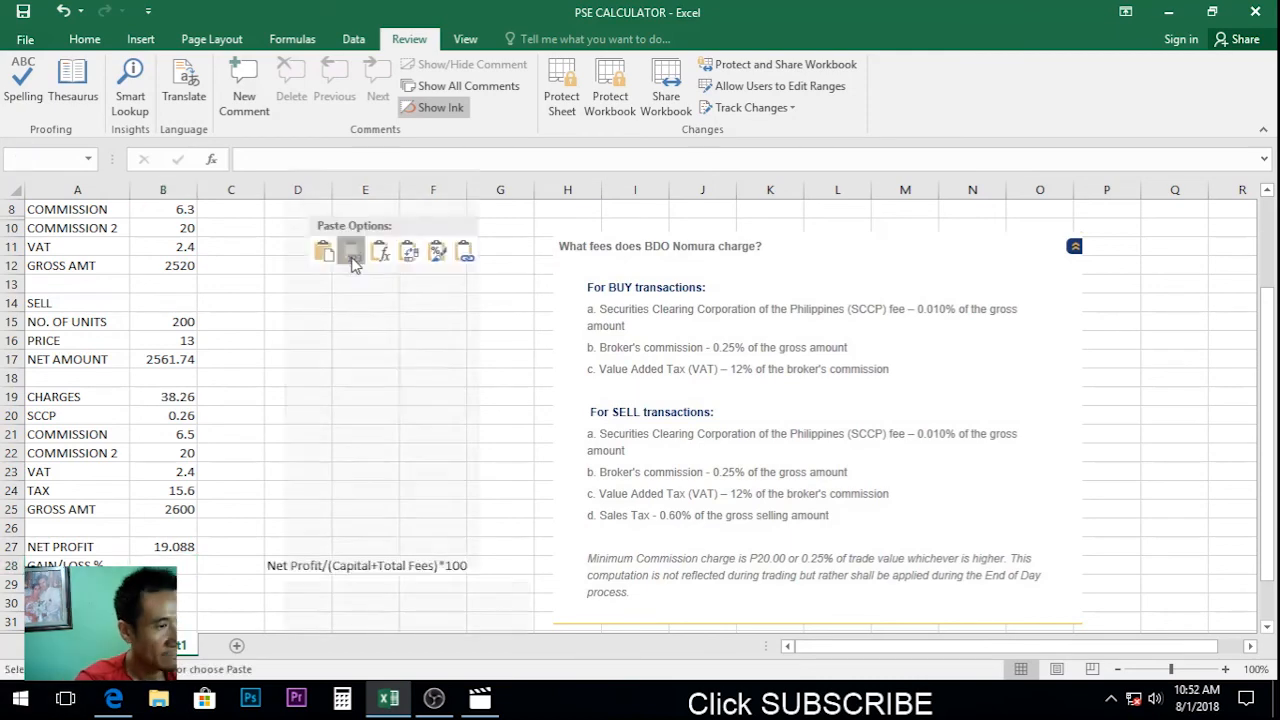
Paste the reference text Net Profit/(Capital+Total Fees)*100 into D28 as values only
left_click(354, 256)
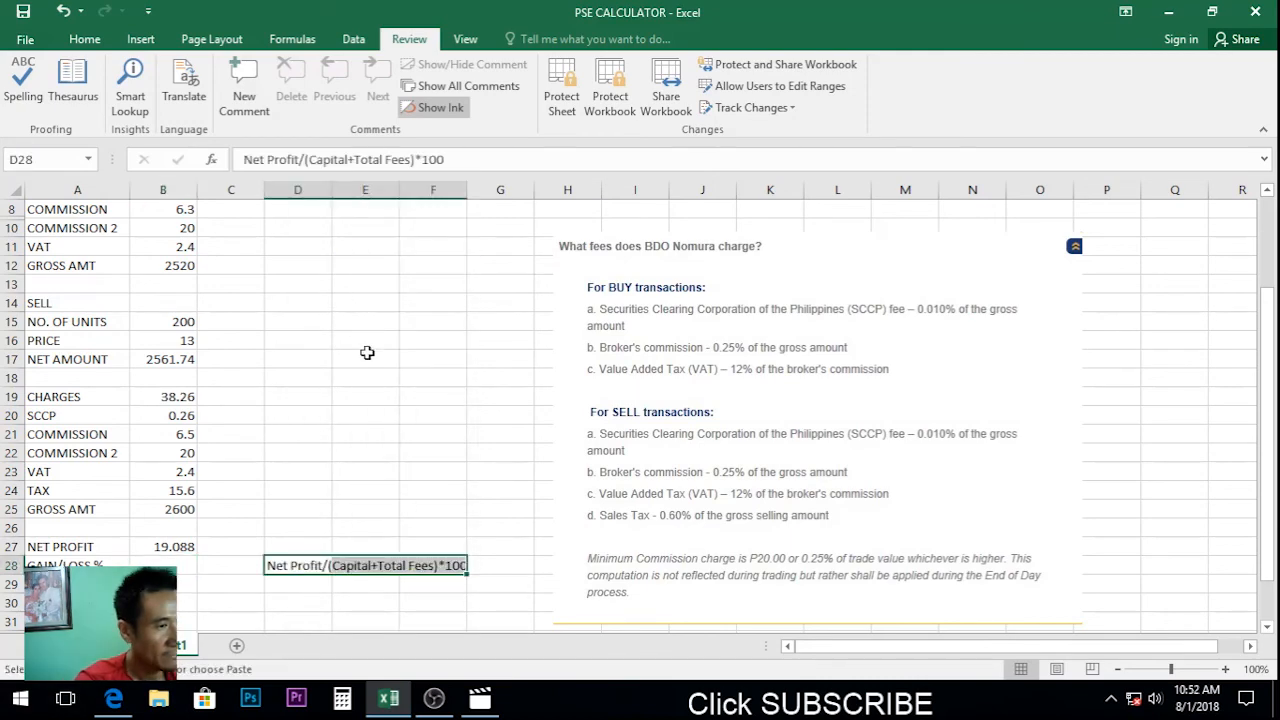
scroll(366, 352, "down", 4)
scroll(366, 352, "down", 1)
left_click(354, 394)
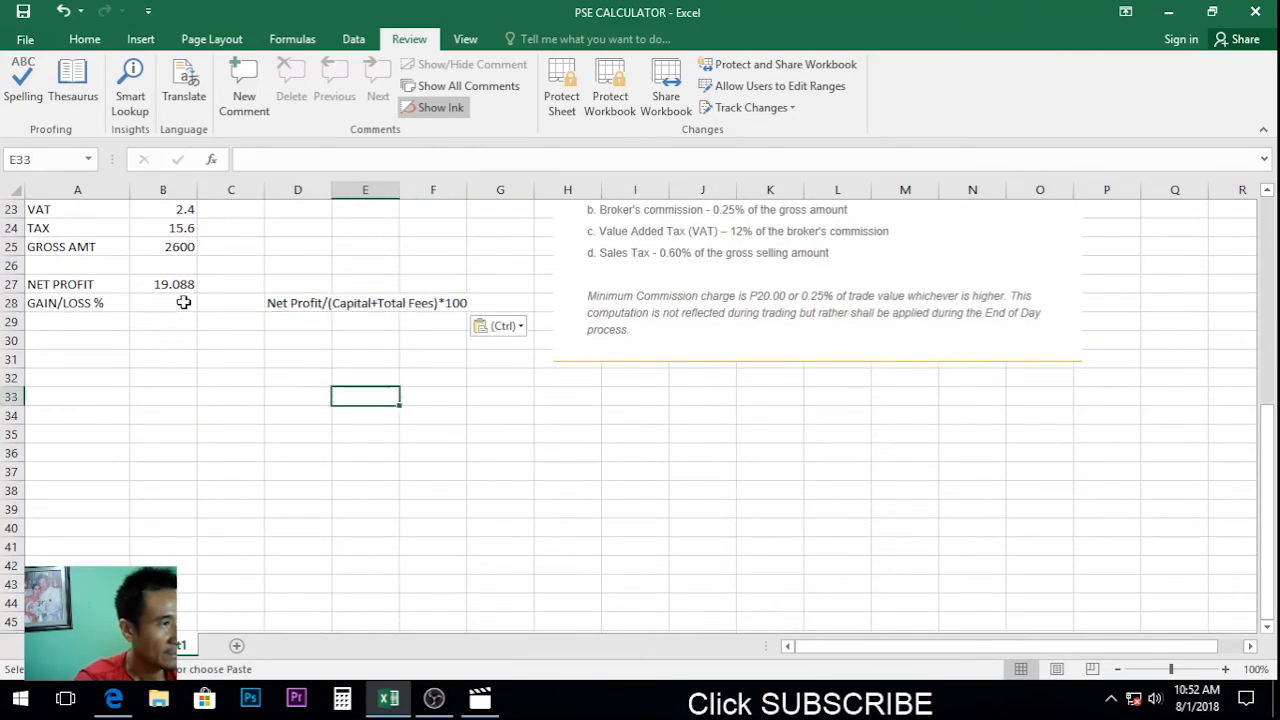
Enter the gain/loss formula =B27/(B4+B19) in B28, using the BUY net amount and the SELL charges
left_click(150, 301)
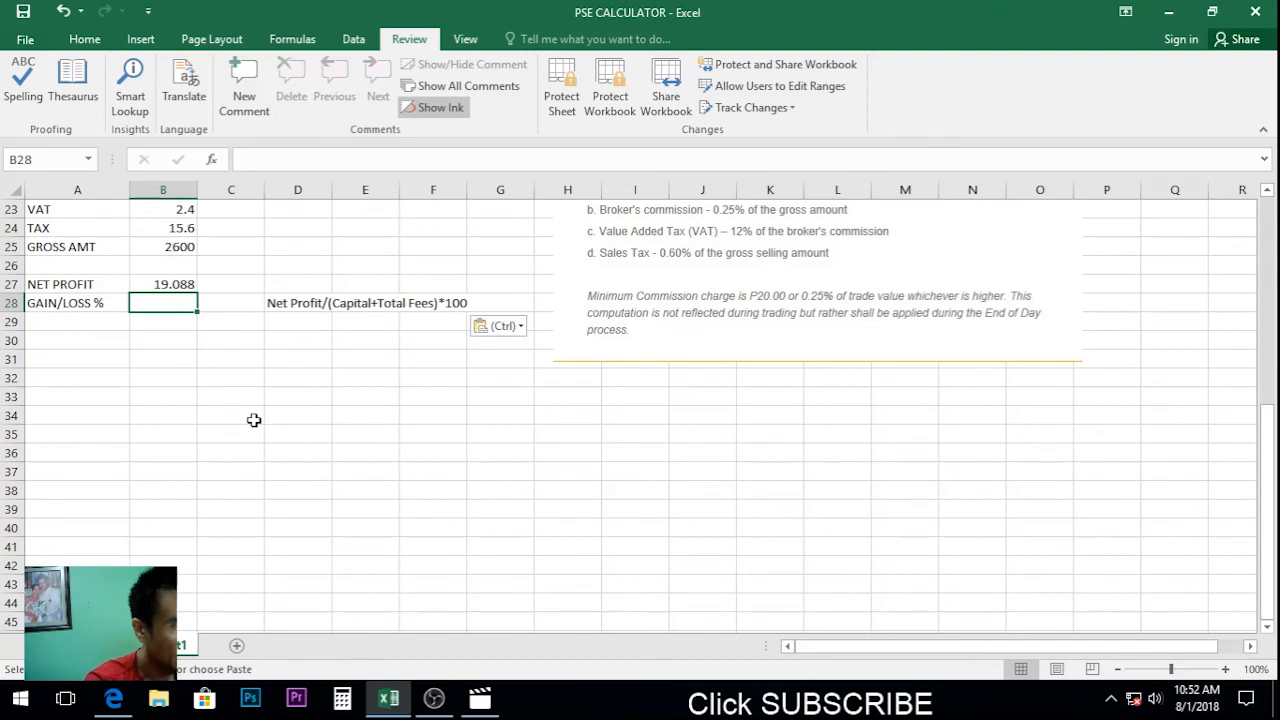
type("=")
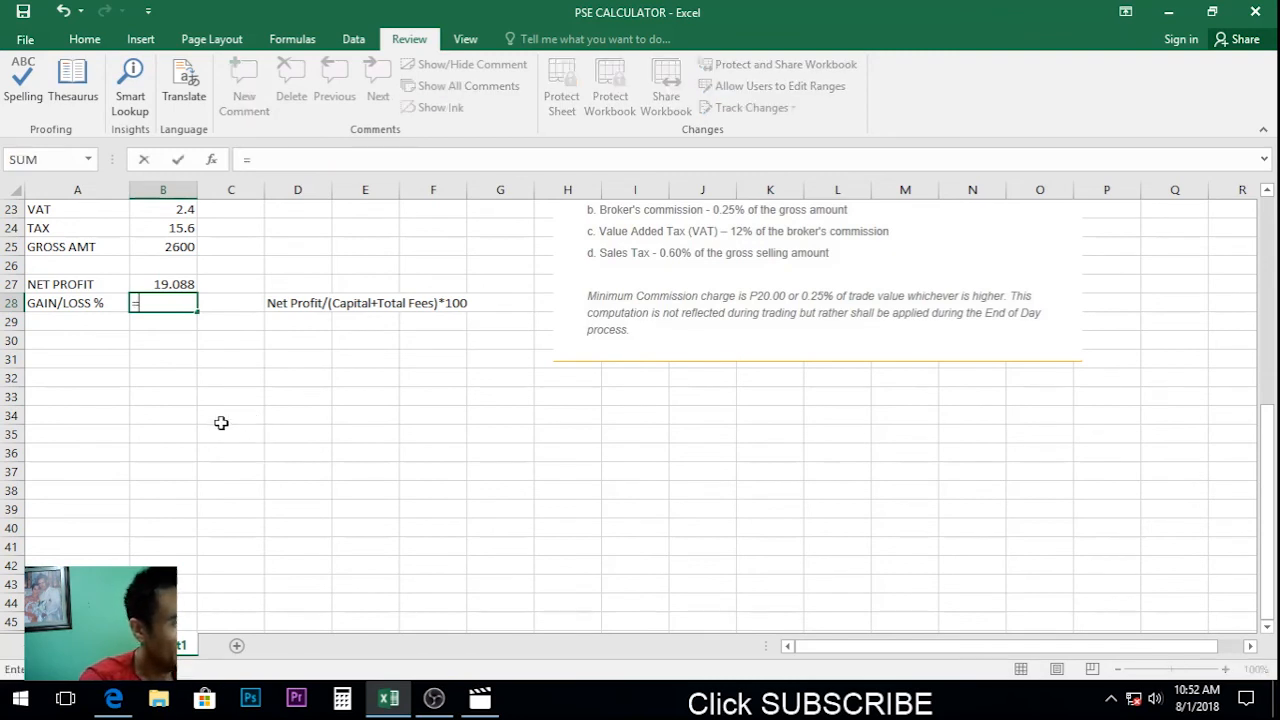
left_click(163, 284)
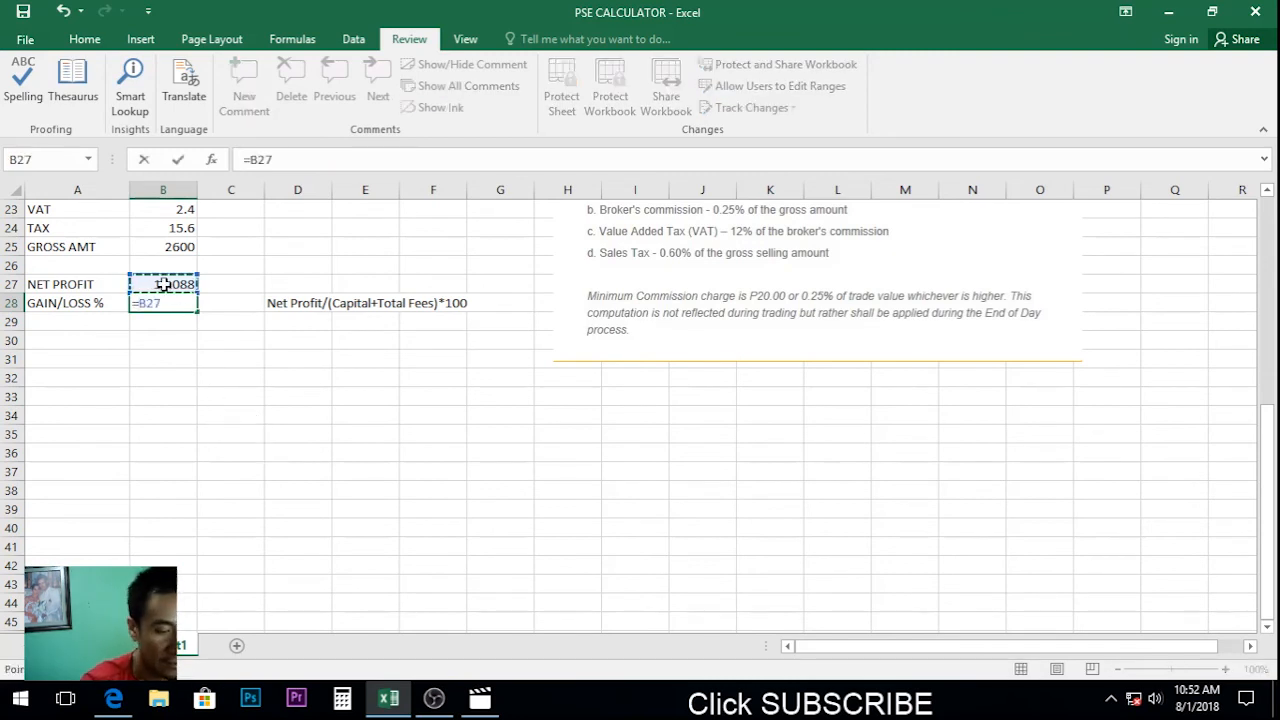
type("/(")
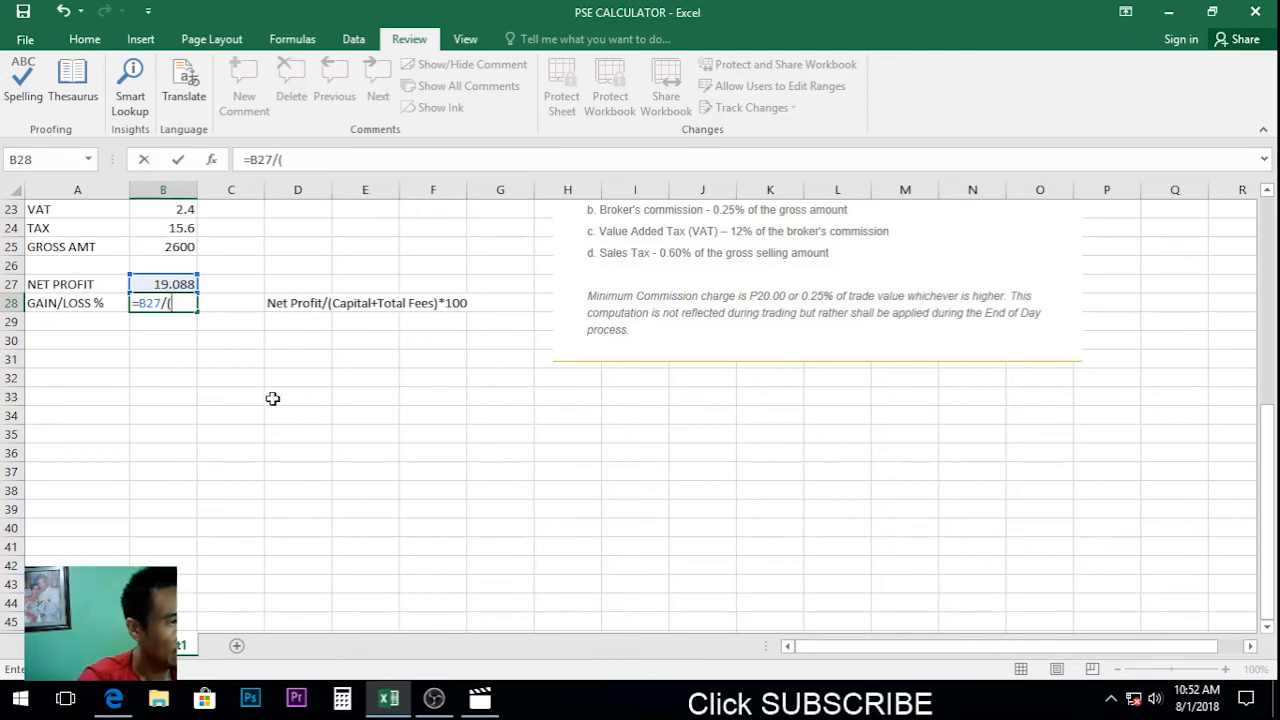
scroll(274, 403, "up", 6)
scroll(274, 403, "up", 2)
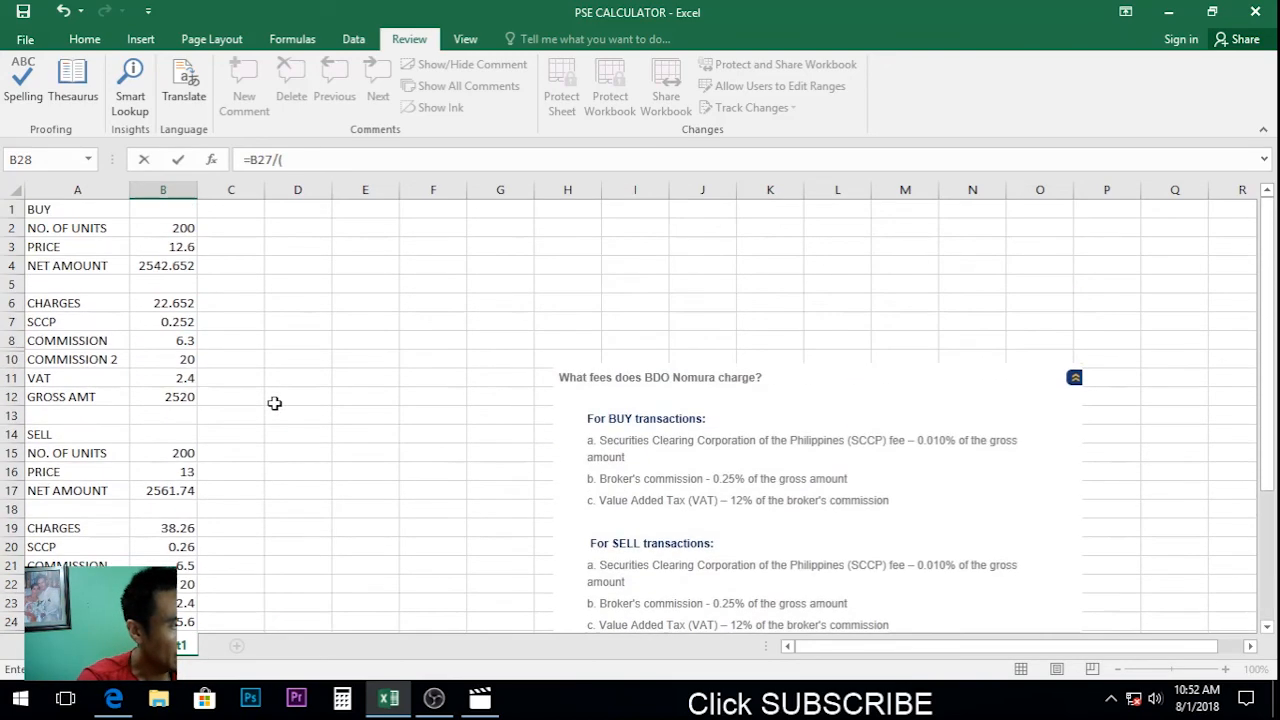
left_click(163, 268)
scroll(337, 388, "down", 4)
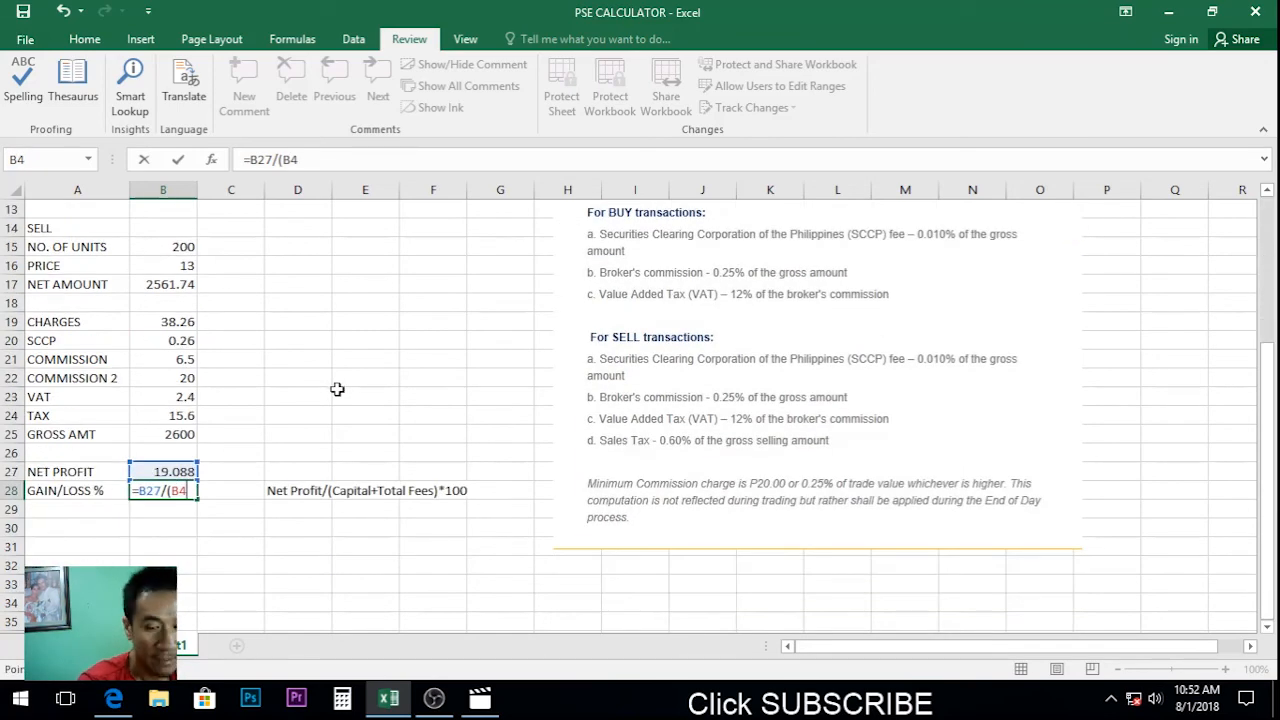
type("+")
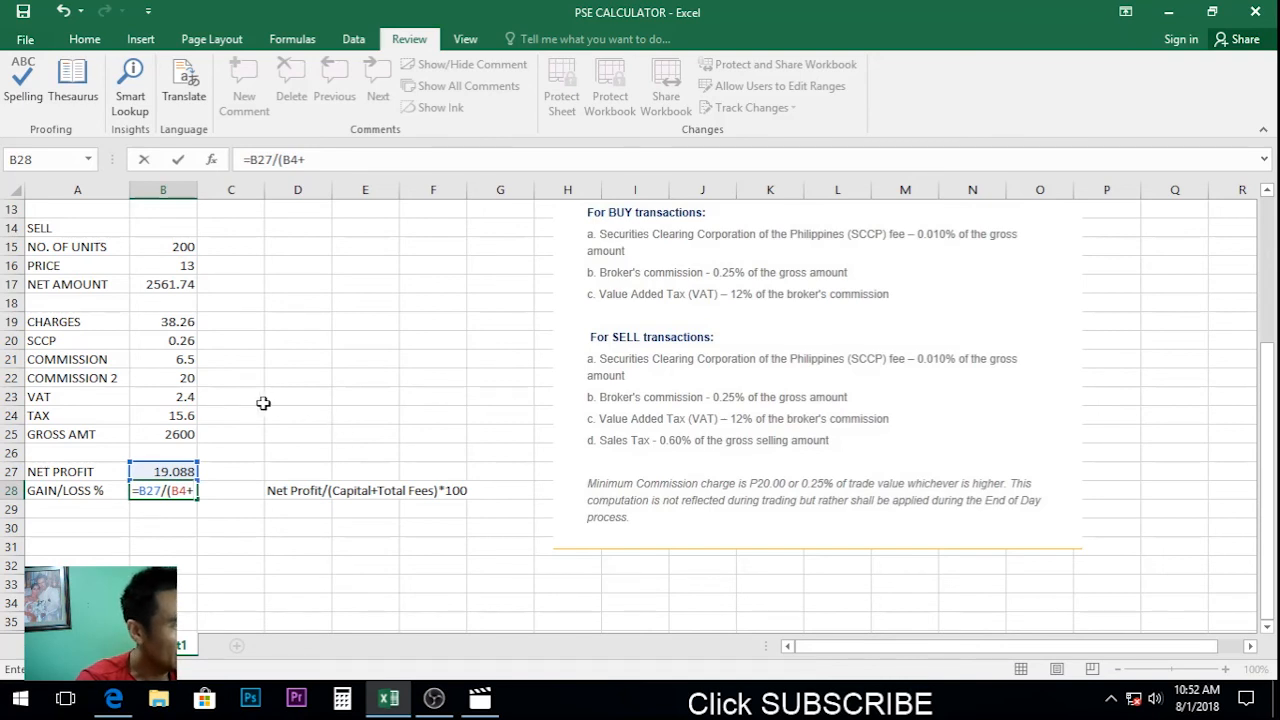
left_click(174, 322)
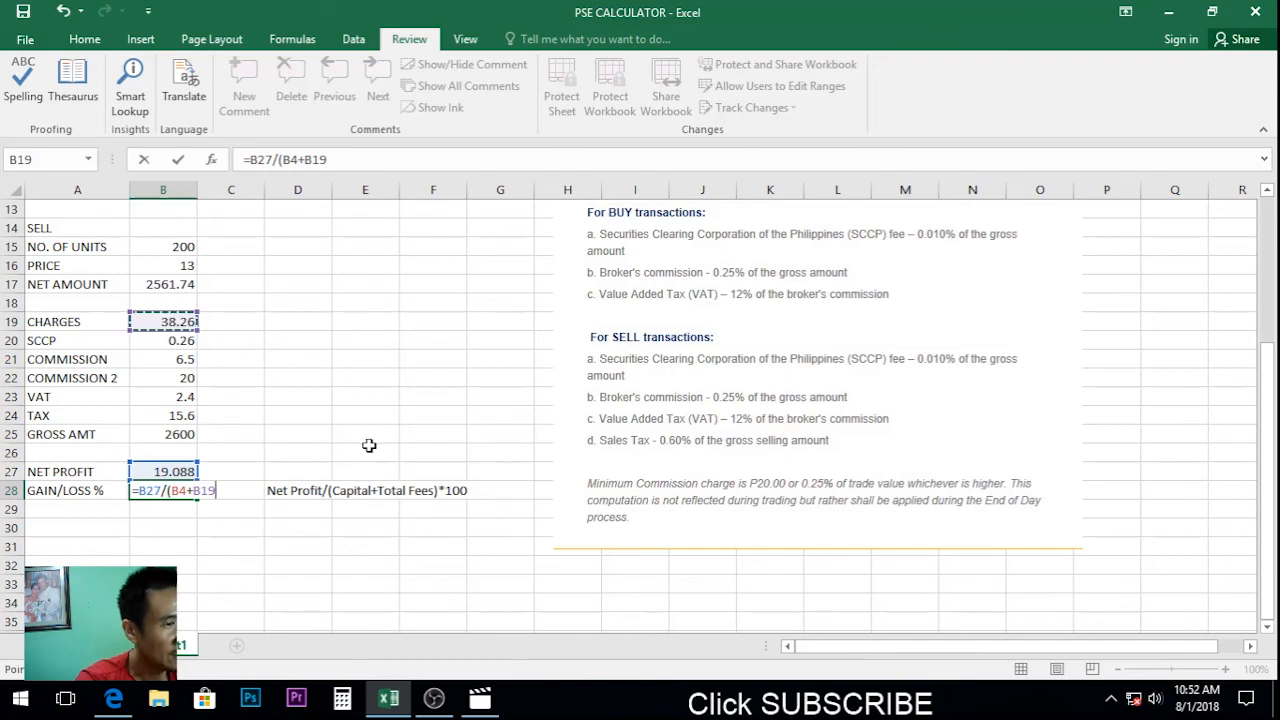
type(")")
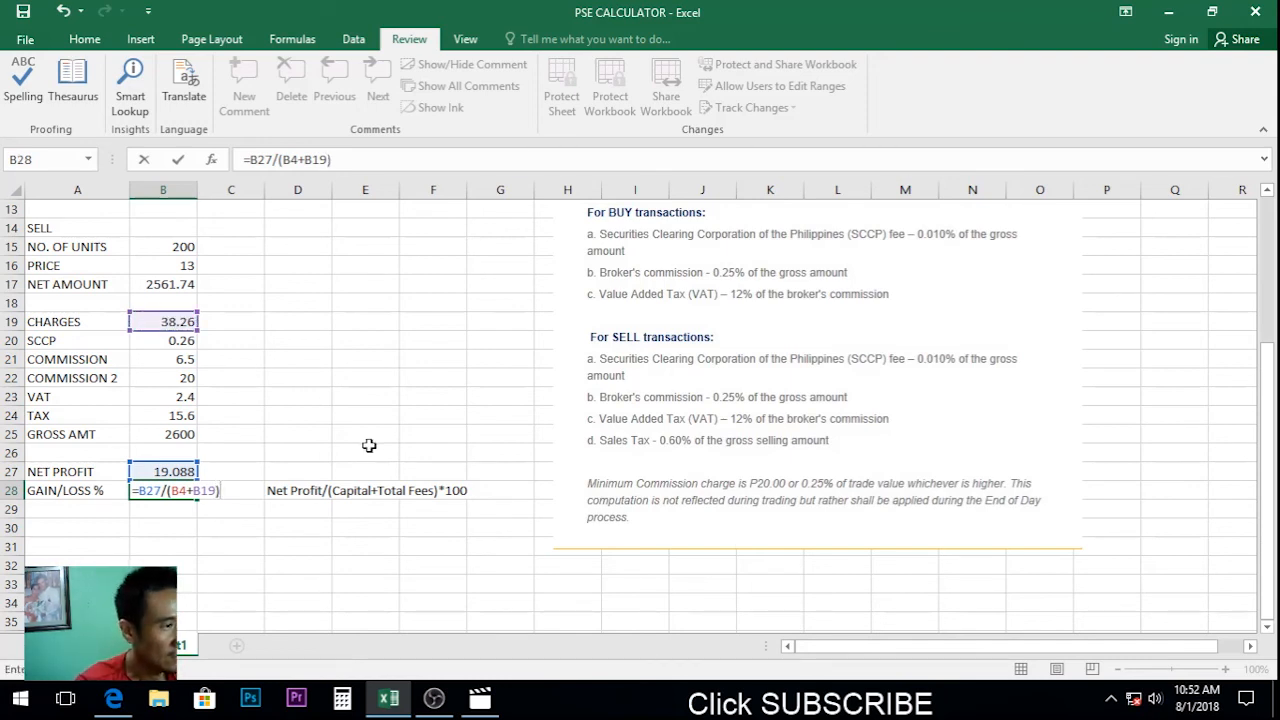
key("Return")
Format the gain/loss result in B28 as a percentage with two decimal places
left_click(145, 490)
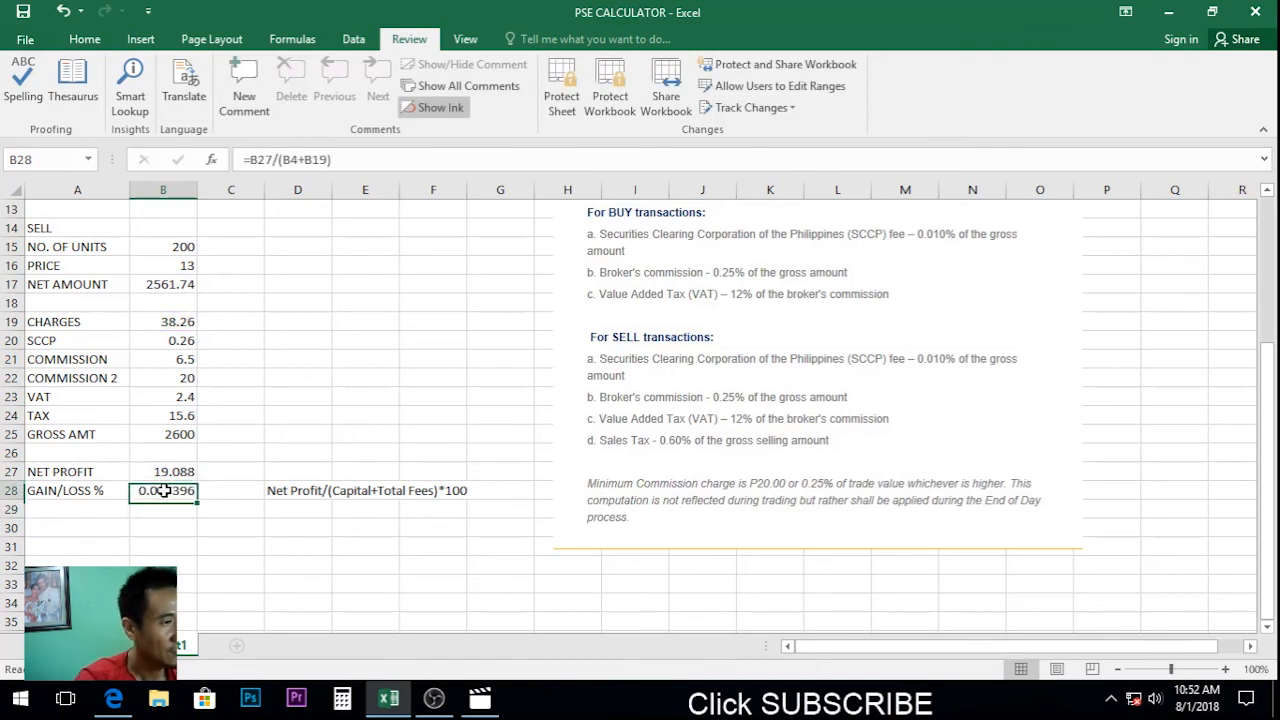
left_click(85, 39)
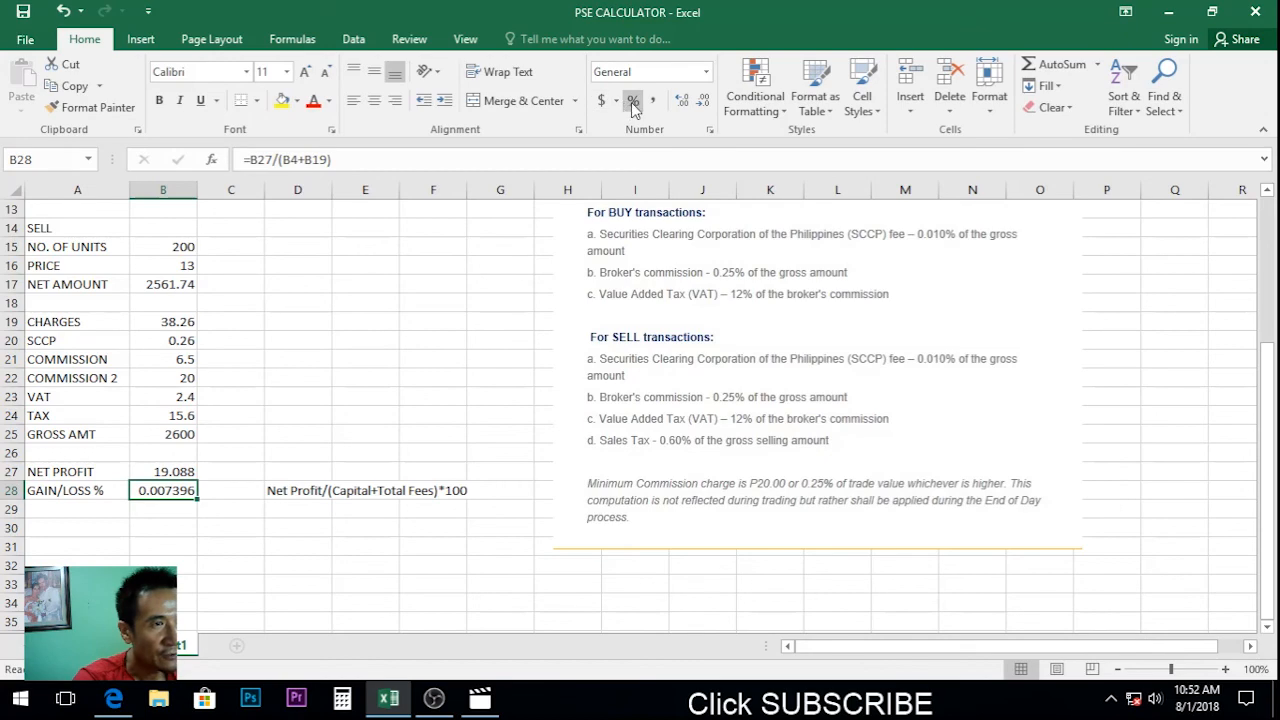
scroll(497, 331, "down", 2)
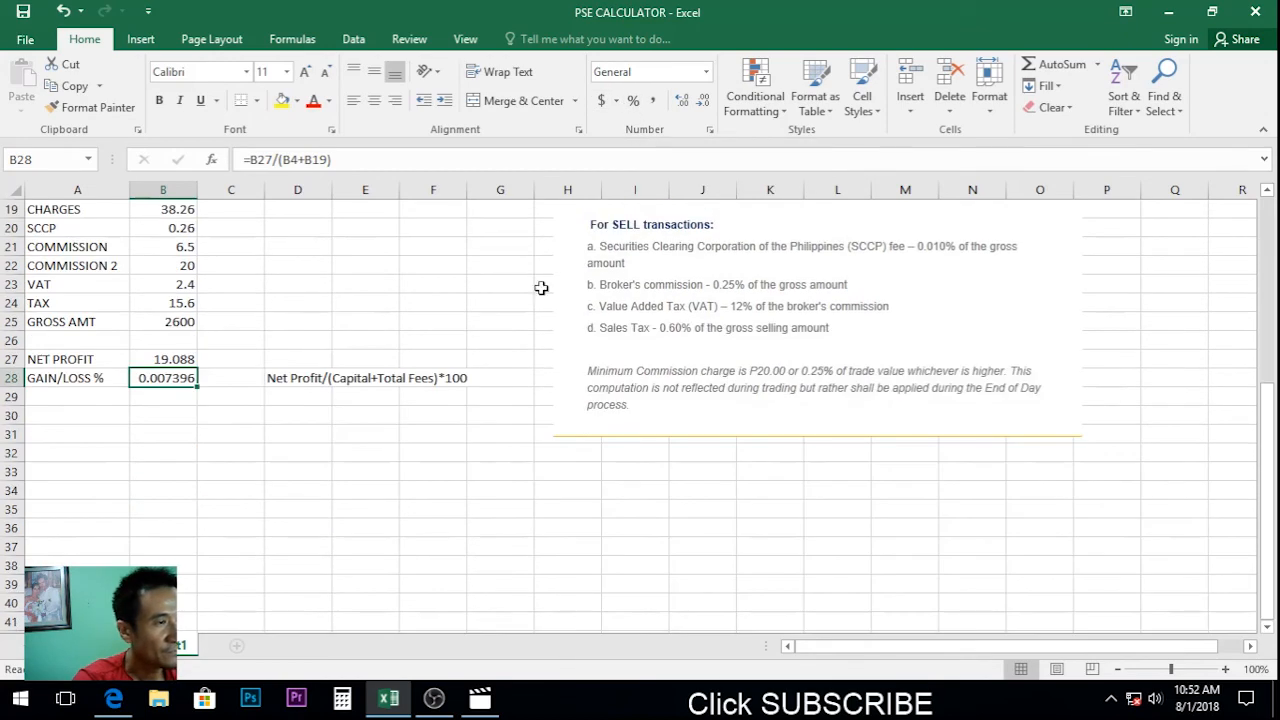
left_click(632, 102)
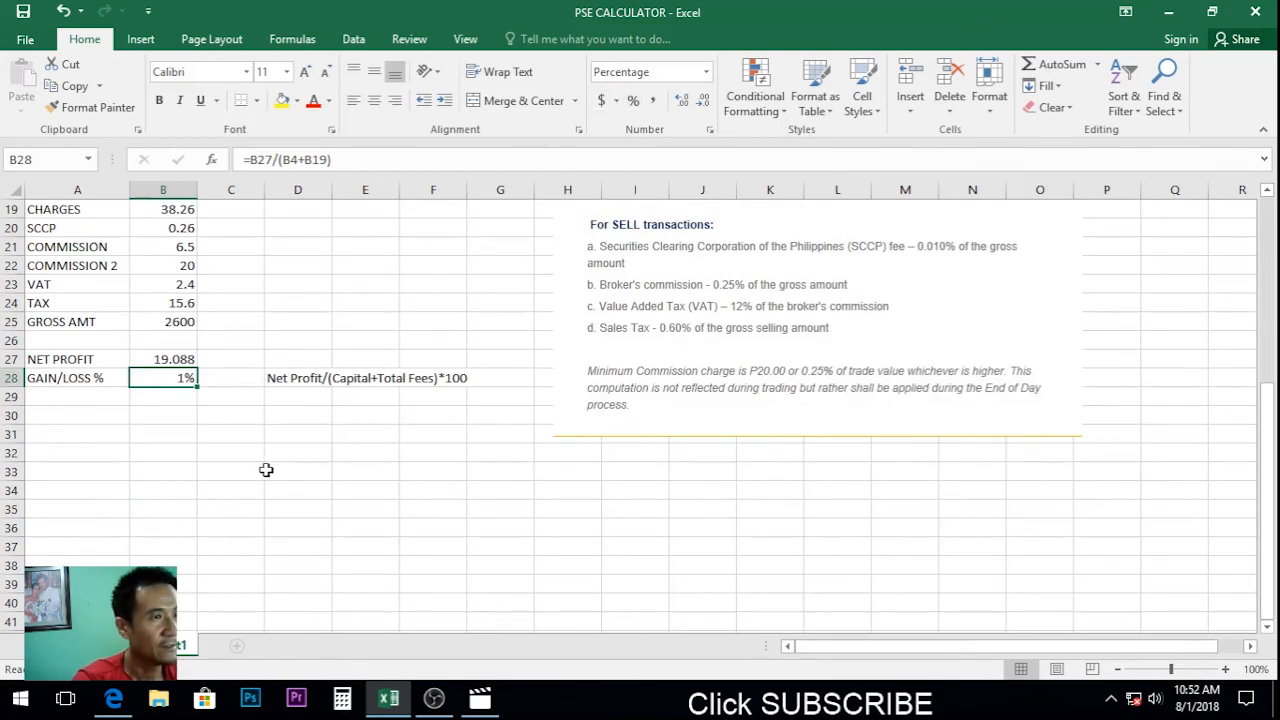
left_click(688, 107)
left_click(688, 107)
left_click(243, 436)
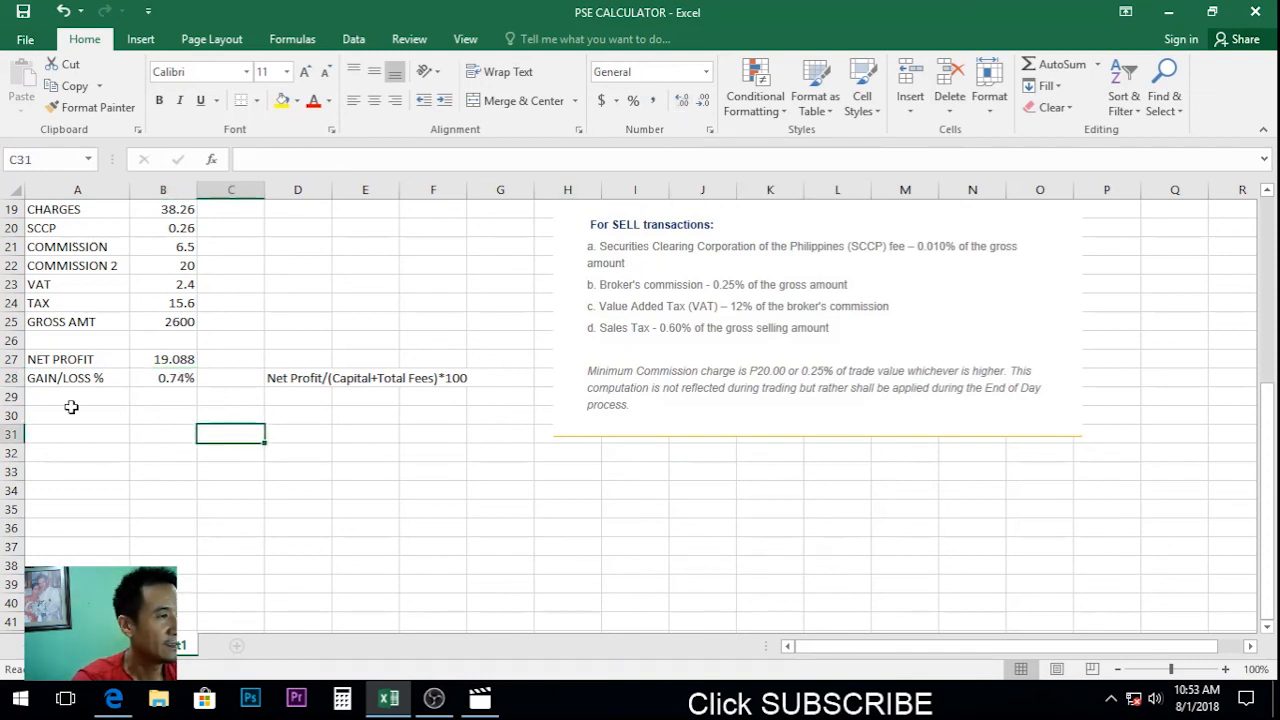
Look over the whole calculator, from the BUY and SELL sections down to the net profit and gain/loss rows
left_click(70, 413)
scroll(317, 474, "up", 1)
scroll(200, 430, "down", 1)
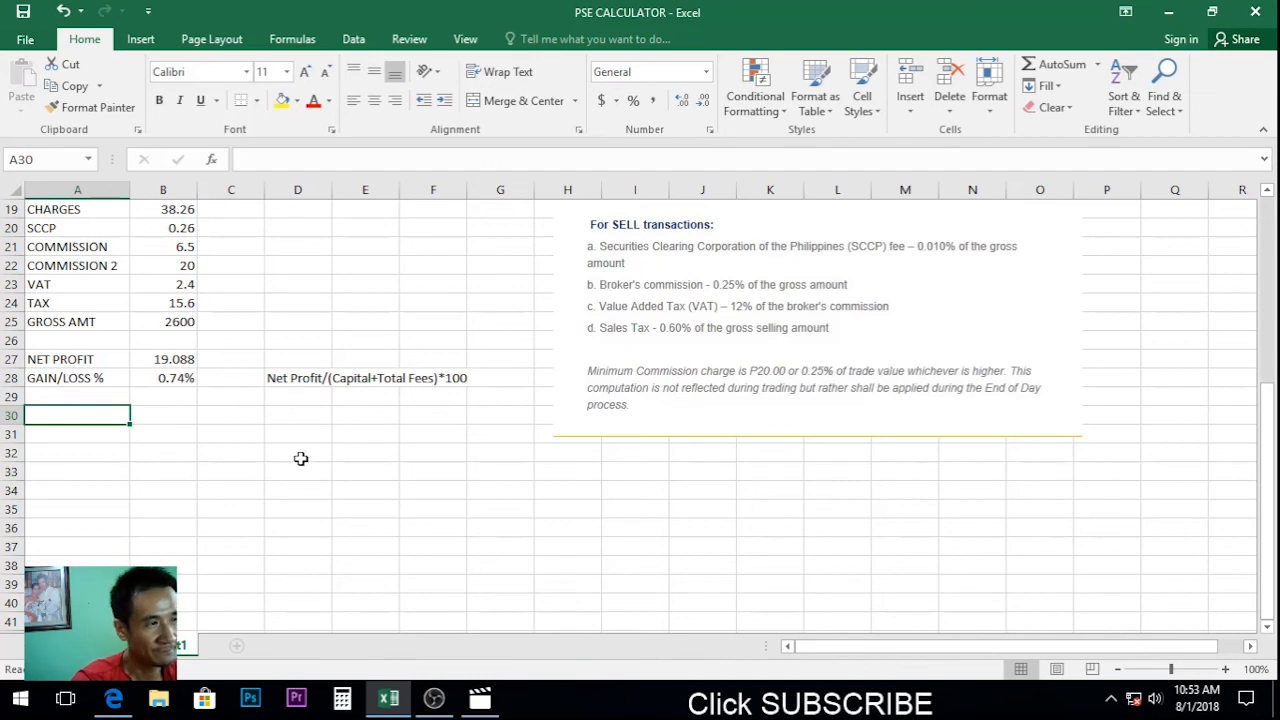
scroll(300, 458, "up", 1)
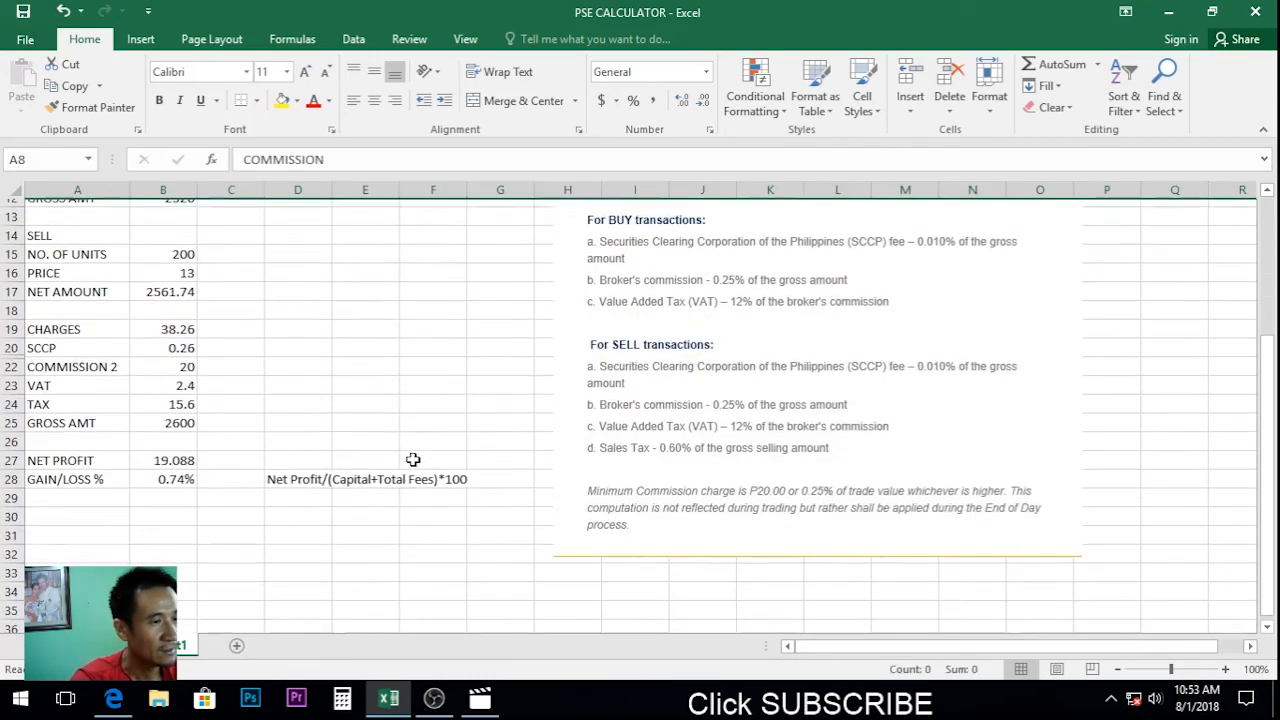
scroll(410, 457, "down", 1)
scroll(408, 456, "up", 4)
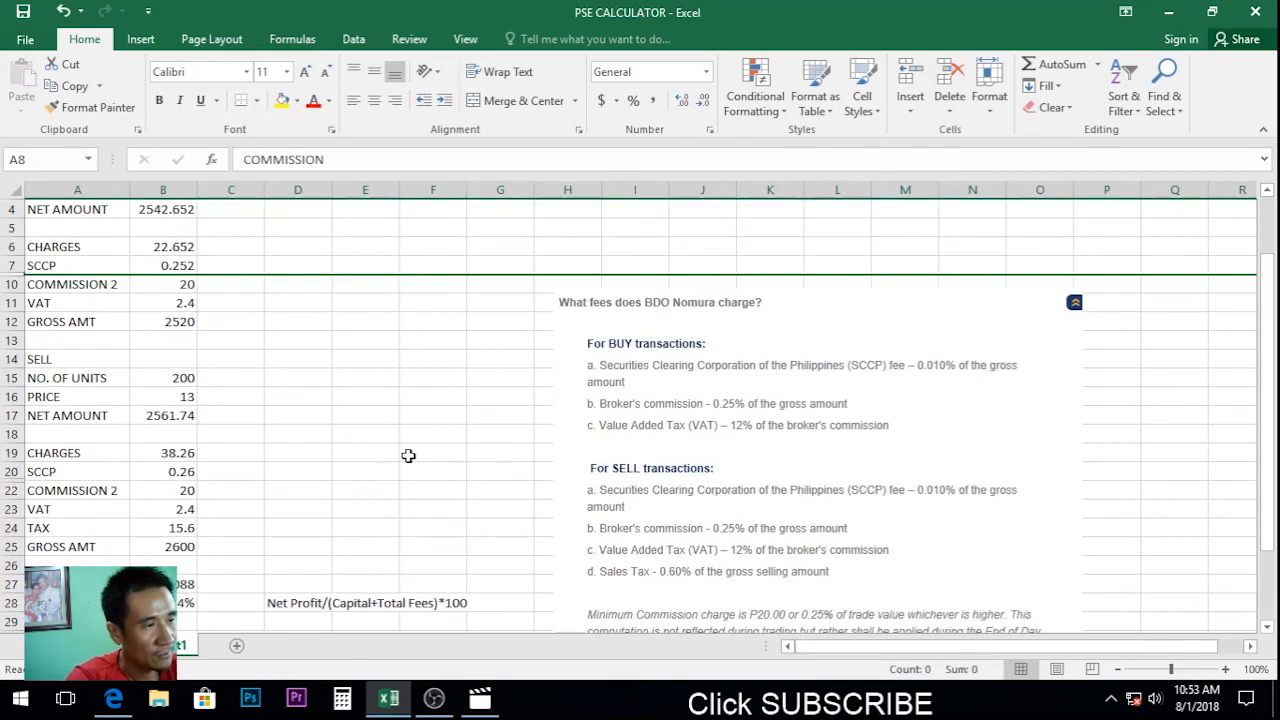
scroll(380, 430, "up", 1)
scroll(377, 420, "down", 6)
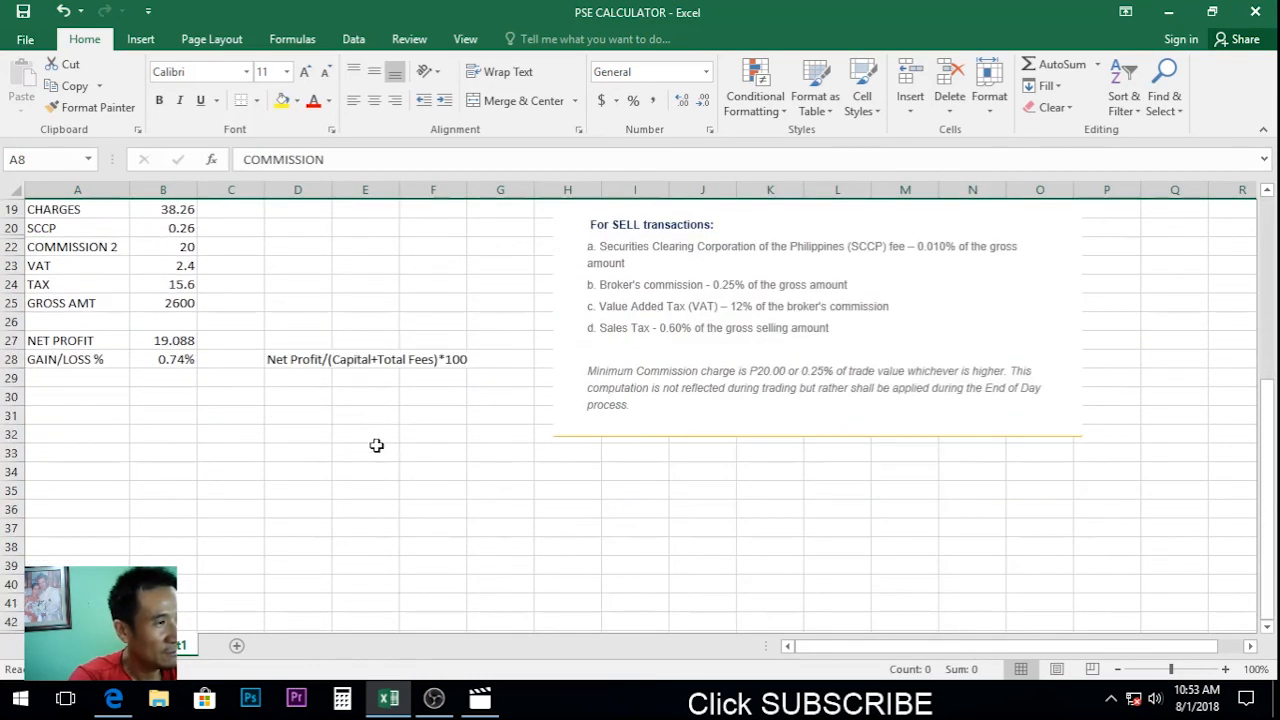
scroll(380, 445, "up", 2)
scroll(395, 400, "up", 3)
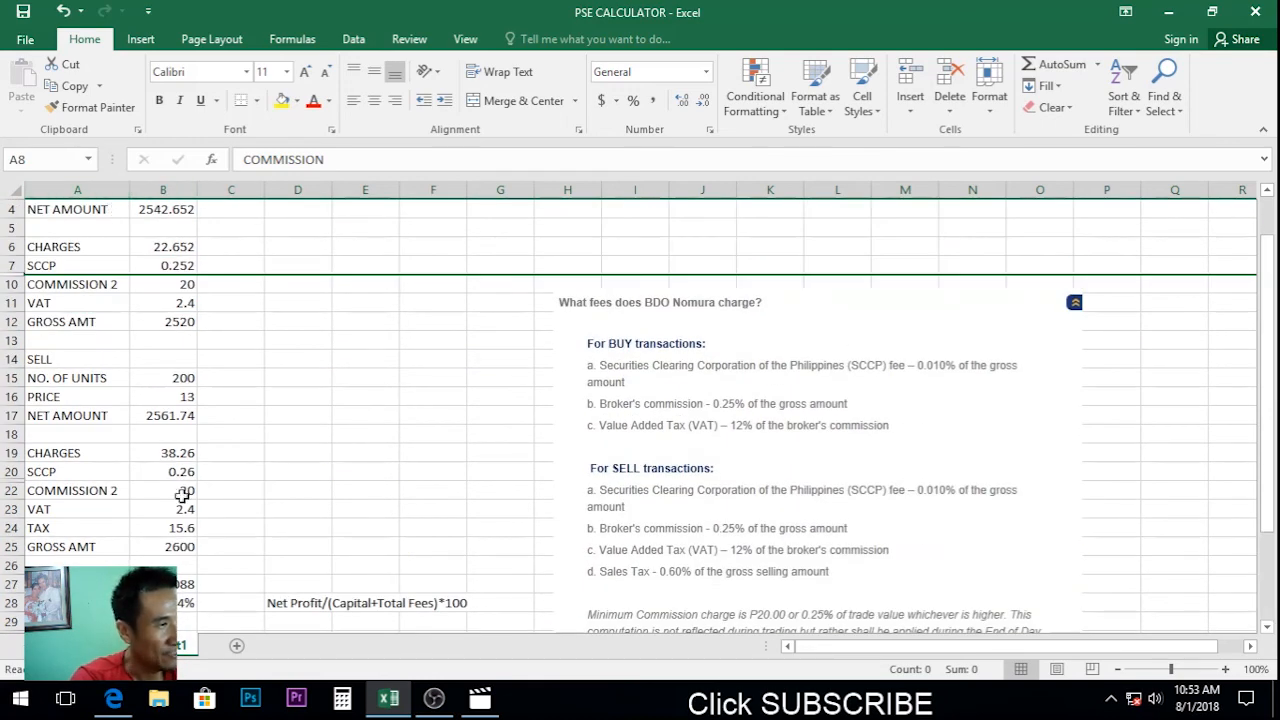
scroll(446, 350, "down", 4)
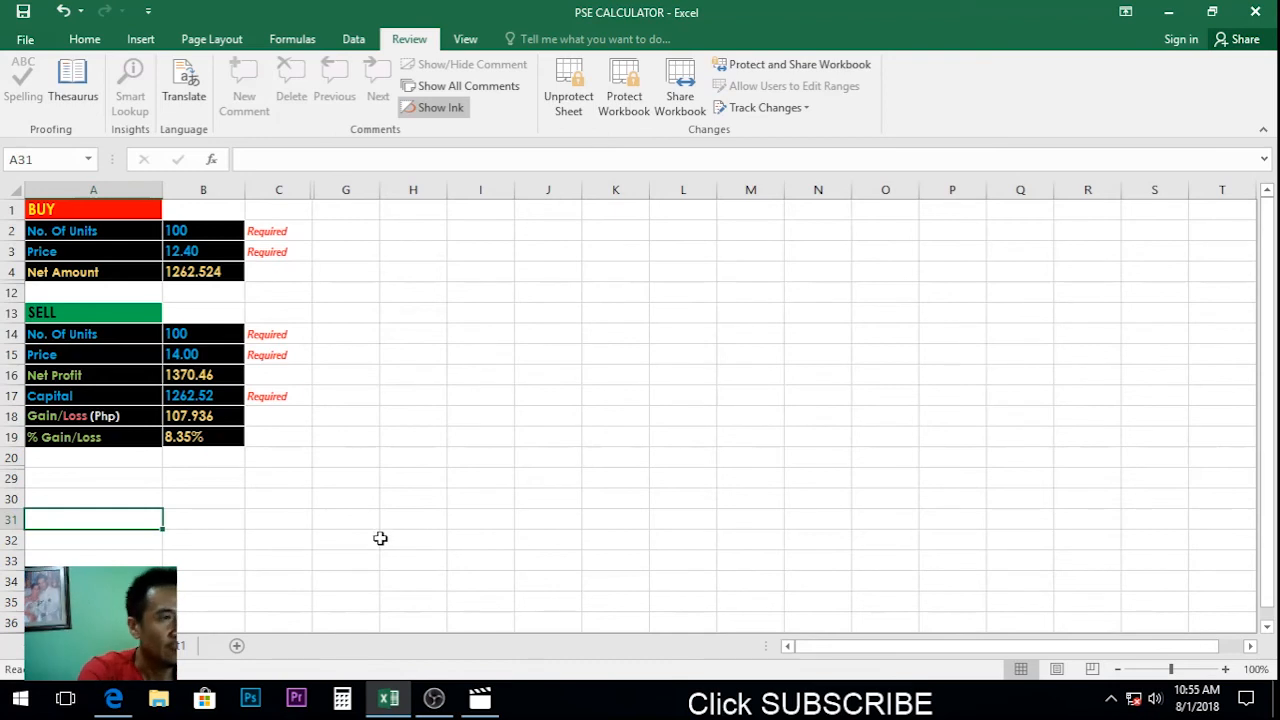